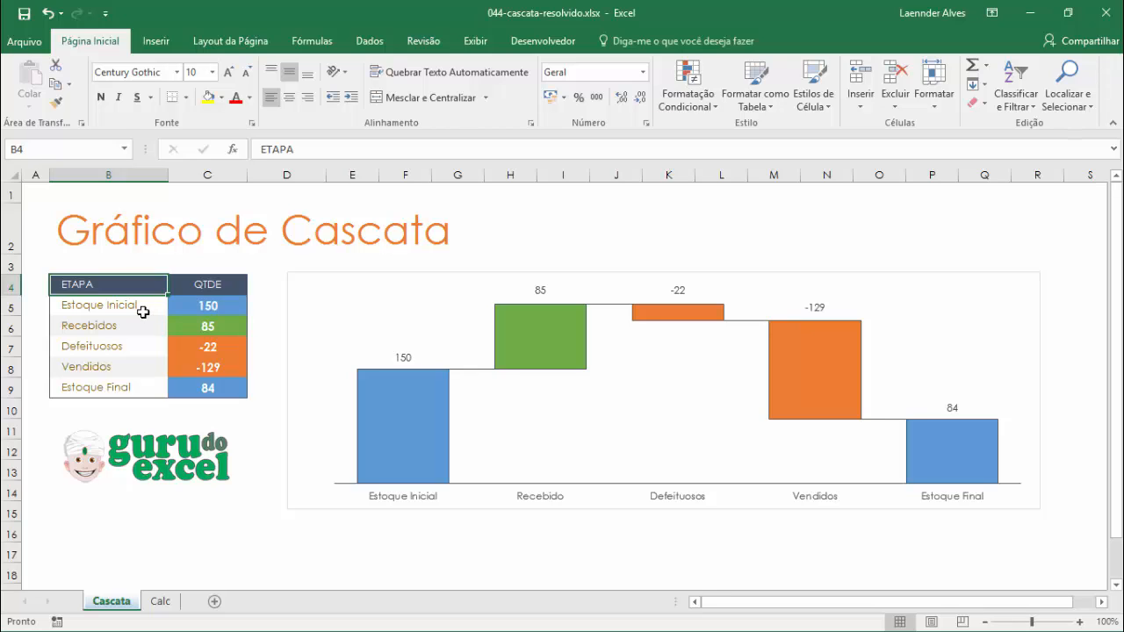
- Examine the stage quantities in C5:C9 of the finished example and how the waterfall chart represents them
click(141, 311)
click(174, 309)
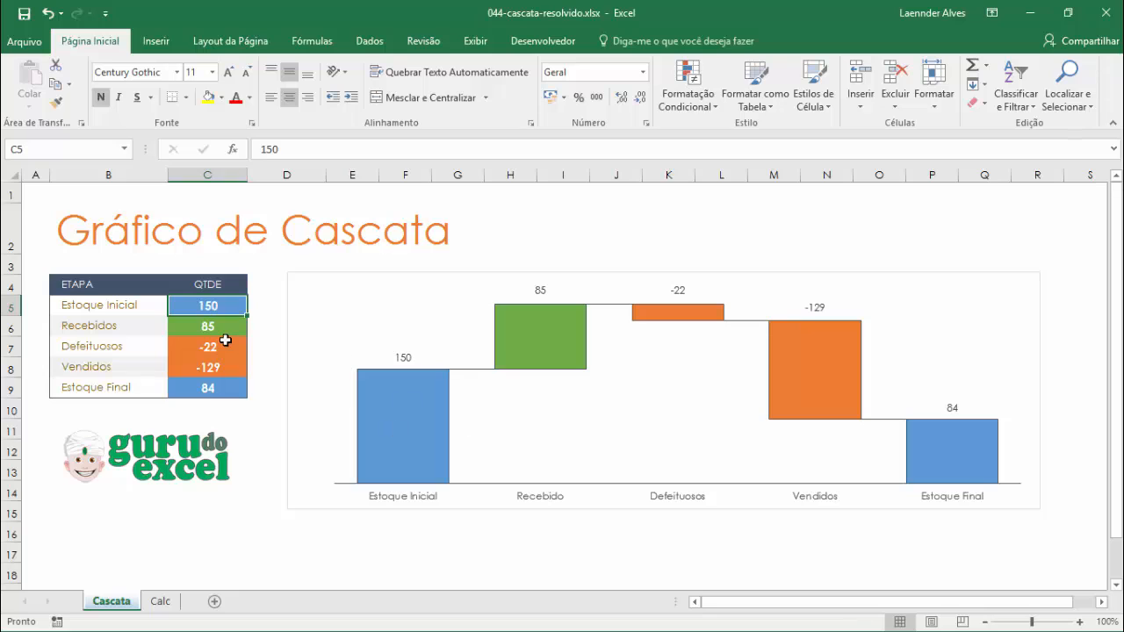
click(207, 326)
click(208, 350)
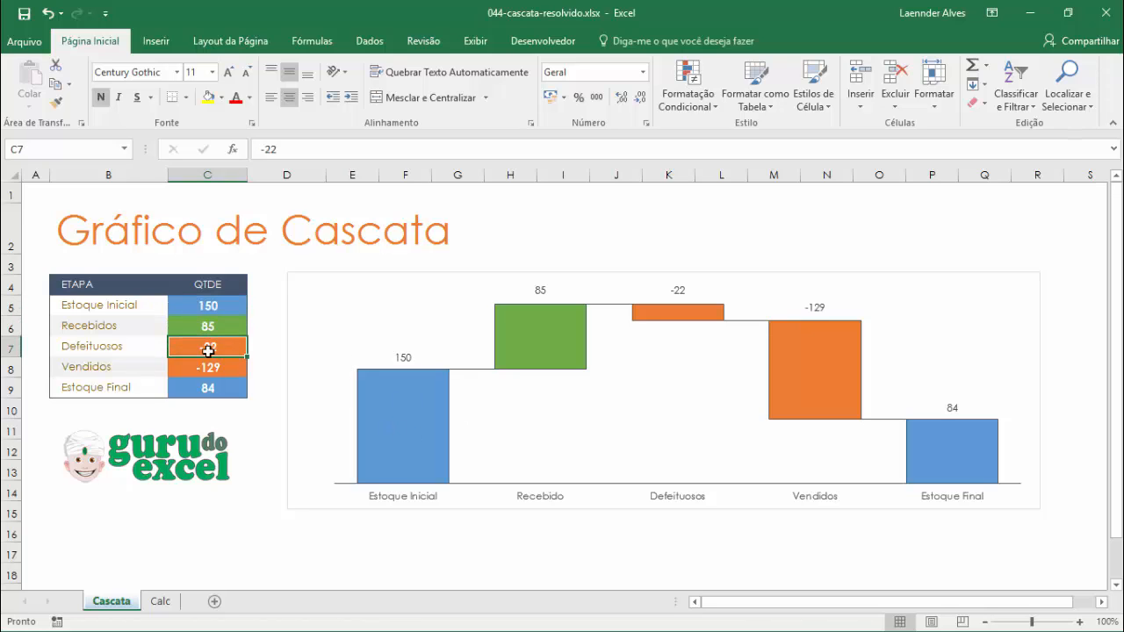
click(208, 367)
click(207, 388)
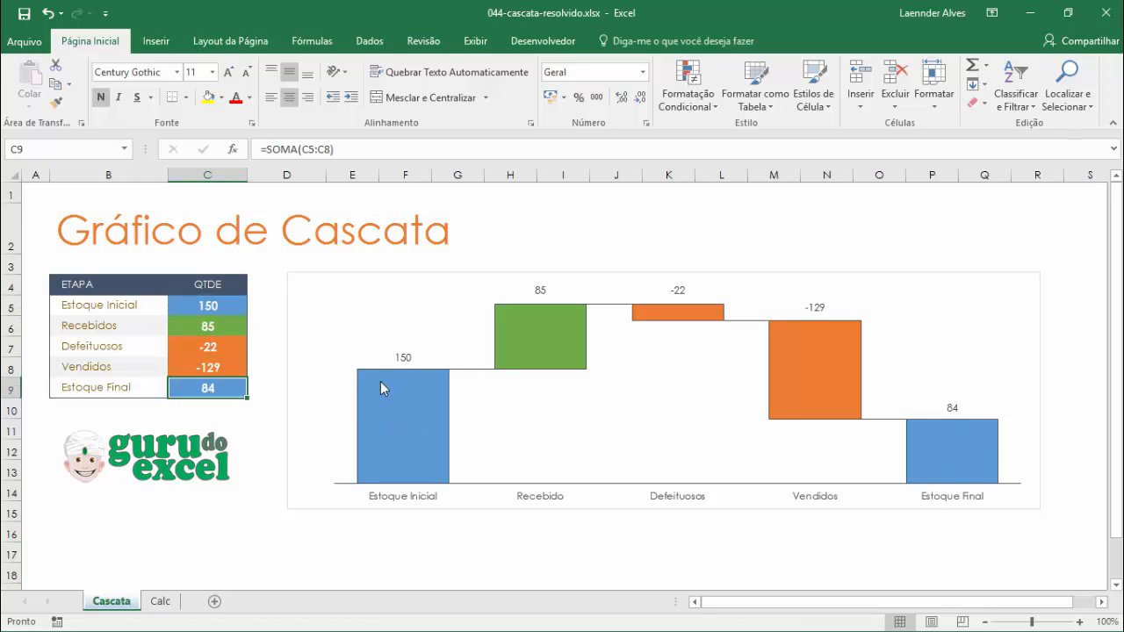
mouse_move(411, 420)
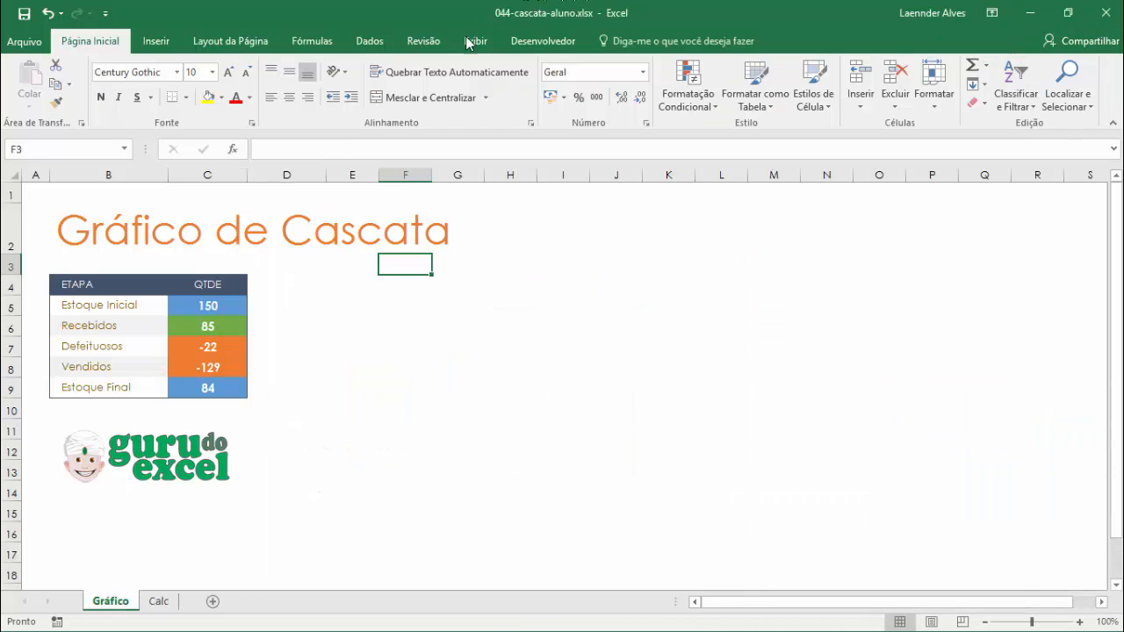
click(338, 283)
click(323, 307)
click(434, 290)
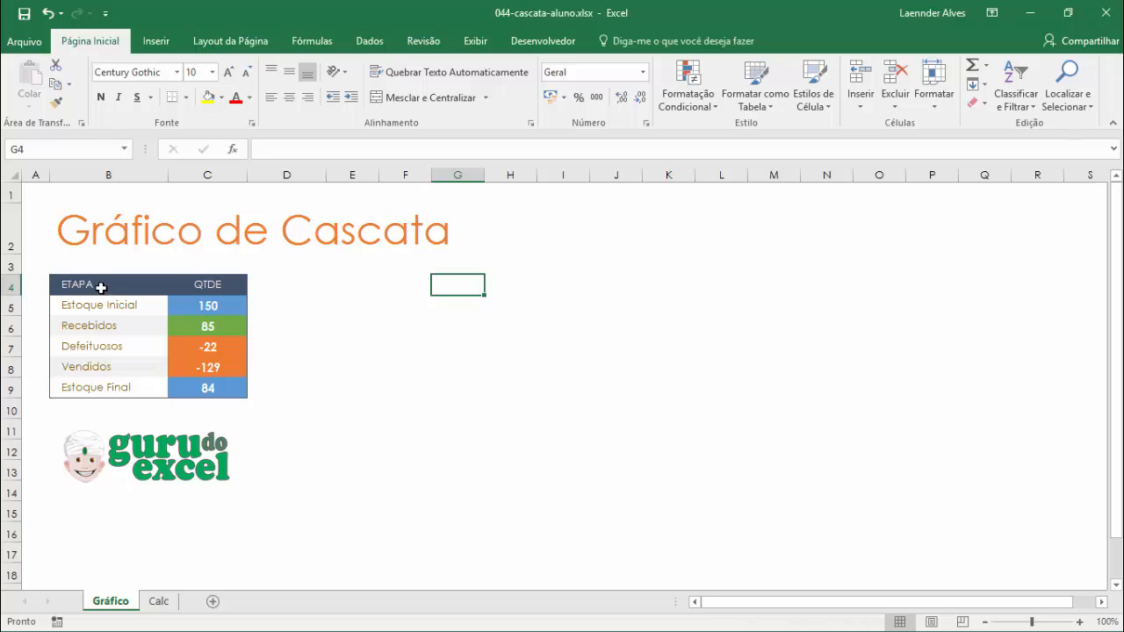
drag(100, 286, 203, 388)
click(170, 308)
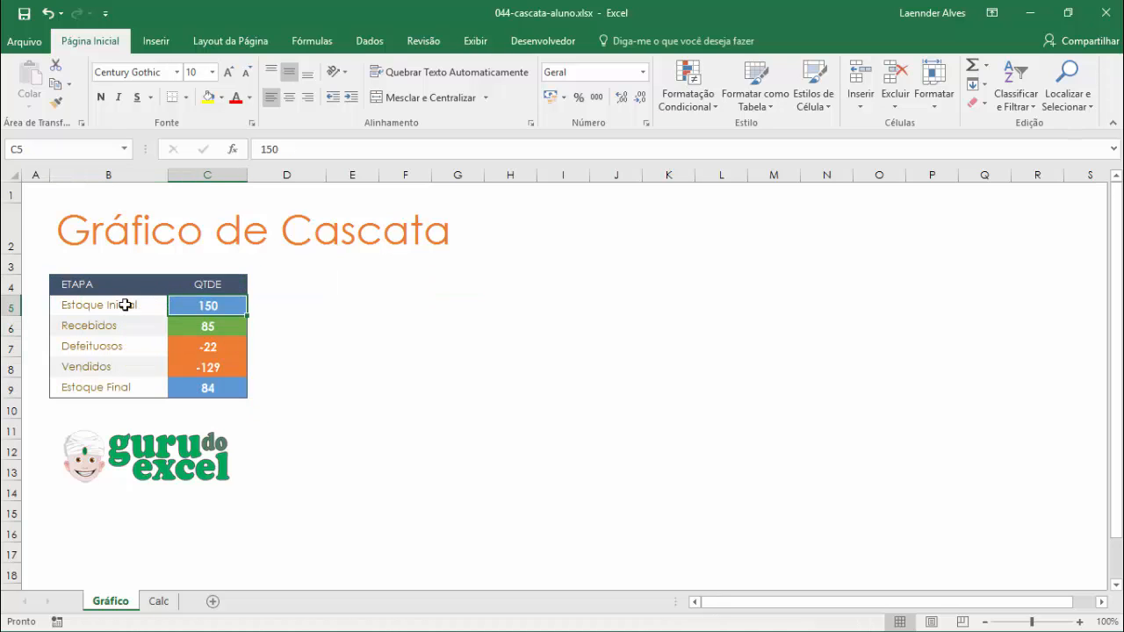
- Clear the Estoque Final quantity in C9 and re-enter it as =SOMA(C5:C8)
click(228, 383)
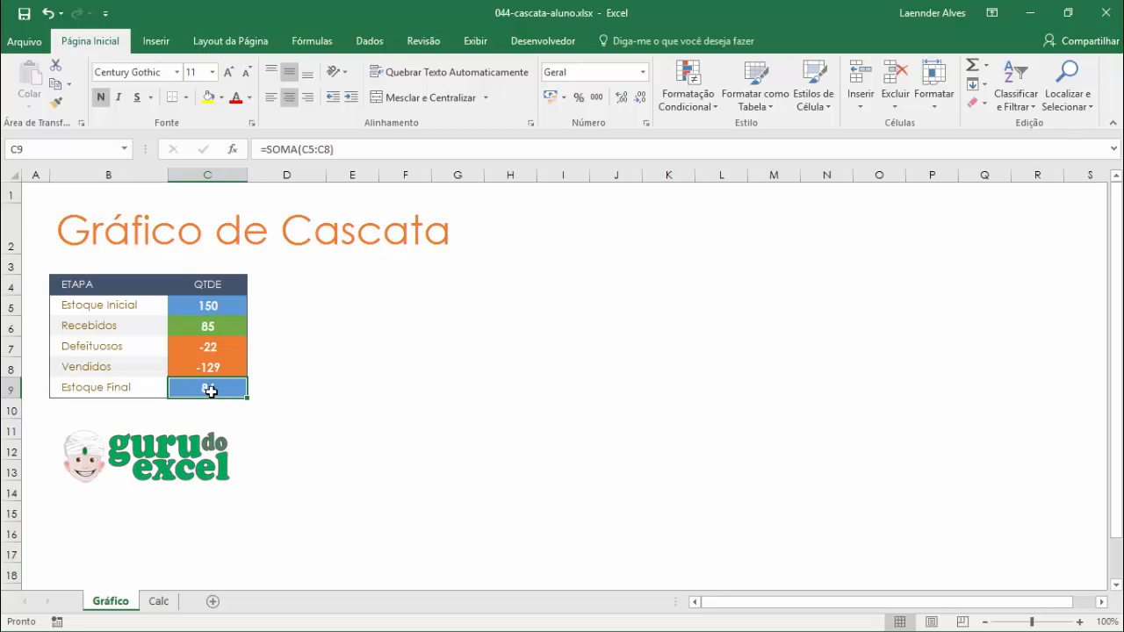
key(Delete)
text(=soma()
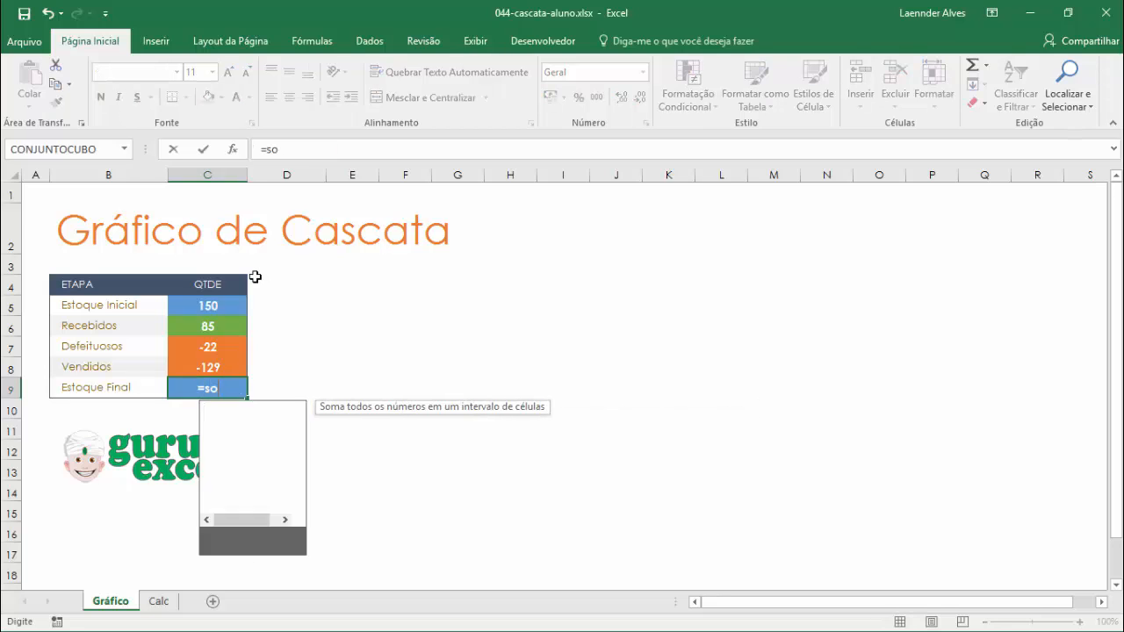
key(Up)
key(shift+Up)
key(shift+Up)
key(shift+Up)
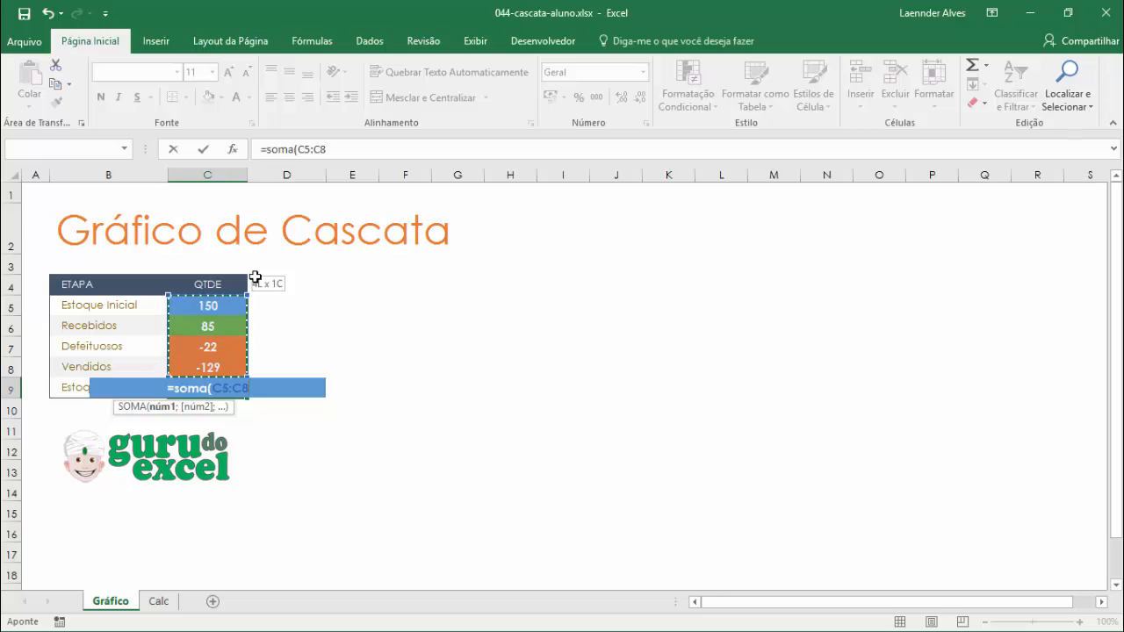
text())
key(Return)
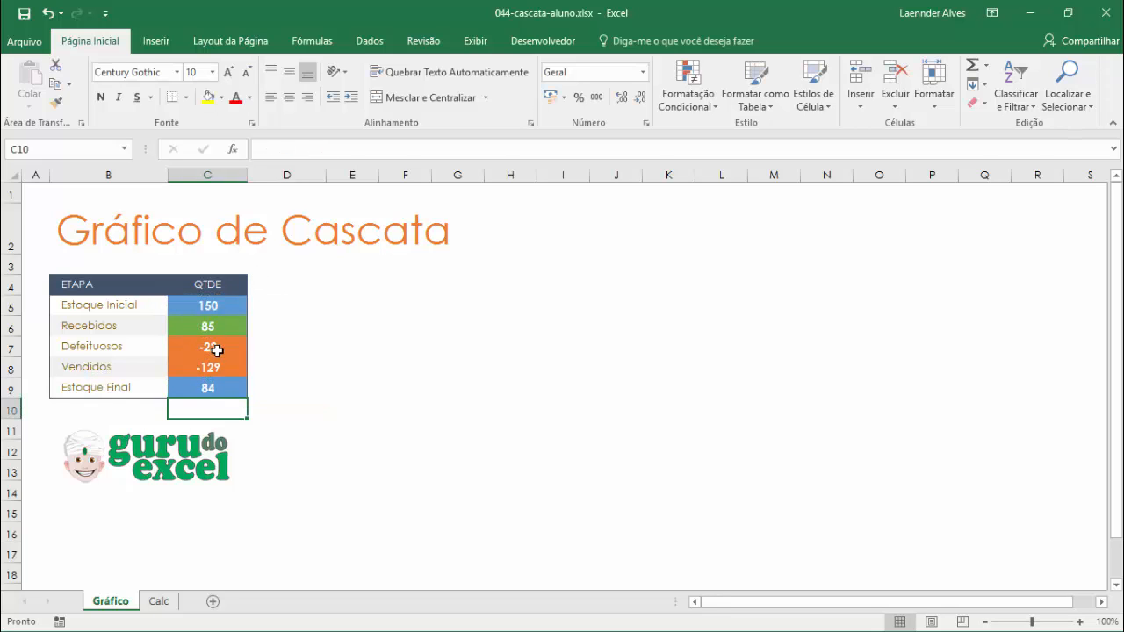
- Insert a waterfall (Cascata) chart based on the table range B4:C9
click(215, 386)
click(88, 284)
drag(88, 285, 211, 389)
click(156, 42)
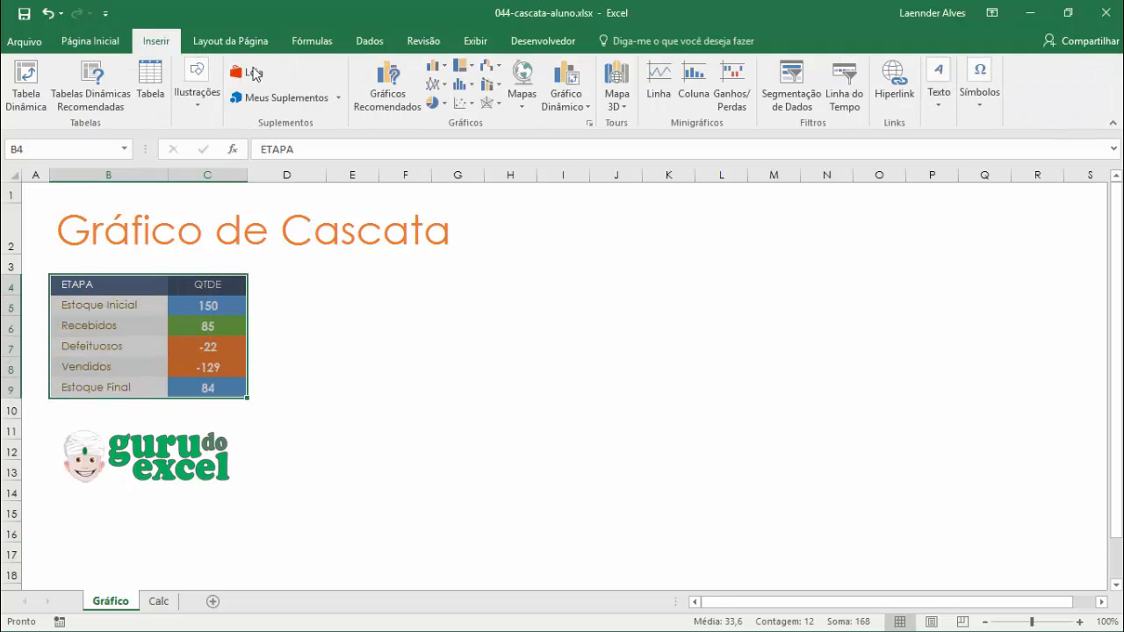
click(499, 67)
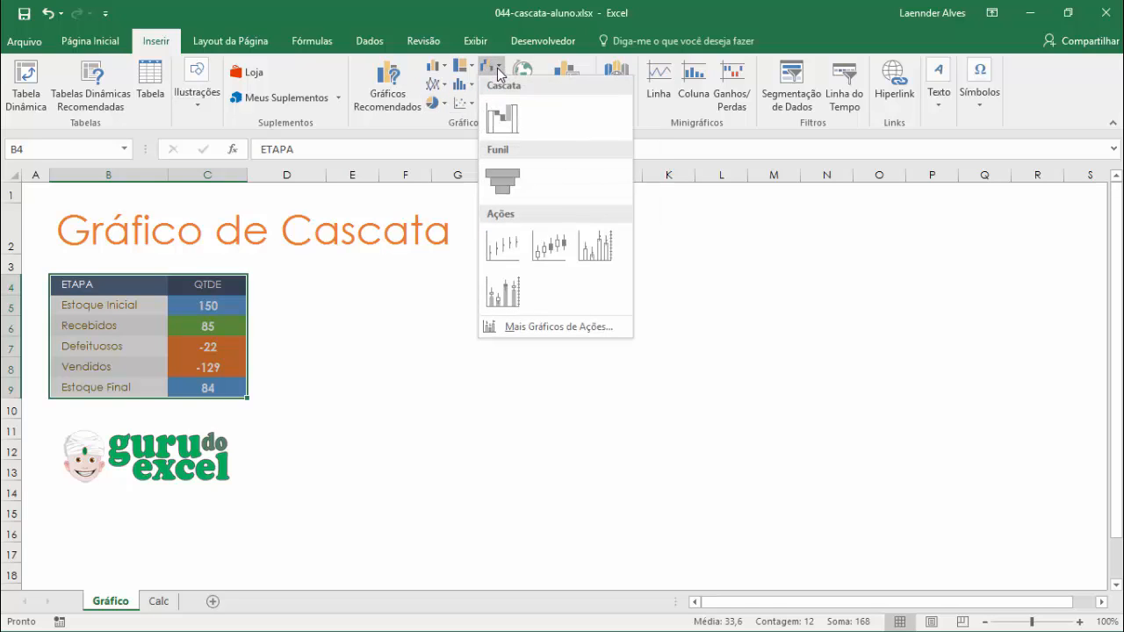
click(502, 118)
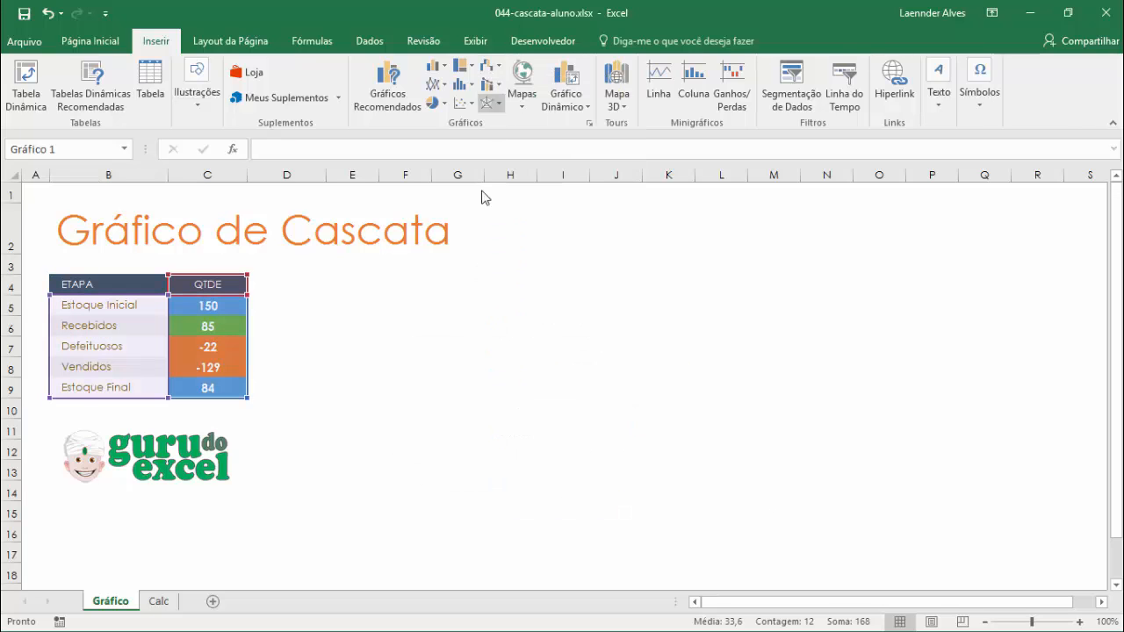
- Place the chart beside the table and enlarge it to span about columns D to Q and rows 4 to 16
drag(373, 510, 270, 550)
drag(770, 413, 1007, 430)
drag(646, 276, 639, 273)
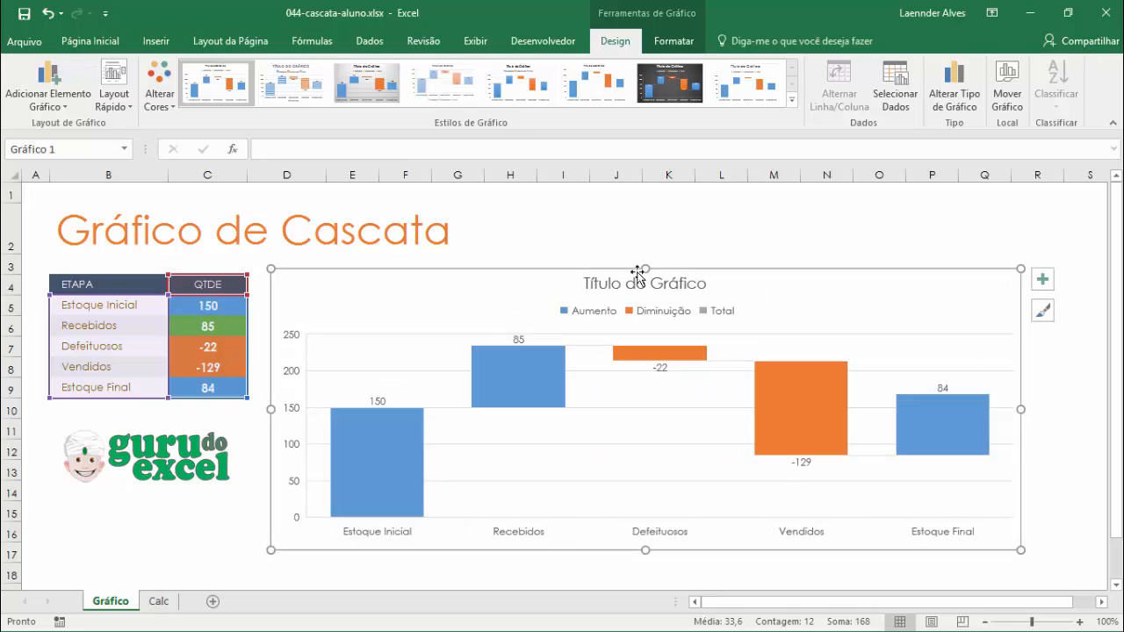
- Remove the legend, title, gridlines and vertical axis from the waterfall chart
click(619, 311)
key(Delete)
click(624, 283)
key(Delete)
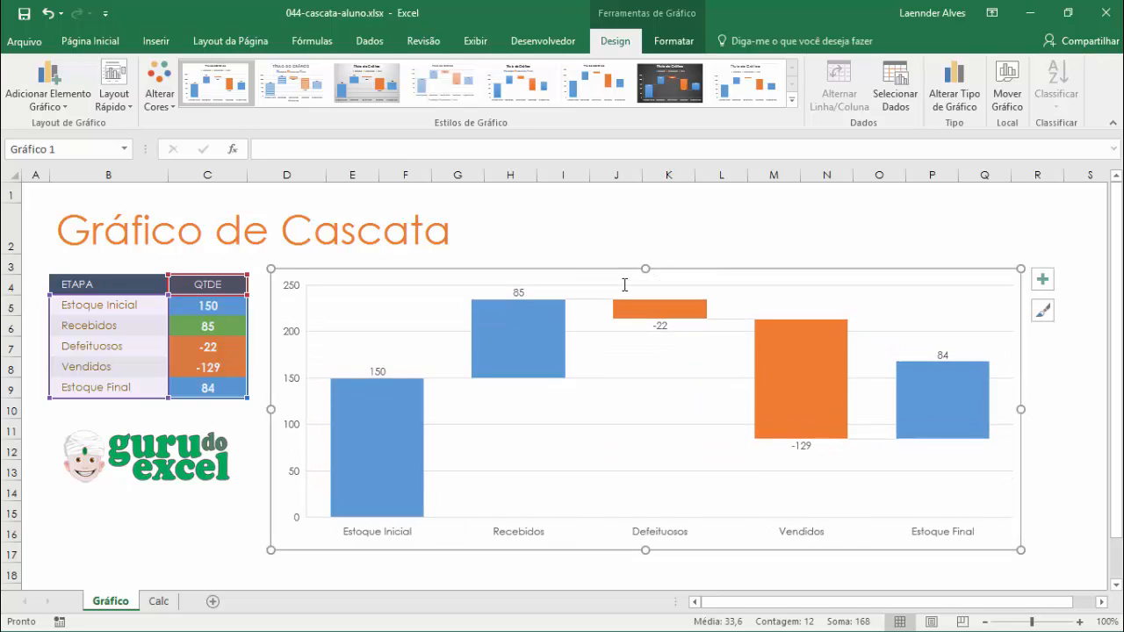
click(589, 328)
key(Delete)
click(289, 334)
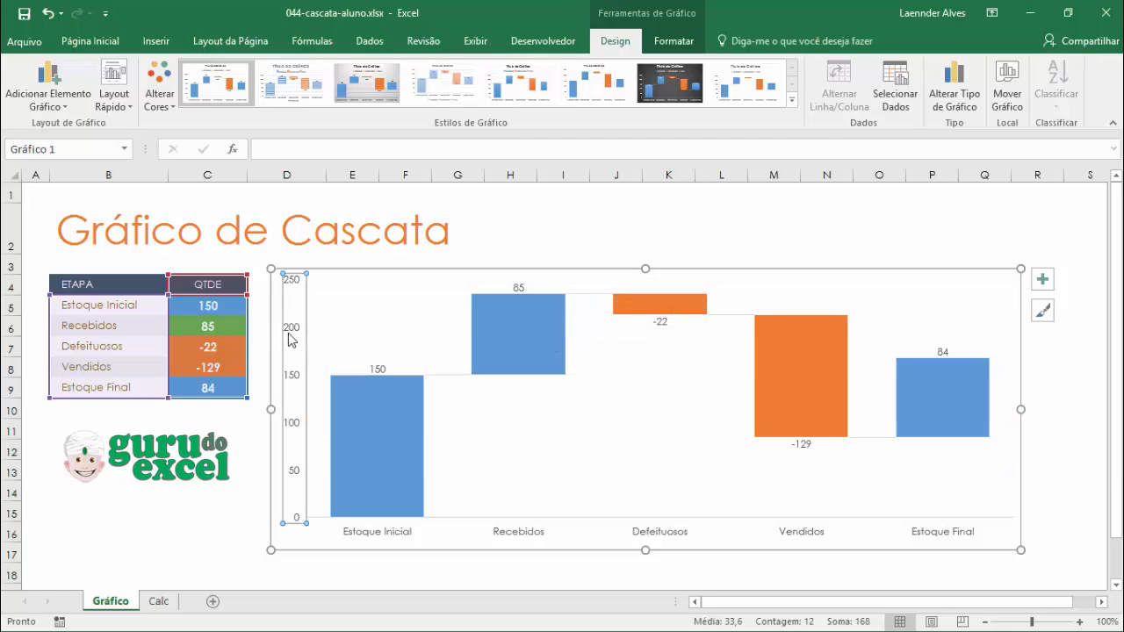
key(Delete)
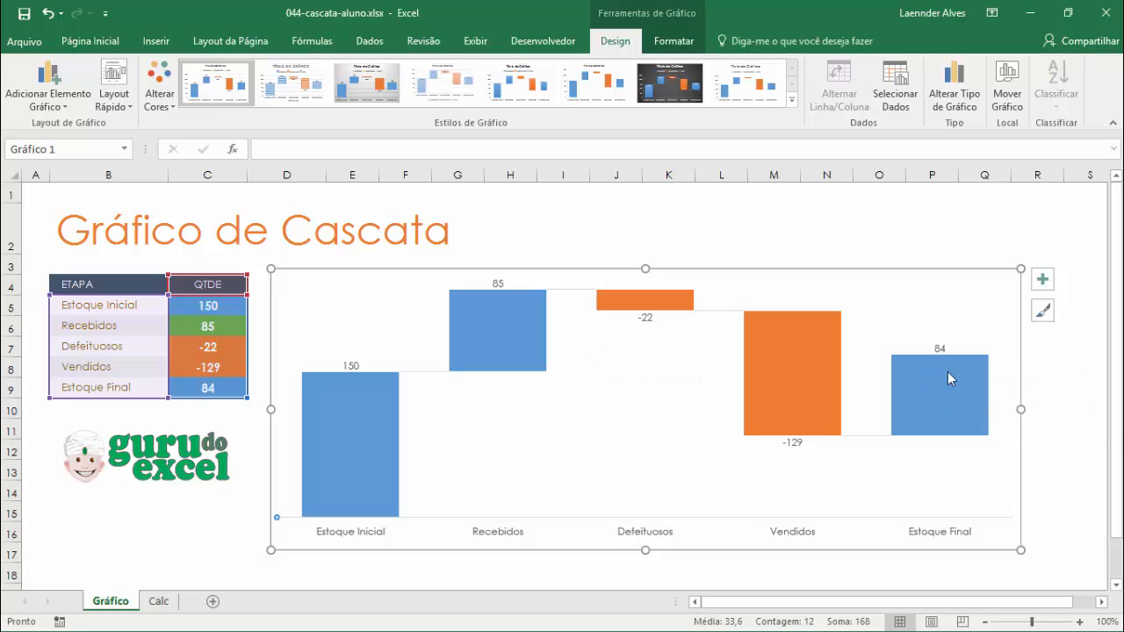
- Set the Estoque Final column of the chart as a total
mouse_move(907, 428)
click(930, 384)
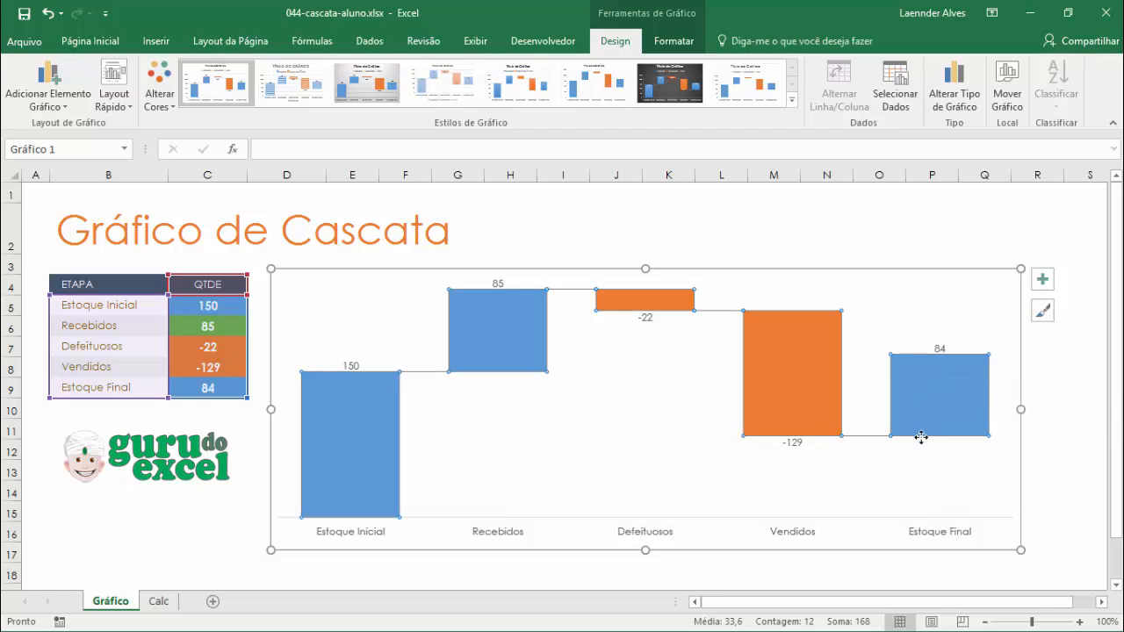
click(932, 375)
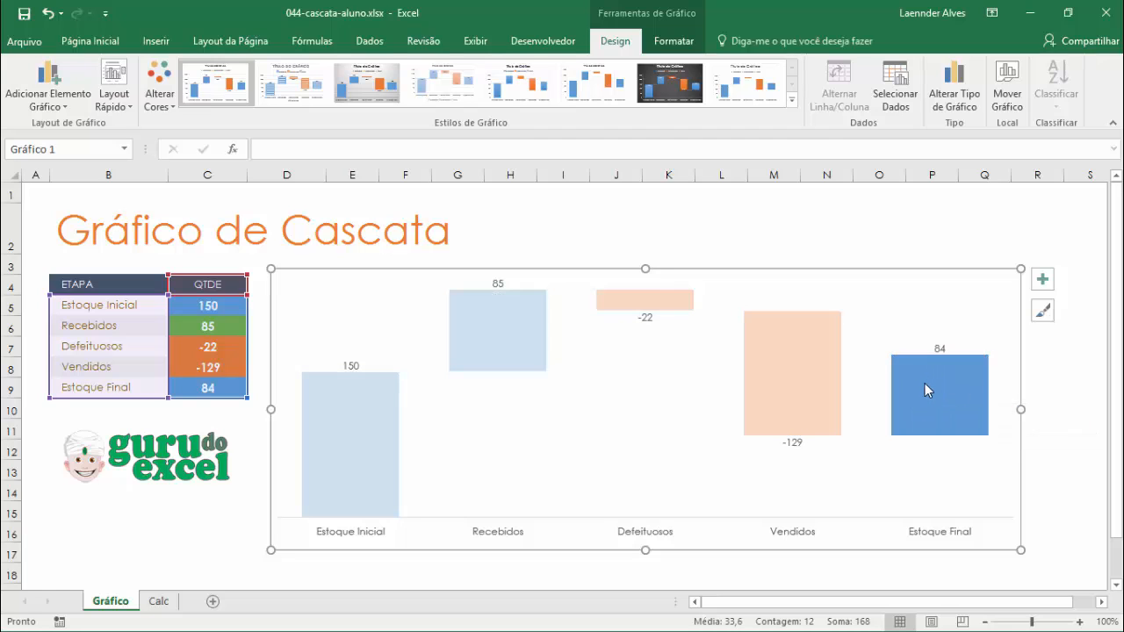
right_click(918, 367)
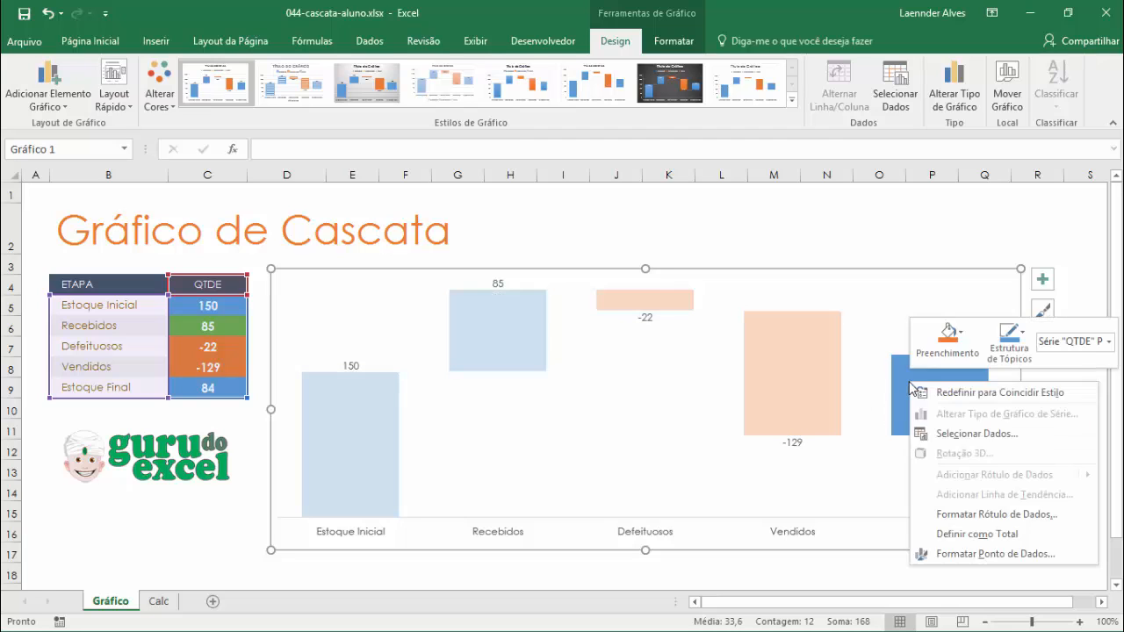
click(976, 534)
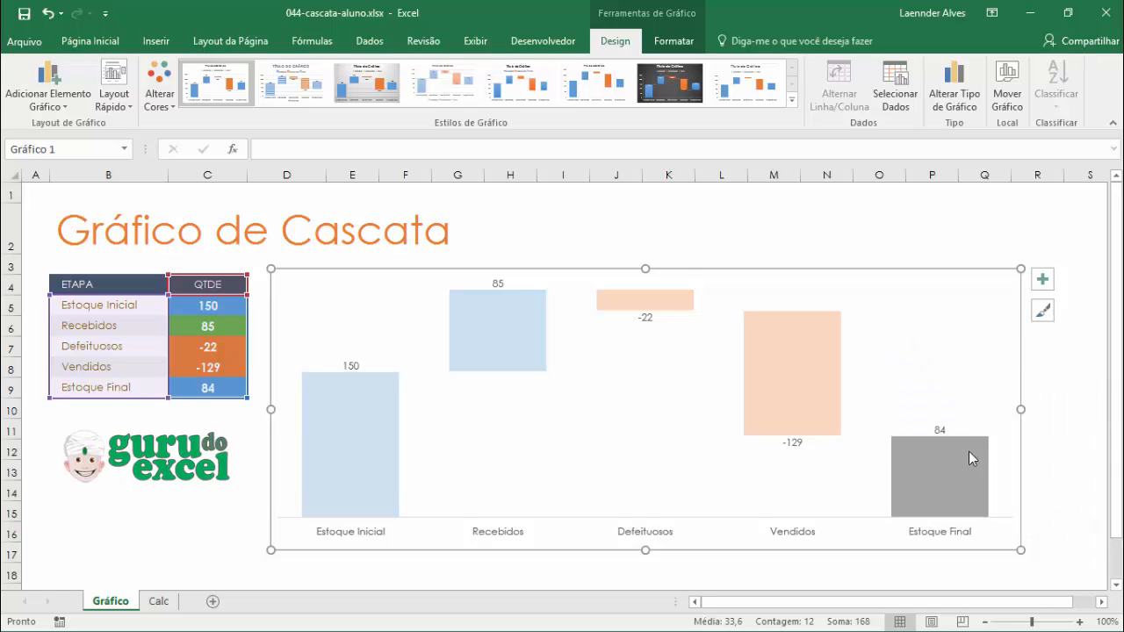
click(1045, 400)
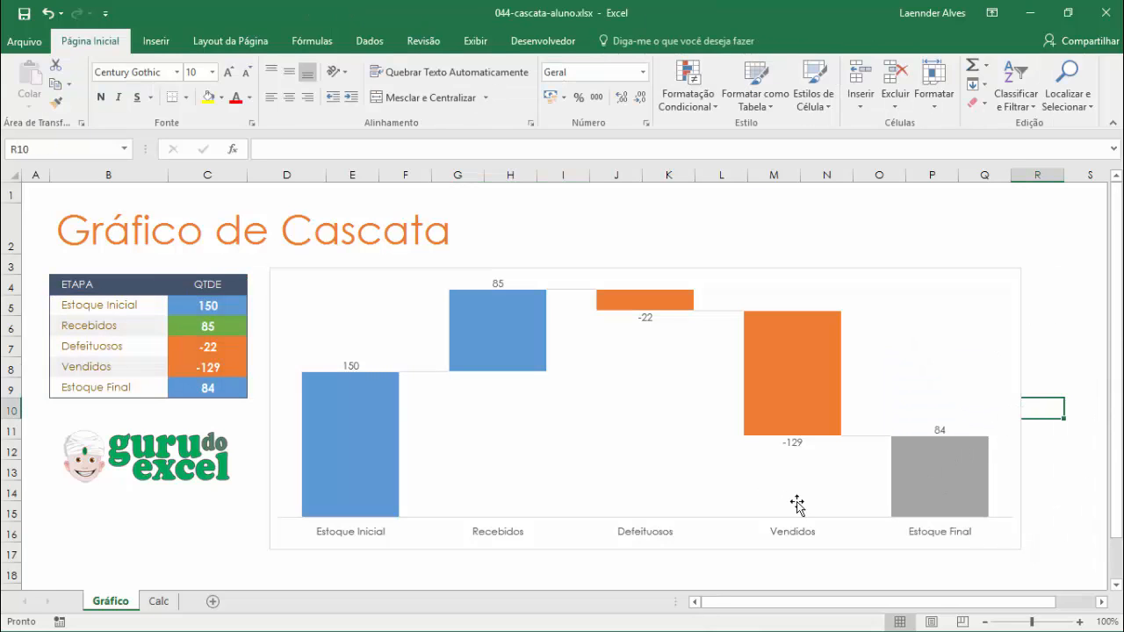
- Set the Estoque Inicial column of the chart as a total
mouse_move(359, 426)
click(347, 401)
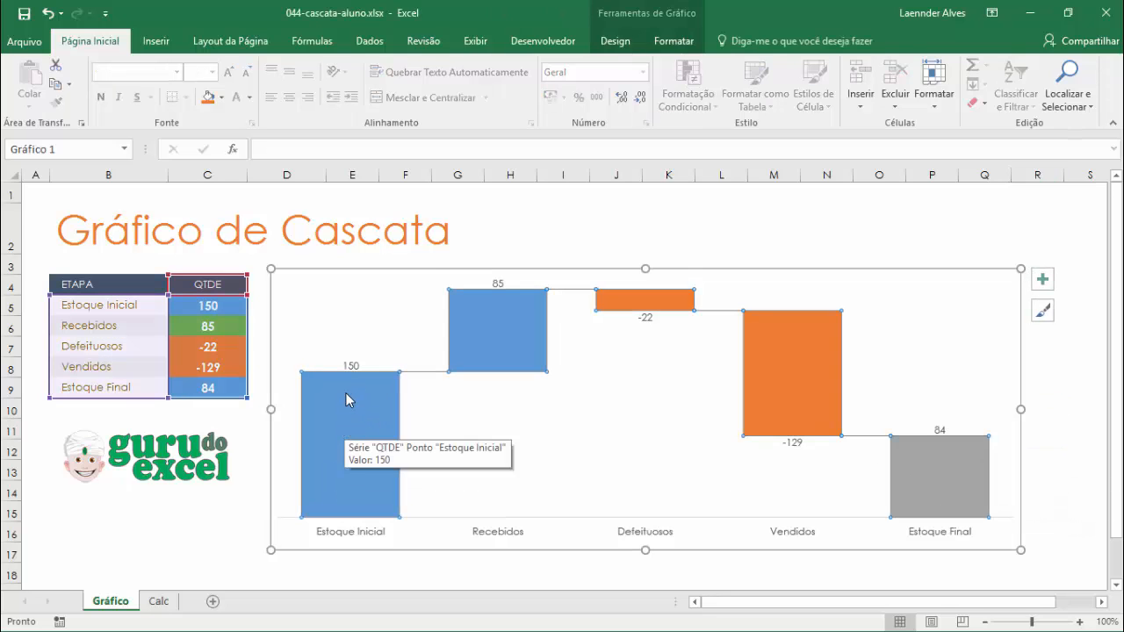
click(347, 408)
right_click(347, 409)
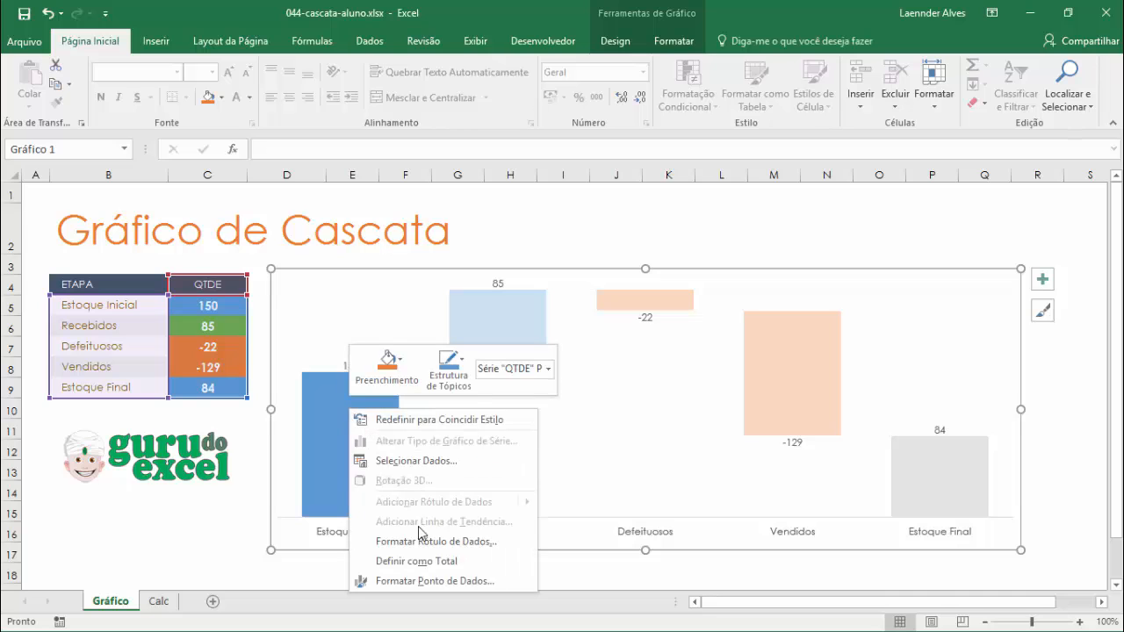
click(414, 560)
click(554, 243)
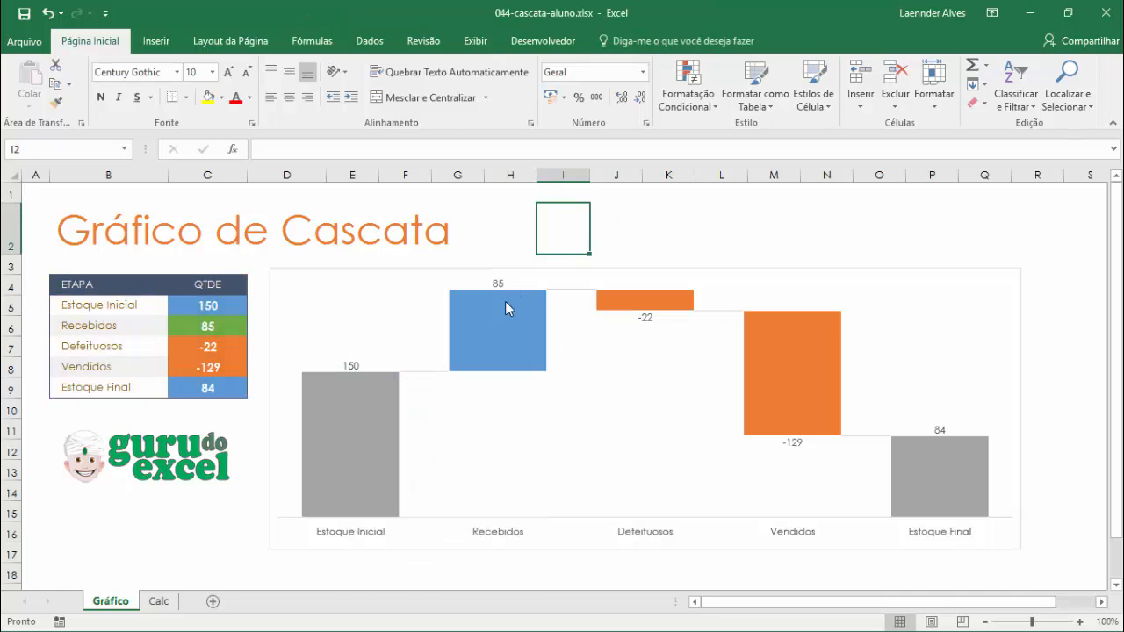
- Fill the Recebidos column of the chart with the green theme colour
click(354, 414)
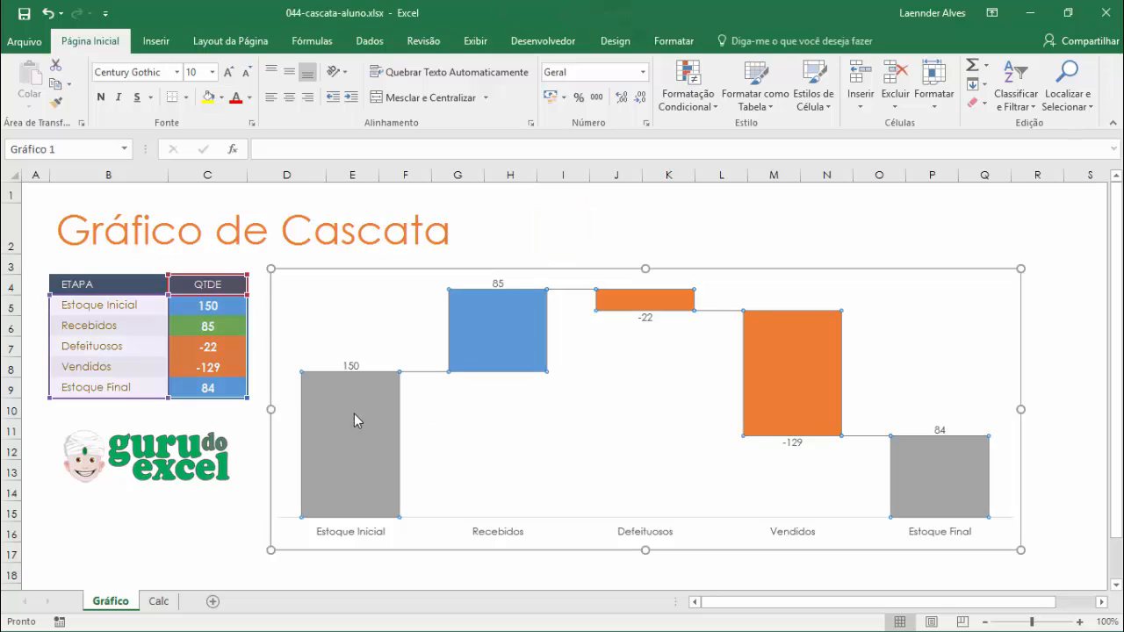
click(463, 328)
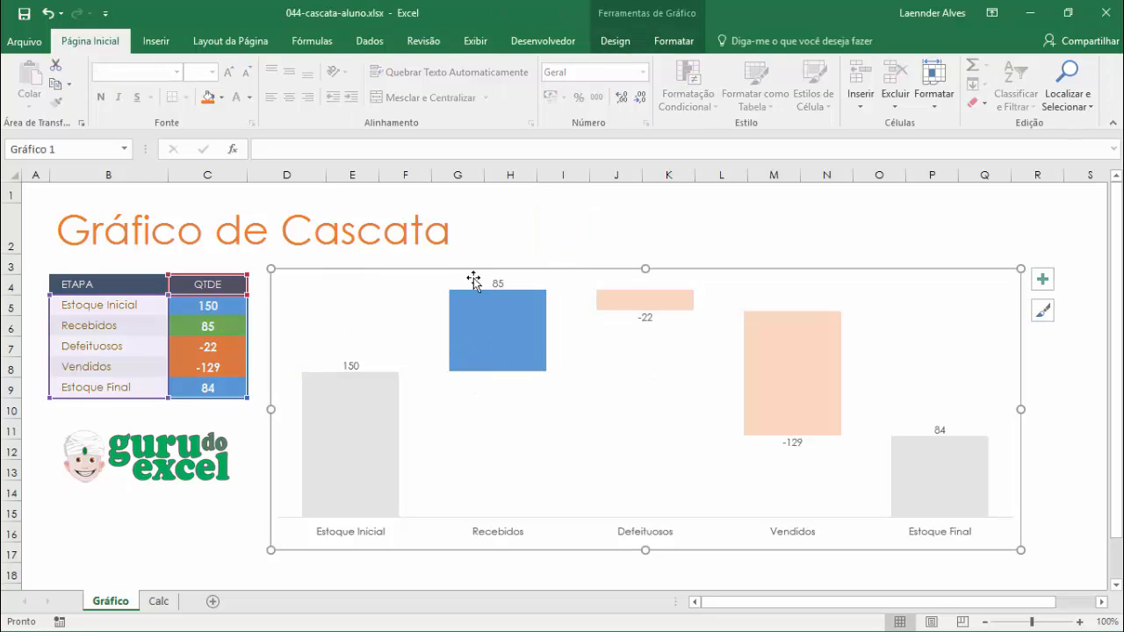
click(222, 96)
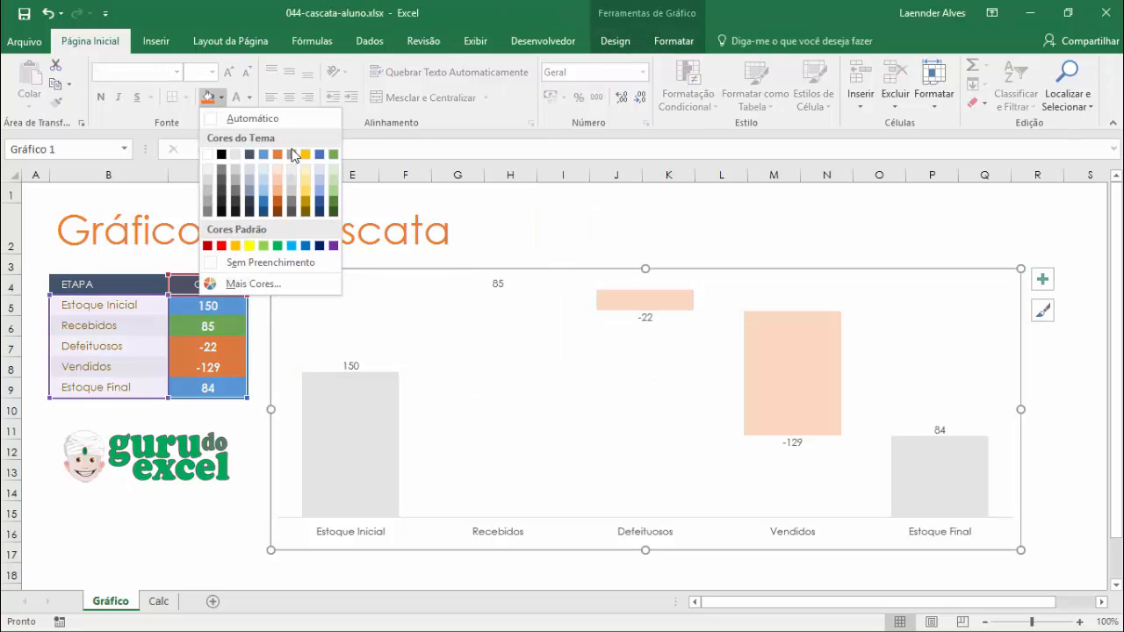
click(341, 156)
- Fill the Estoque Inicial and Estoque Final columns of the chart with the light blue theme colour
click(370, 440)
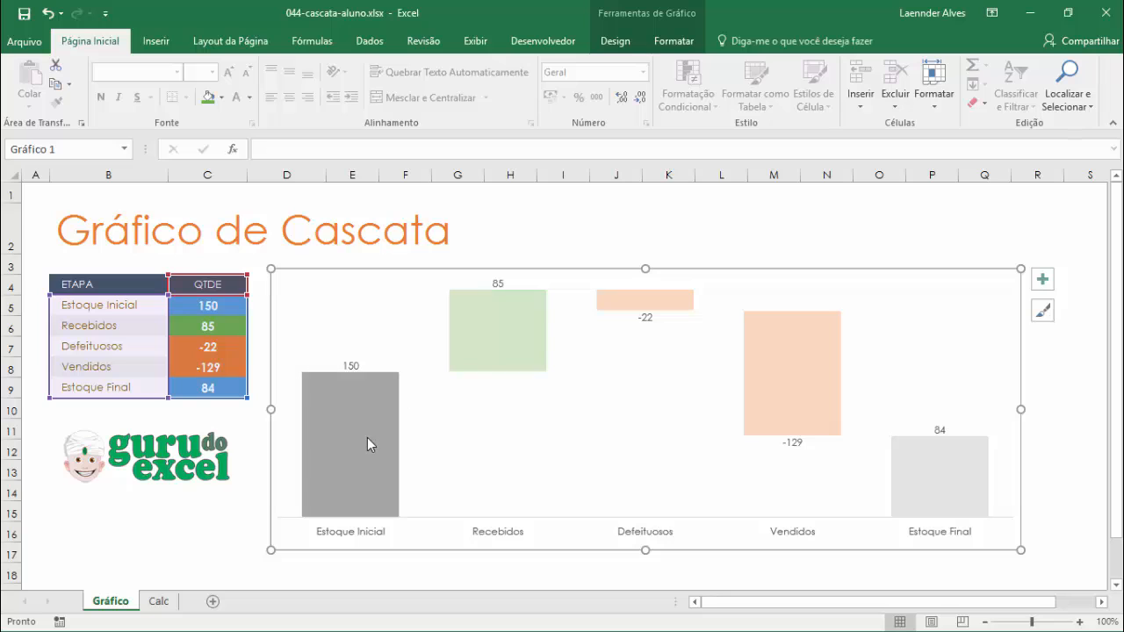
click(222, 96)
click(263, 155)
click(914, 446)
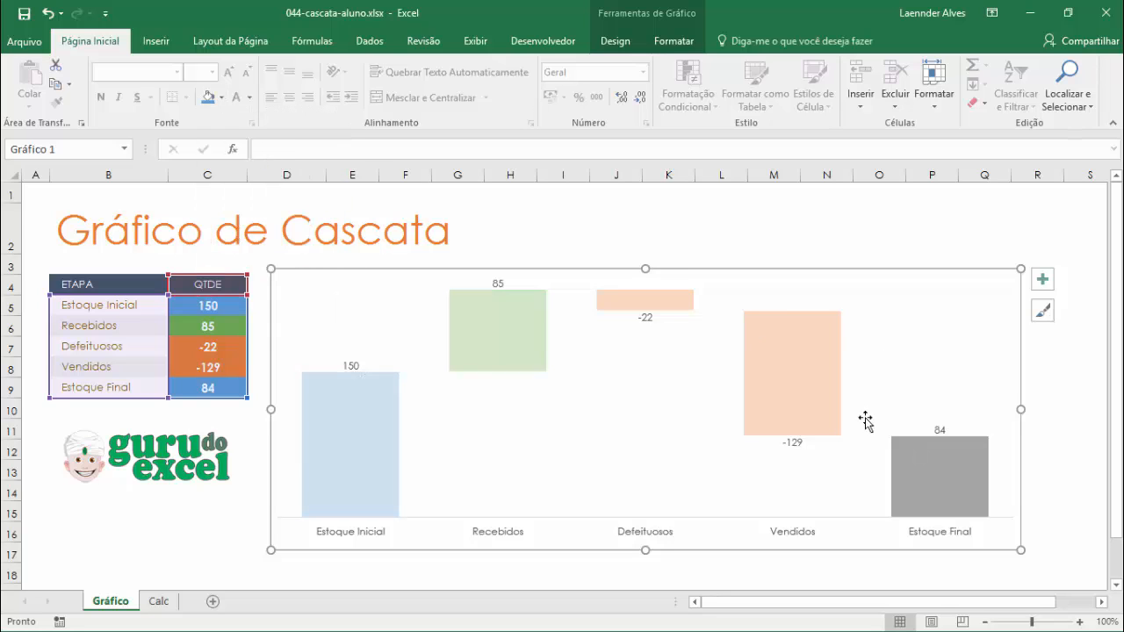
click(209, 96)
click(635, 231)
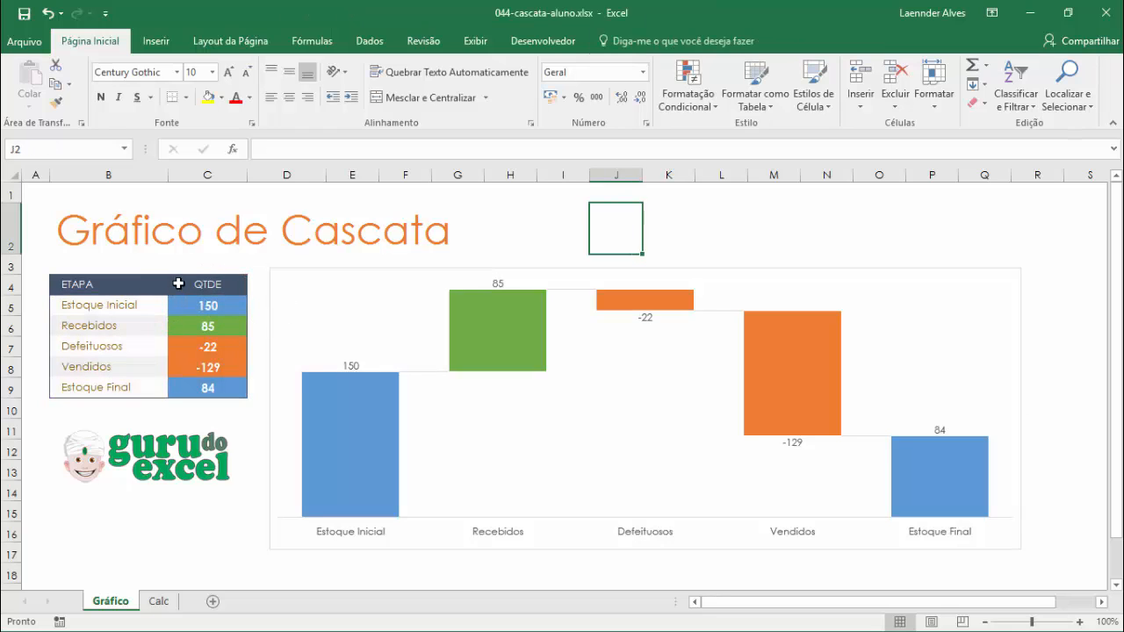
click(589, 379)
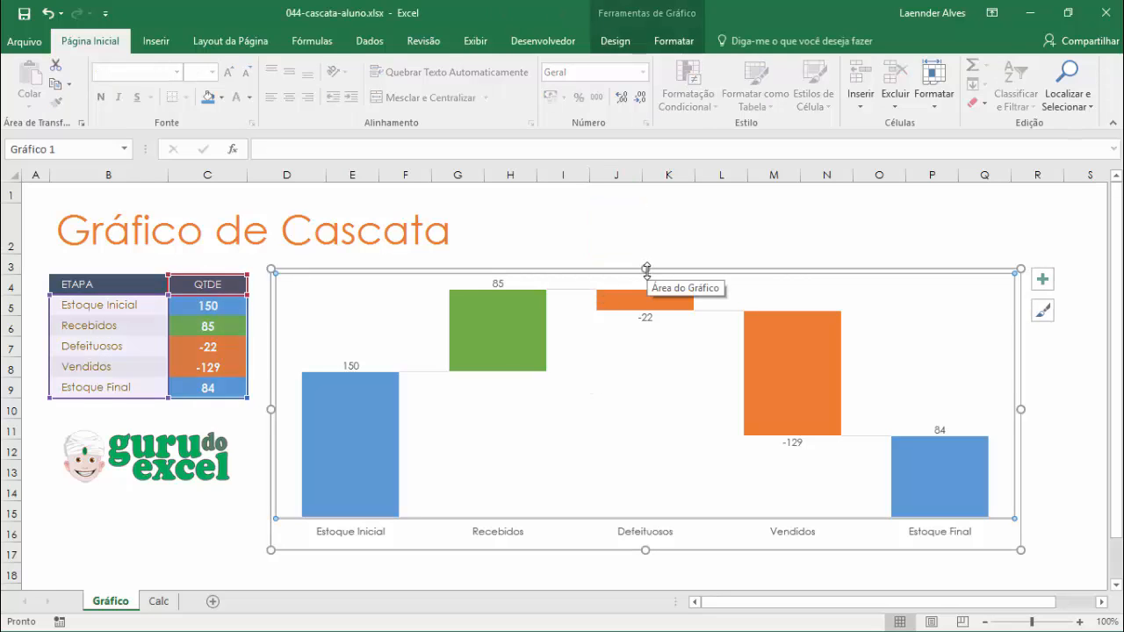
click(609, 247)
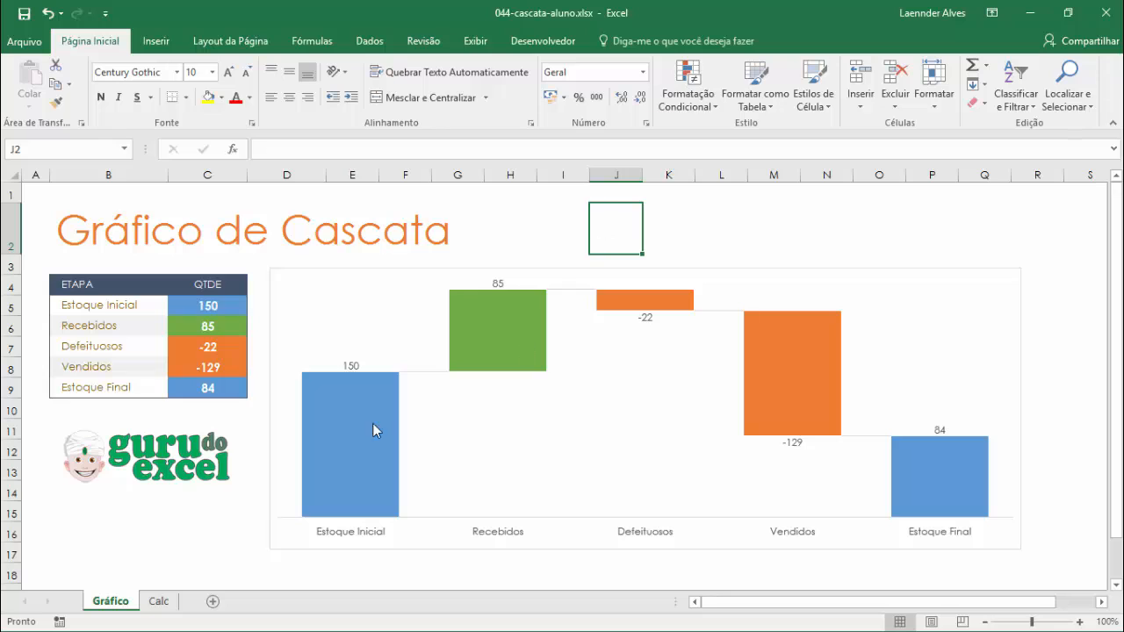
- On the Calc sheet, link the Estoque Inicial quantity in C3 to the source table with =Gráfico!C5
click(158, 602)
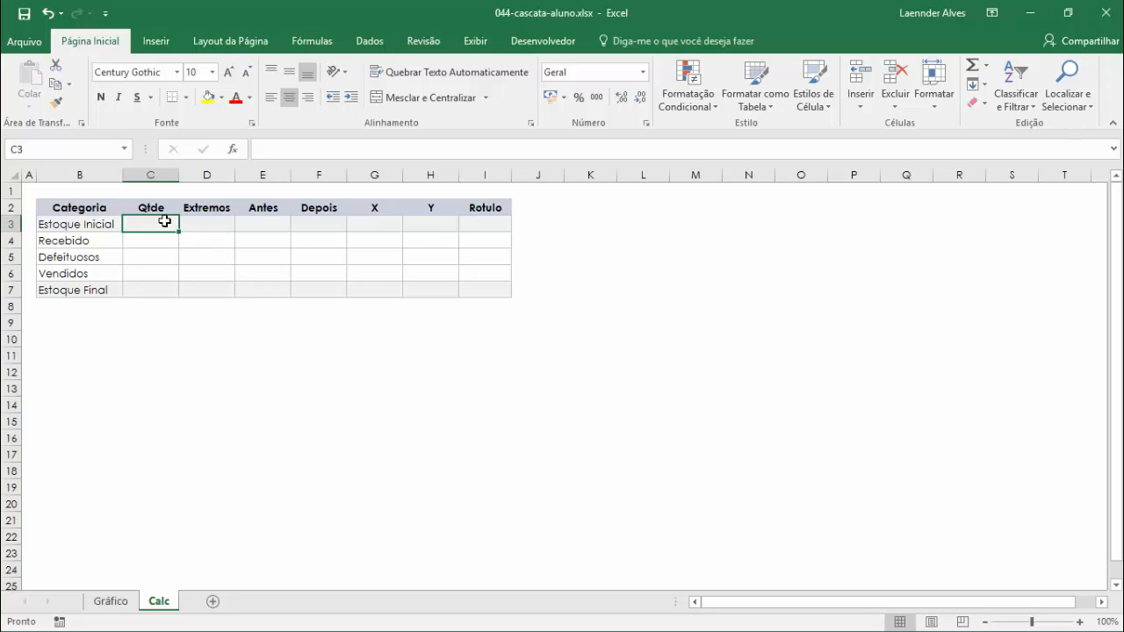
text(=)
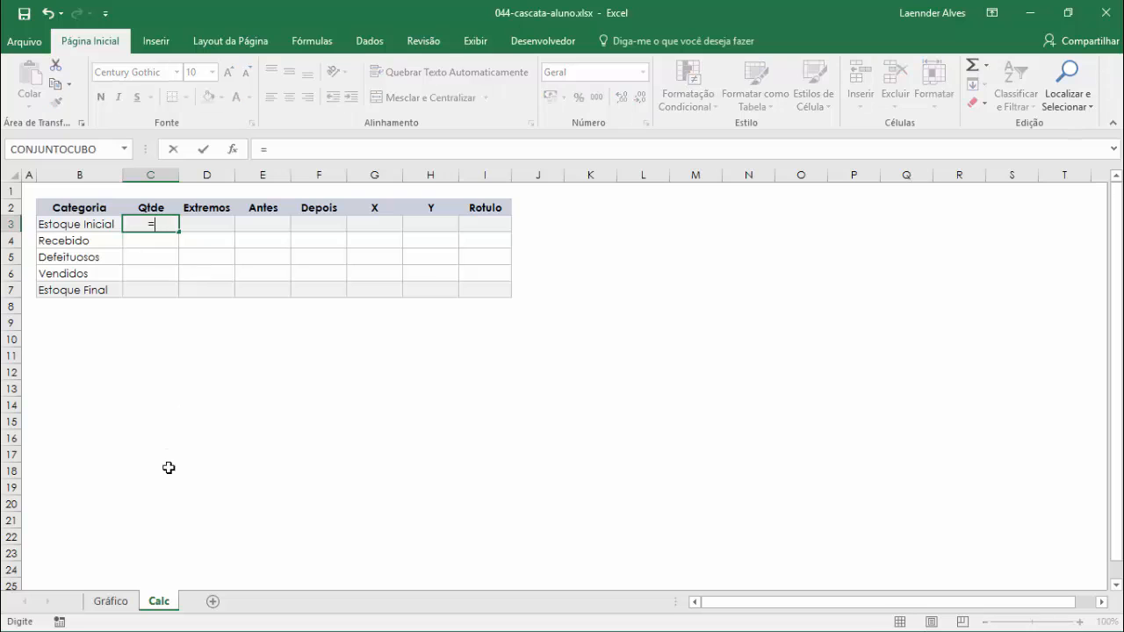
click(111, 602)
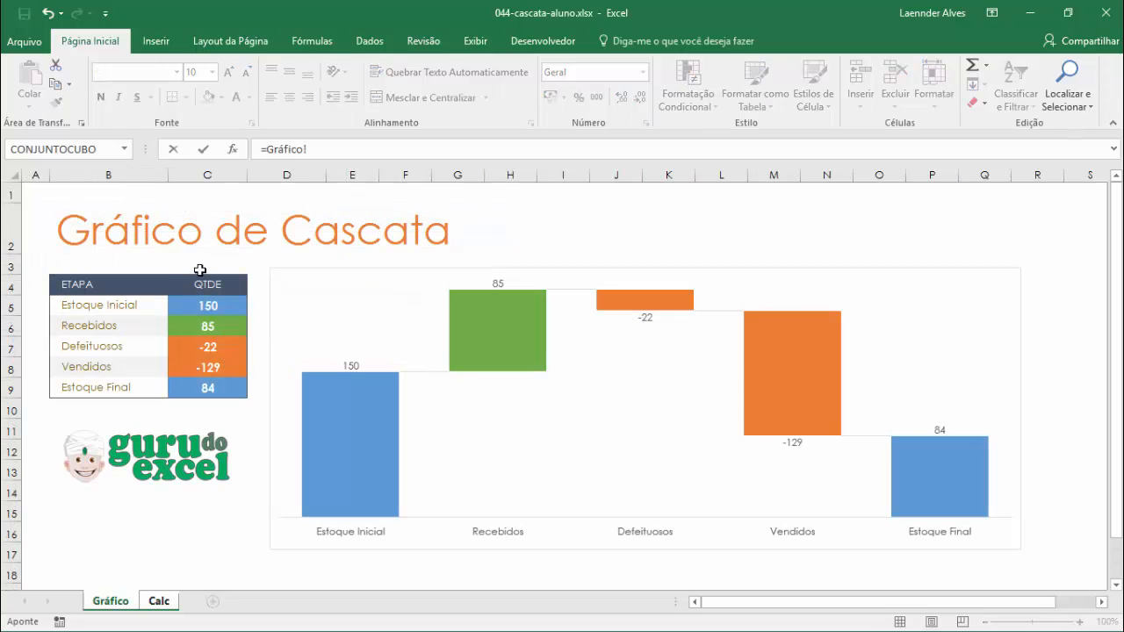
click(201, 302)
key(Return)
click(165, 224)
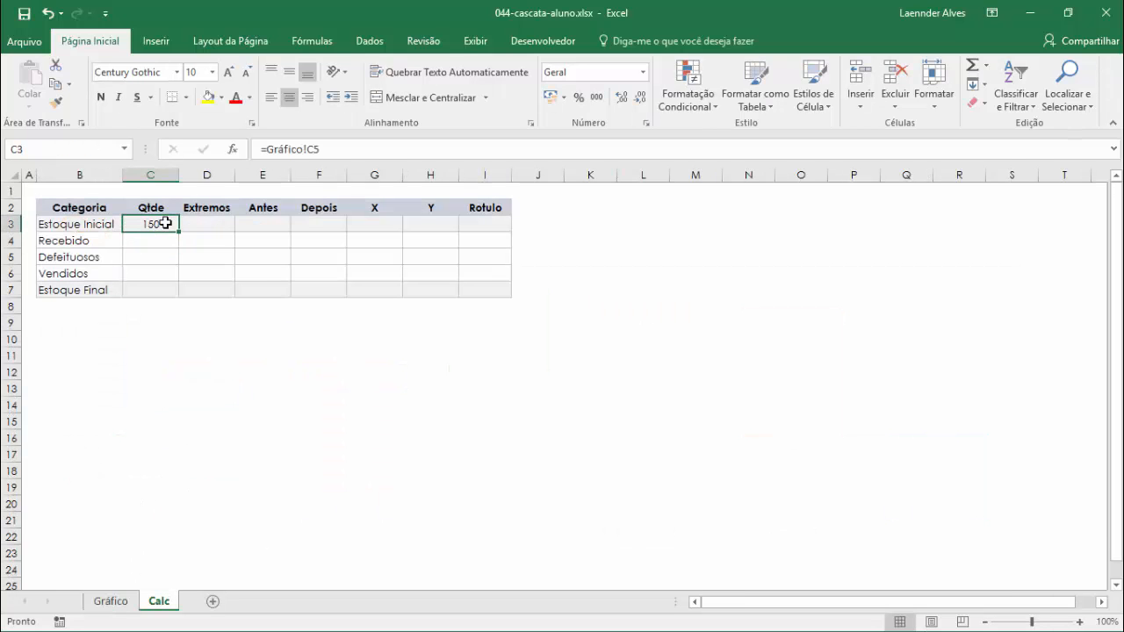
- Copy the C3 formula down the Qtde column through C7, pasting only the formula so the table formatting is kept
key(ctrl+c)
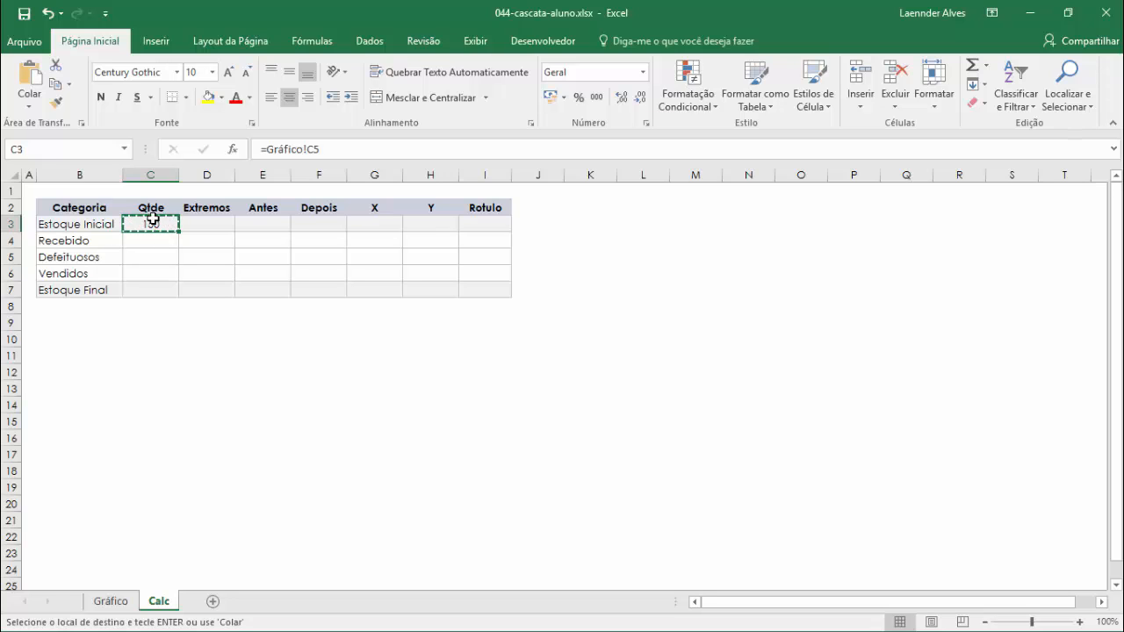
drag(156, 225, 156, 289)
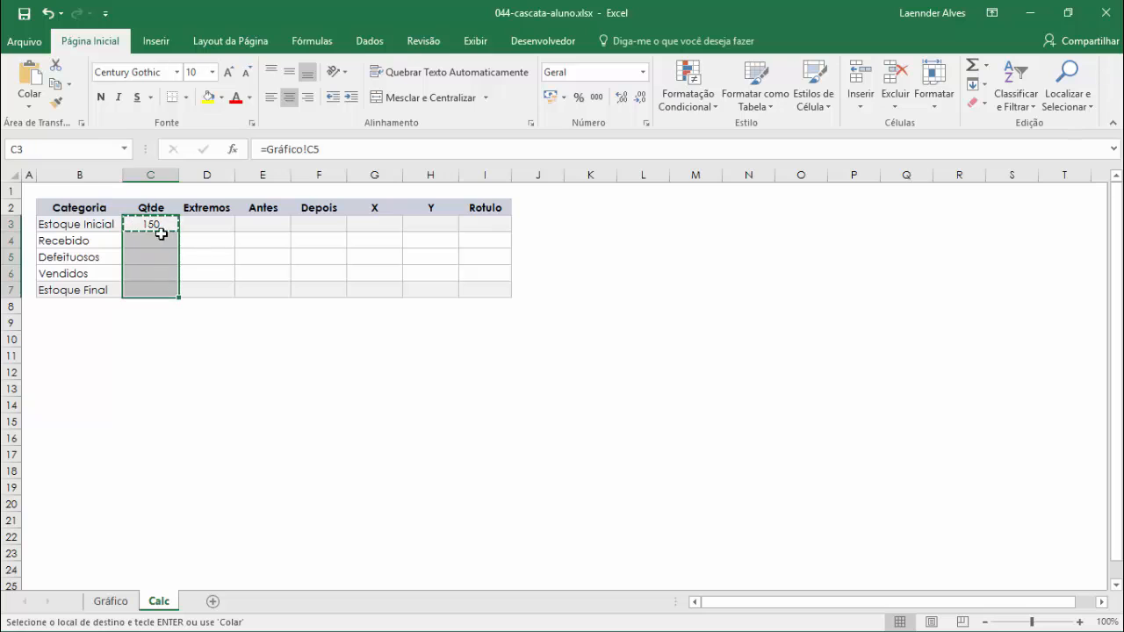
click(29, 107)
click(50, 146)
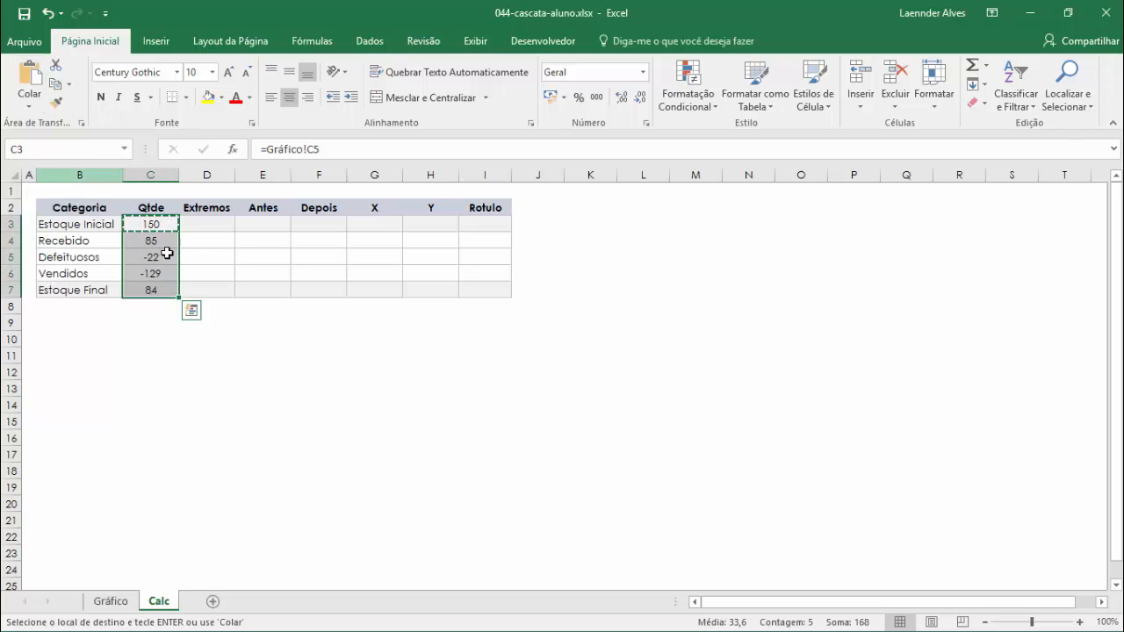
click(215, 272)
click(166, 238)
key(Escape)
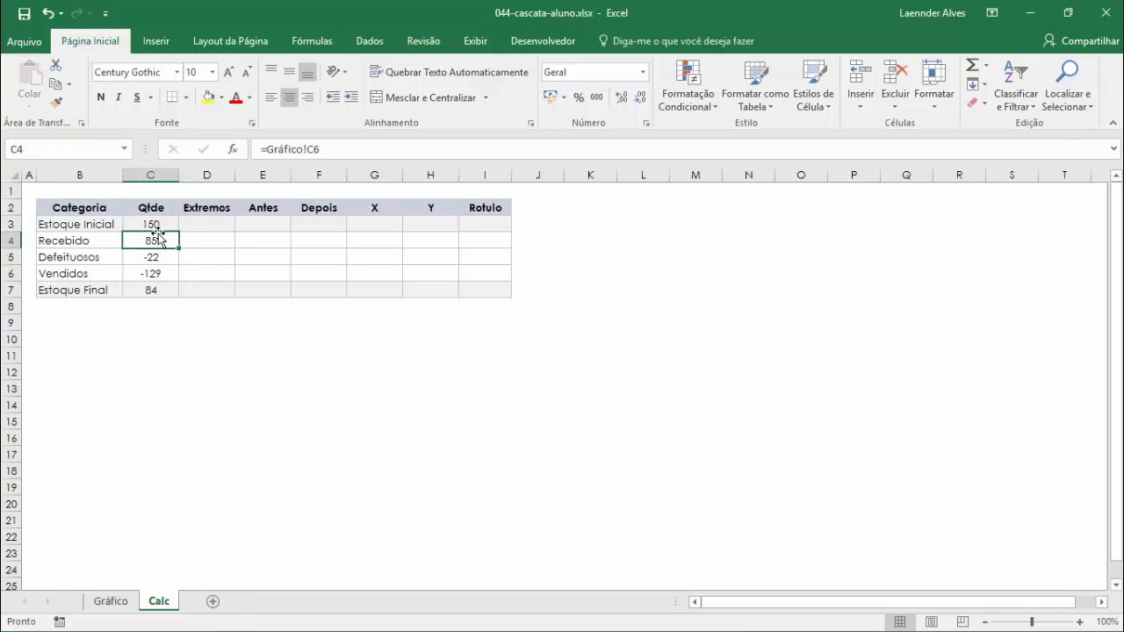
- Examine the formulas in C3, C4 and C5 to check which Gráfico cells they reference
click(168, 223)
key(F2)
key(Escape)
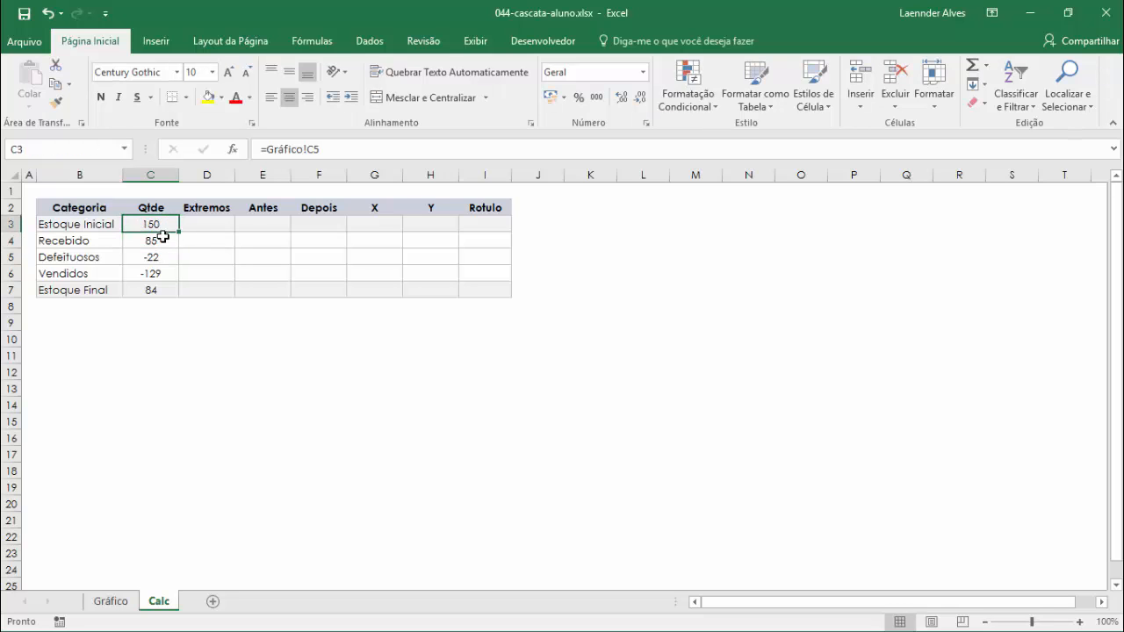
click(165, 239)
key(F2)
key(Escape)
click(155, 254)
key(F2)
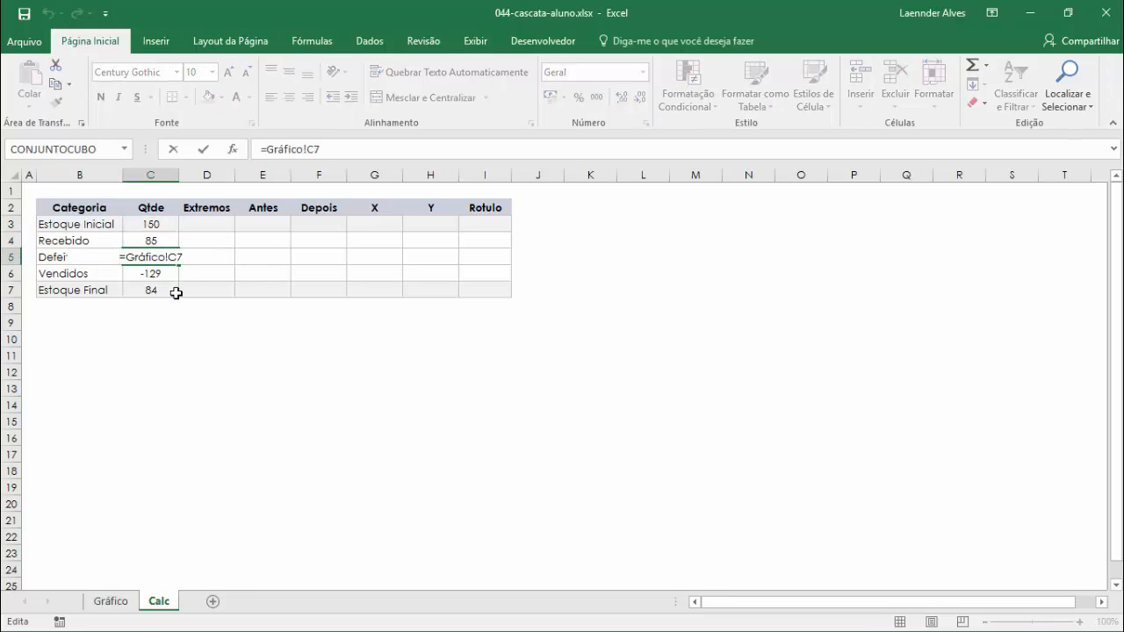
key(Escape)
- In the Extremos column, link the Estoque Inicial cell D3 to its quantity with =C3
click(205, 249)
ctrl+scroll(205, 249, up, 2)
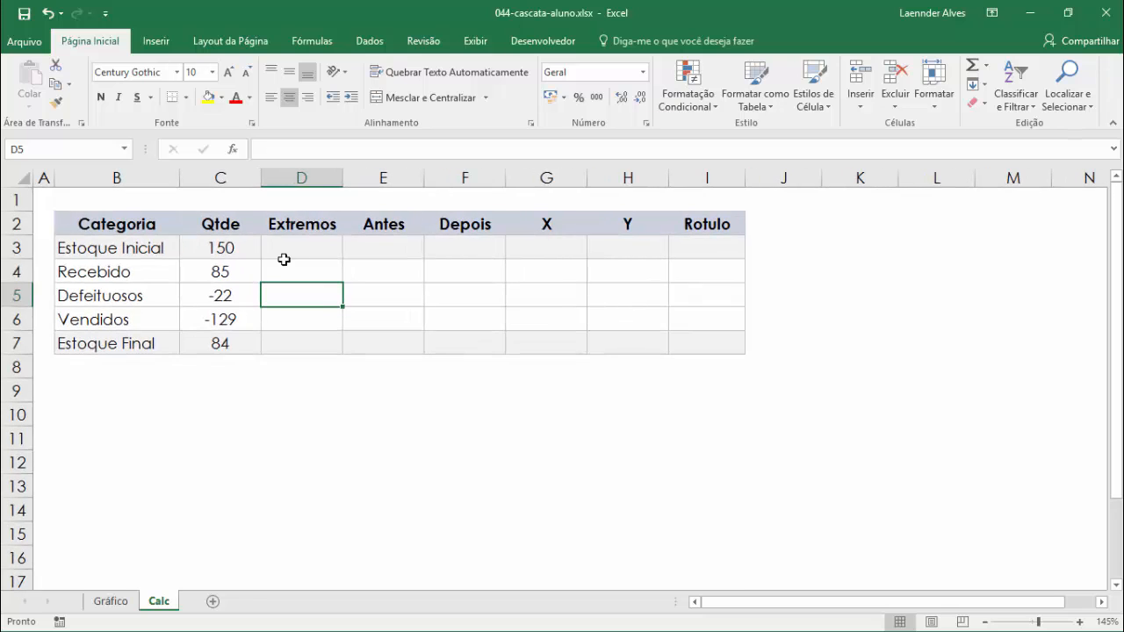
click(288, 255)
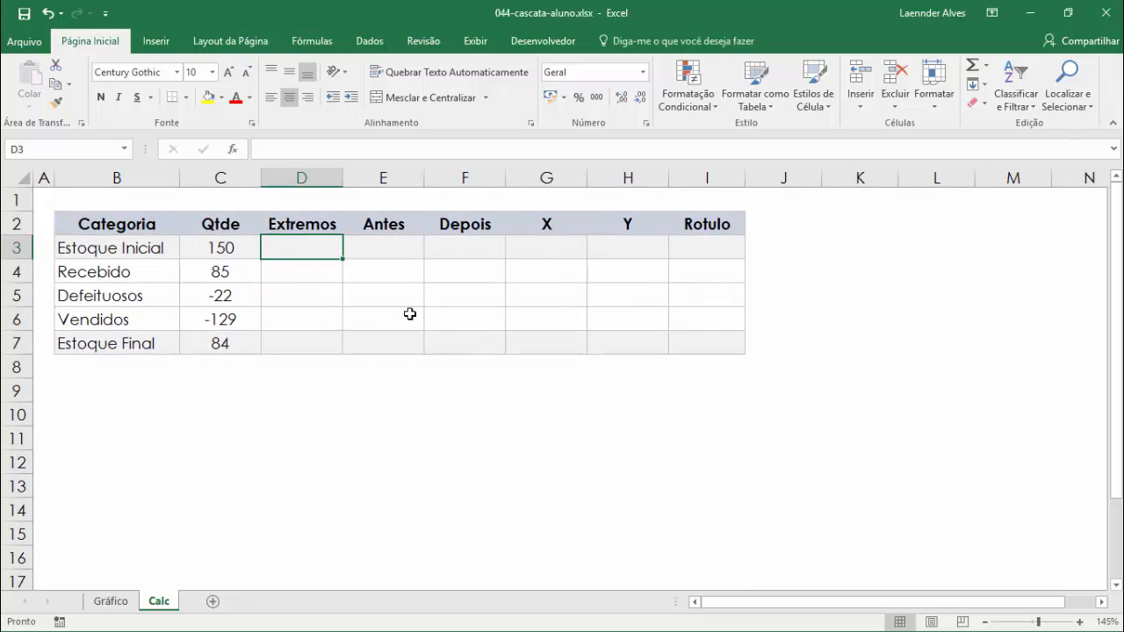
click(104, 601)
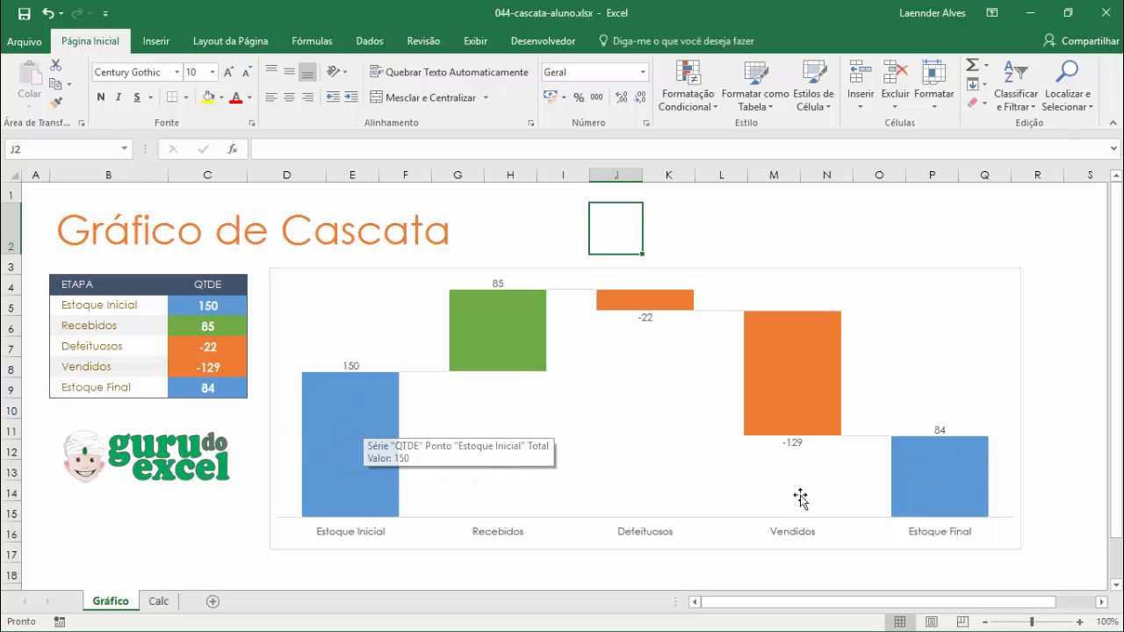
click(159, 602)
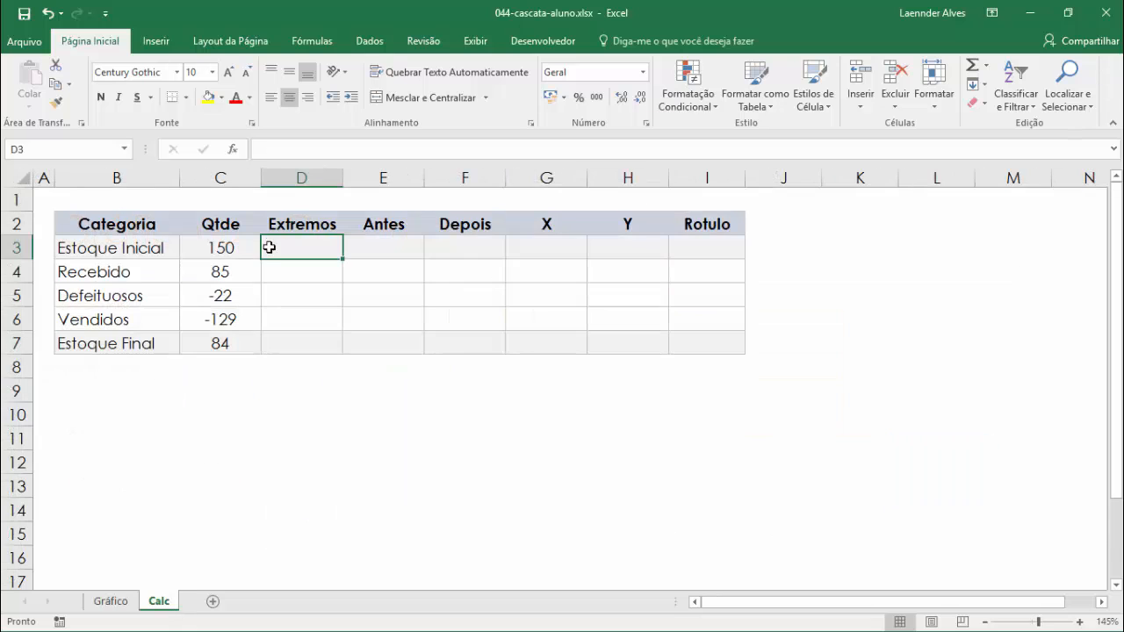
text(=)
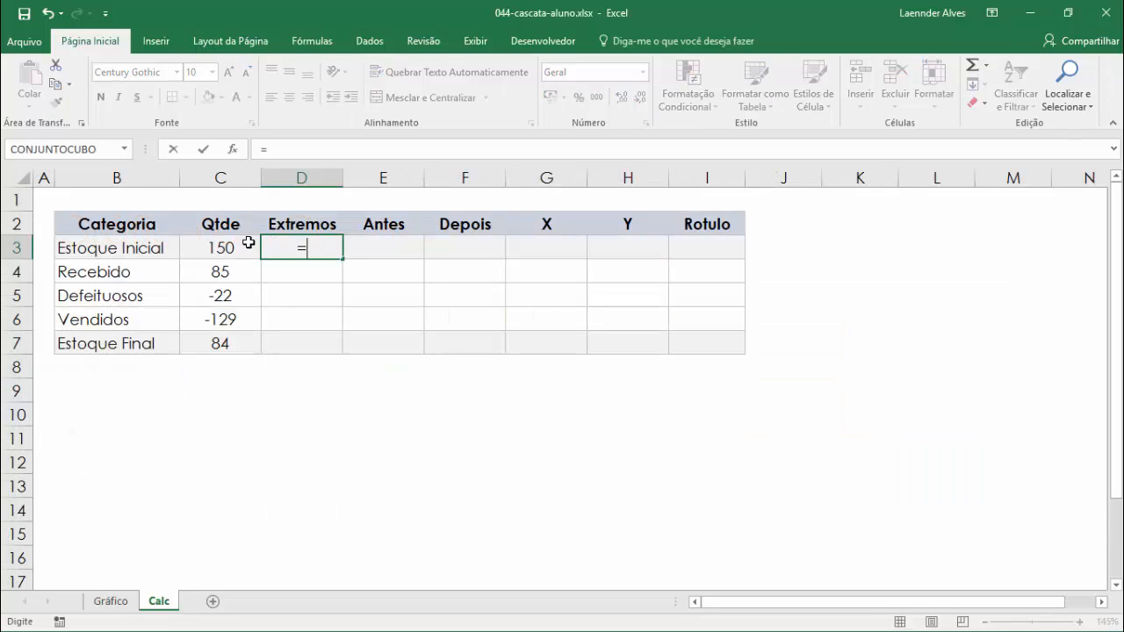
click(233, 248)
key(Return)
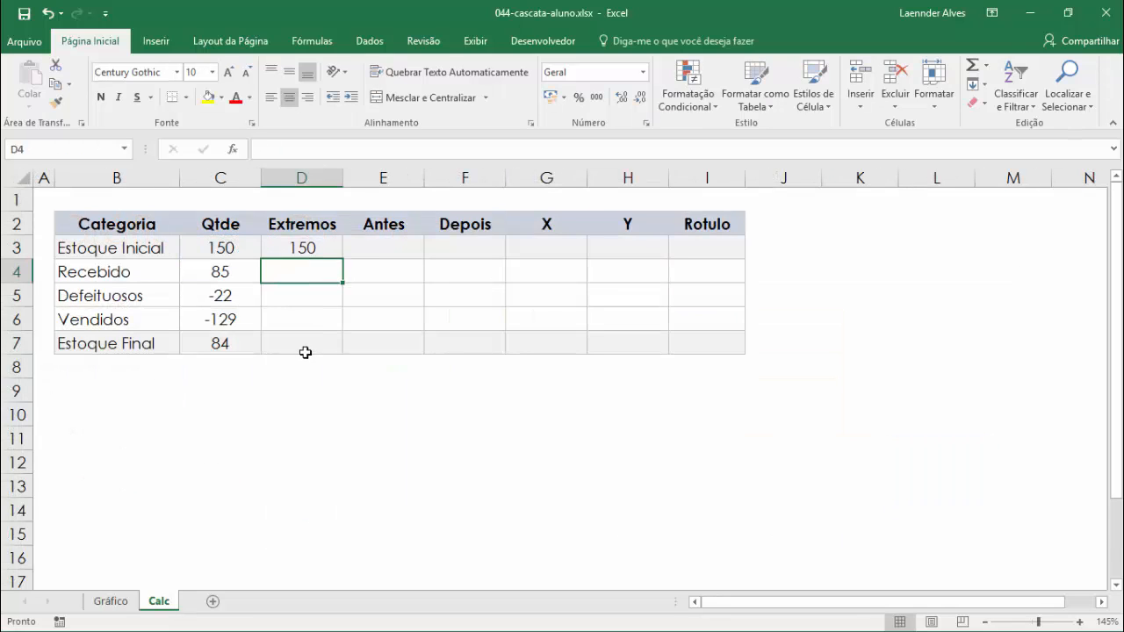
- In the Extremos column, link the Estoque Final cell D7 to its quantity with =C7
click(302, 344)
text(=)
click(221, 343)
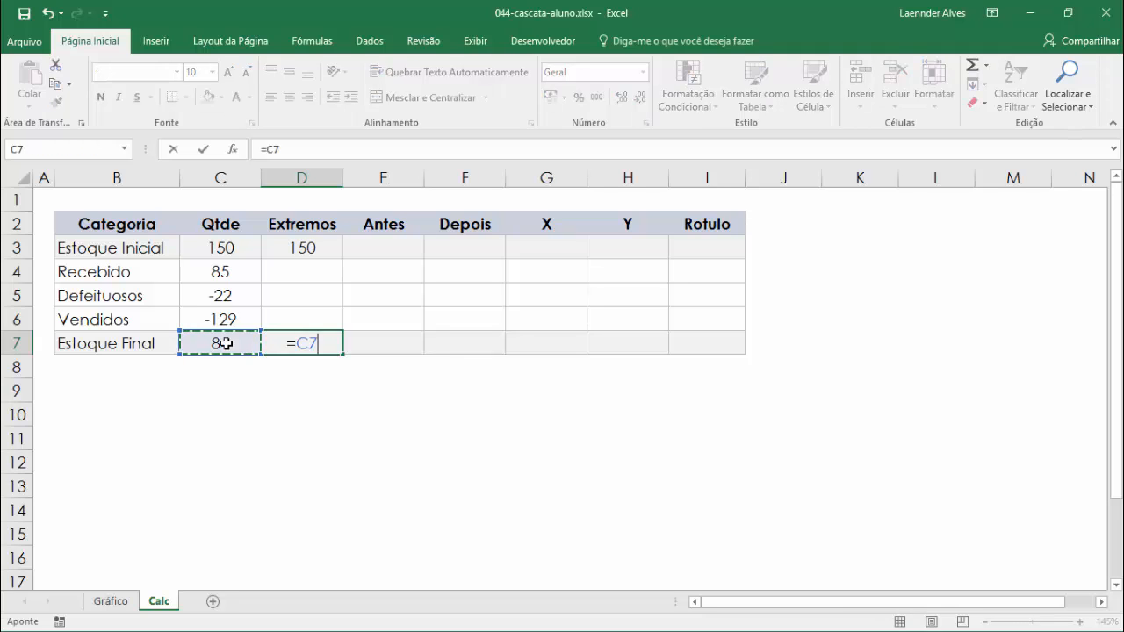
key(Return)
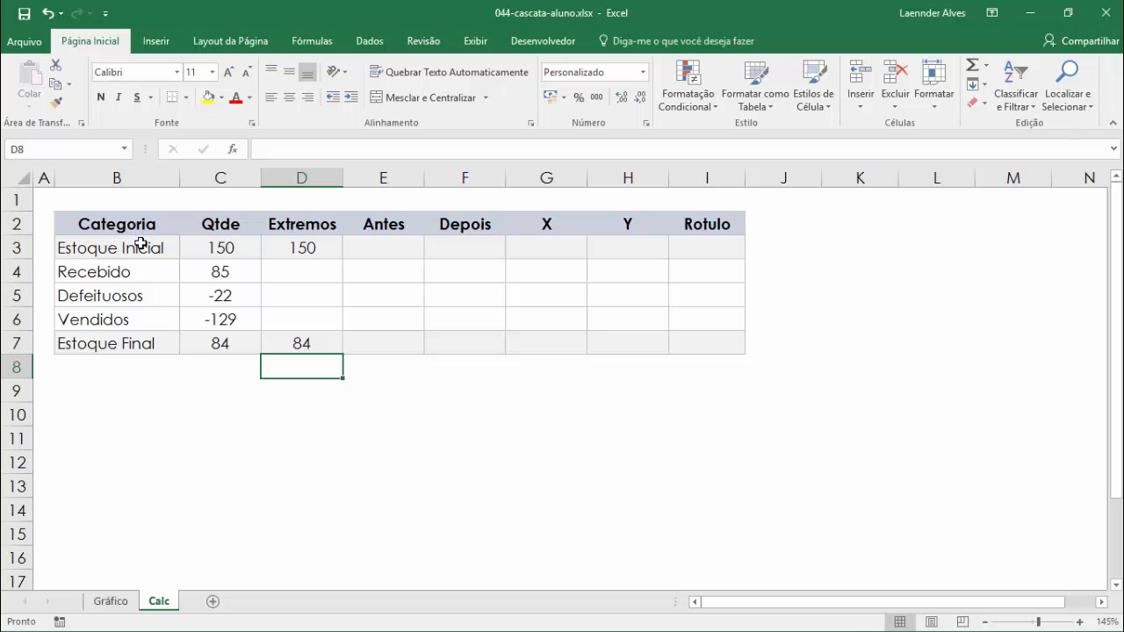
- Insert a 2D clustered column chart from the Categoria and Extremos columns, rows 2 to 7, headers included
drag(140, 246, 146, 339)
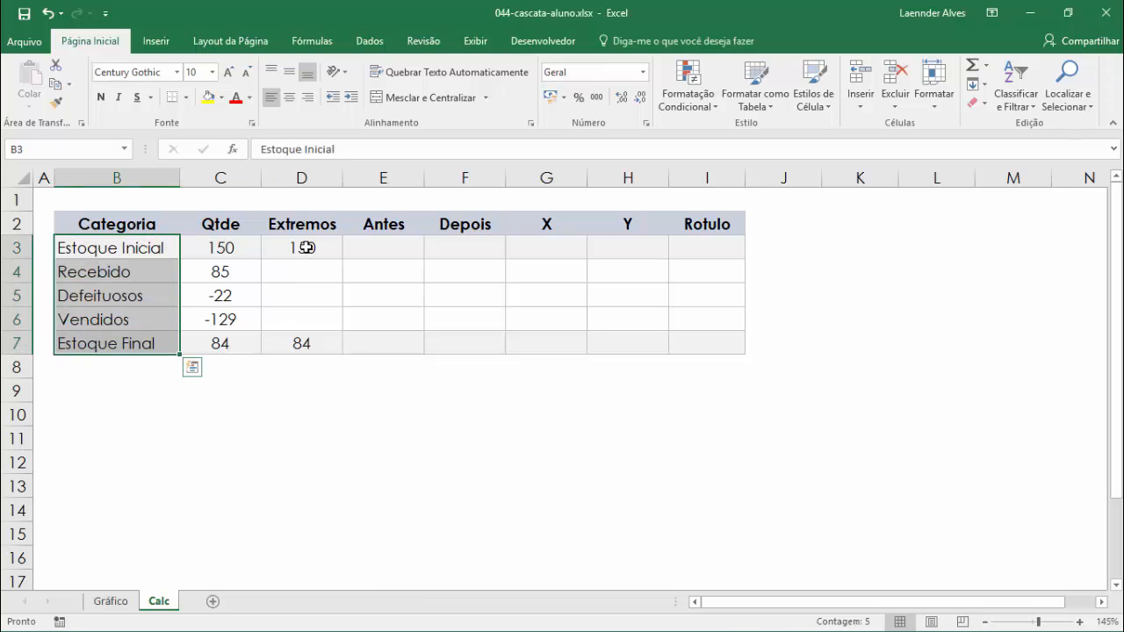
drag(305, 248, 304, 336)
drag(160, 225, 143, 339)
drag(311, 225, 318, 333)
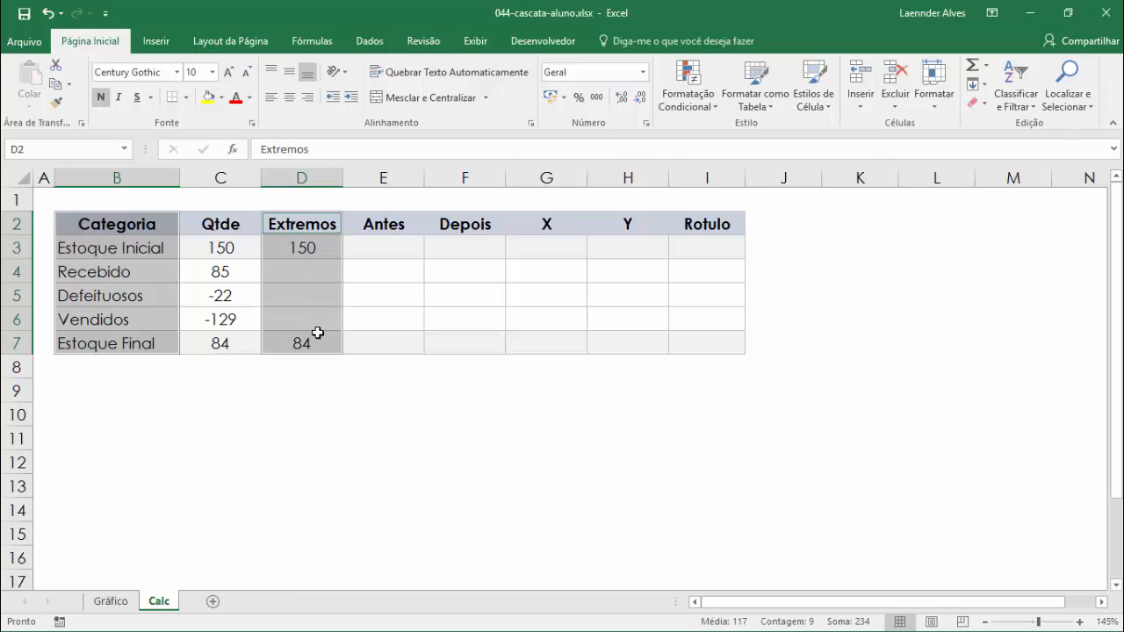
click(162, 38)
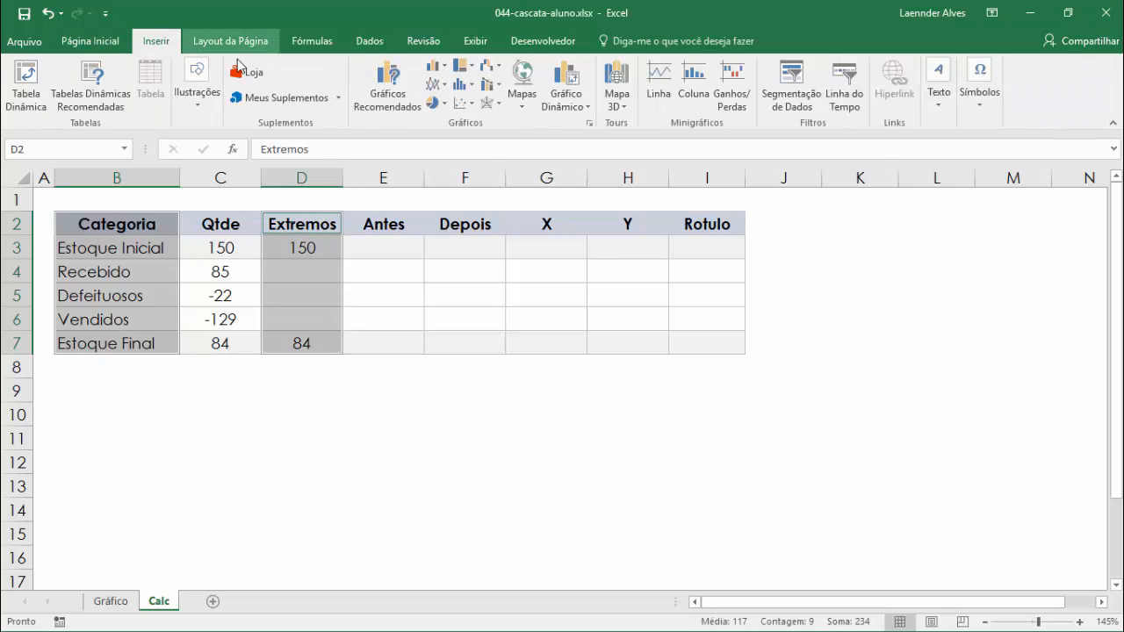
click(444, 68)
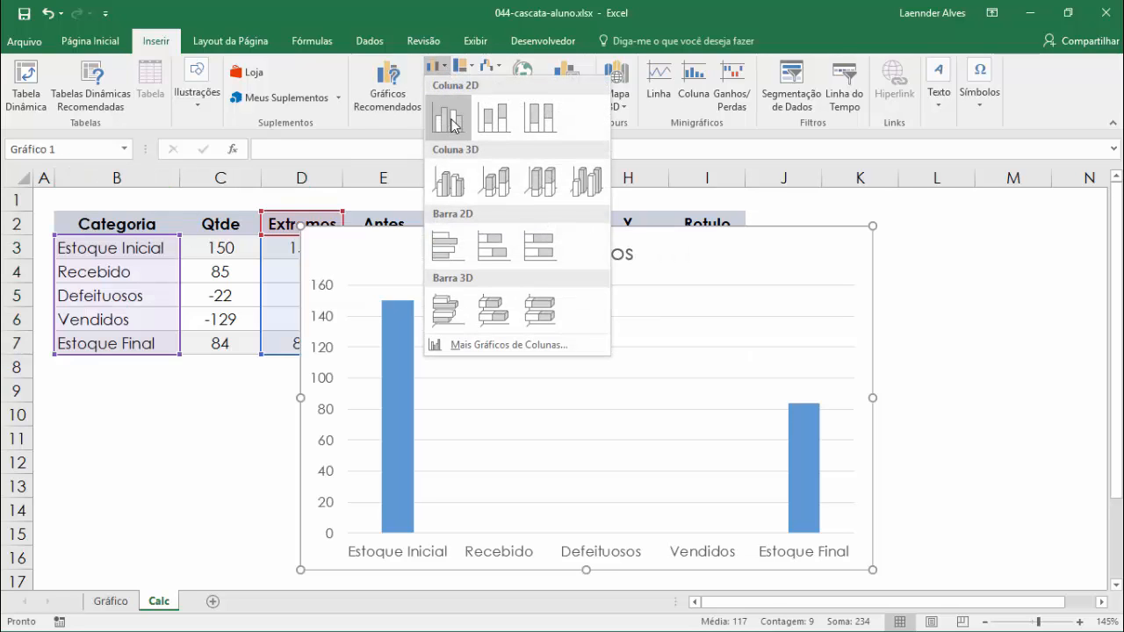
click(451, 123)
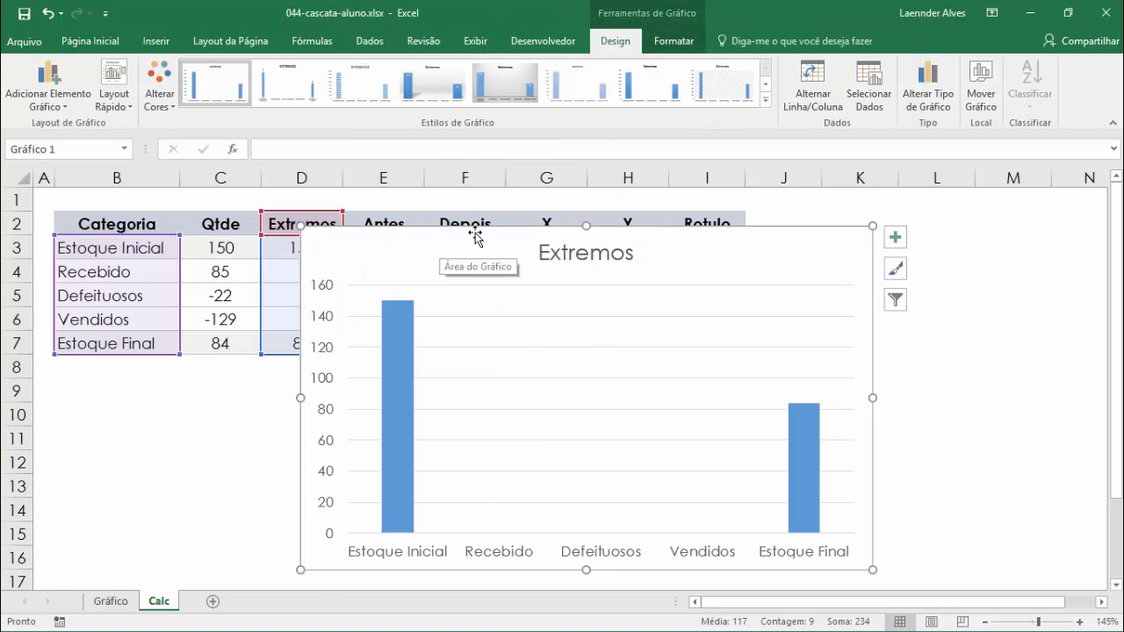
- Delete the title, the vertical axis and the gridlines from the new Extremos column chart
click(553, 250)
key(Delete)
click(333, 290)
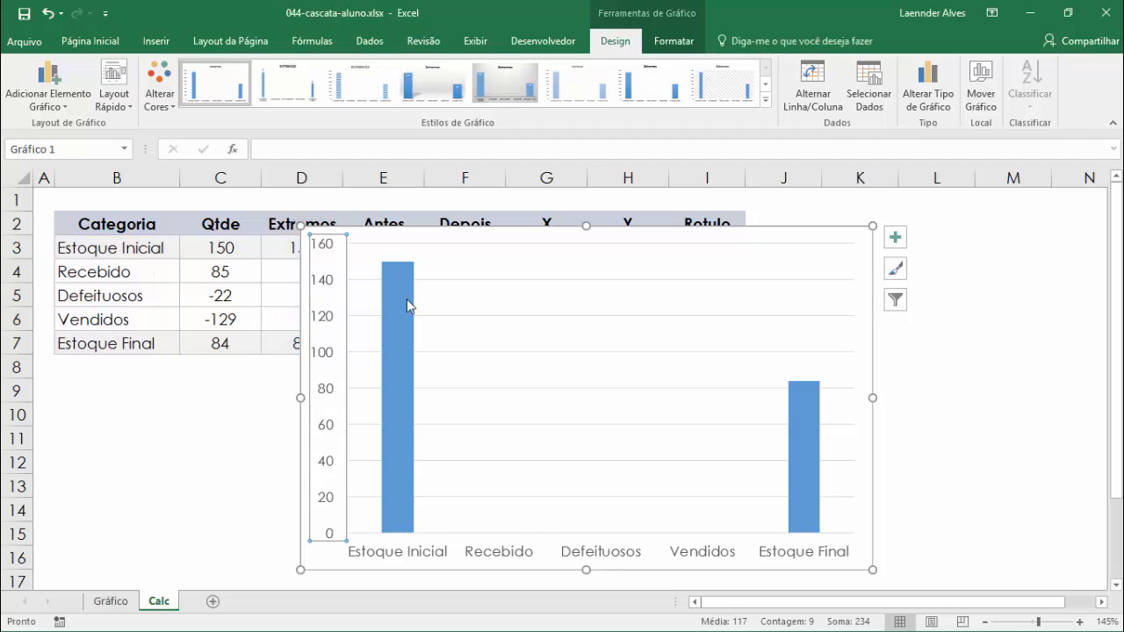
key(Delete)
click(486, 288)
key(Delete)
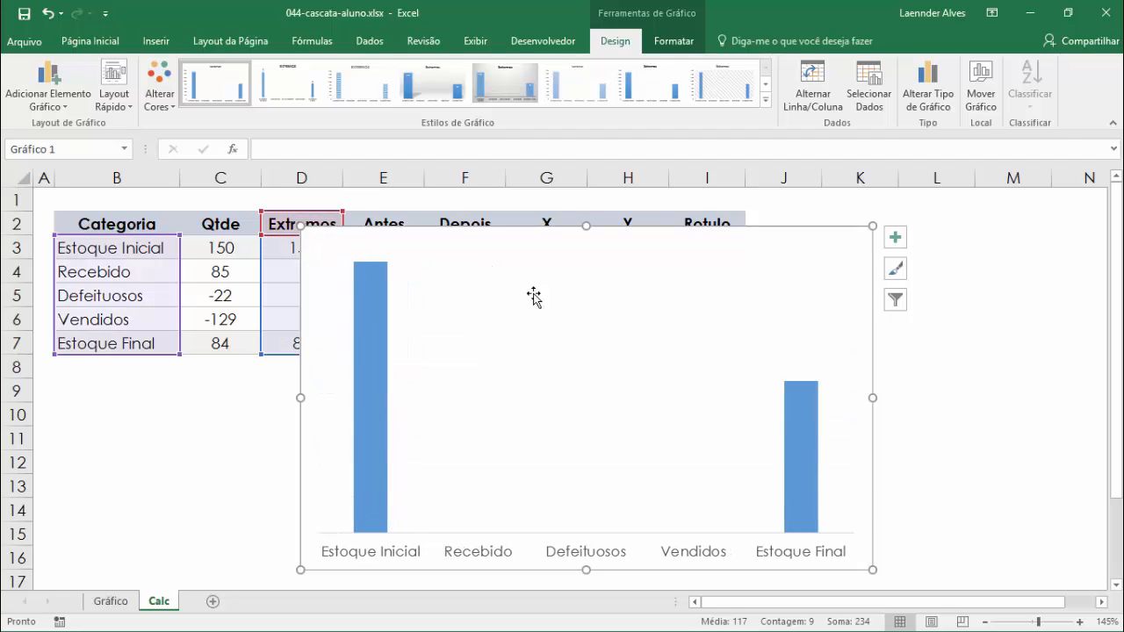
- Set the gap width of the Extremos series to 50% and close the series formatting options
mouse_move(384, 384)
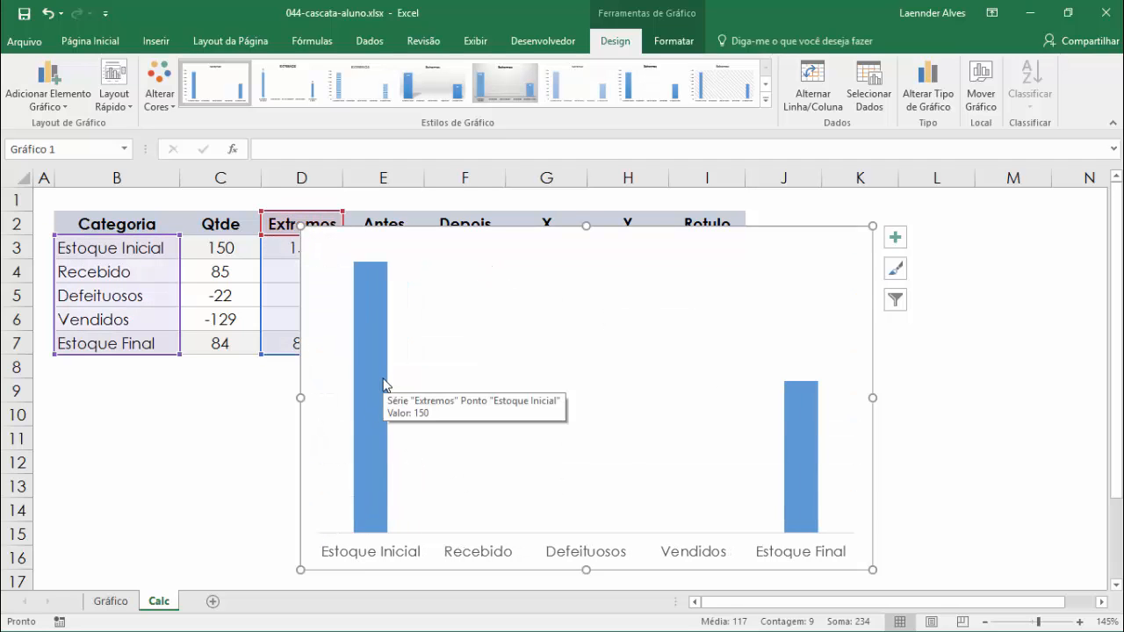
right_click(379, 370)
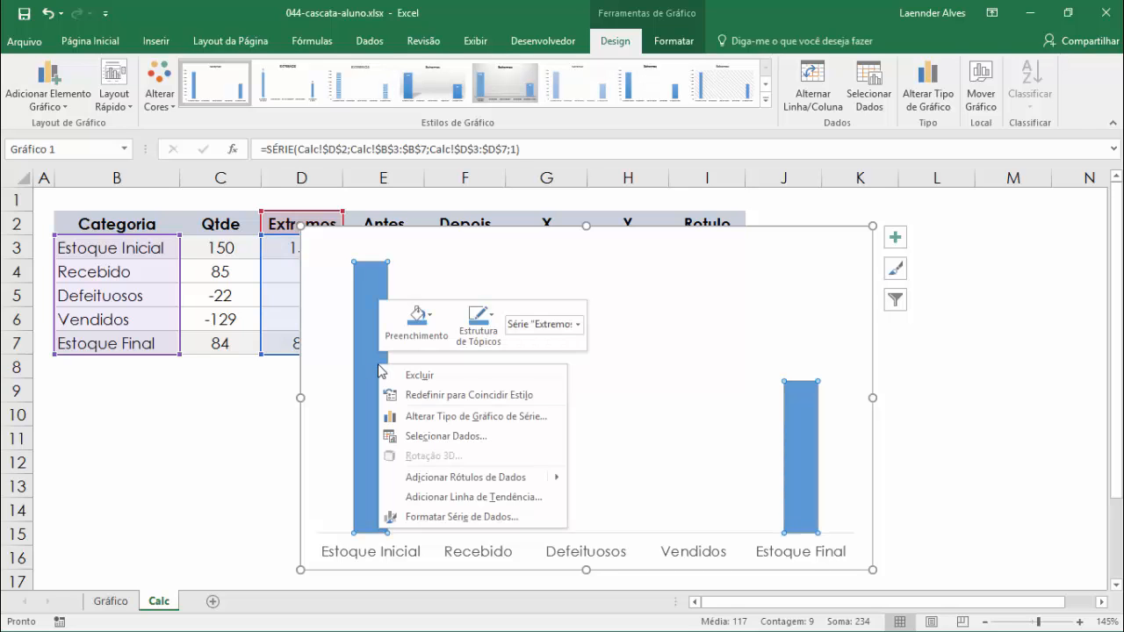
click(481, 518)
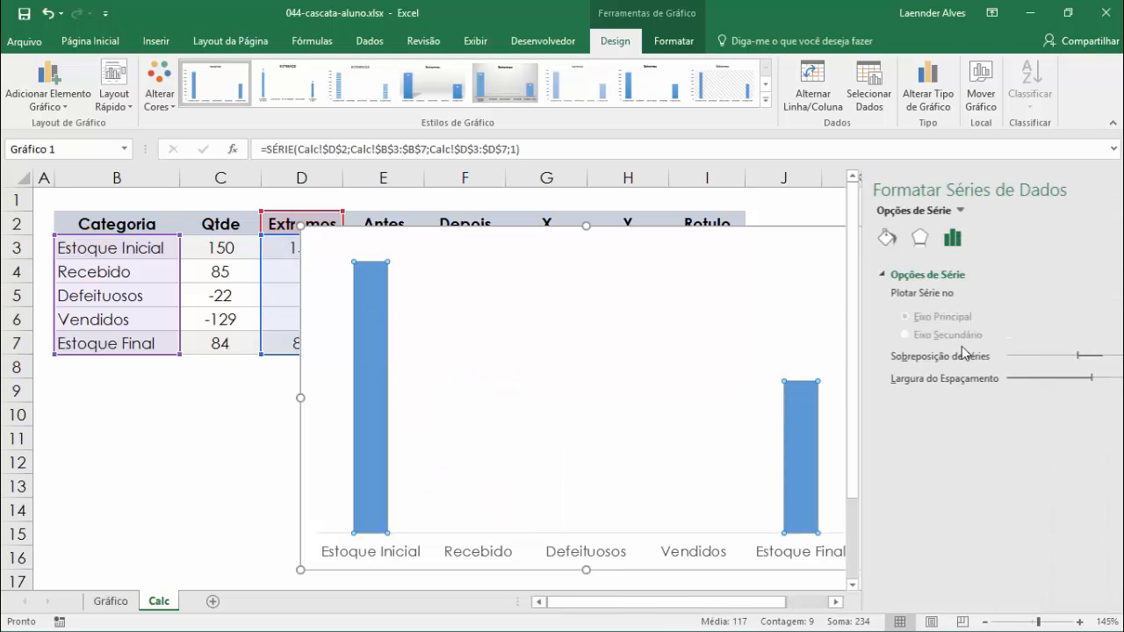
click(1071, 378)
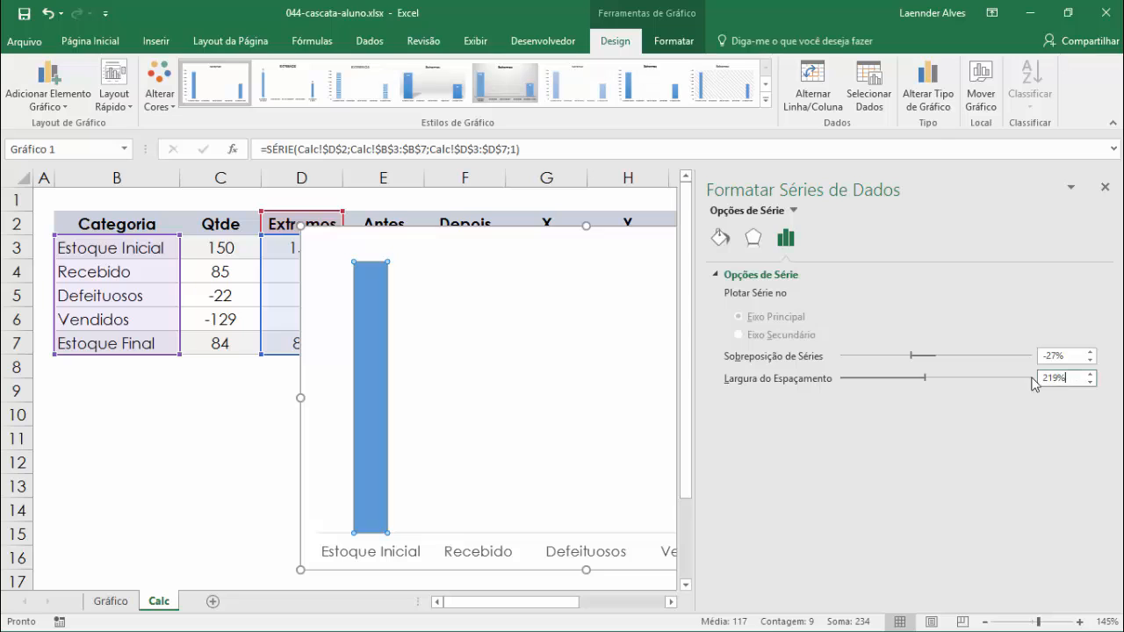
text(50)
key(Return)
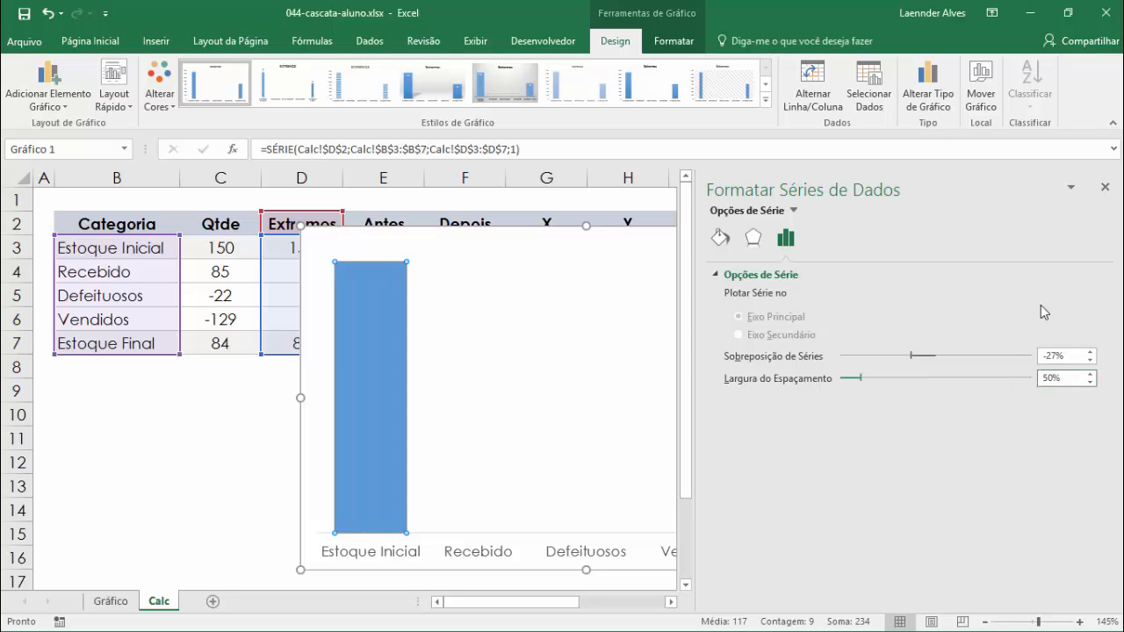
click(1104, 188)
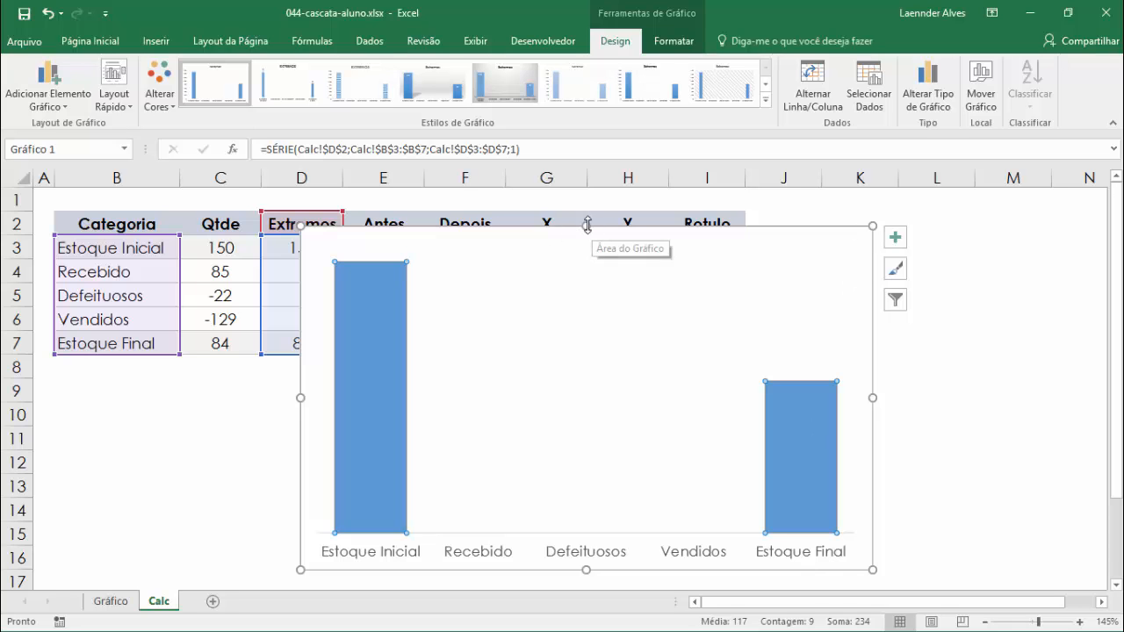
- Move the chart directly below the helper table and widen it to match the table's width, ending at column I
click(929, 320)
scroll(527, 372, down, 2)
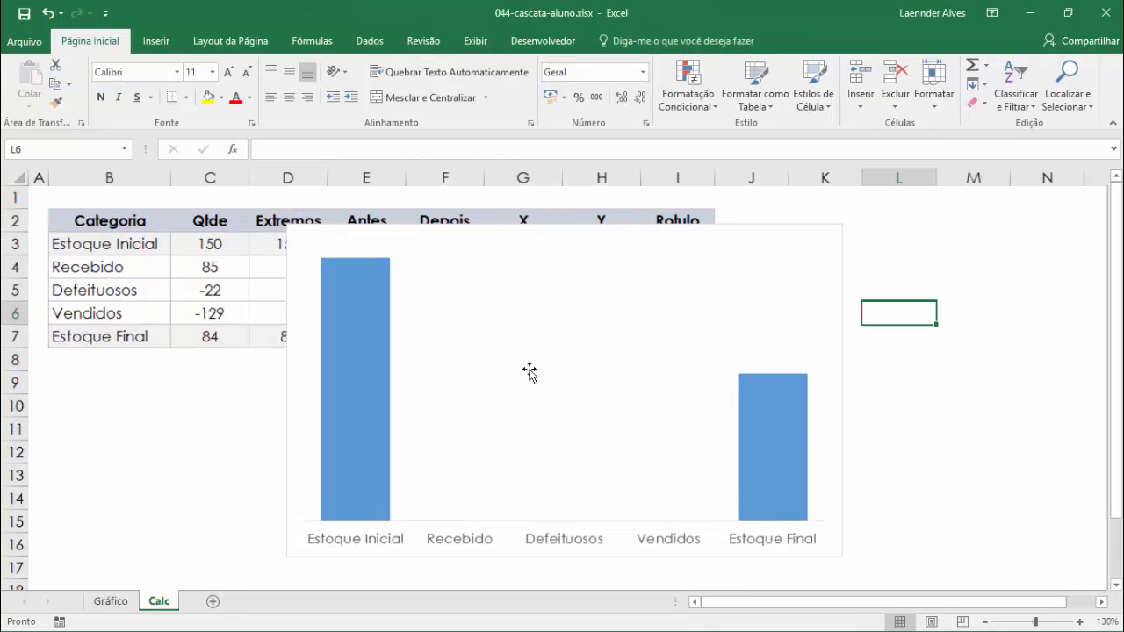
drag(582, 223, 385, 328)
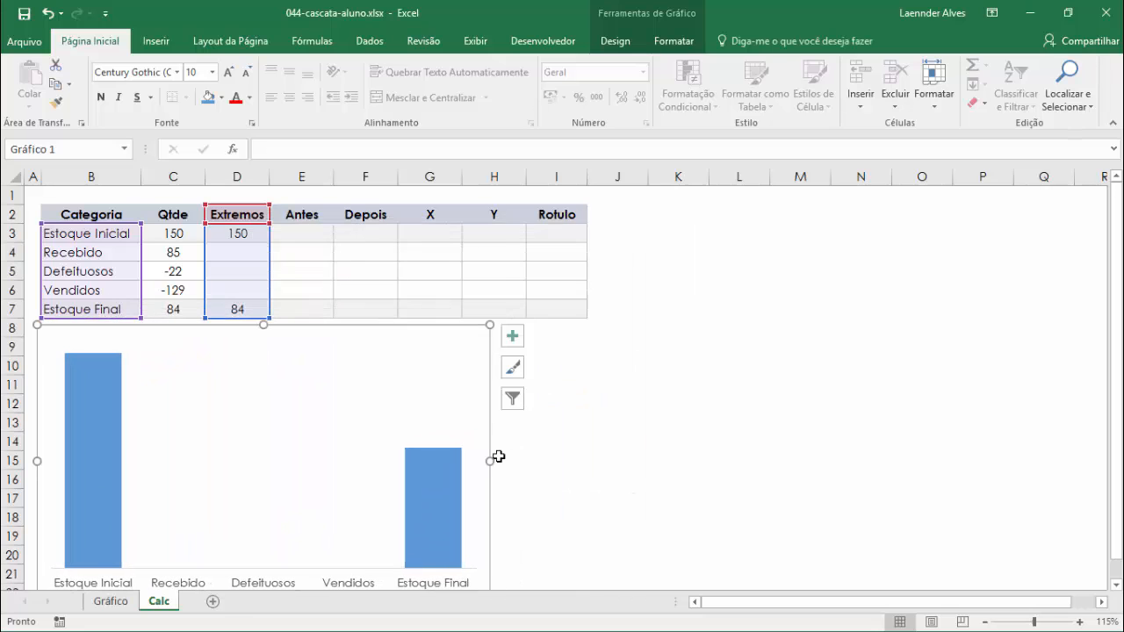
drag(489, 461, 589, 457)
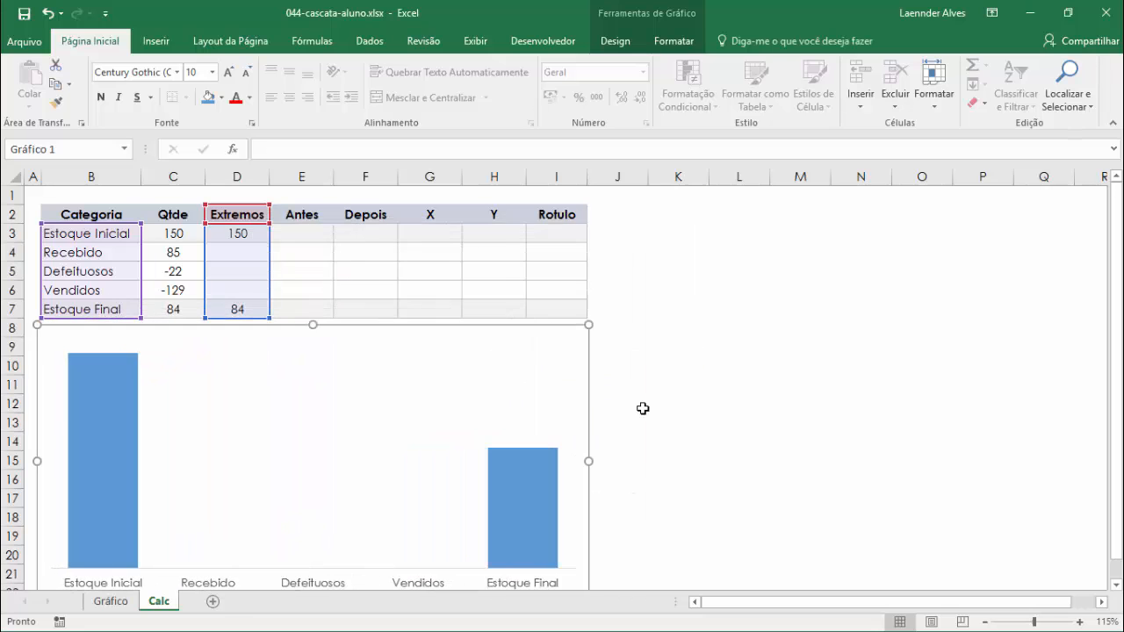
click(643, 408)
scroll(304, 502, down, 1)
click(281, 462)
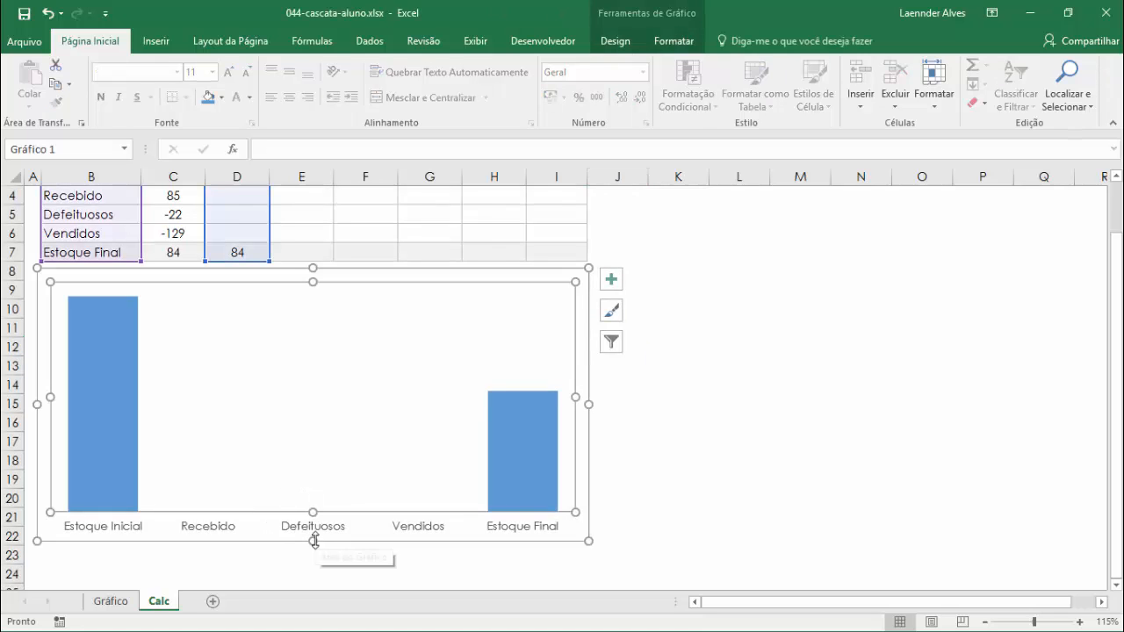
- Shorten the Extremos column chart from its lower edge so it ends at row 20
click(322, 504)
click(609, 384)
scroll(640, 430, up, 1)
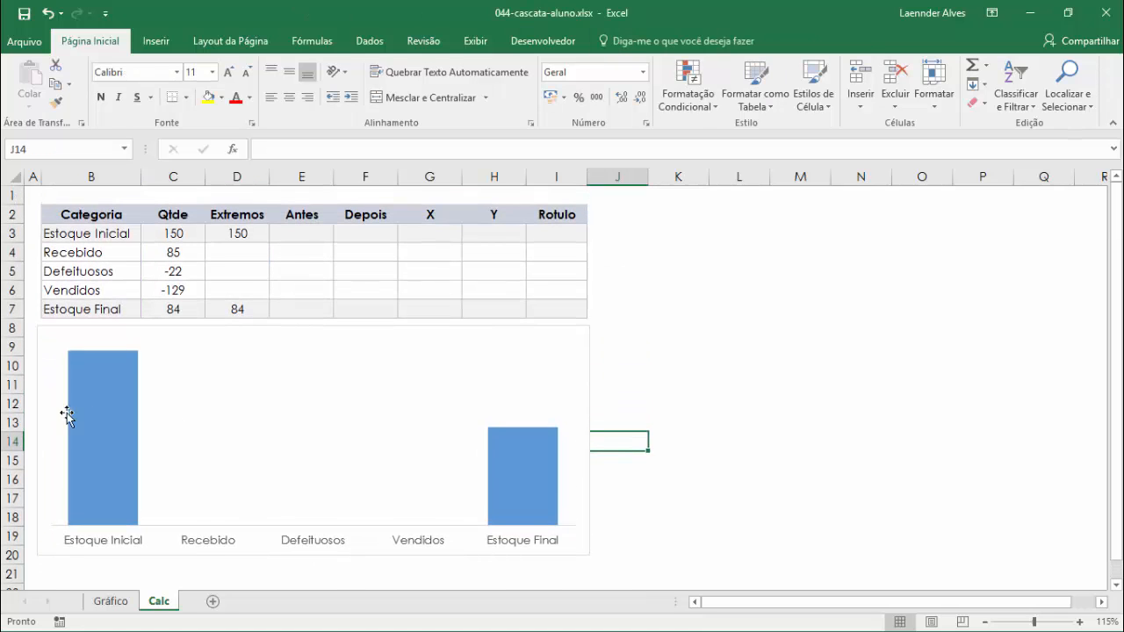
- Add data labels to the Extremos columns and deselect the chart
right_click(102, 403)
click(145, 513)
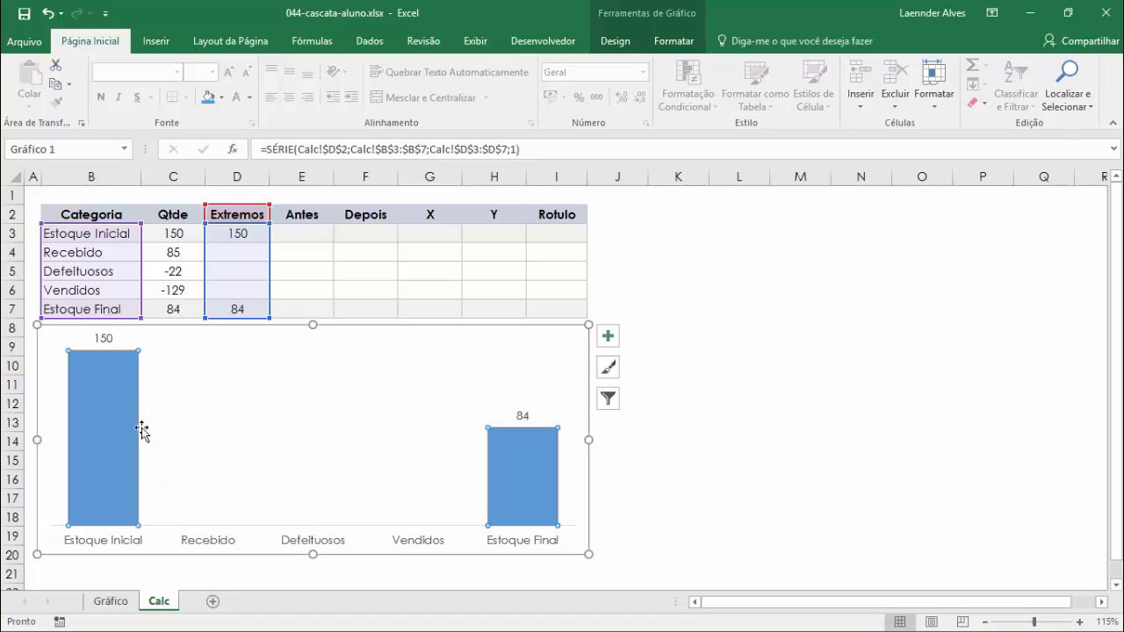
key(Escape)
key(Escape)
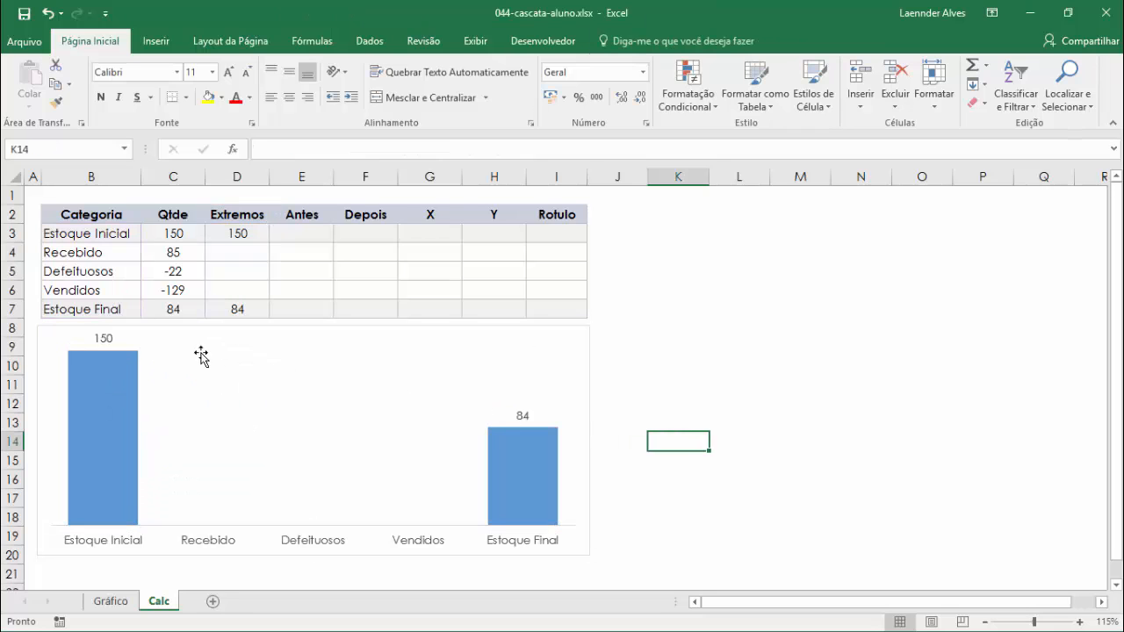
- Lower the top edge of the chart's plot area slightly, leaving more room above the Estoque Inicial label
click(312, 331)
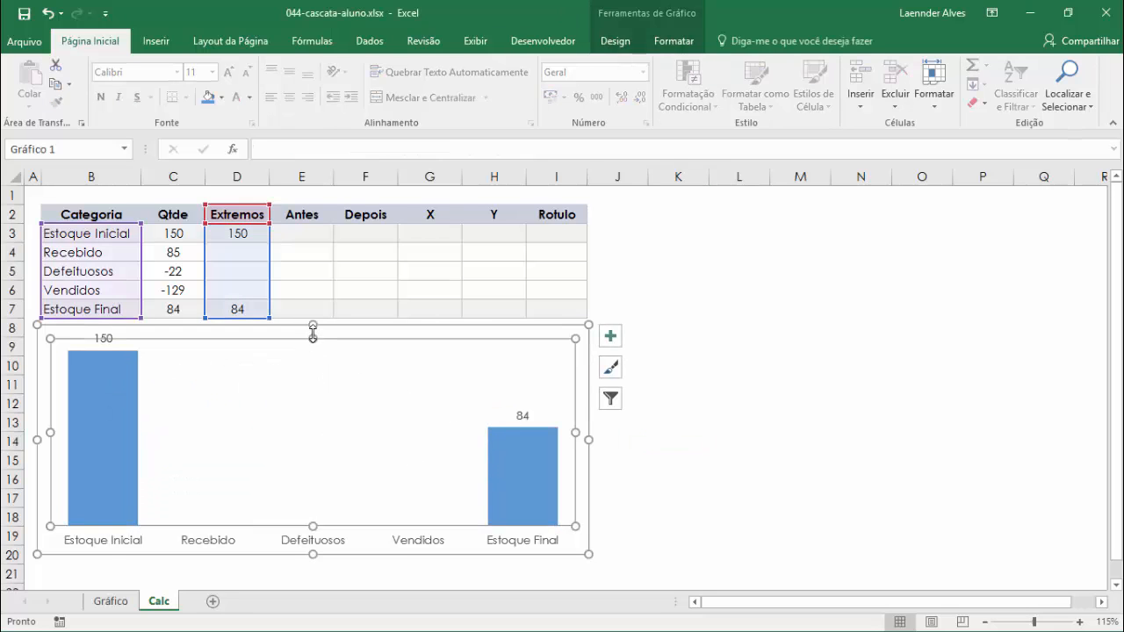
click(315, 340)
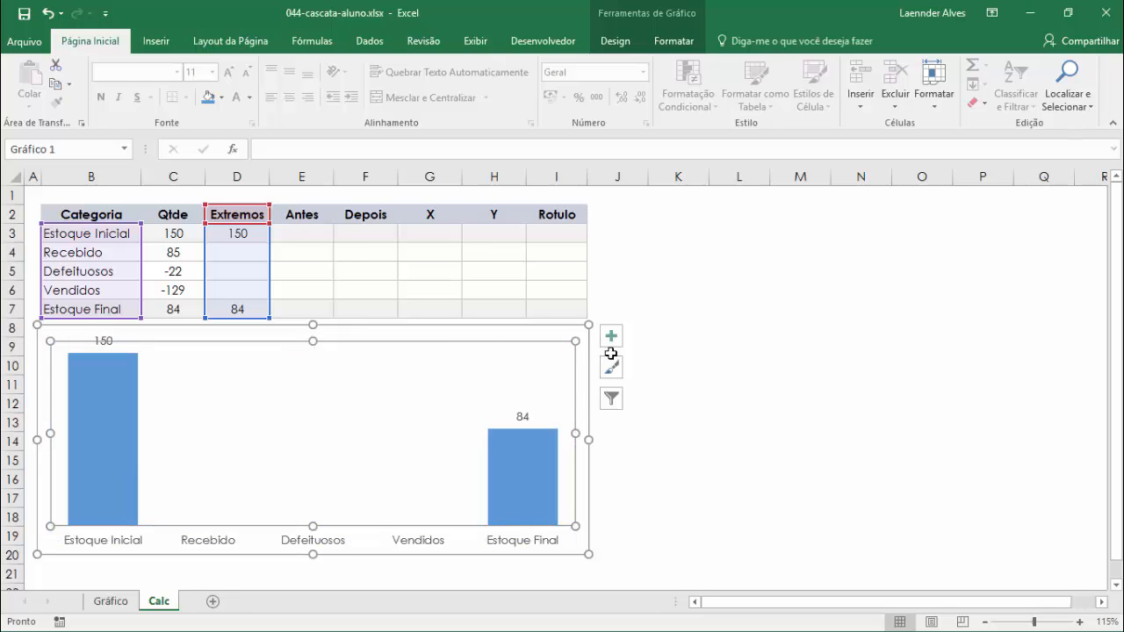
click(752, 360)
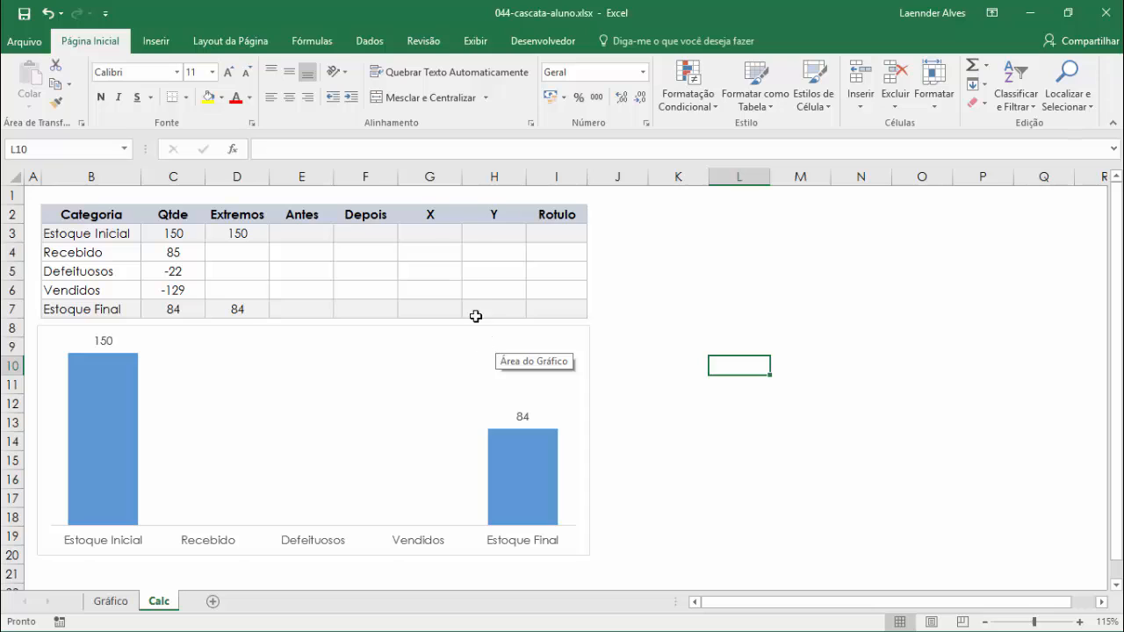
- Examine the X and Y helper columns and compare them with the connector lines of the waterfall chart on the Gráfico sheet
drag(489, 214, 488, 307)
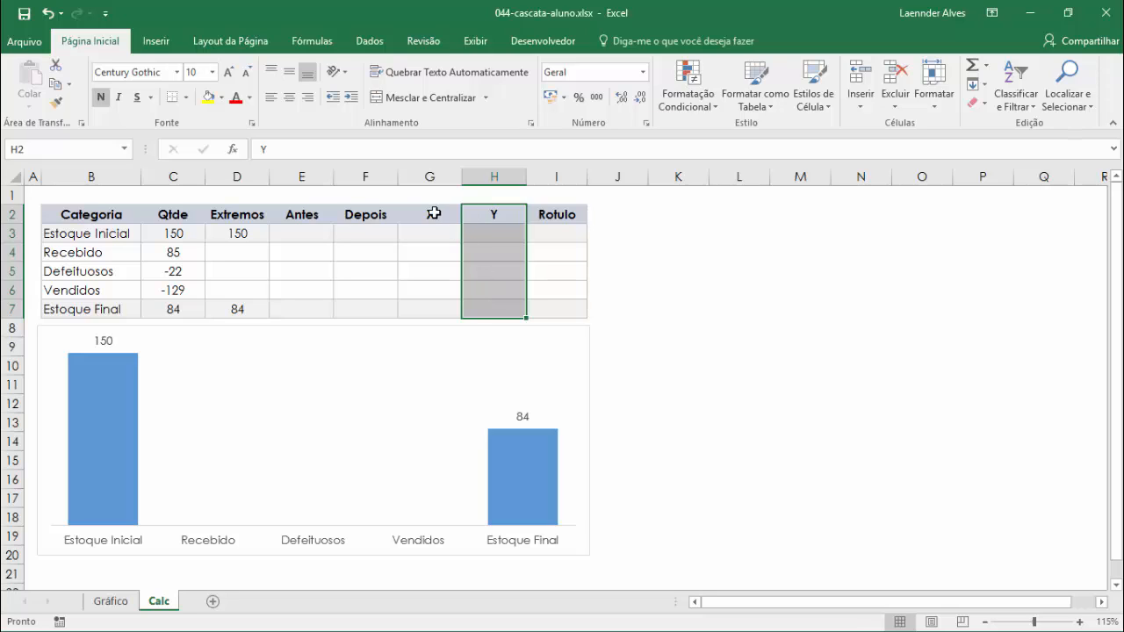
drag(430, 214, 507, 307)
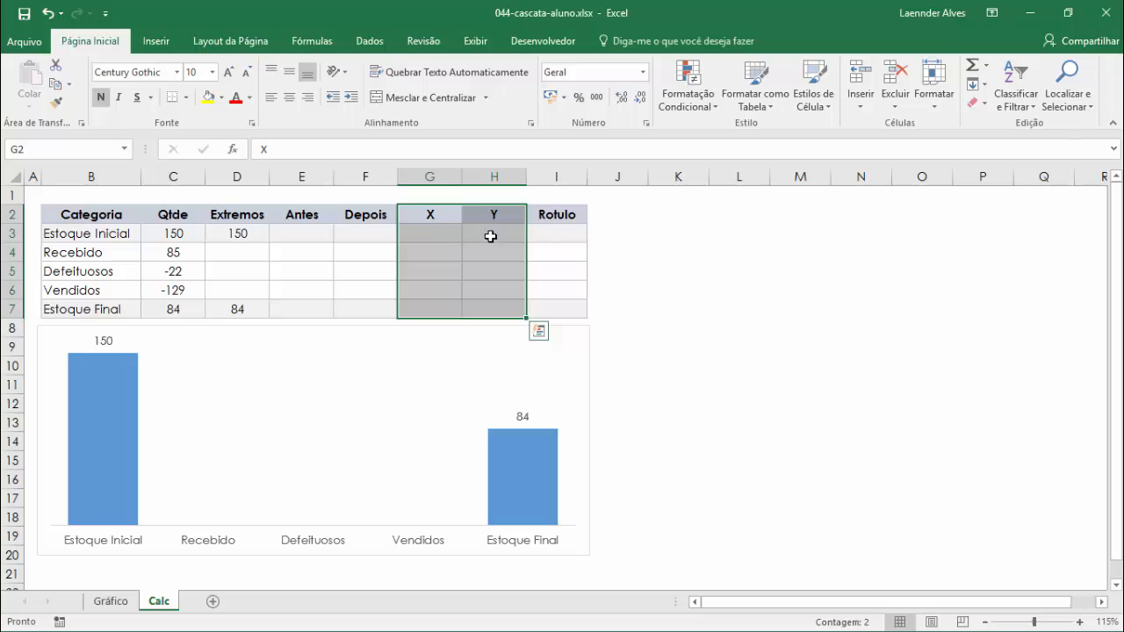
drag(490, 236, 499, 310)
click(743, 329)
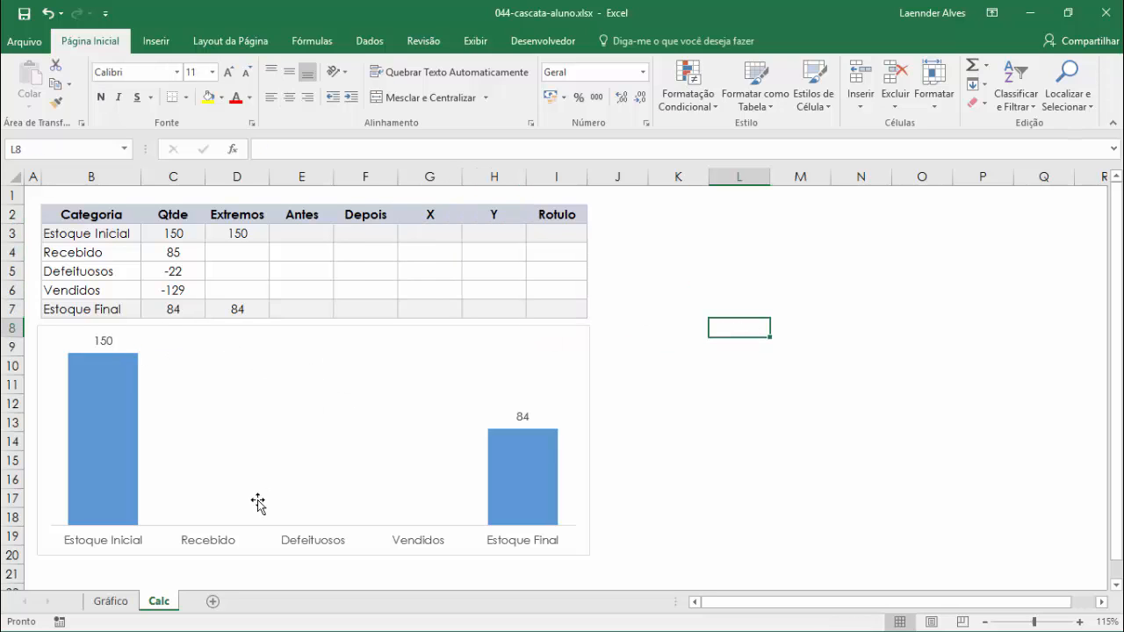
click(110, 602)
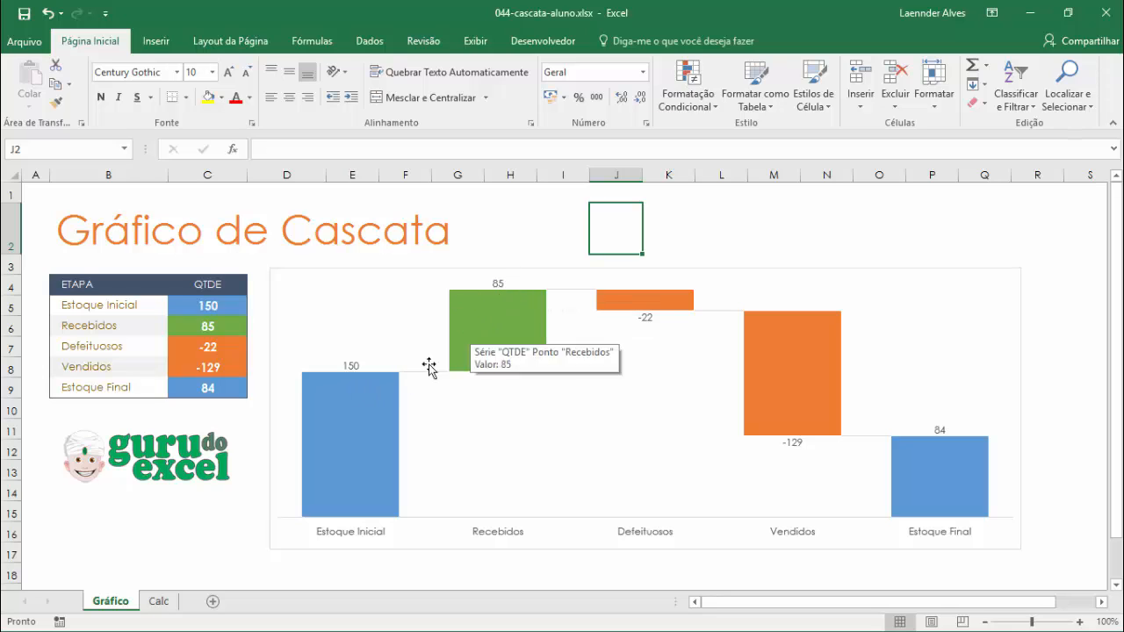
mouse_move(505, 301)
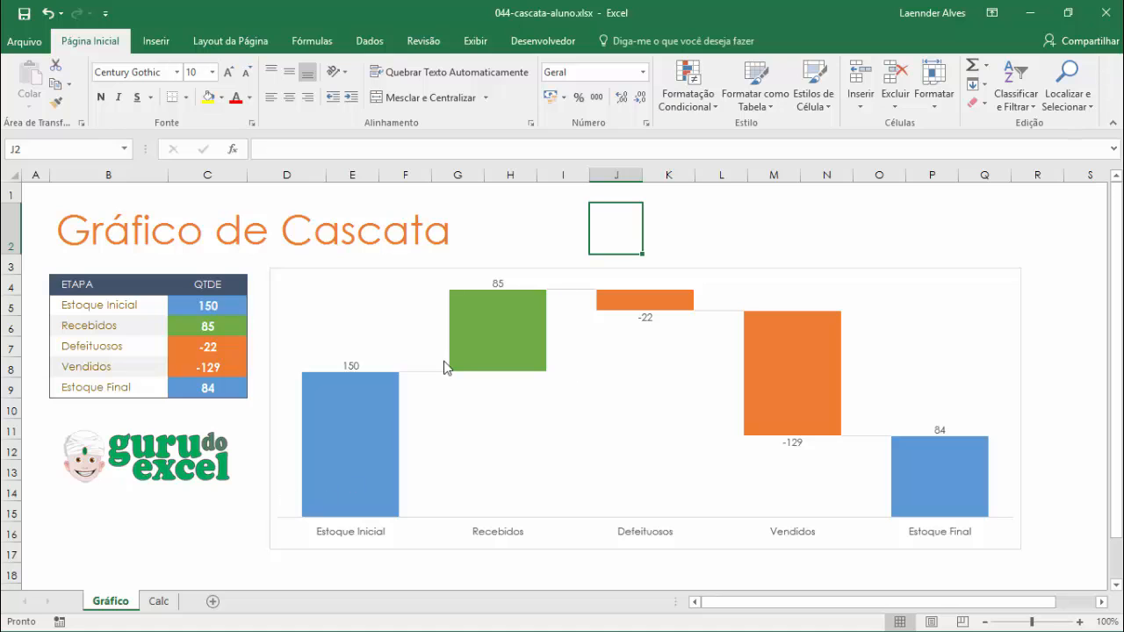
click(158, 601)
click(495, 234)
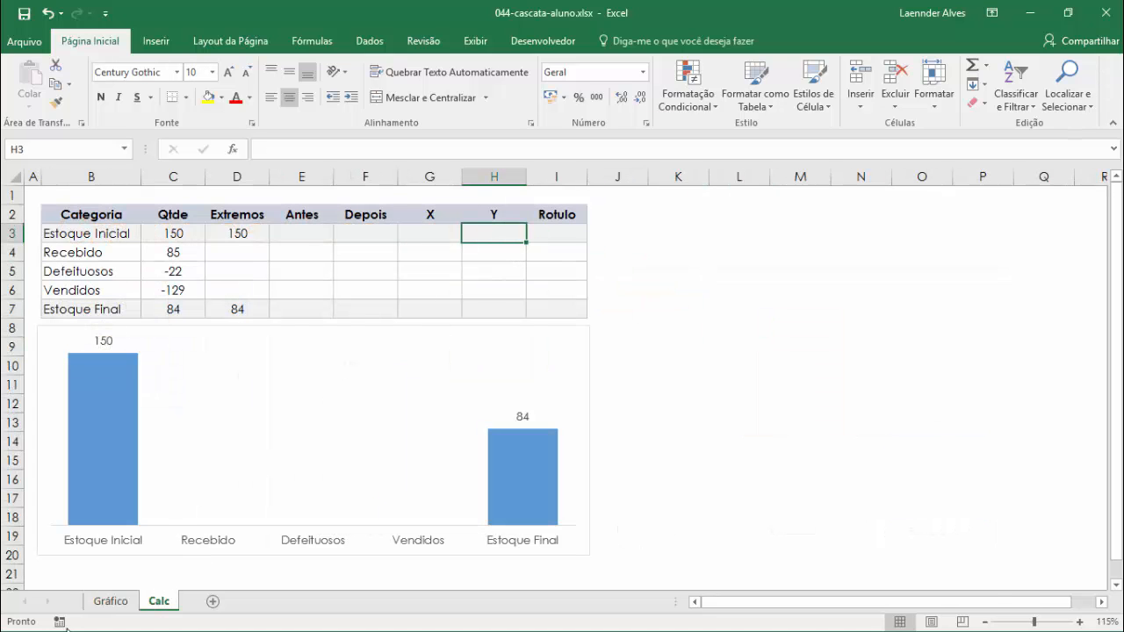
click(110, 600)
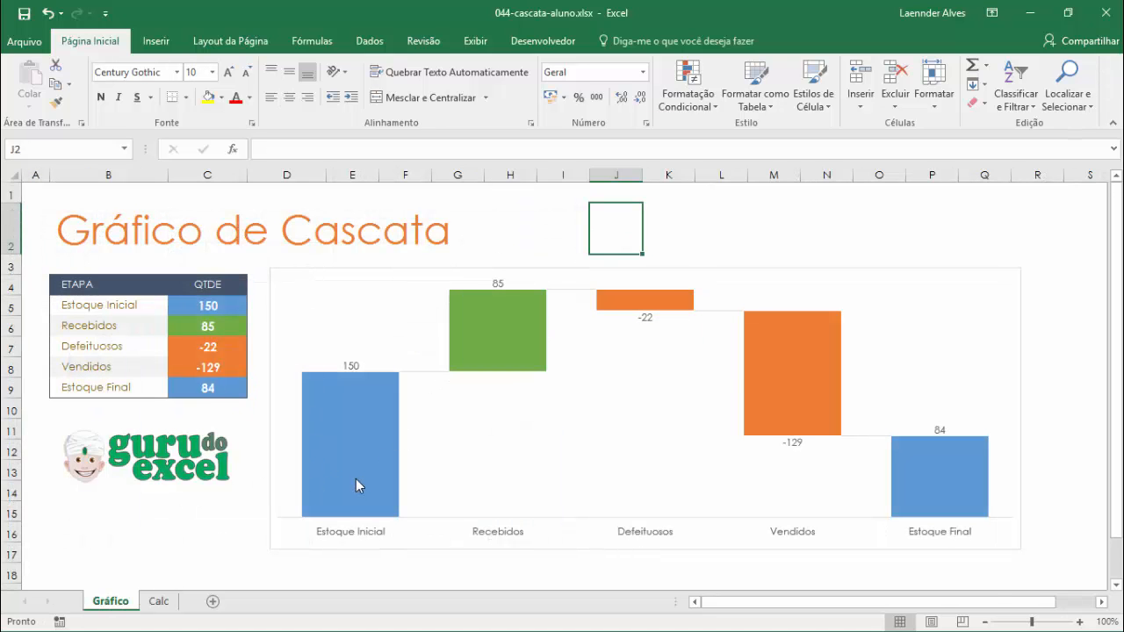
- On the Calc sheet, enter the running-total formula =SOMA($C$3:C3) in cell H3 of the Y column
click(154, 599)
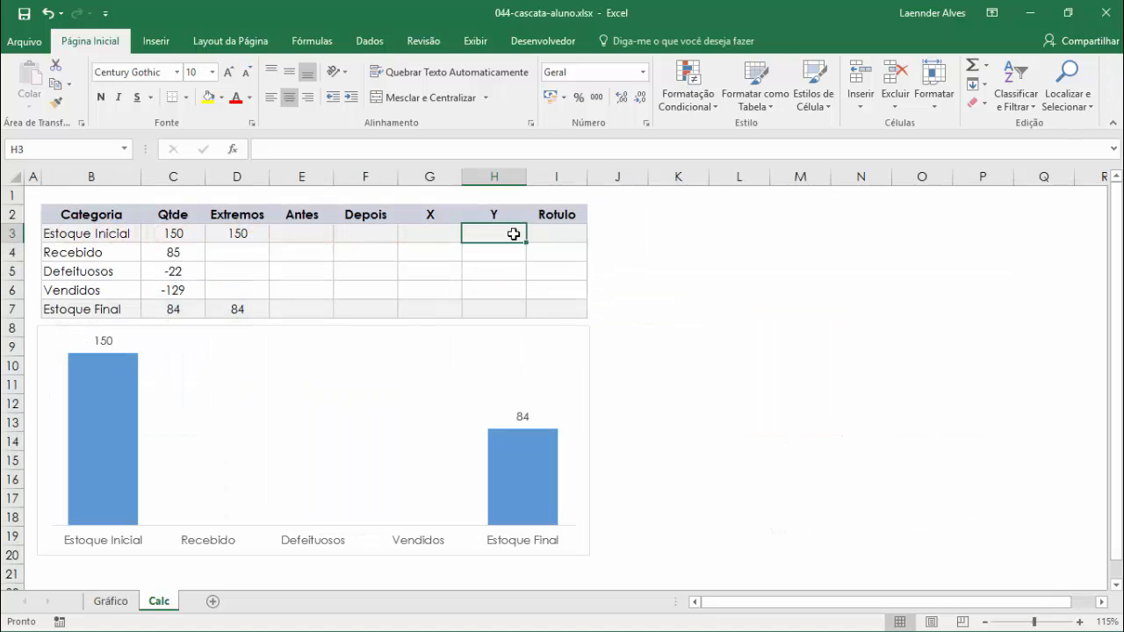
text(=SOMA)
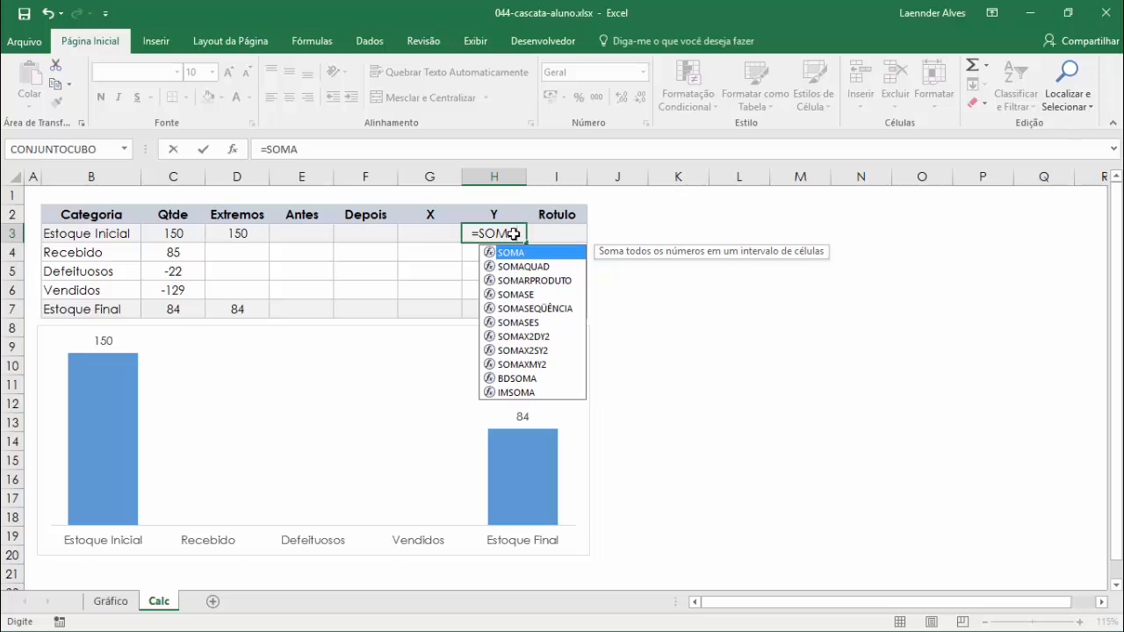
text(()
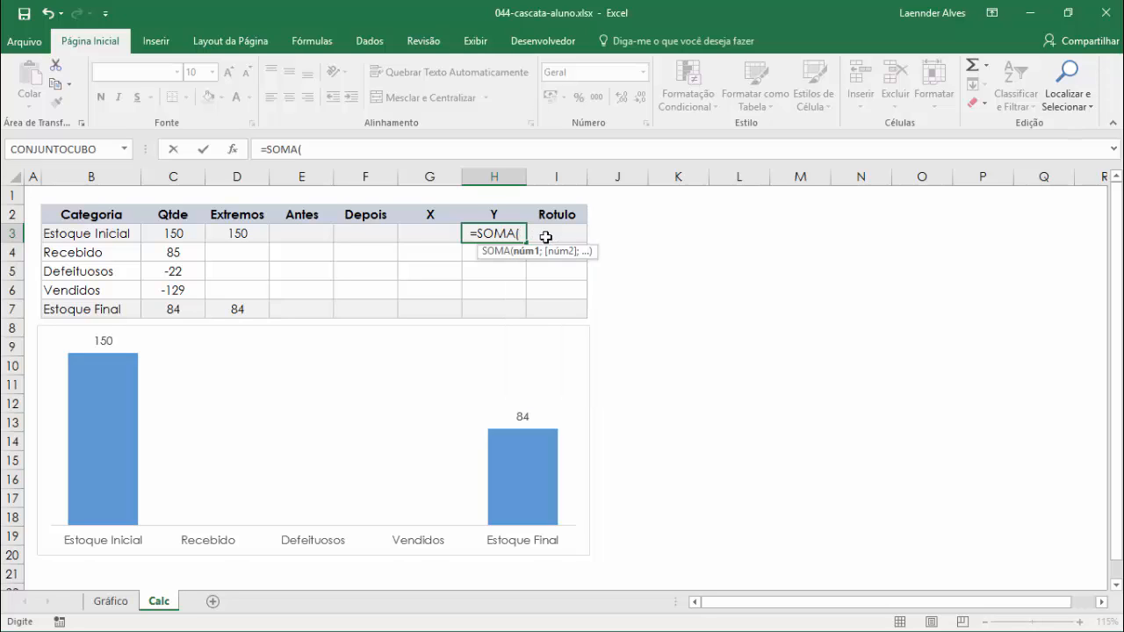
click(162, 234)
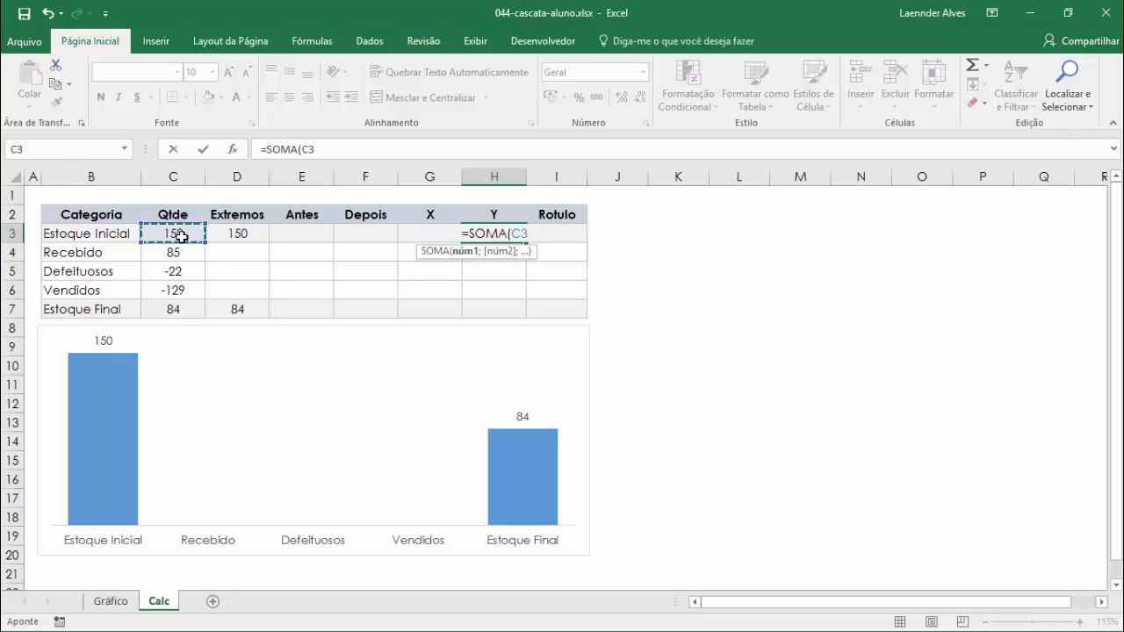
key(F8)
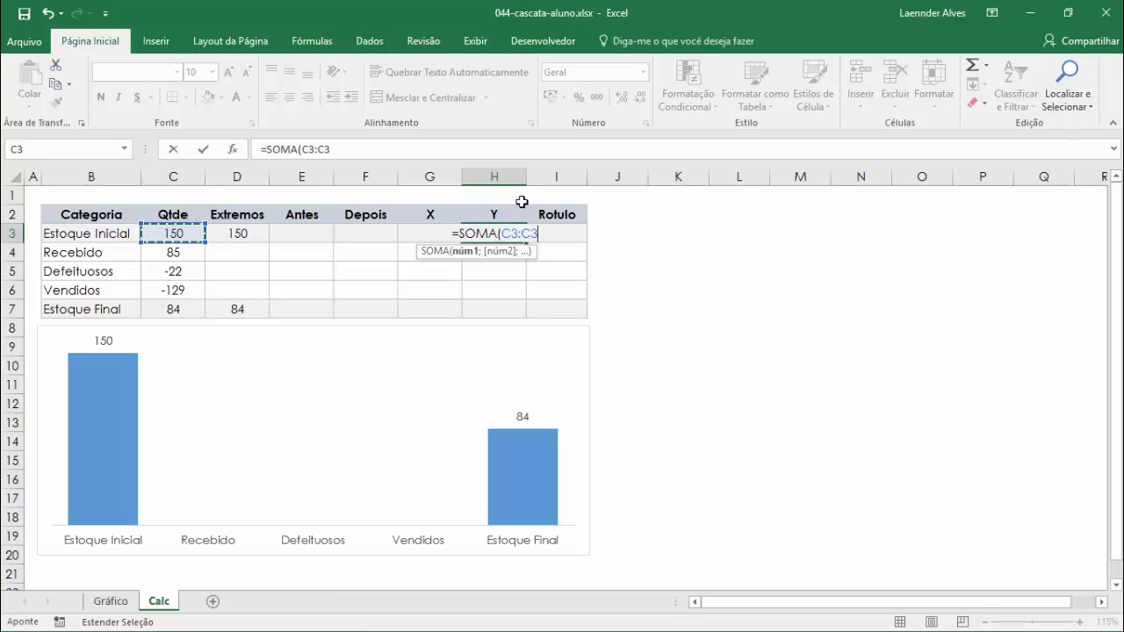
text())
key(F8)
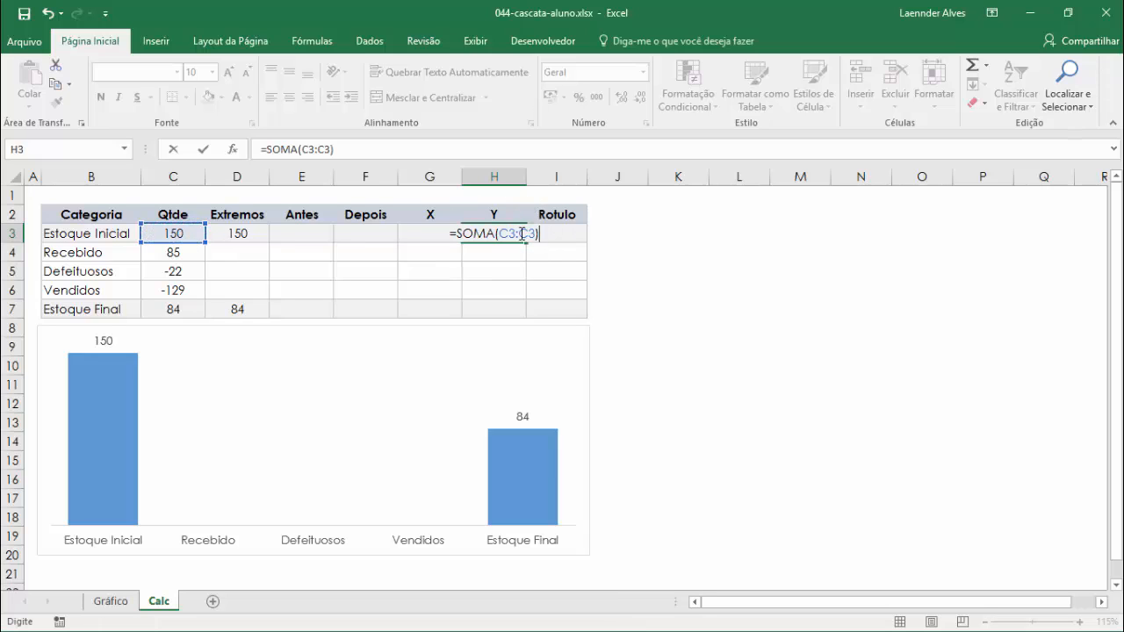
double_click(510, 234)
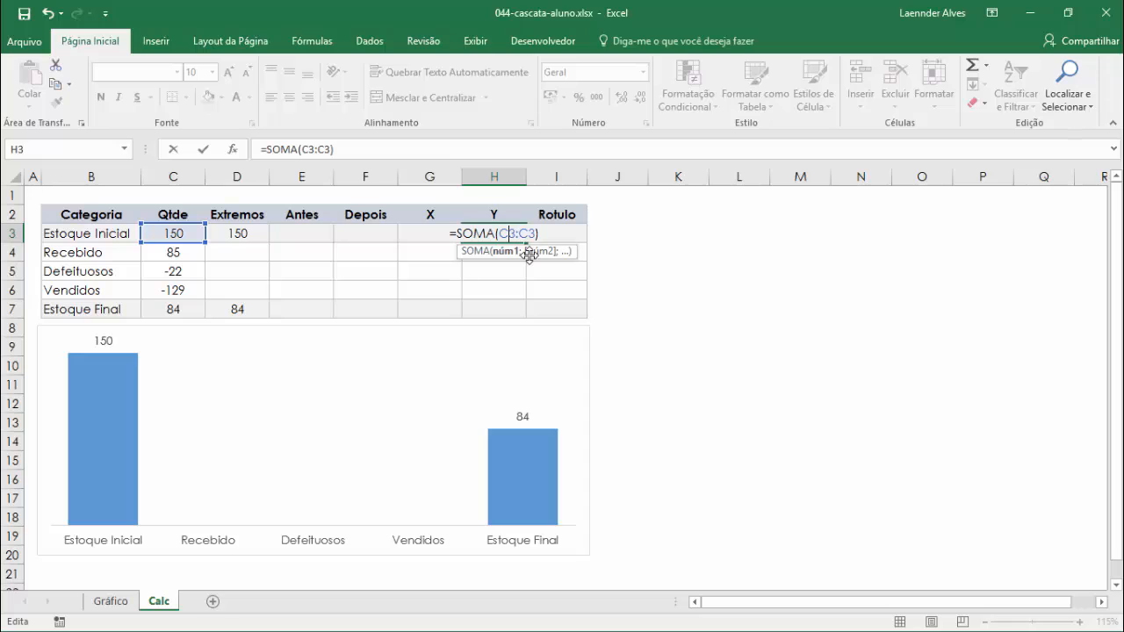
key(F4)
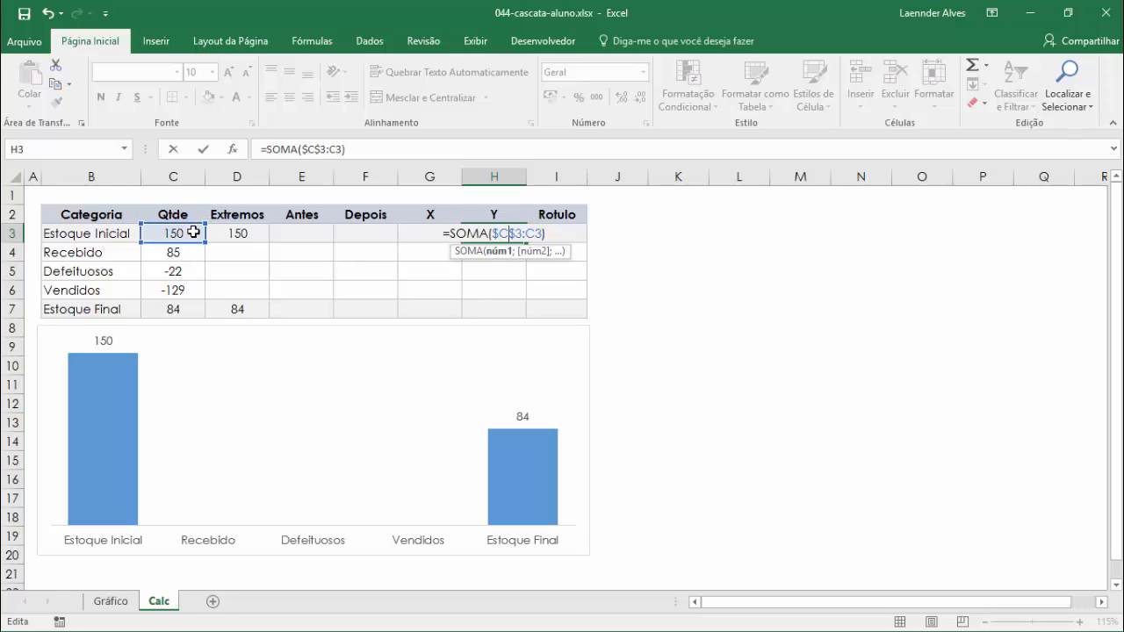
key(Return)
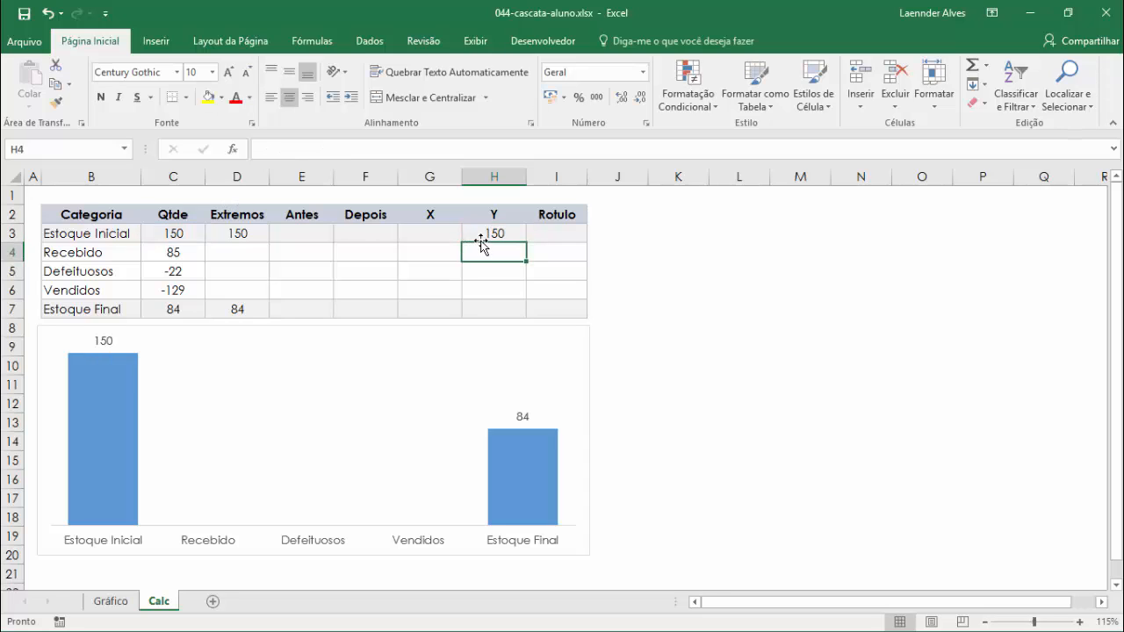
- Copy the formula from H3 into H4, pasting formulas only, and check the range it sums
click(487, 239)
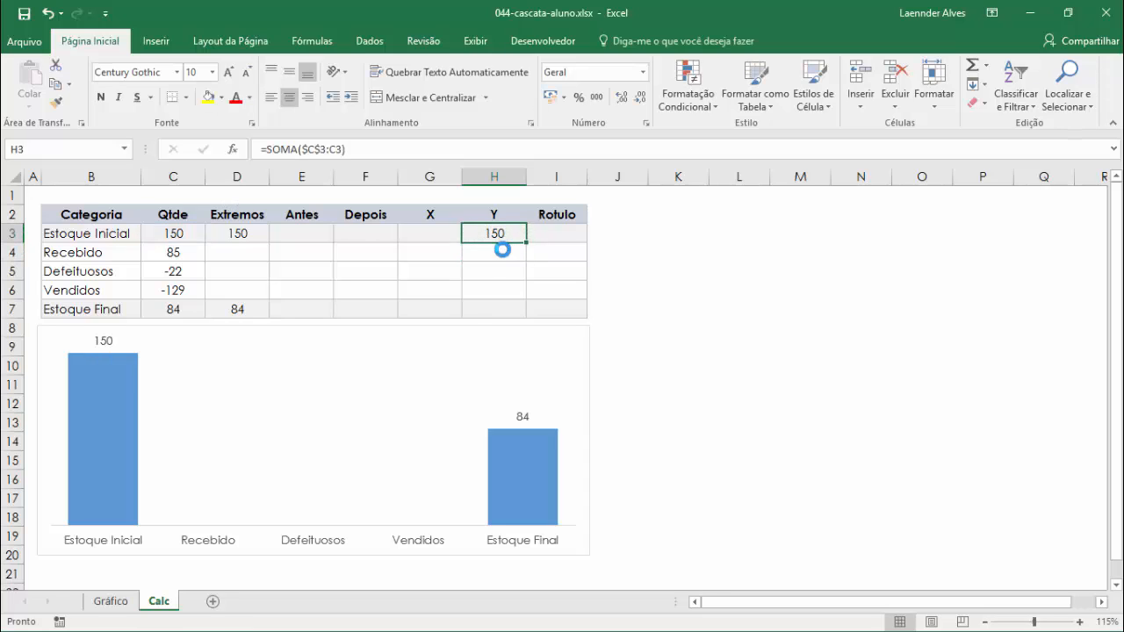
key(ctrl+c)
click(502, 251)
click(29, 100)
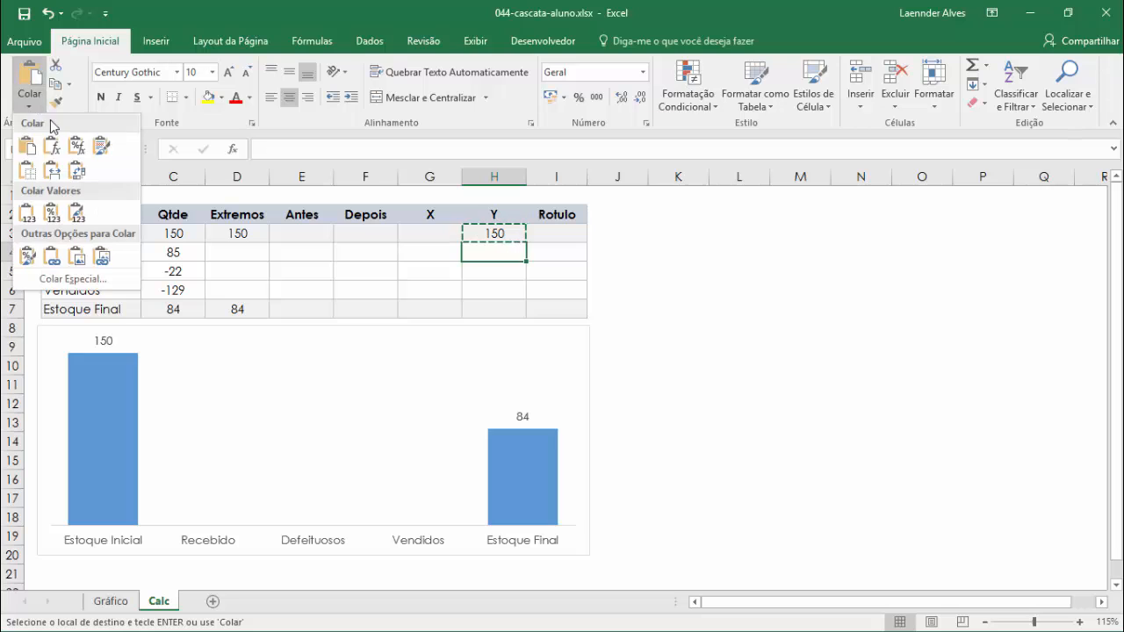
click(53, 146)
double_click(492, 252)
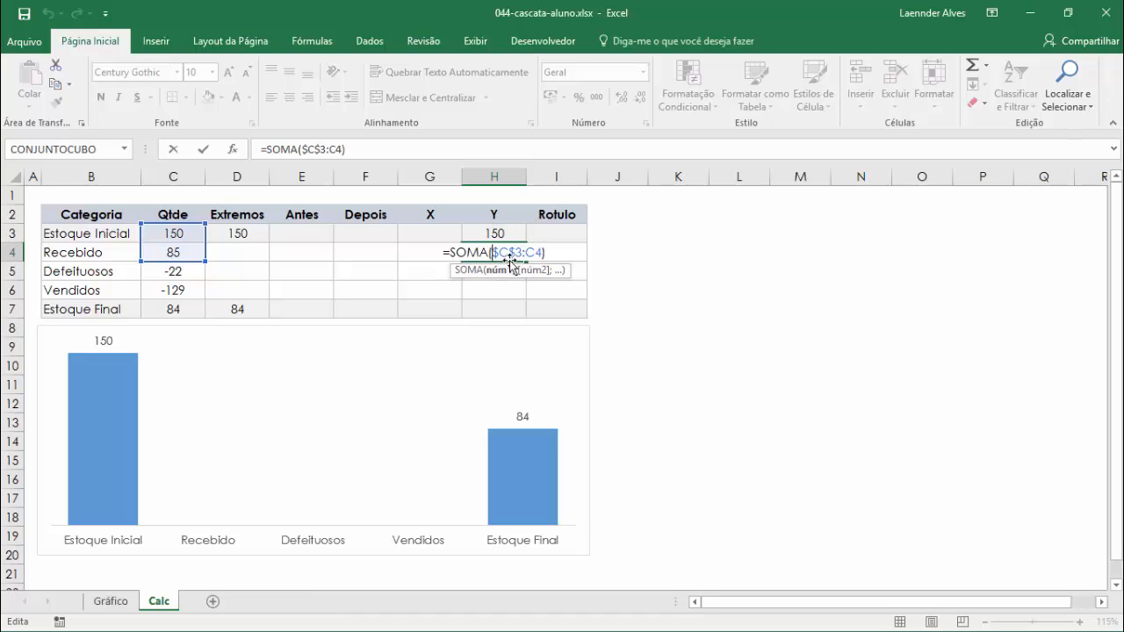
key(Escape)
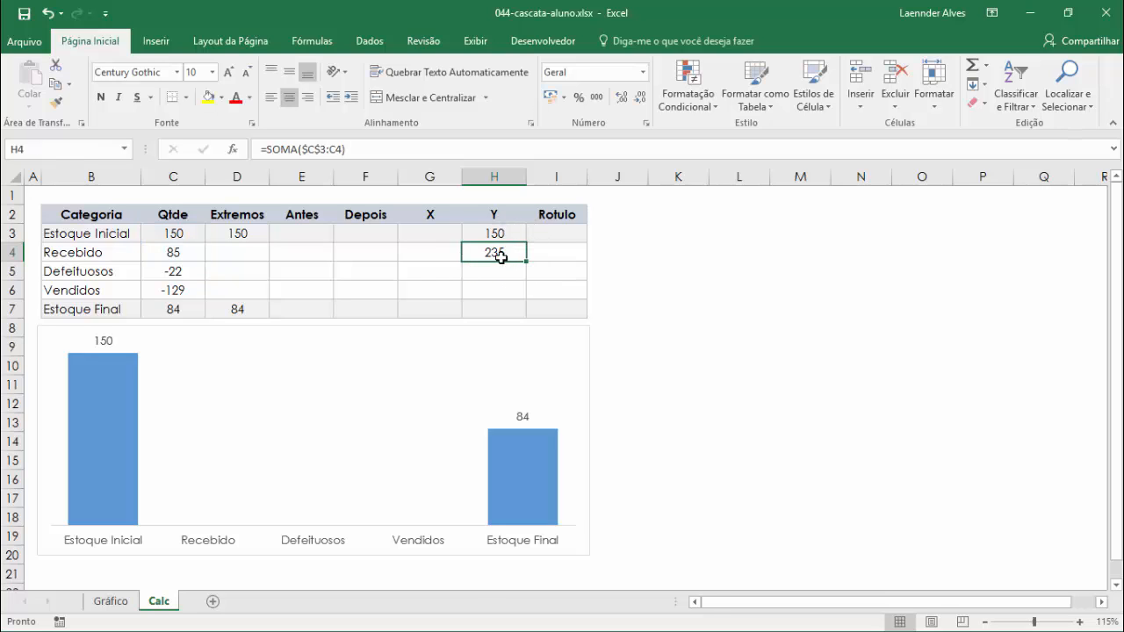
double_click(497, 255)
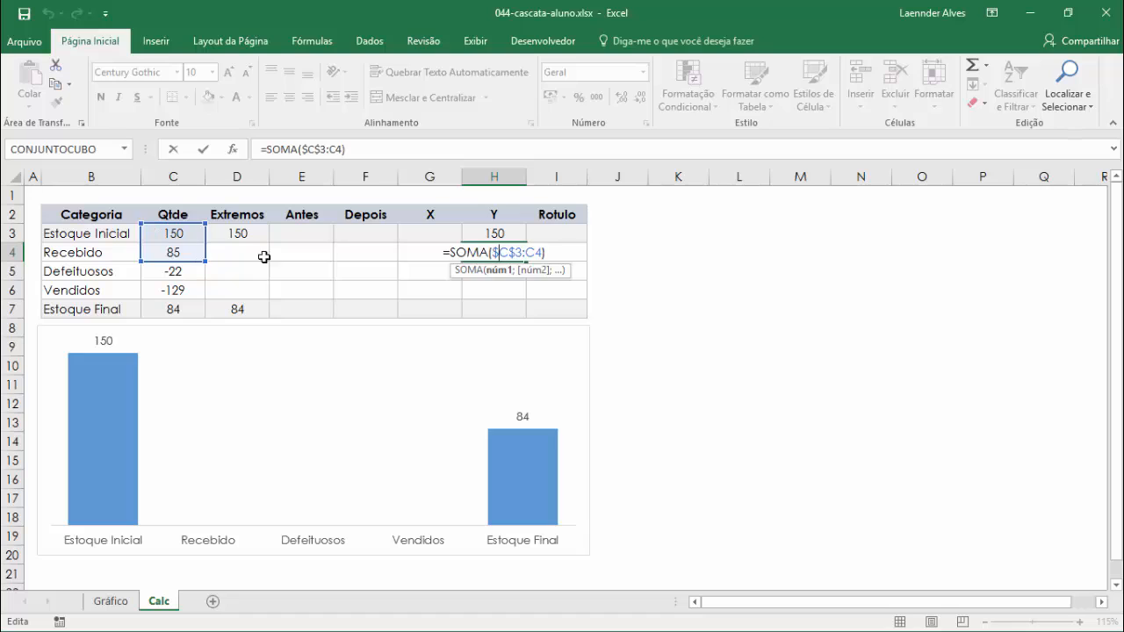
key(Escape)
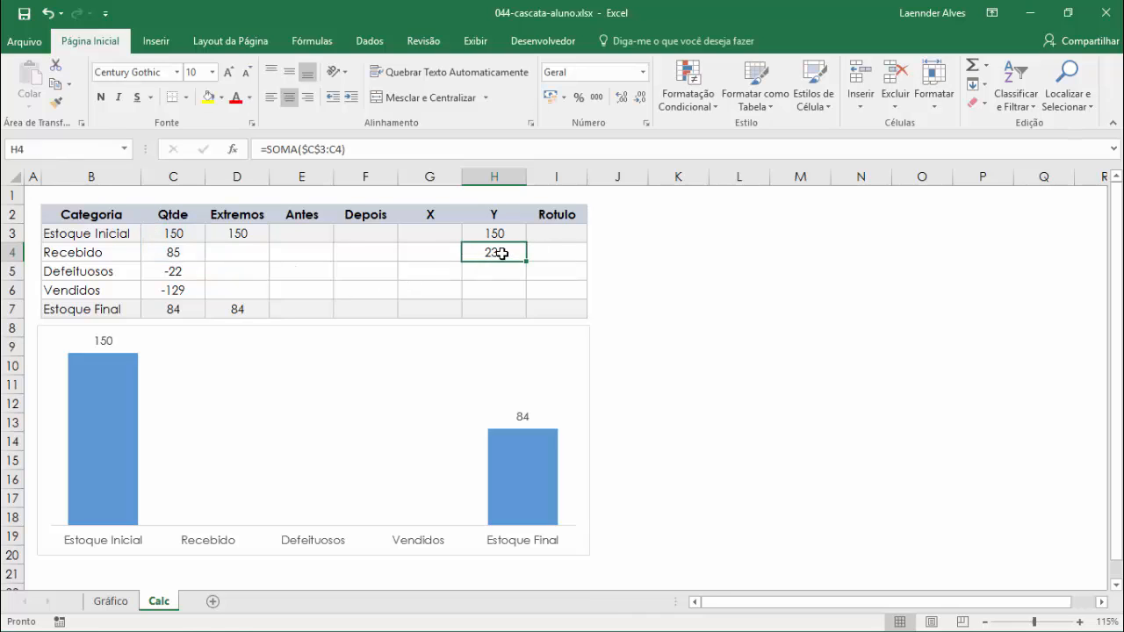
- Extend the running-total formula from H4 down through H6
key(ctrl+c)
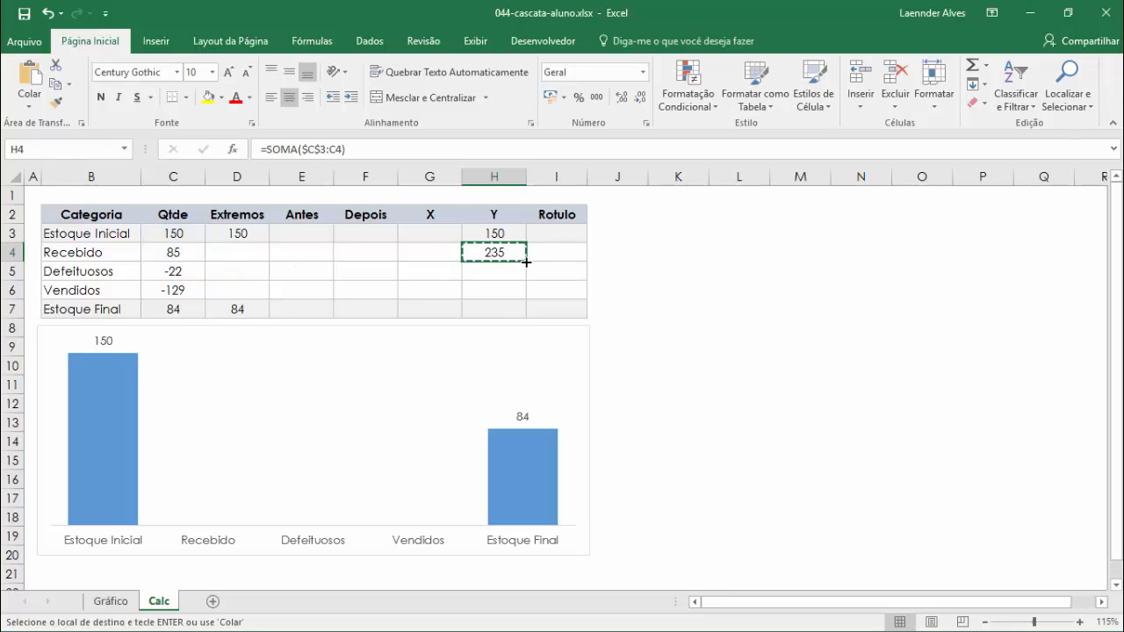
drag(526, 262, 522, 300)
click(500, 274)
click(492, 292)
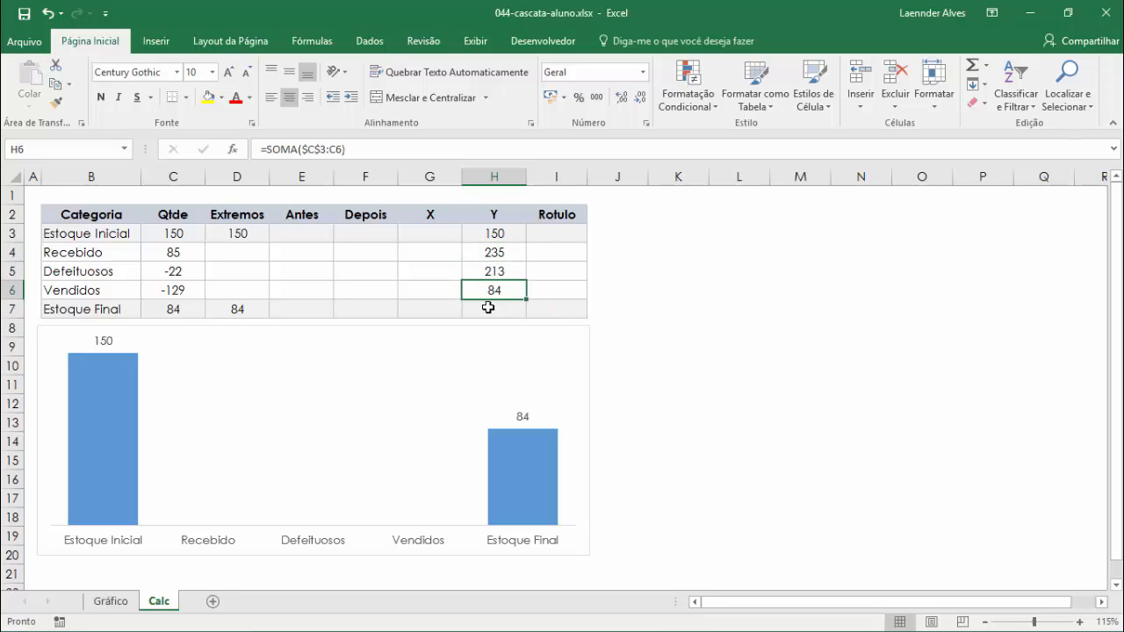
- Examine the Y column running totals in H3:H6 and compare the last one with the Estoque Final quantity in C7
click(508, 304)
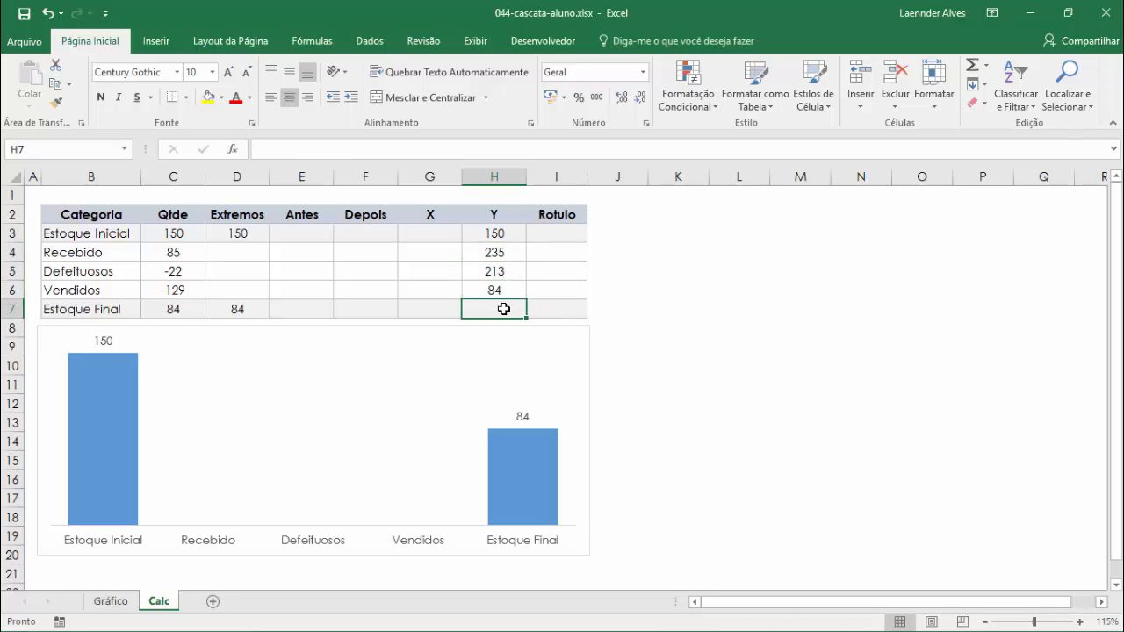
drag(504, 234, 502, 283)
click(503, 234)
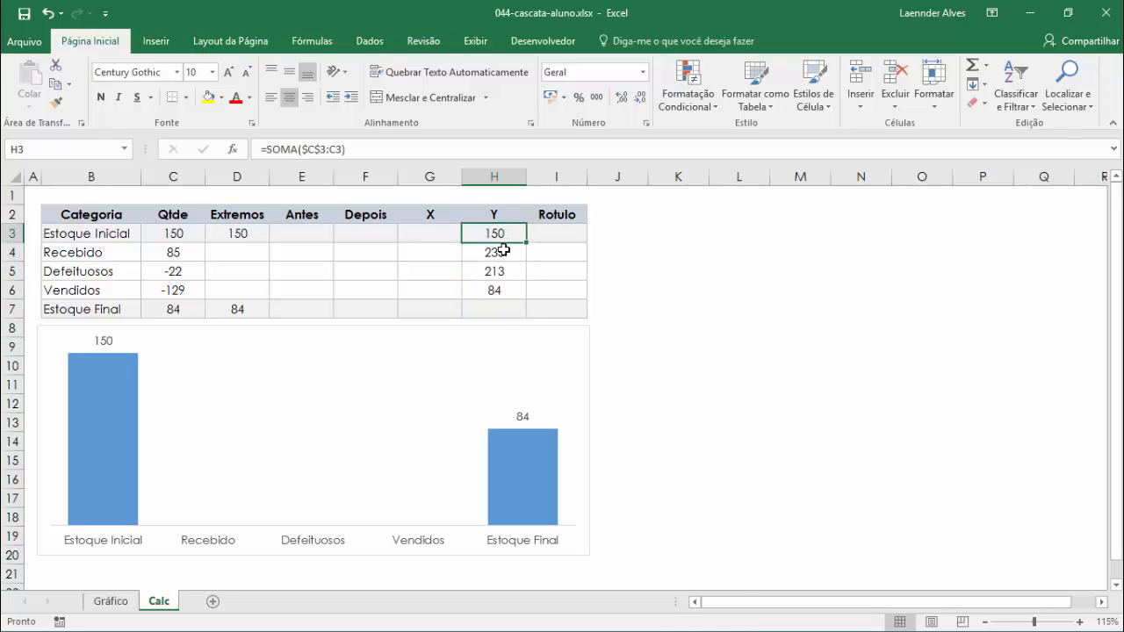
click(504, 249)
click(503, 271)
click(499, 290)
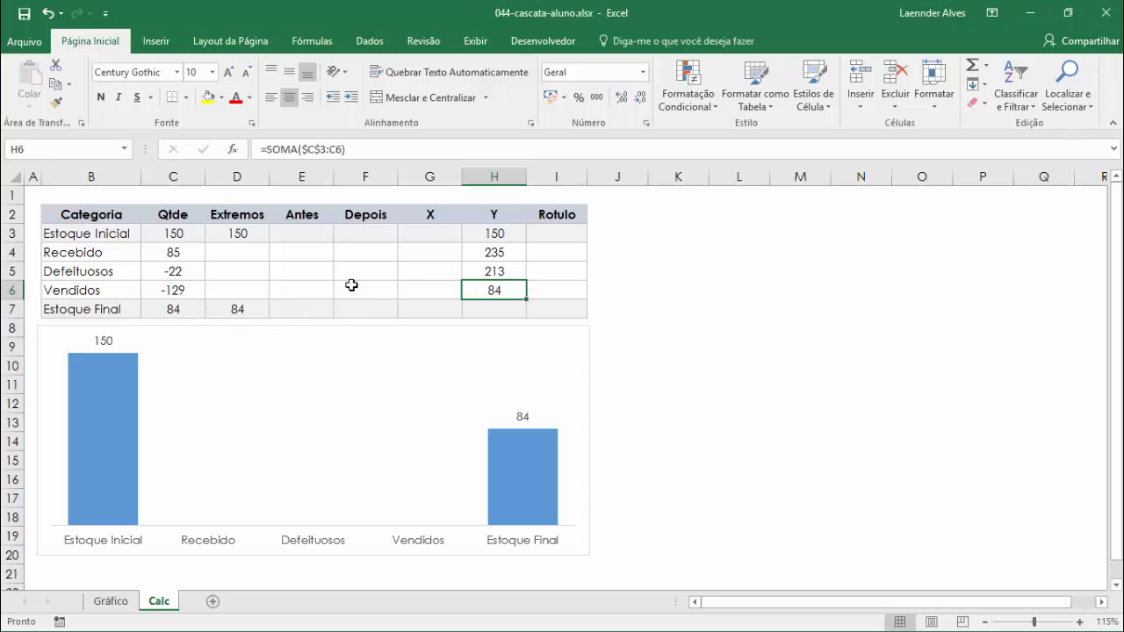
click(181, 309)
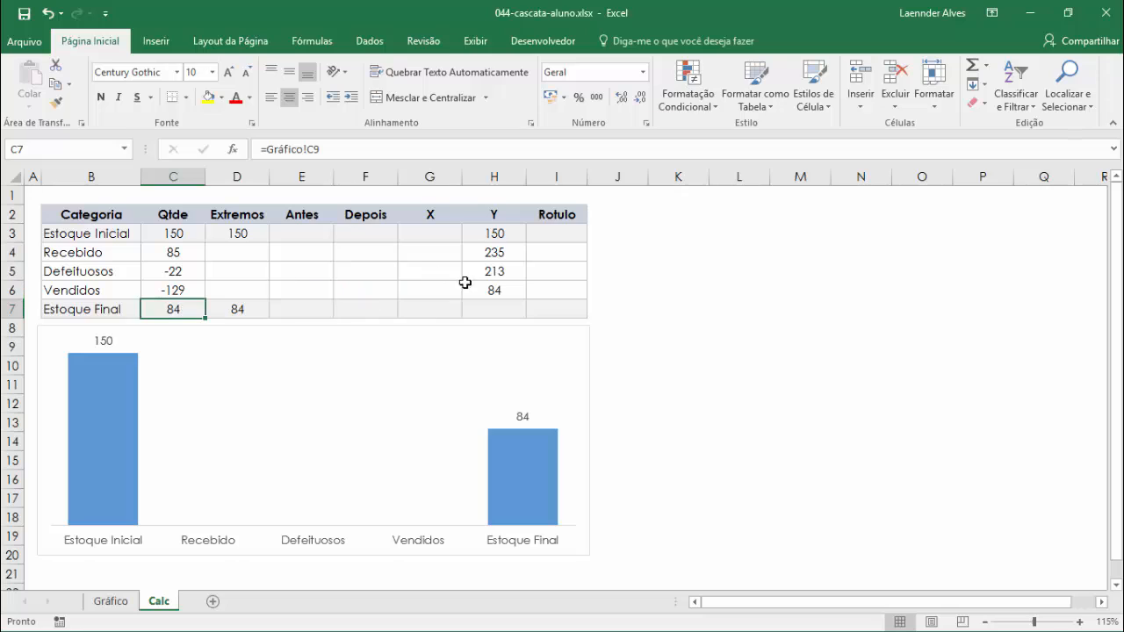
click(499, 288)
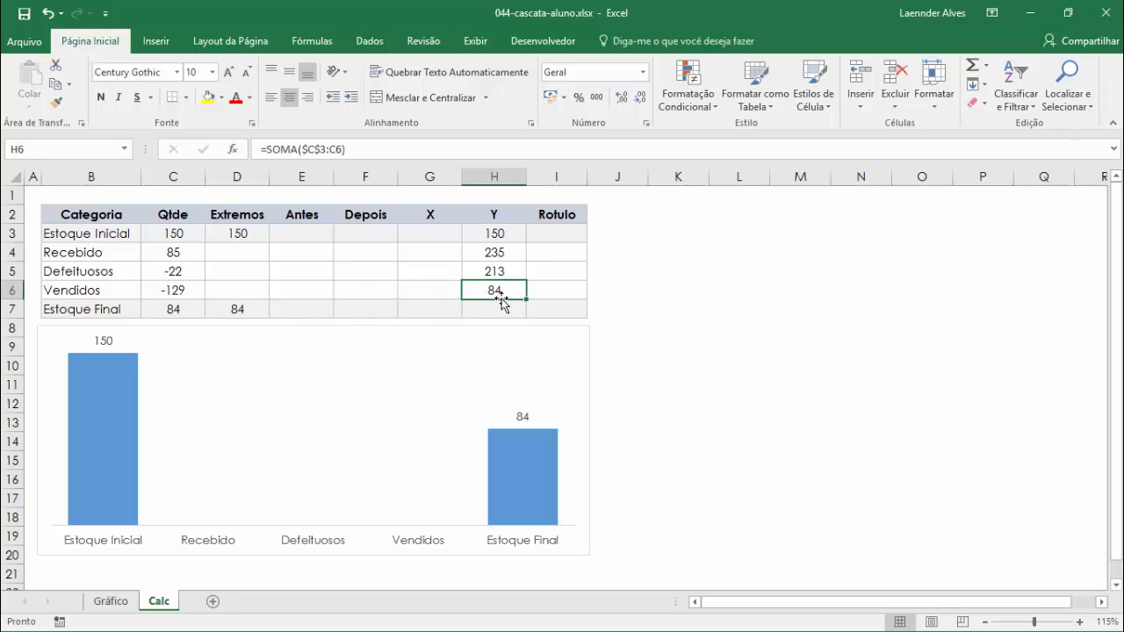
click(498, 305)
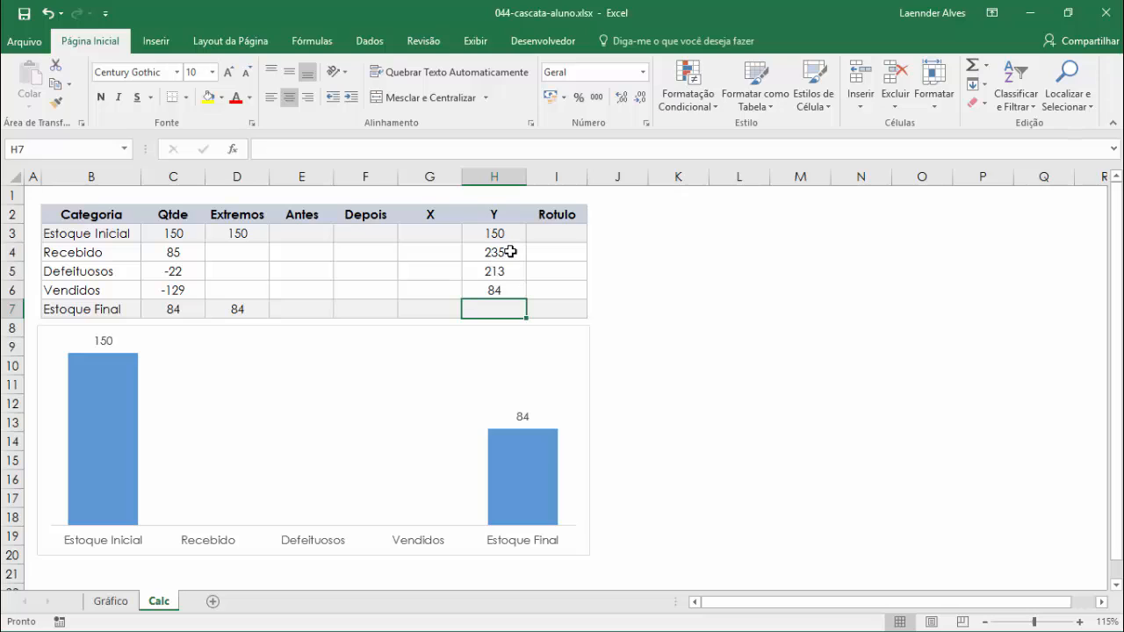
click(312, 252)
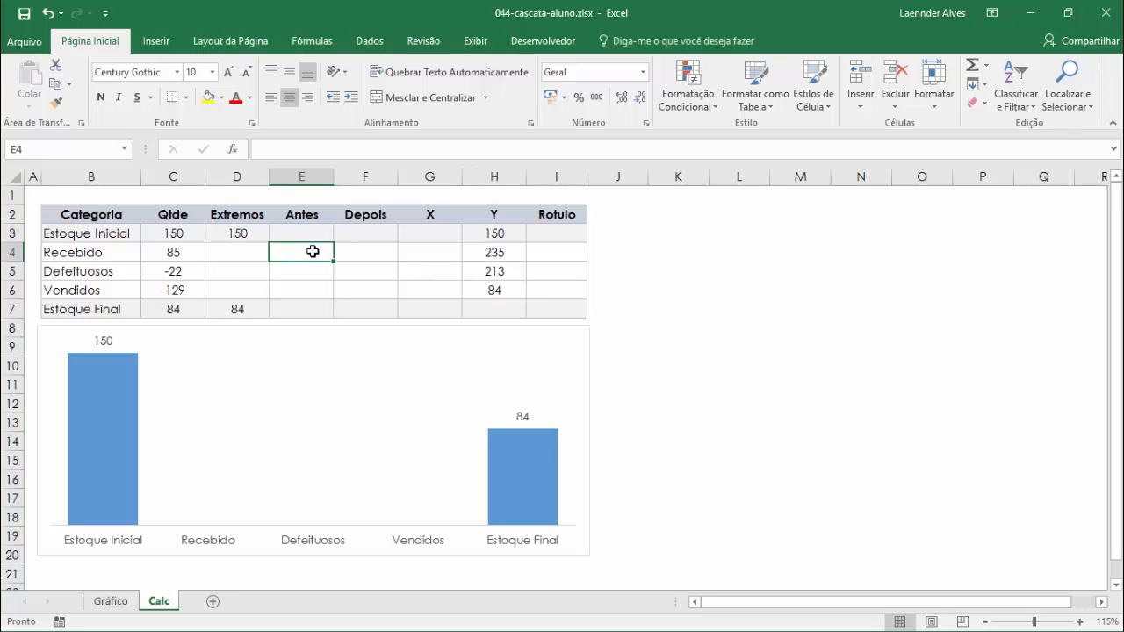
click(362, 251)
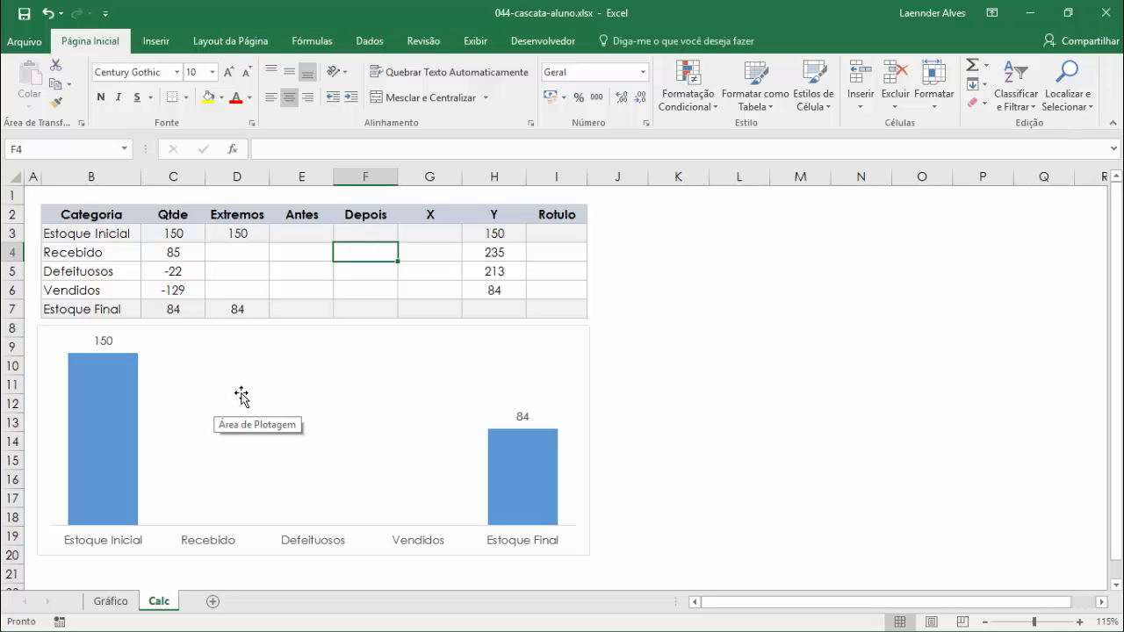
click(252, 336)
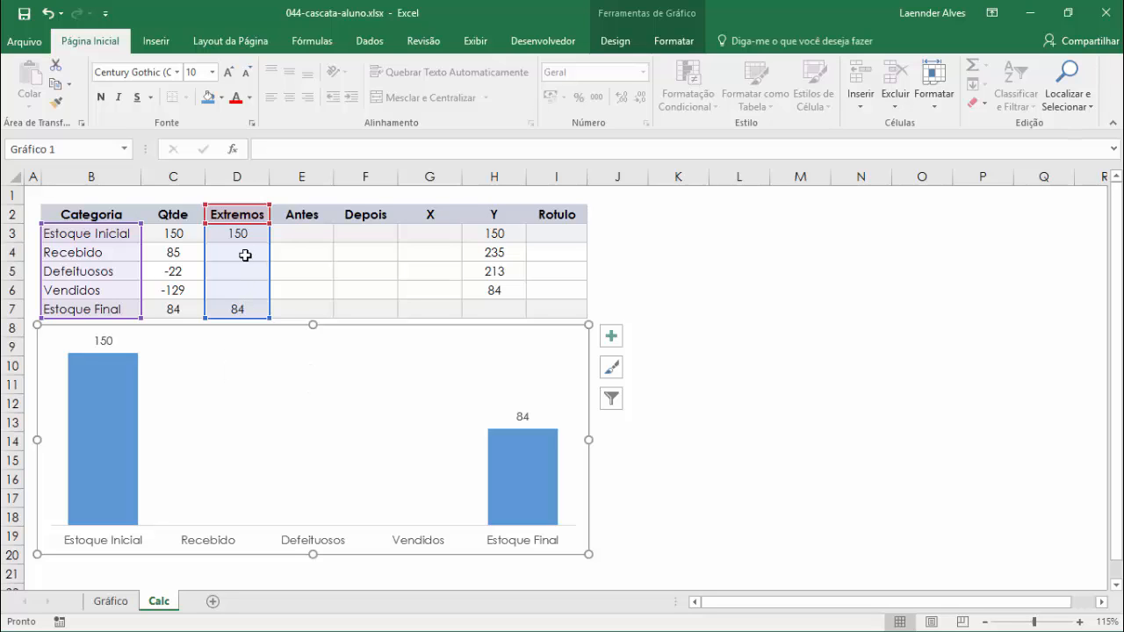
- Enter the formula =H3 in cell E4, the Antes value for Recebido
click(292, 255)
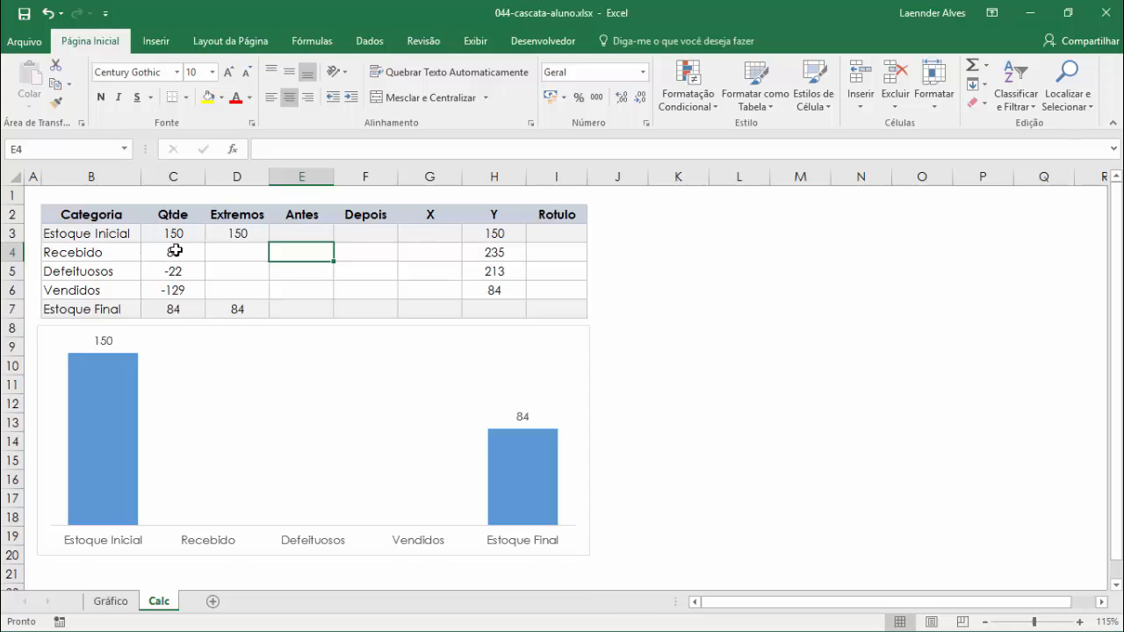
text(=)
click(492, 233)
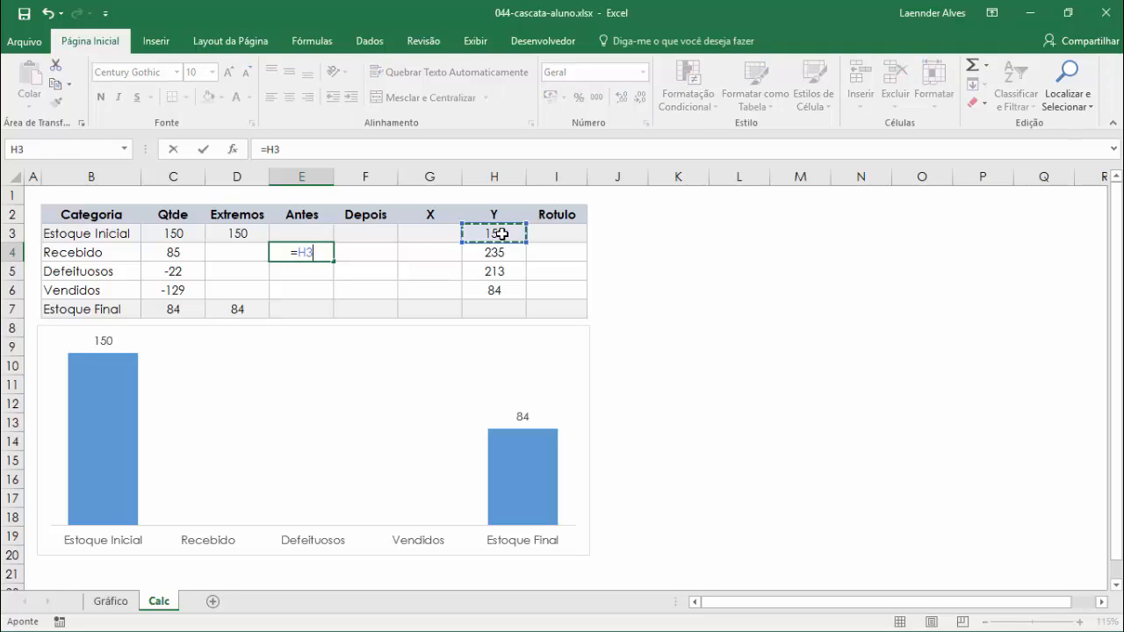
key(Return)
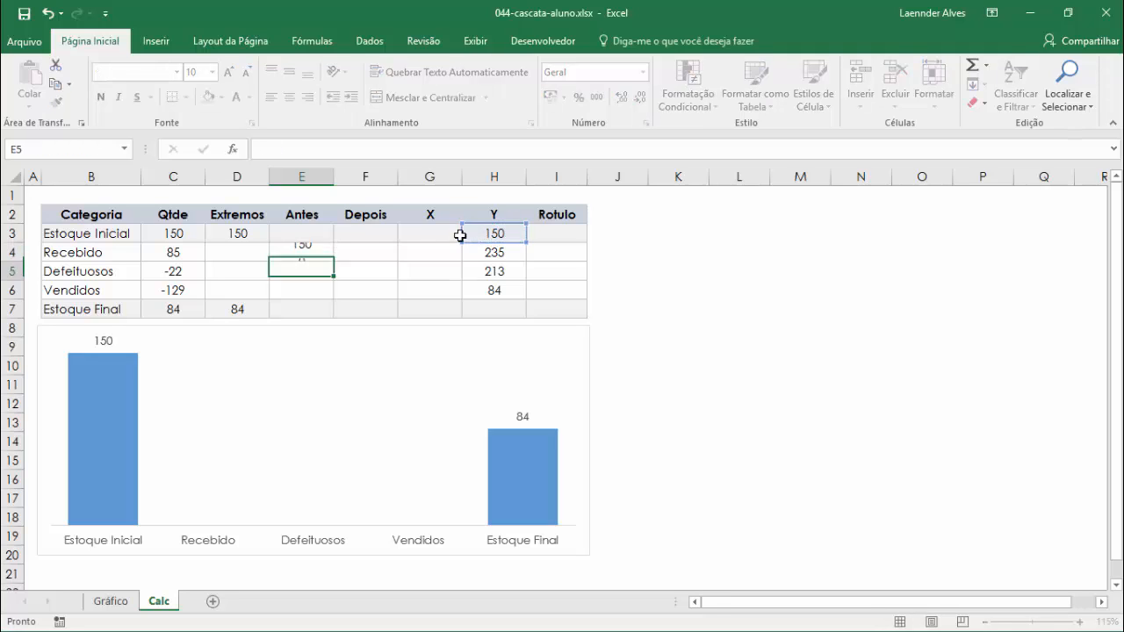
- Enter the formula =H4 in cell F4, the Depois value for Recebido
click(376, 252)
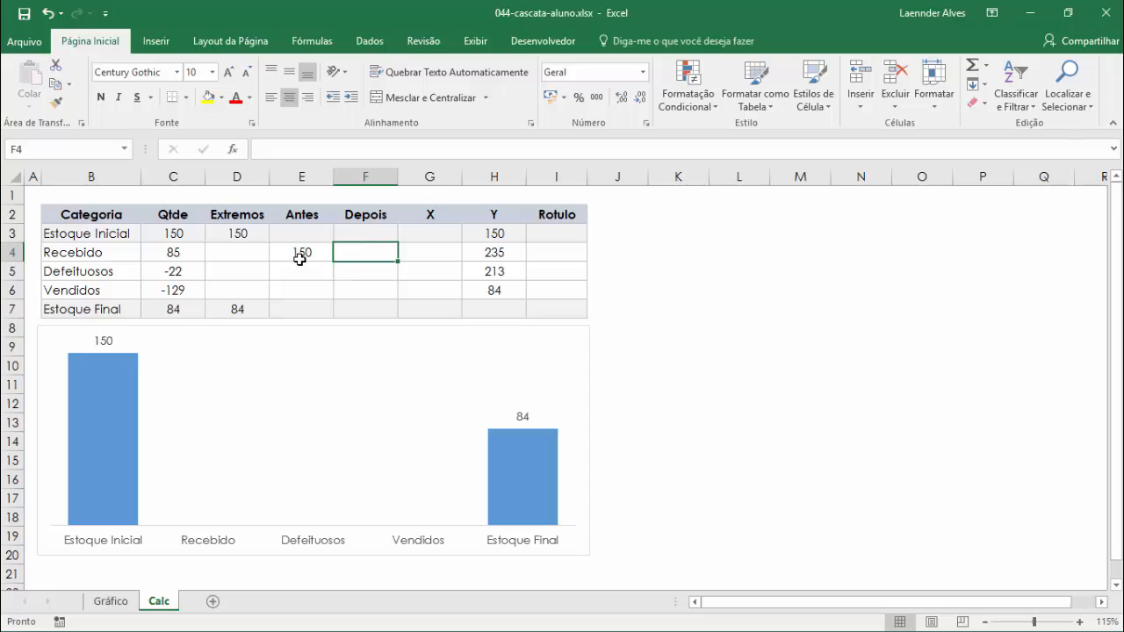
click(180, 254)
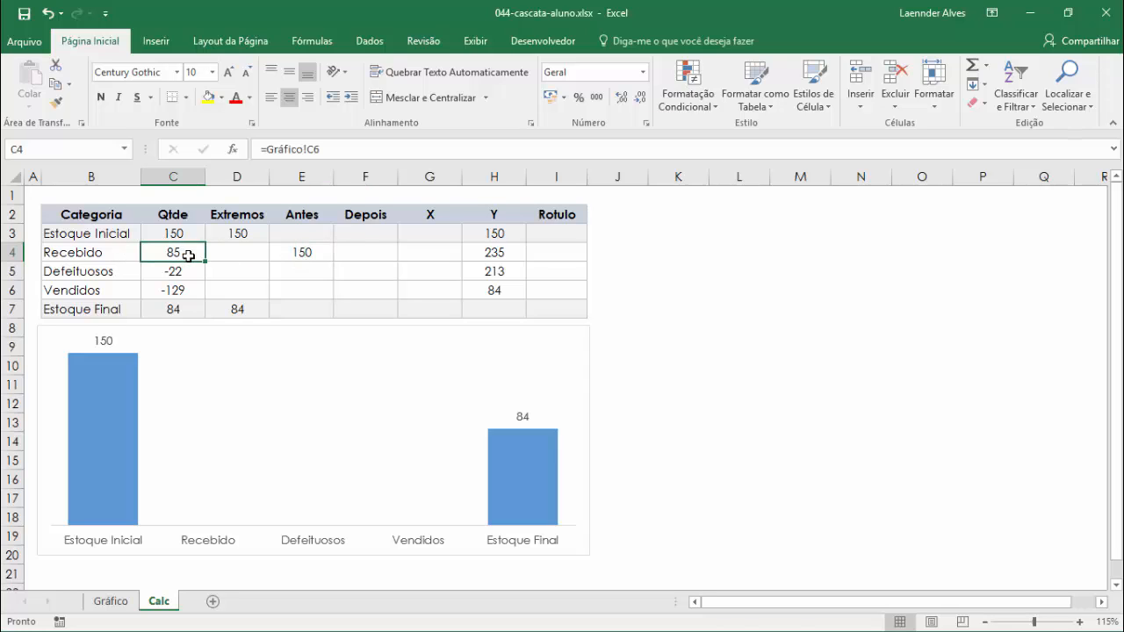
drag(192, 233, 188, 254)
click(504, 252)
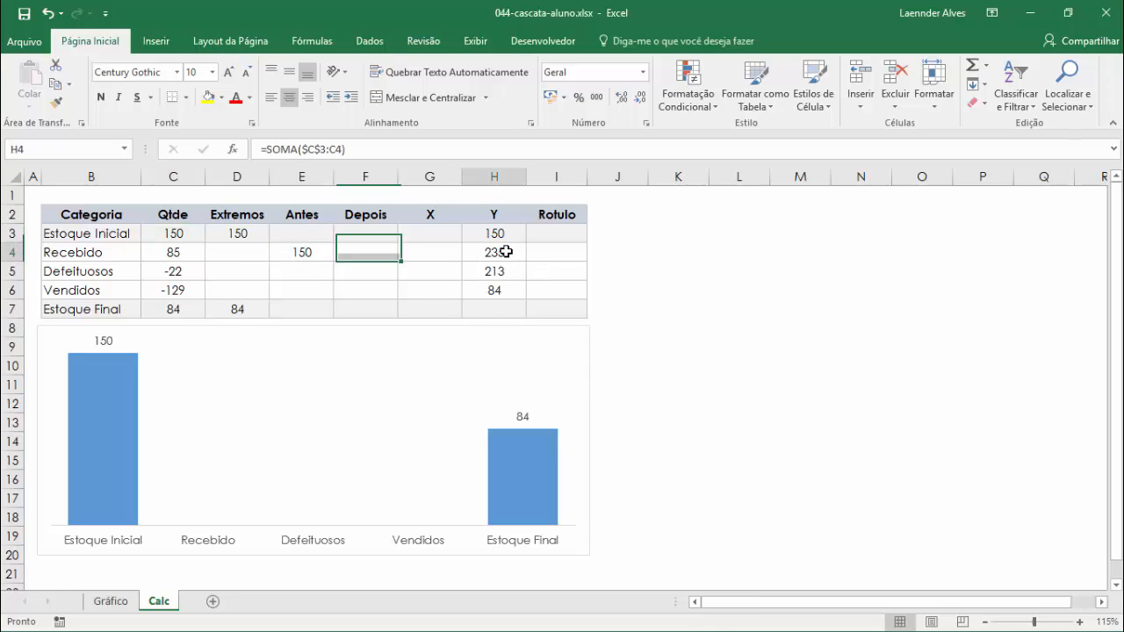
click(358, 249)
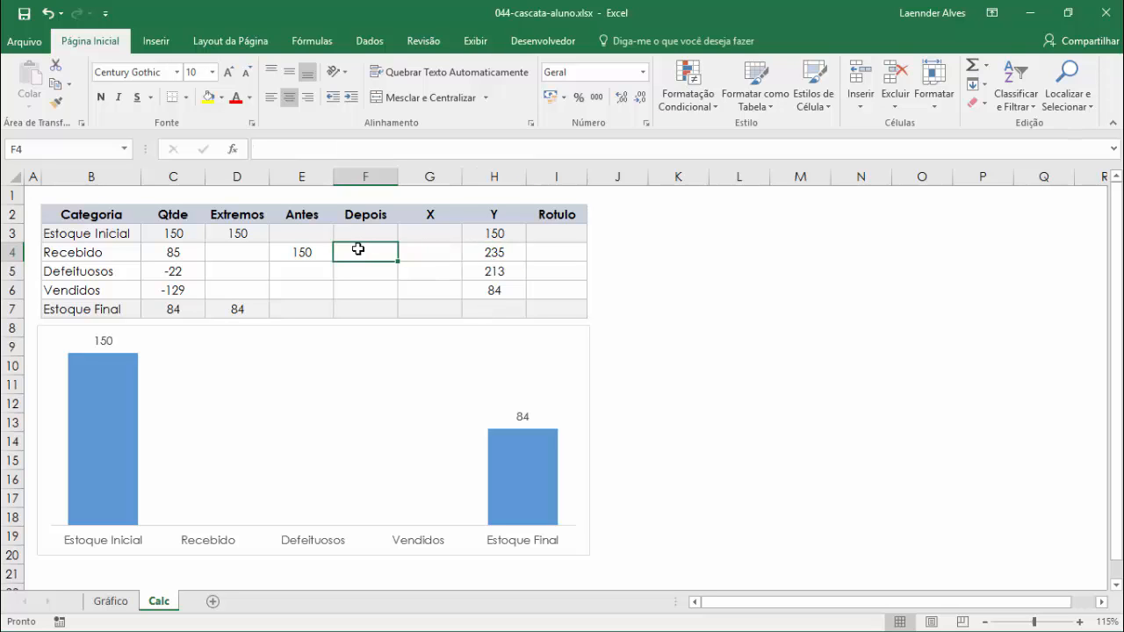
text(=)
click(492, 252)
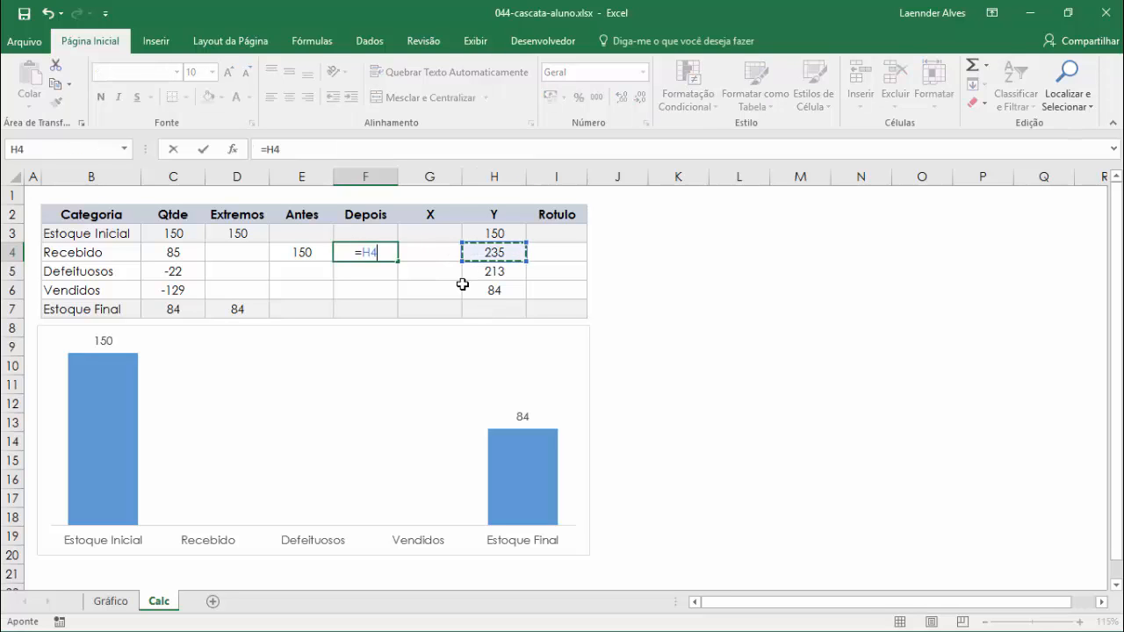
key(Return)
- Check the references in E4 and F4, and extend both formulas down through row 6
click(301, 252)
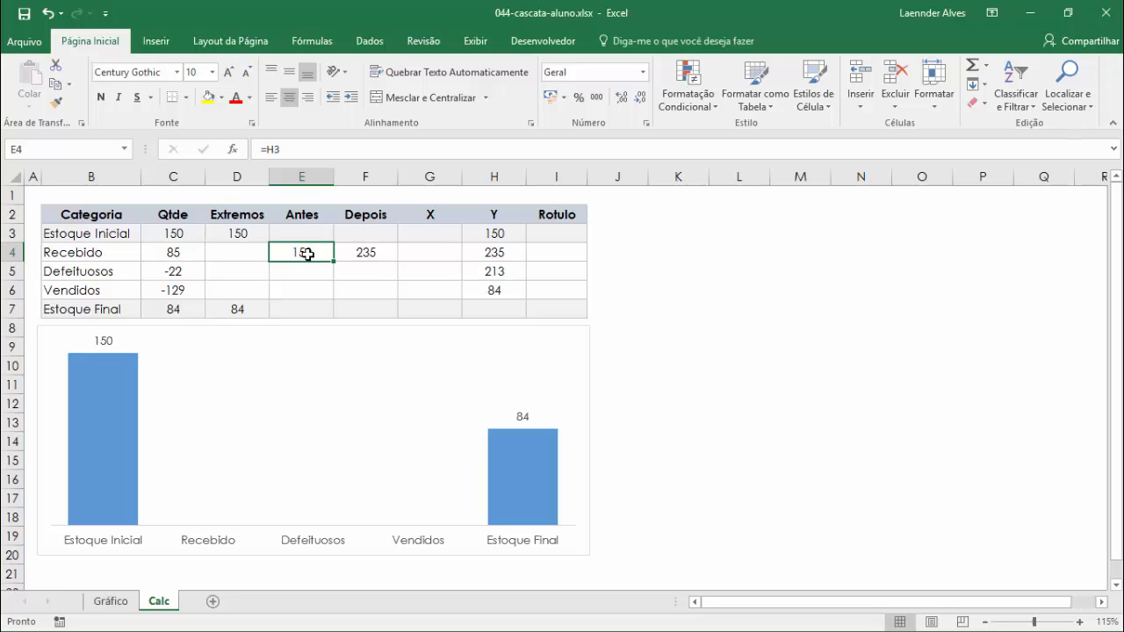
click(367, 254)
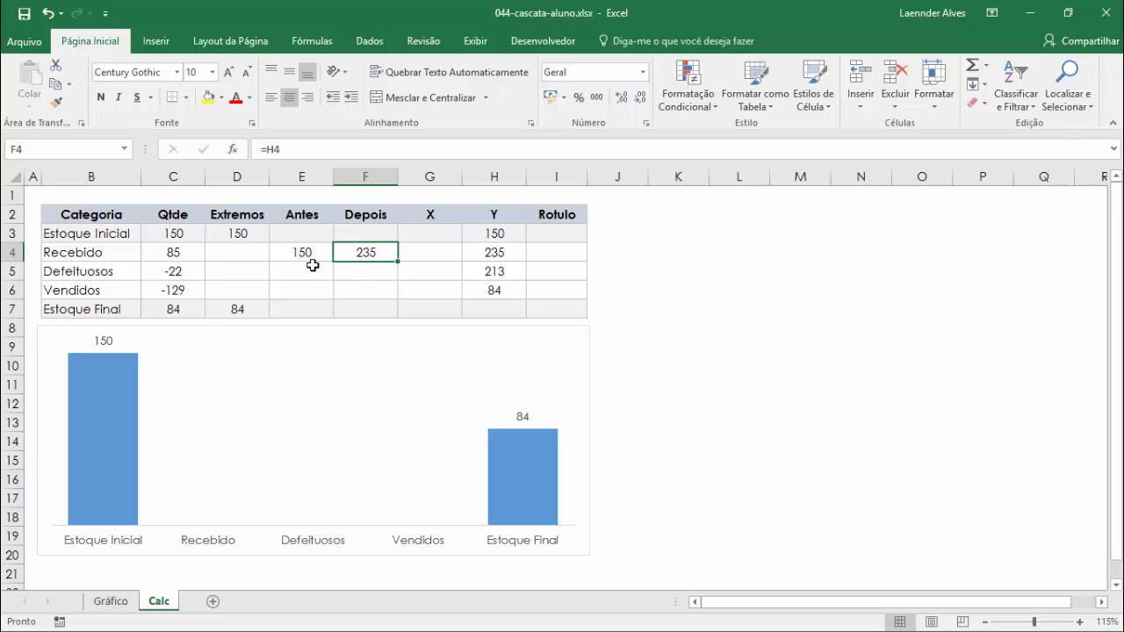
click(297, 276)
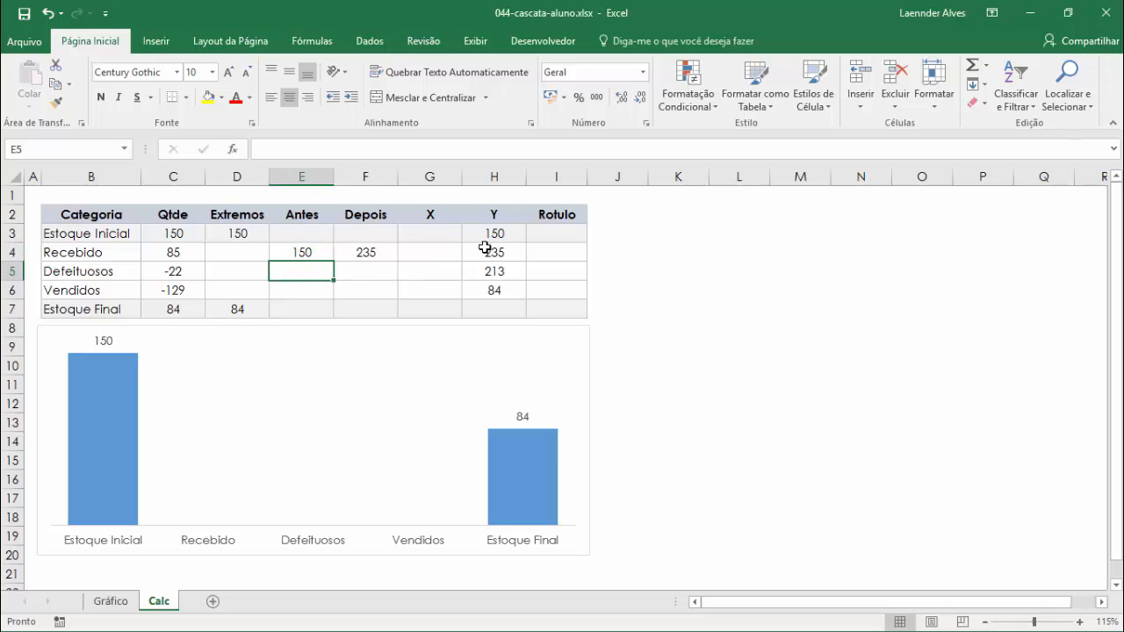
double_click(314, 254)
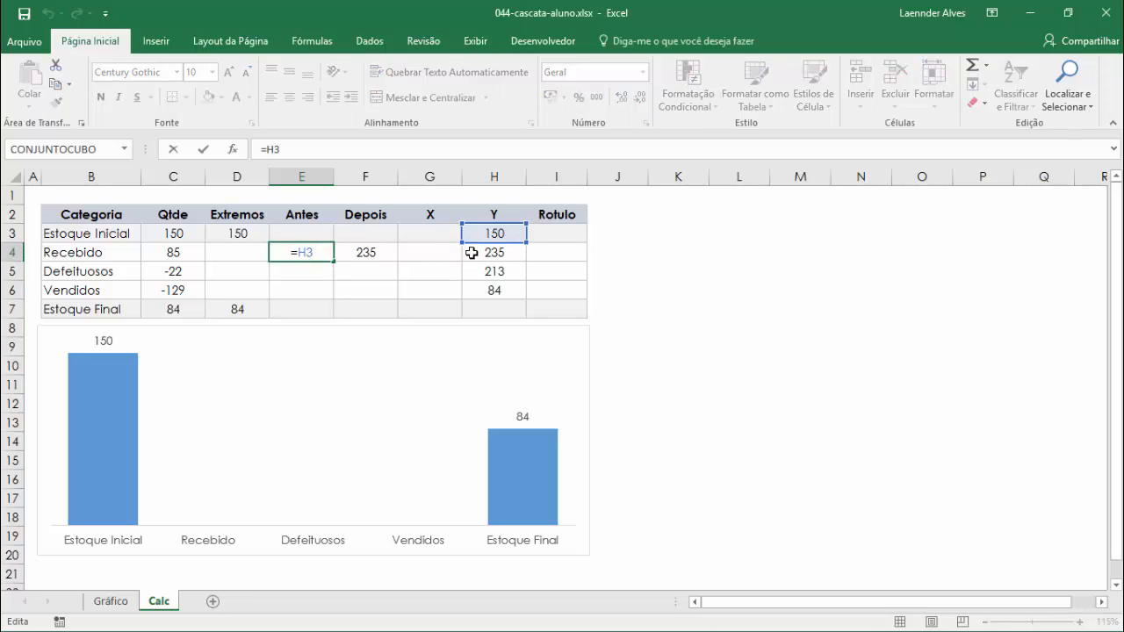
key(Return)
drag(301, 252, 388, 292)
- Examine the Antes and Depois formulas in E4:F6 and trace their references to the running totals in the Y column
click(353, 267)
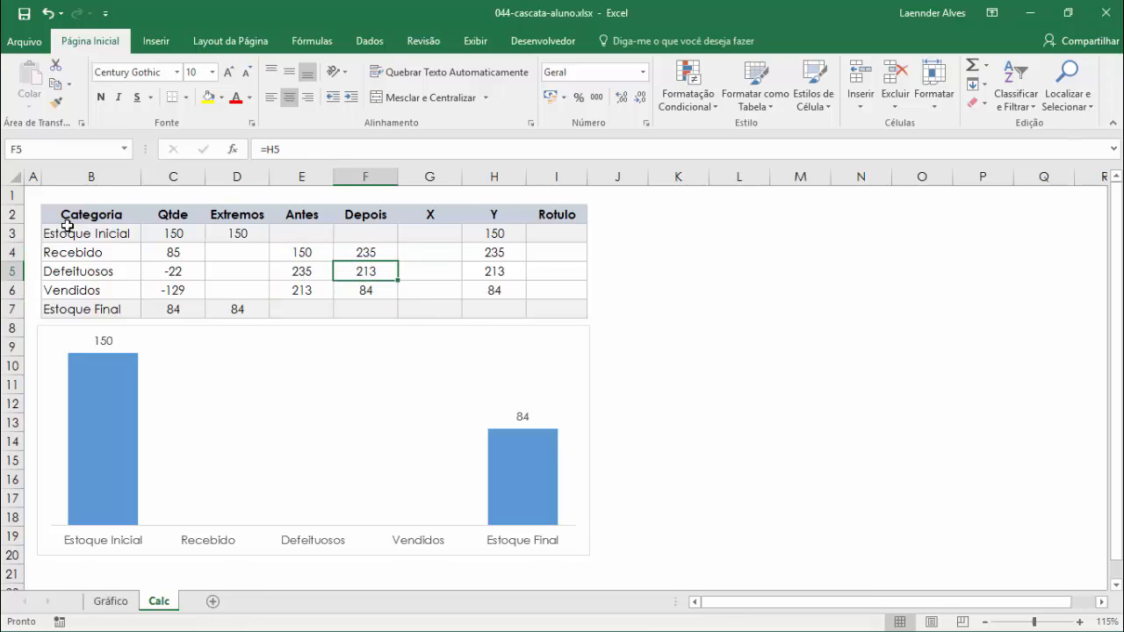
click(301, 273)
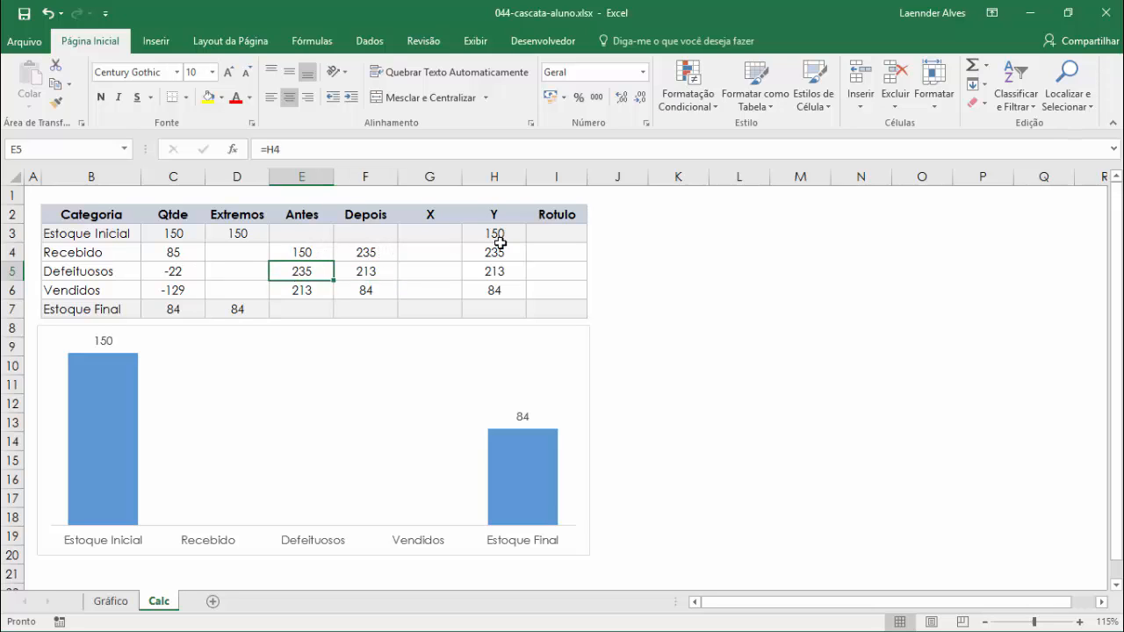
click(356, 270)
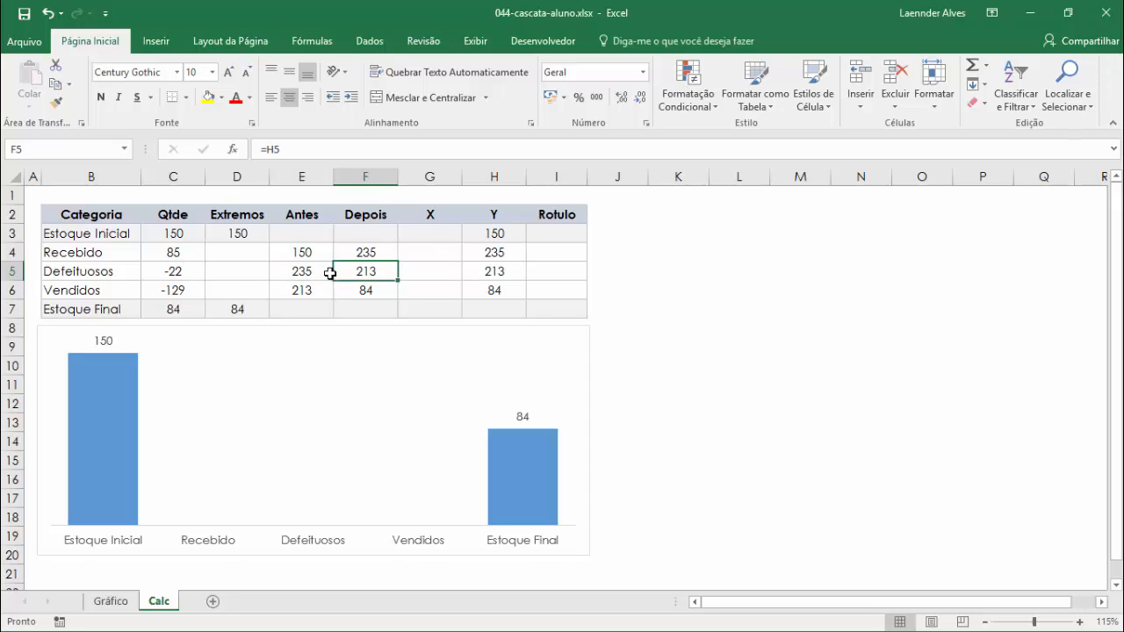
click(298, 288)
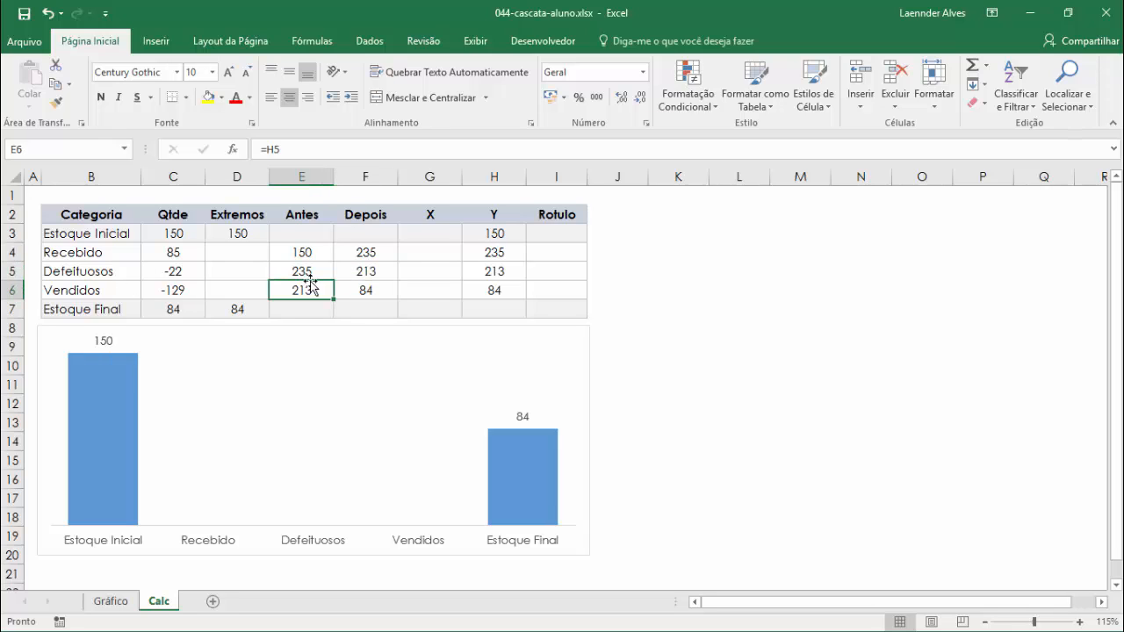
click(369, 273)
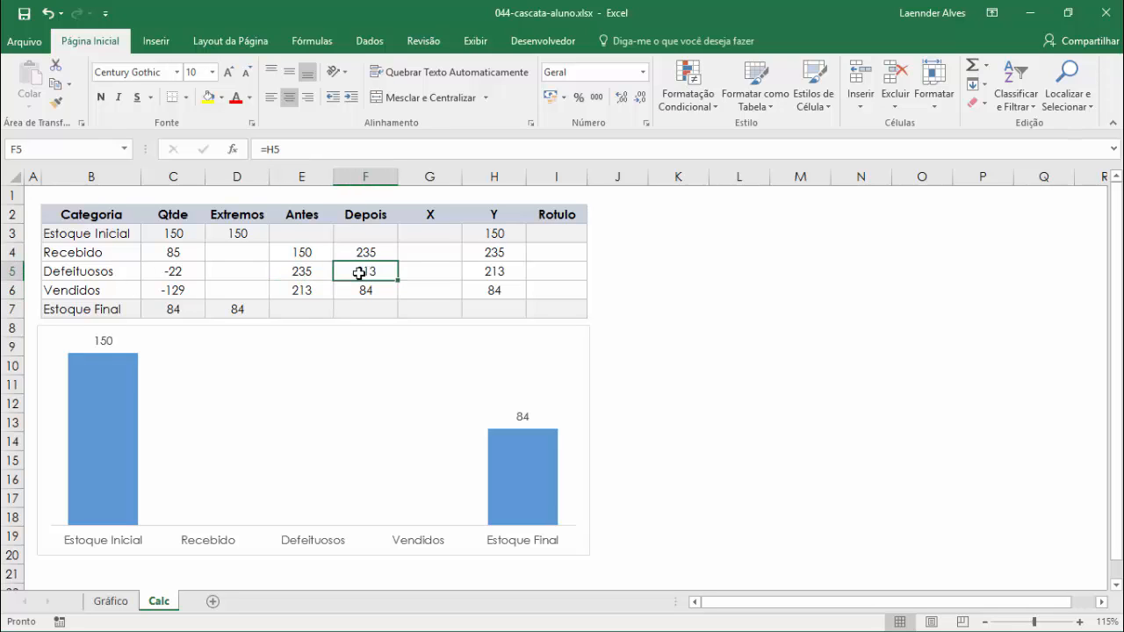
click(306, 289)
click(365, 289)
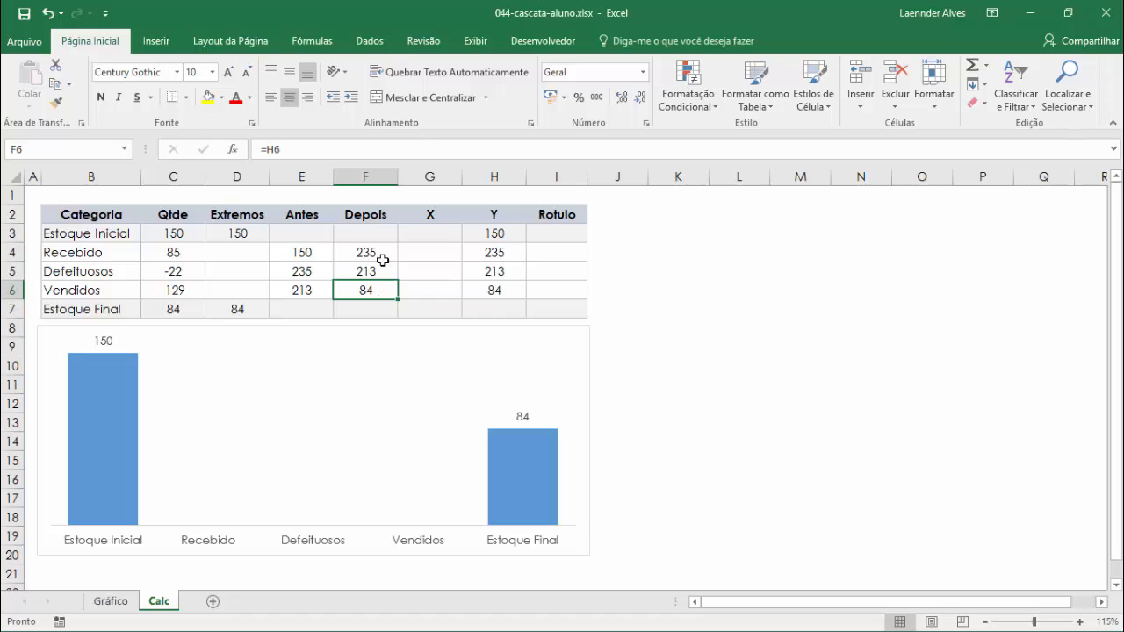
click(307, 251)
double_click(309, 252)
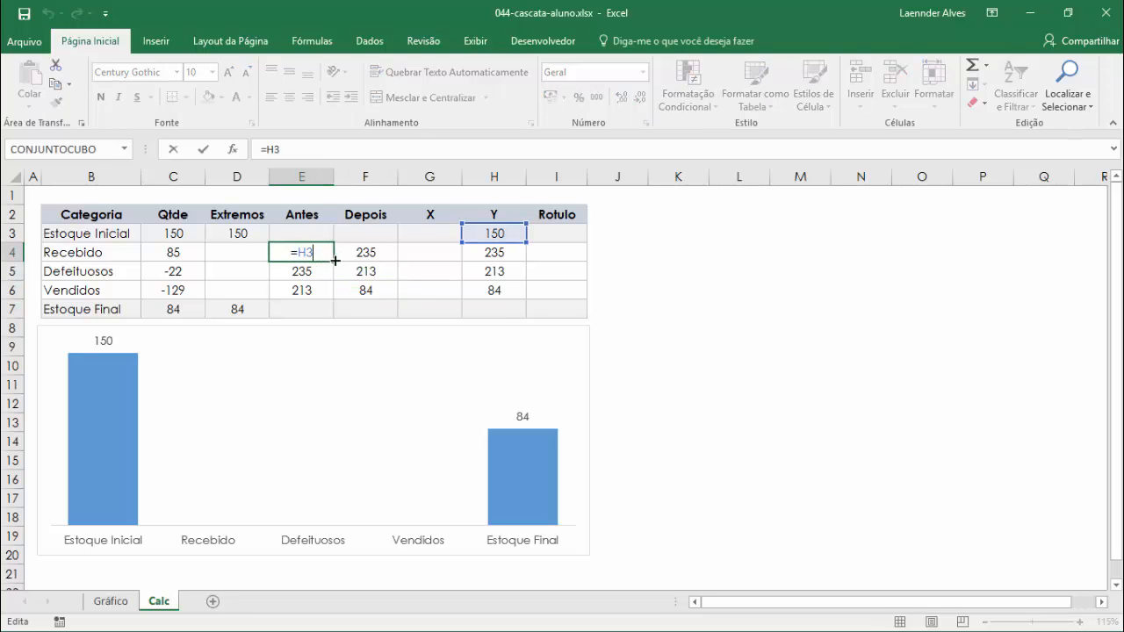
click(366, 252)
double_click(366, 252)
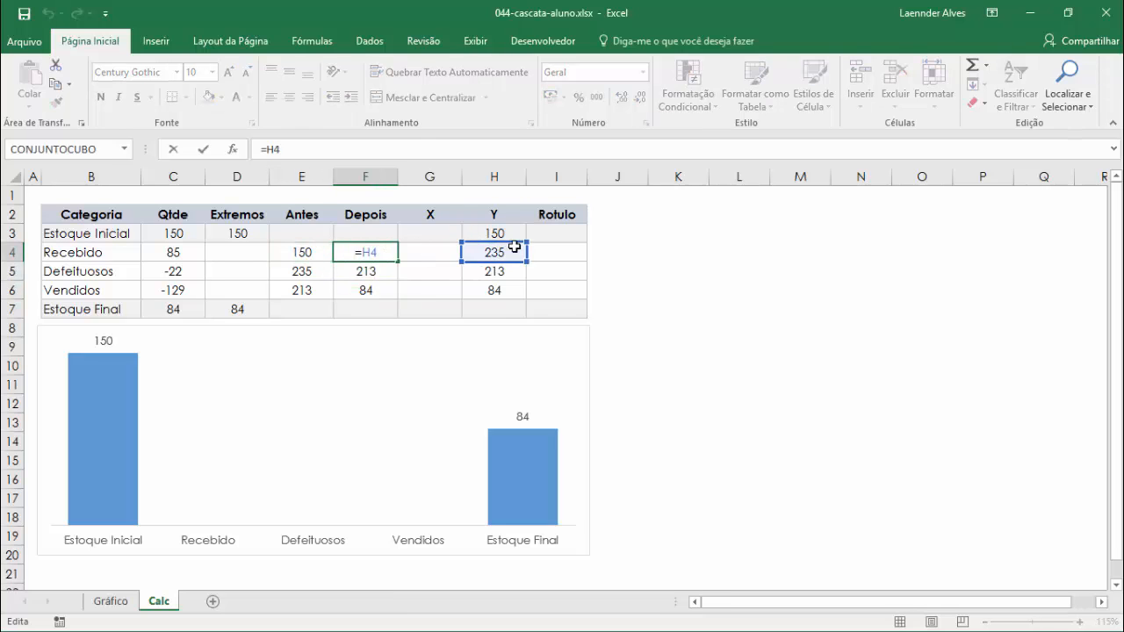
key(Escape)
key(Left)
key(F2)
click(489, 250)
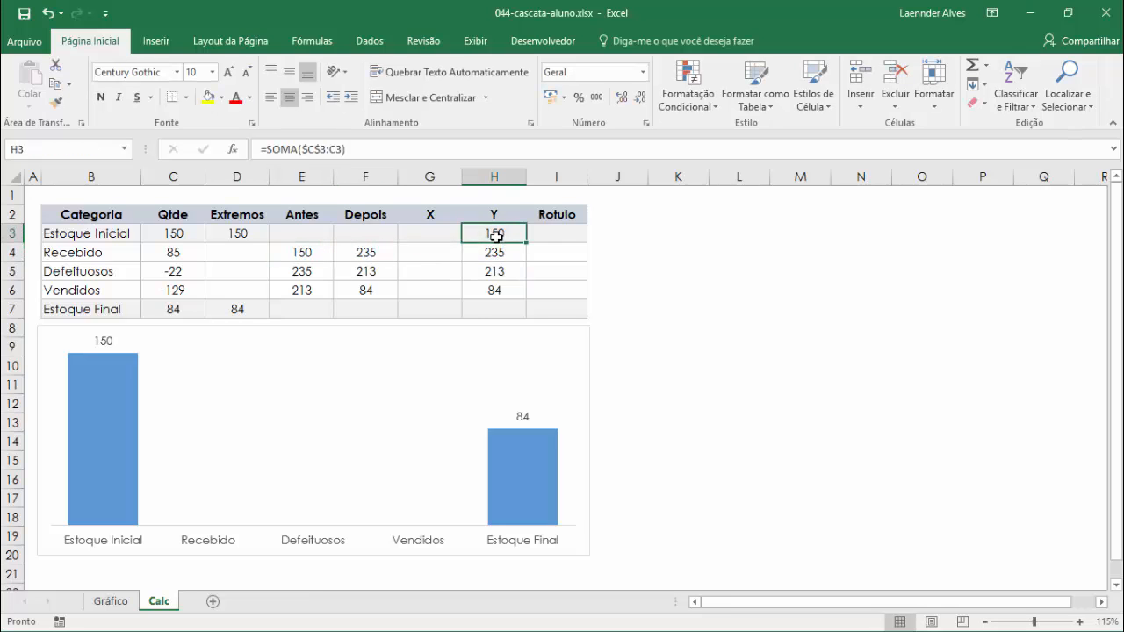
click(306, 254)
click(313, 271)
click(367, 271)
click(318, 290)
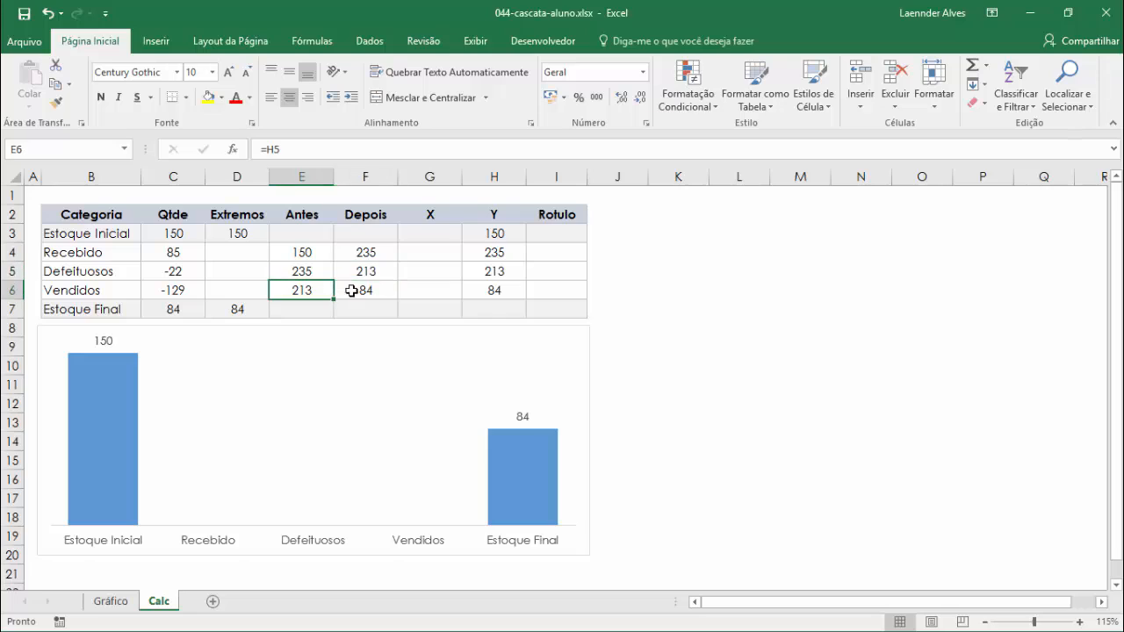
click(361, 290)
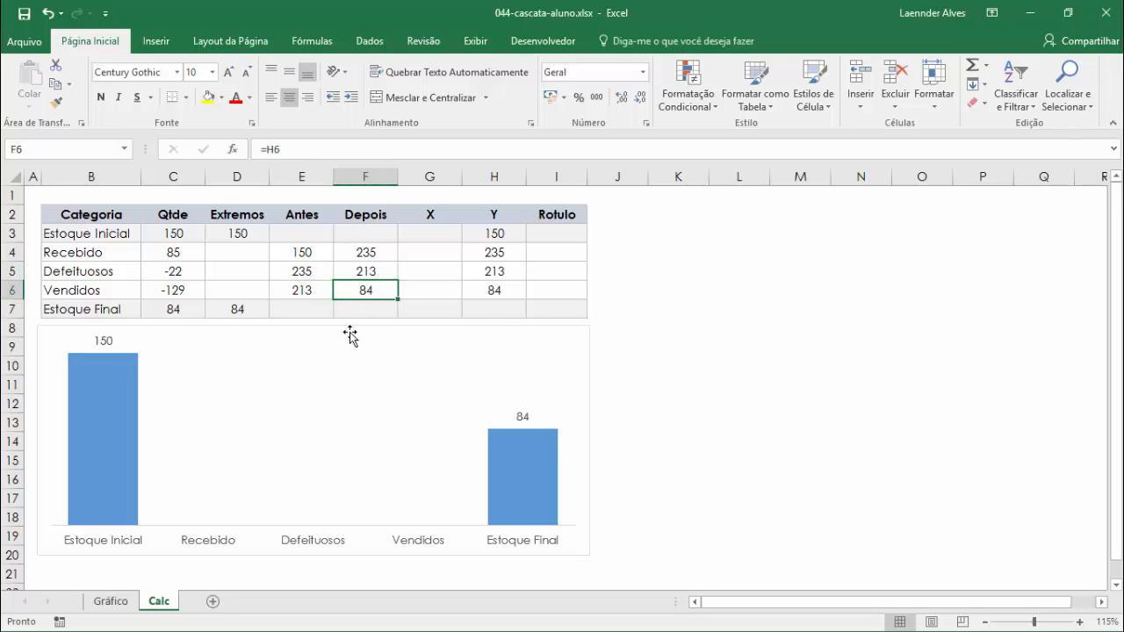
- Add a series to the chart's data source with its name from Calc!$E$2 (Antes) and its values from Calc!$E$3:$E$7
click(585, 342)
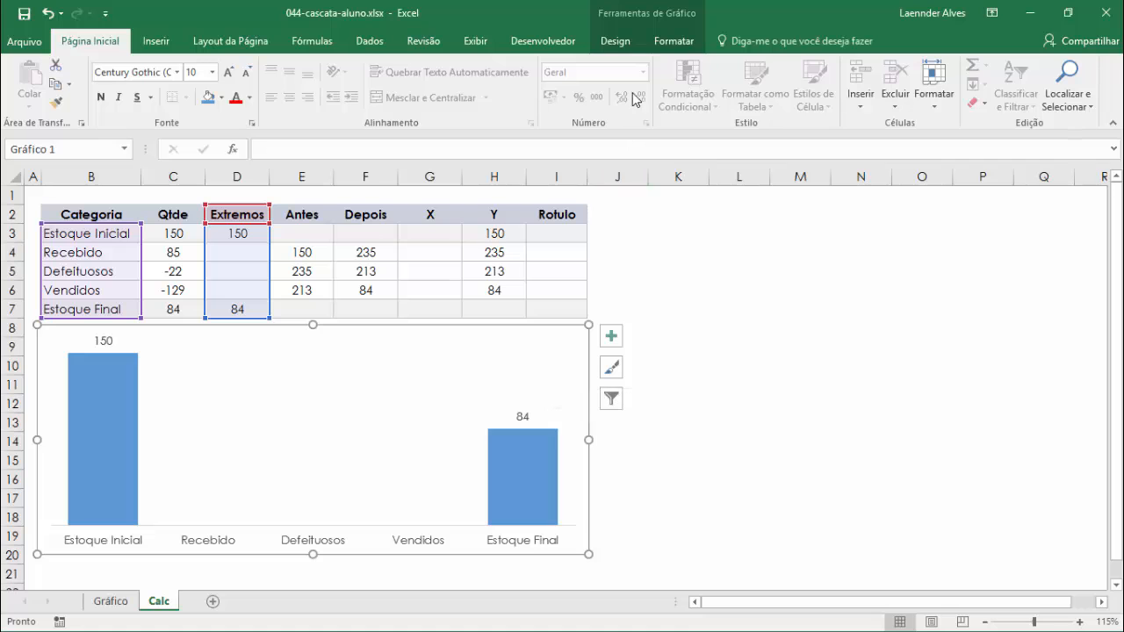
click(628, 48)
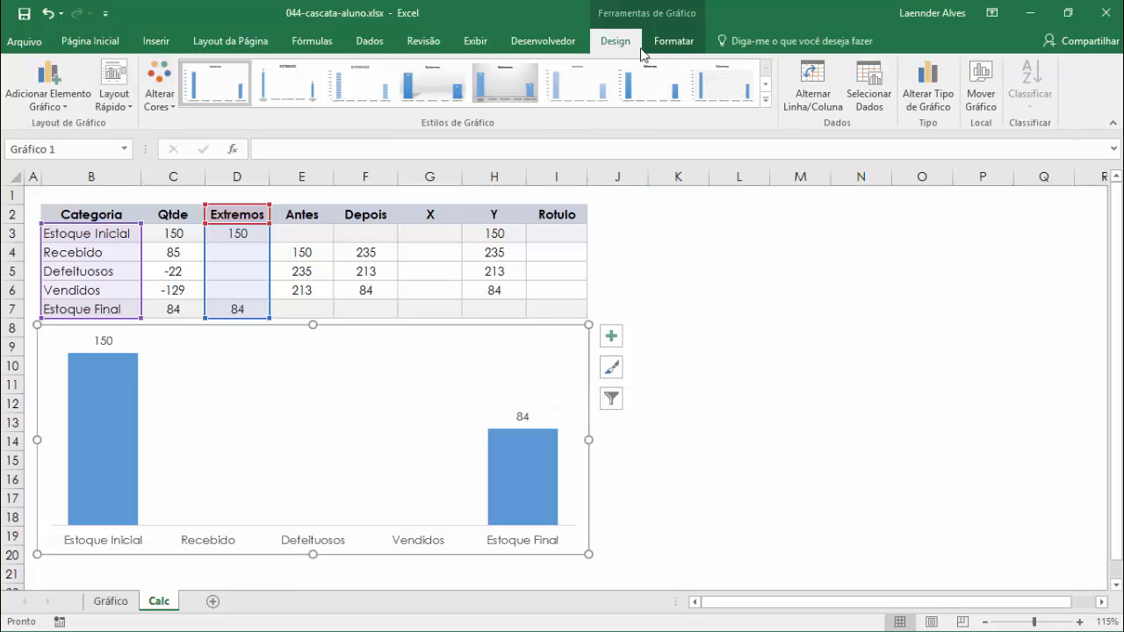
click(885, 100)
drag(444, 201, 683, 176)
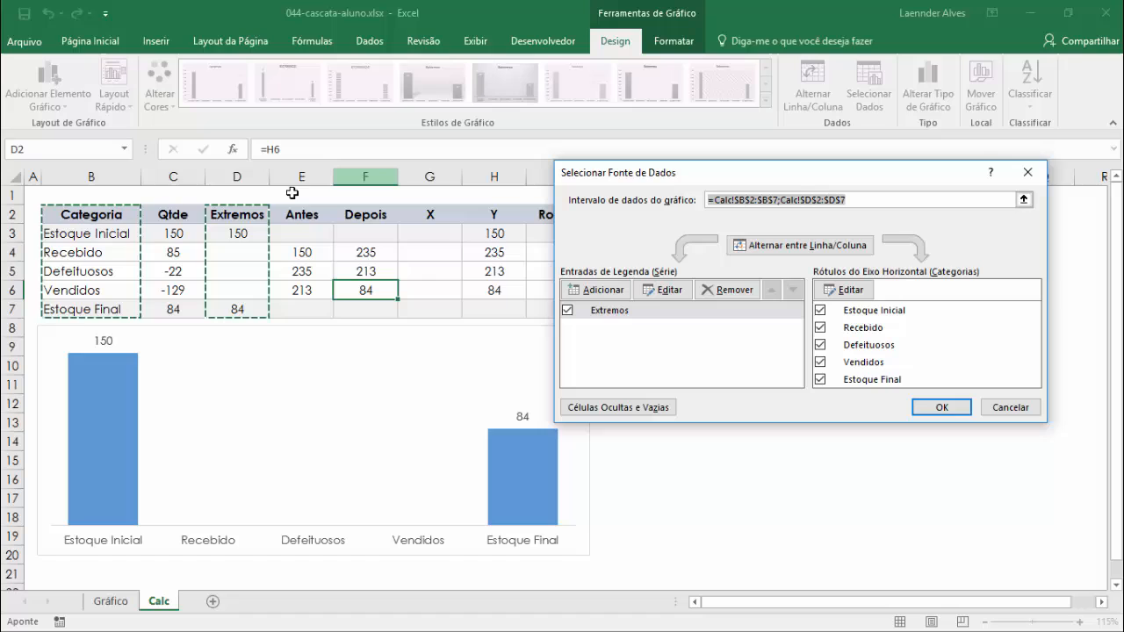
click(596, 291)
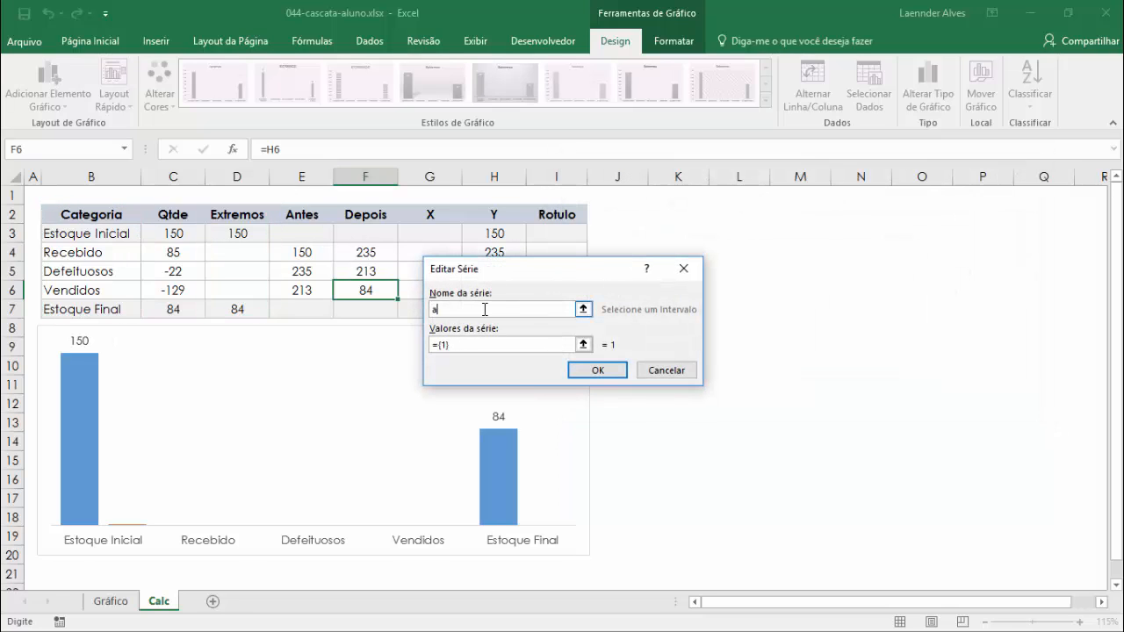
key(BackSpace)
key(BackSpace)
click(301, 214)
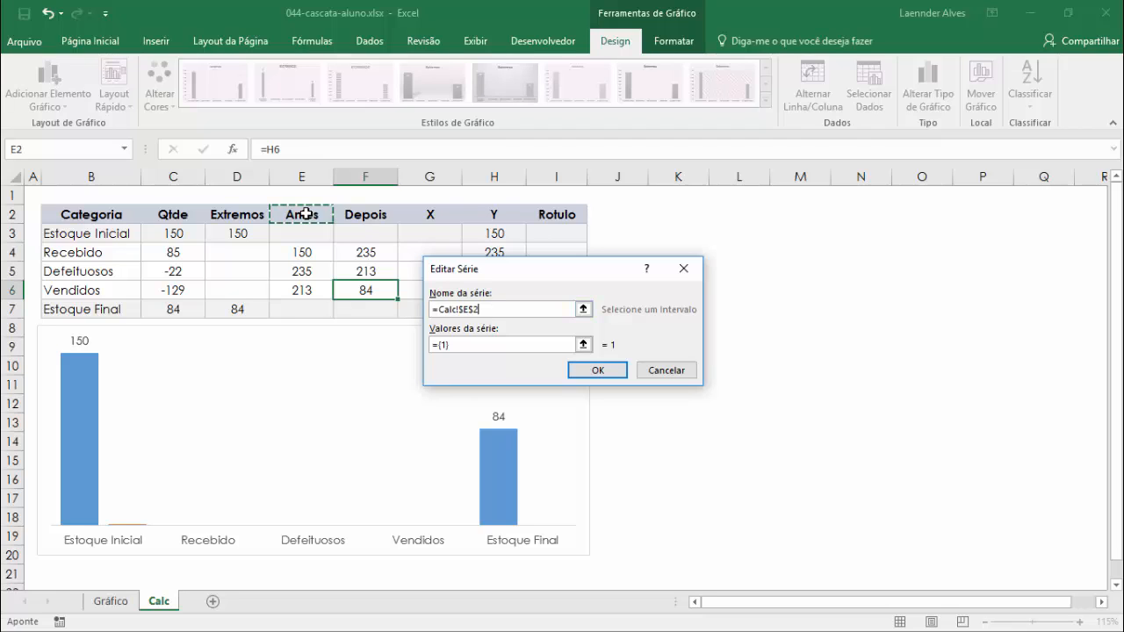
click(455, 346)
key(BackSpace)
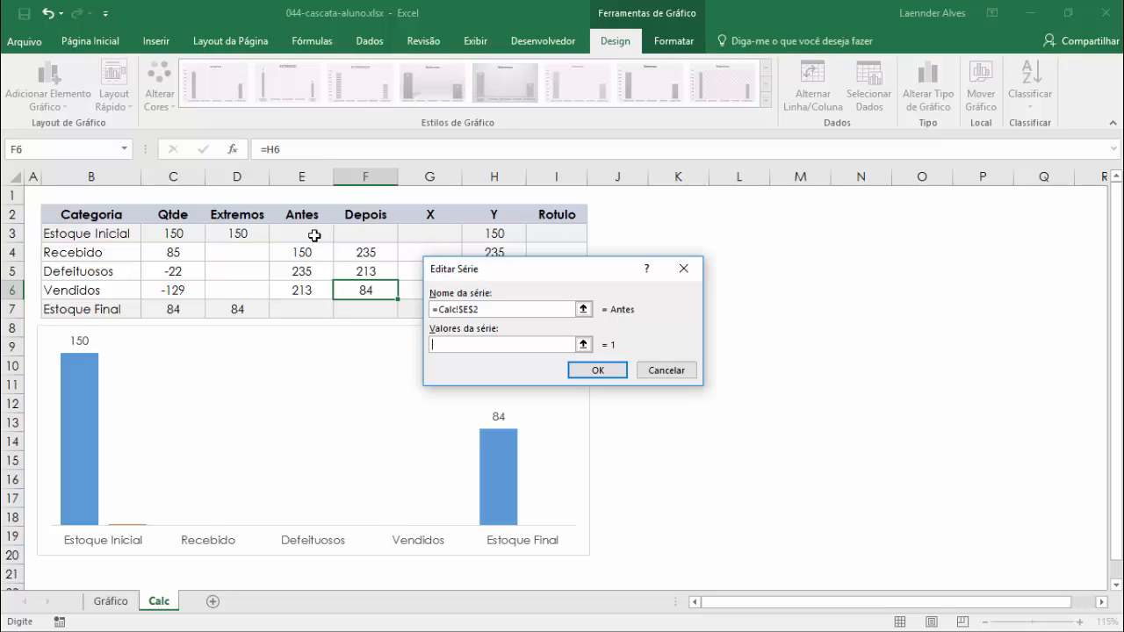
drag(316, 233, 306, 312)
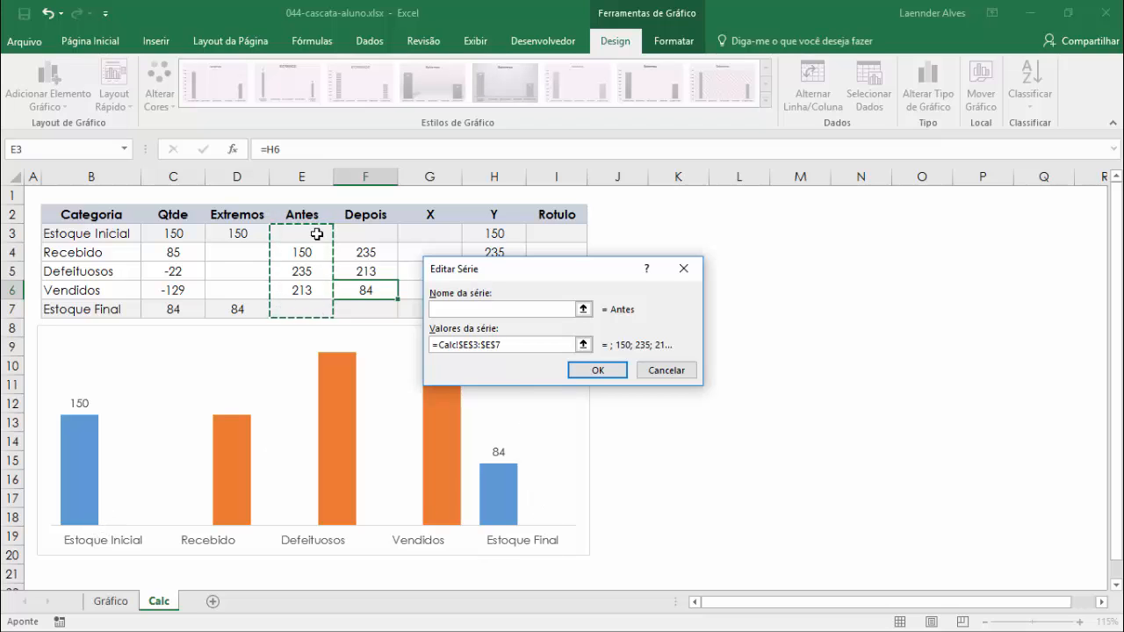
click(584, 370)
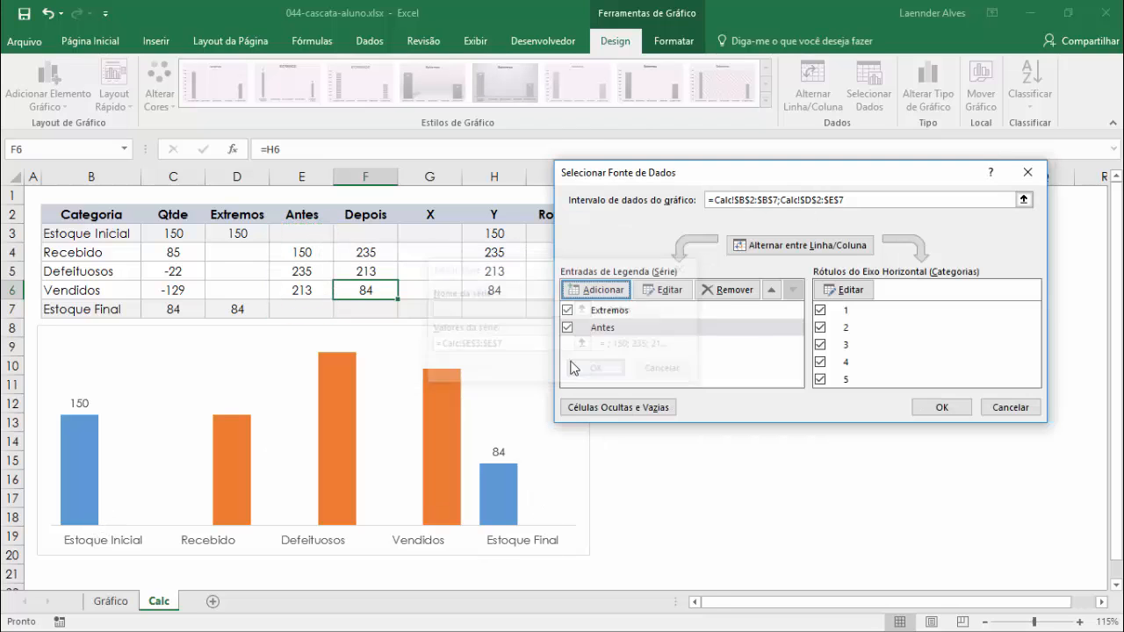
- Add a series to the chart's data source with its name from Calc!$F$2 (Depois) and its values from Calc!$F$3:$F$7
click(597, 290)
click(378, 215)
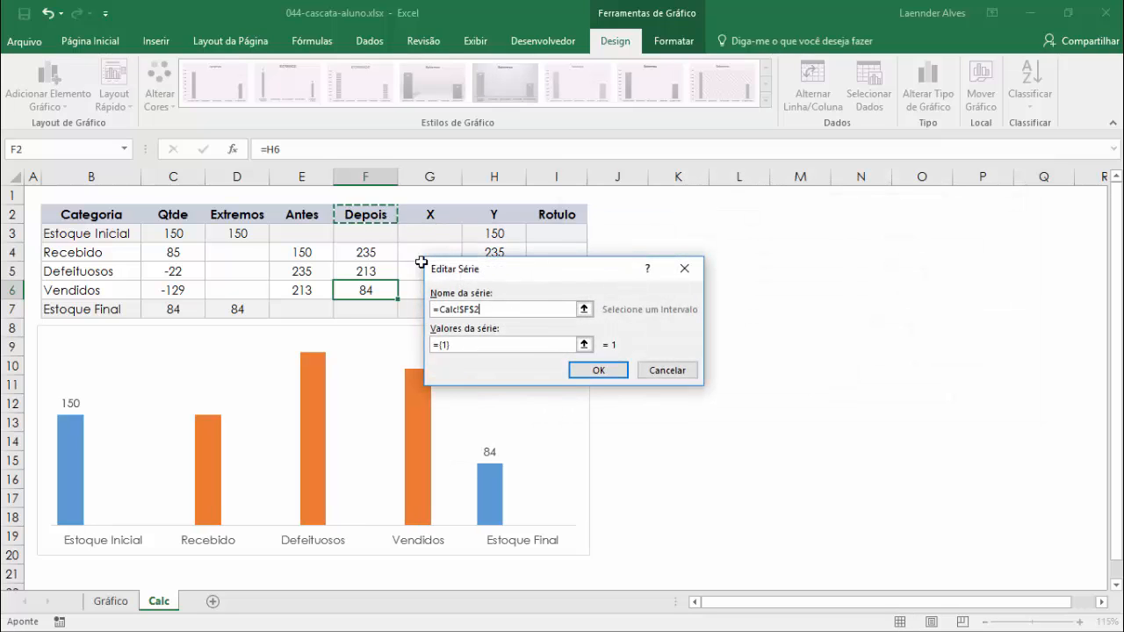
drag(472, 343, 409, 343)
drag(376, 234, 377, 301)
click(586, 370)
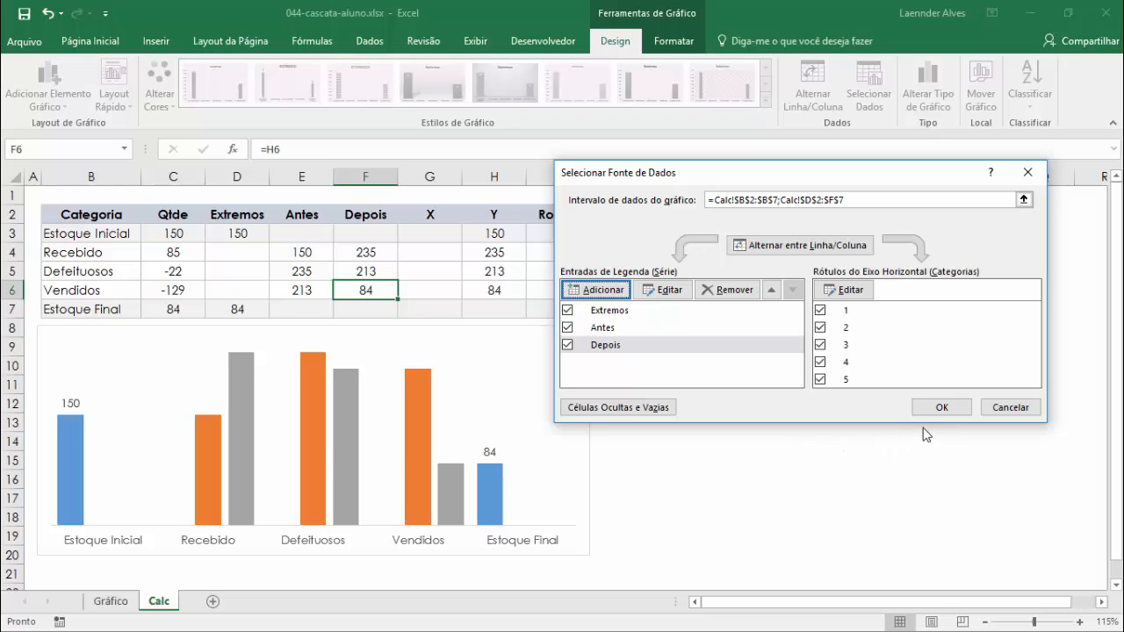
click(941, 407)
click(852, 439)
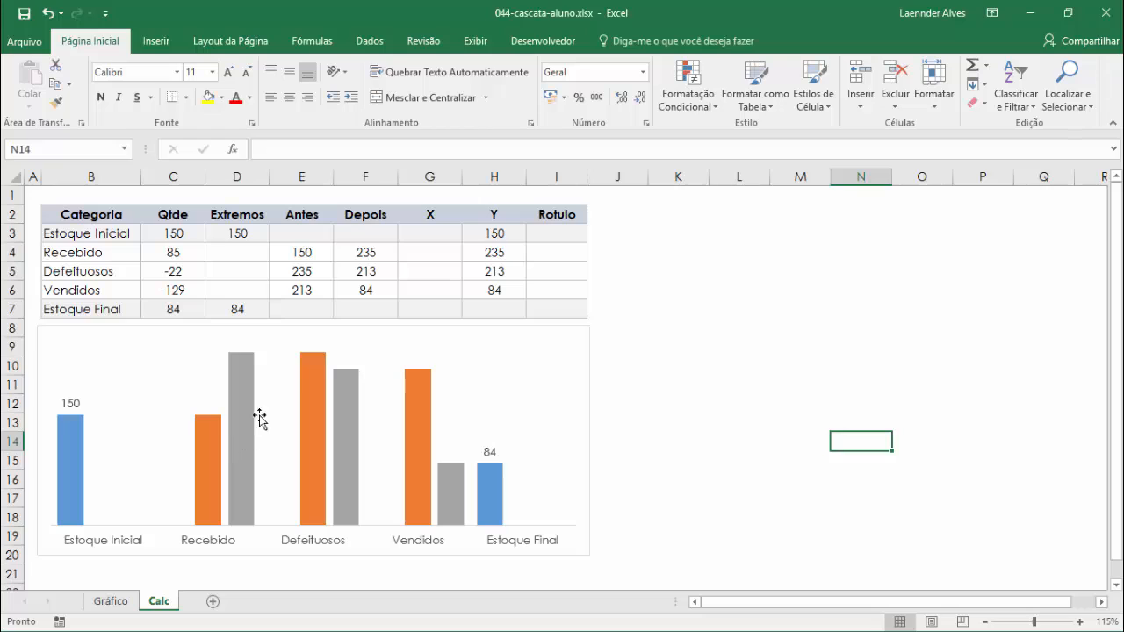
- Change the chart type of the Antes and Depois series to Linhas com Marcadores, keeping Extremos as Coluna Agrupada
mouse_move(253, 436)
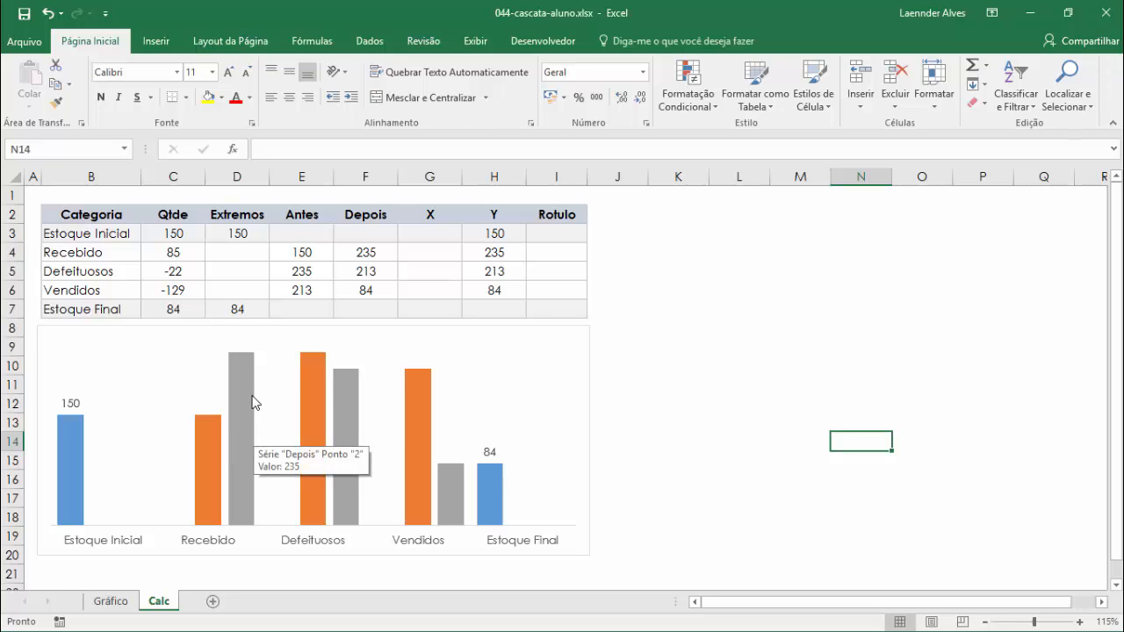
right_click(247, 391)
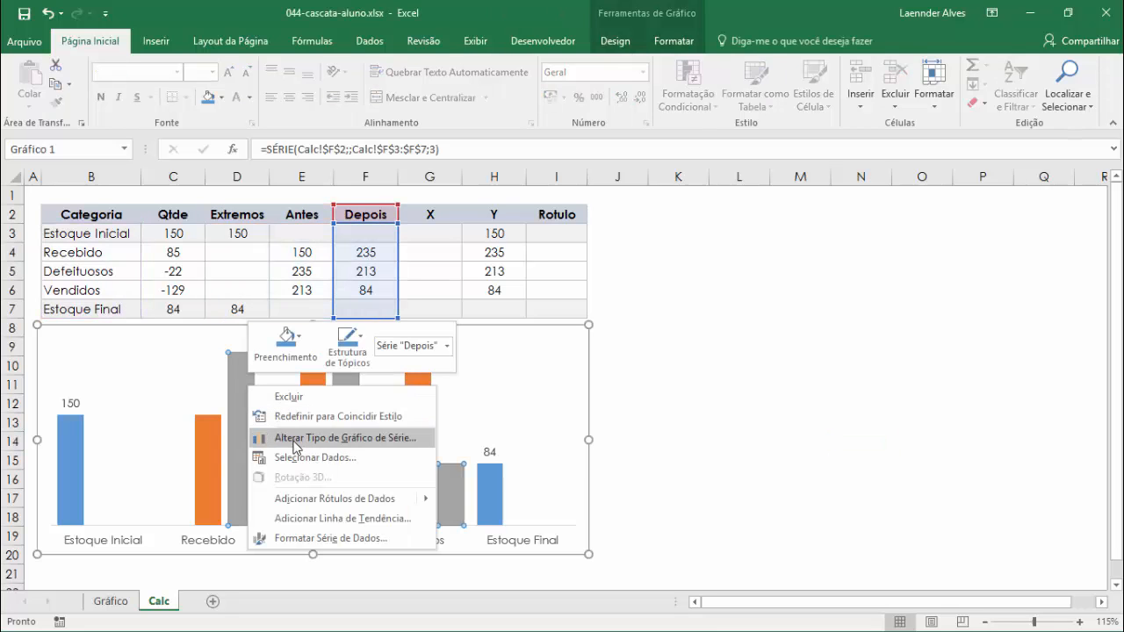
click(397, 439)
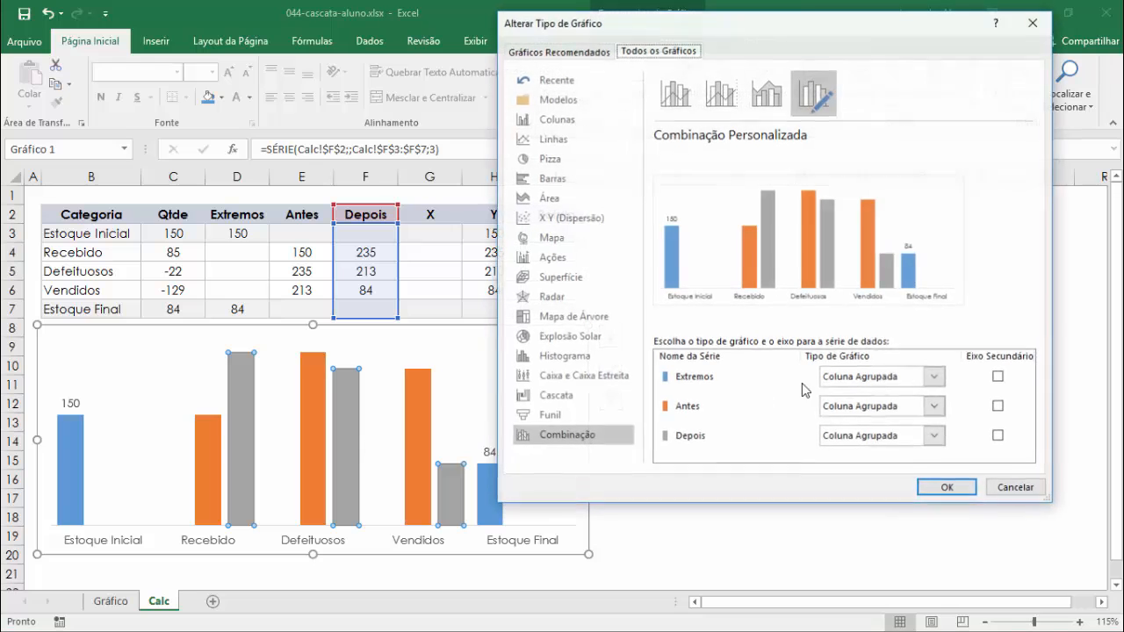
click(861, 410)
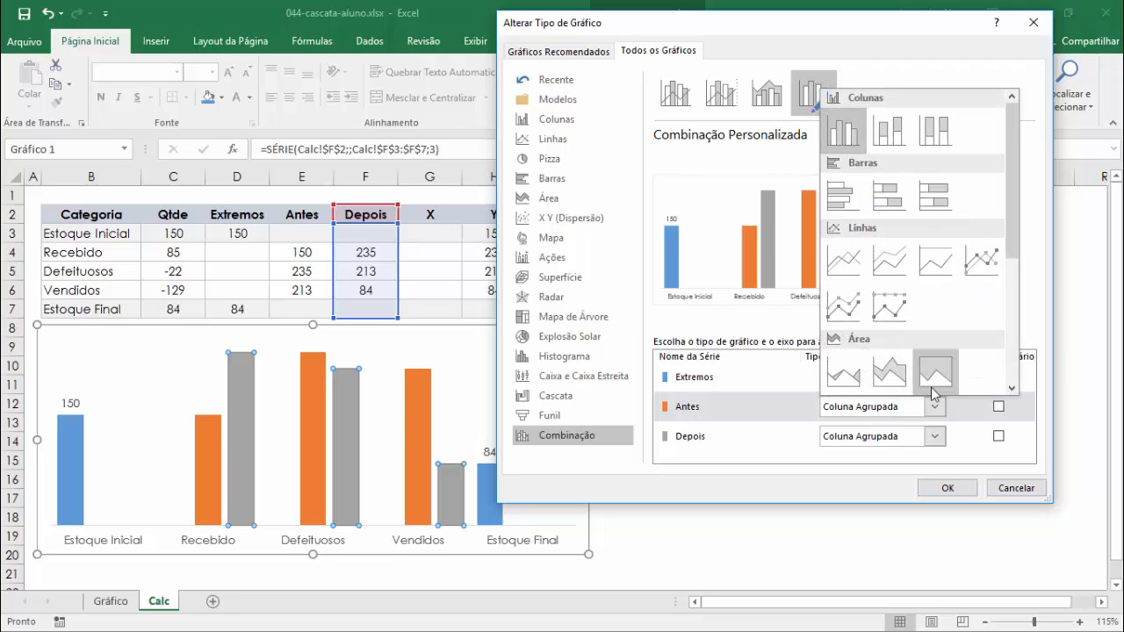
click(987, 268)
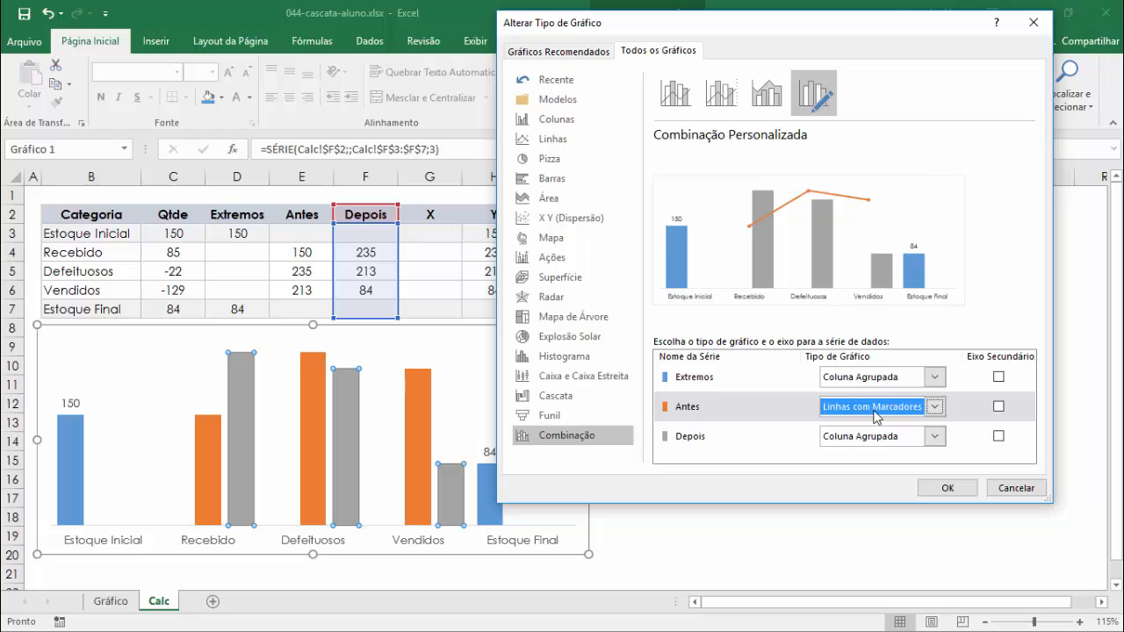
click(862, 439)
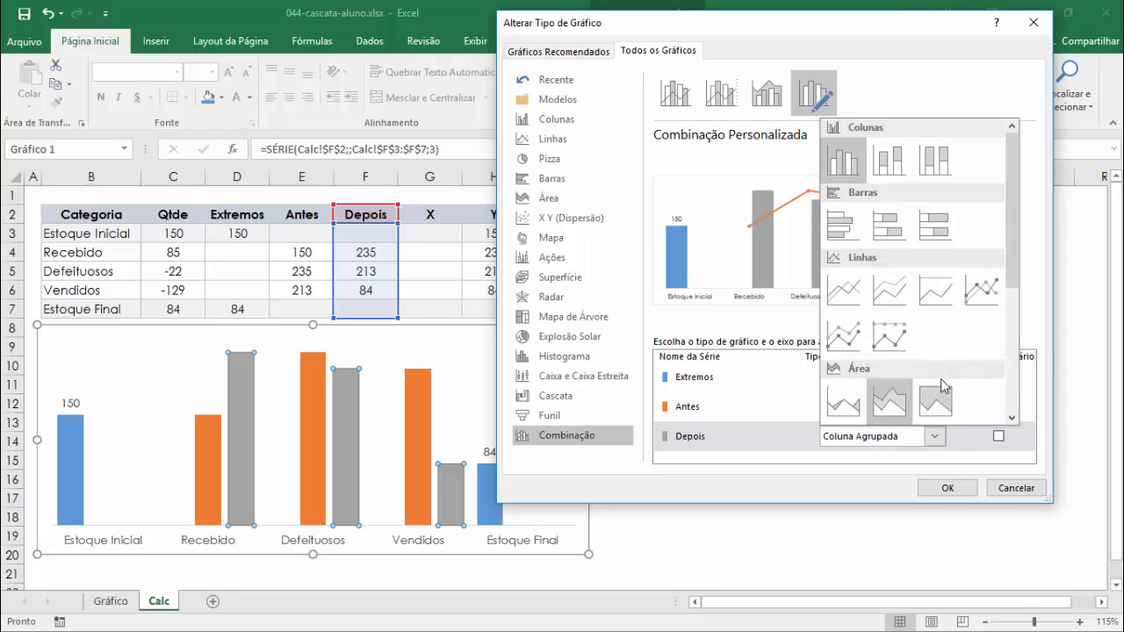
click(990, 294)
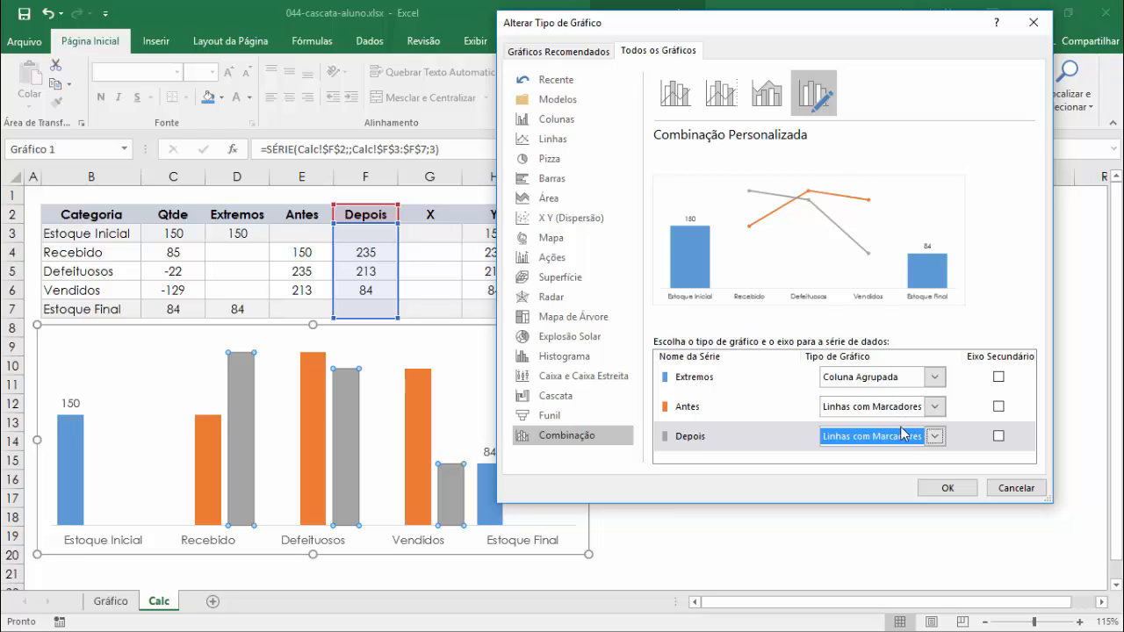
click(950, 492)
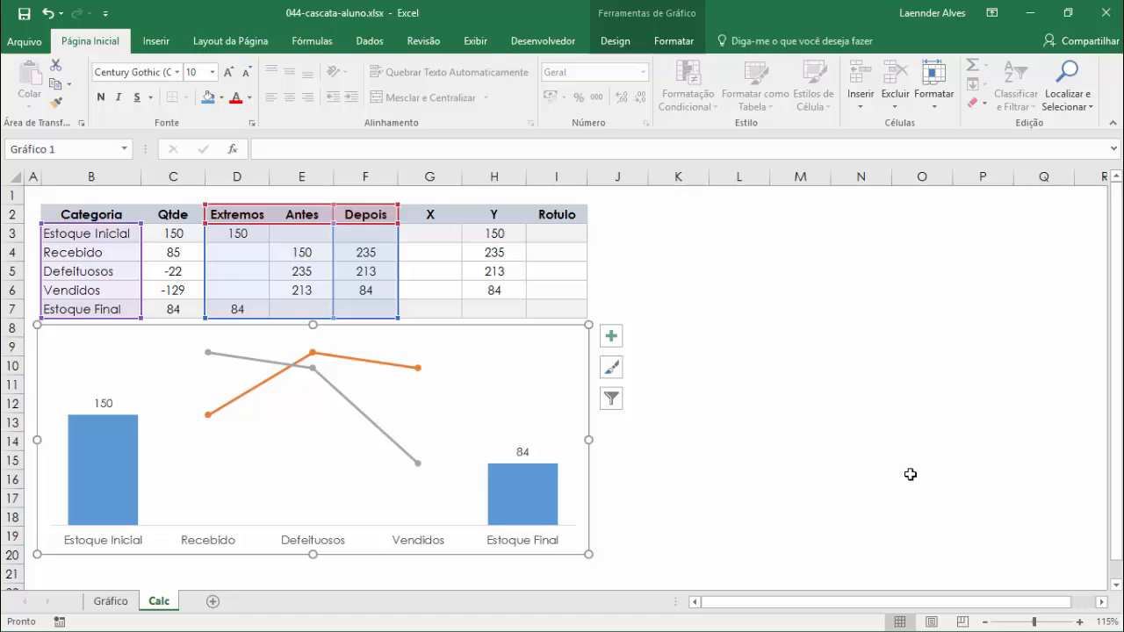
click(865, 462)
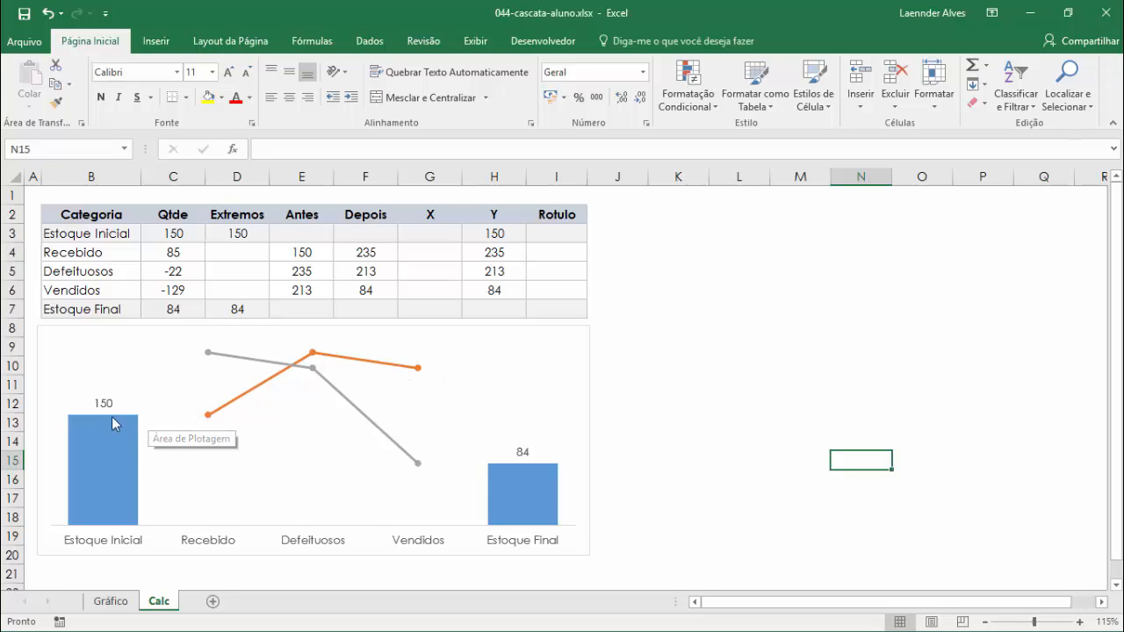
- Examine the Antes and Depois line points for Recebido, Defeituosos and Vendidos against the Estoque Inicial column
mouse_move(129, 423)
mouse_move(209, 422)
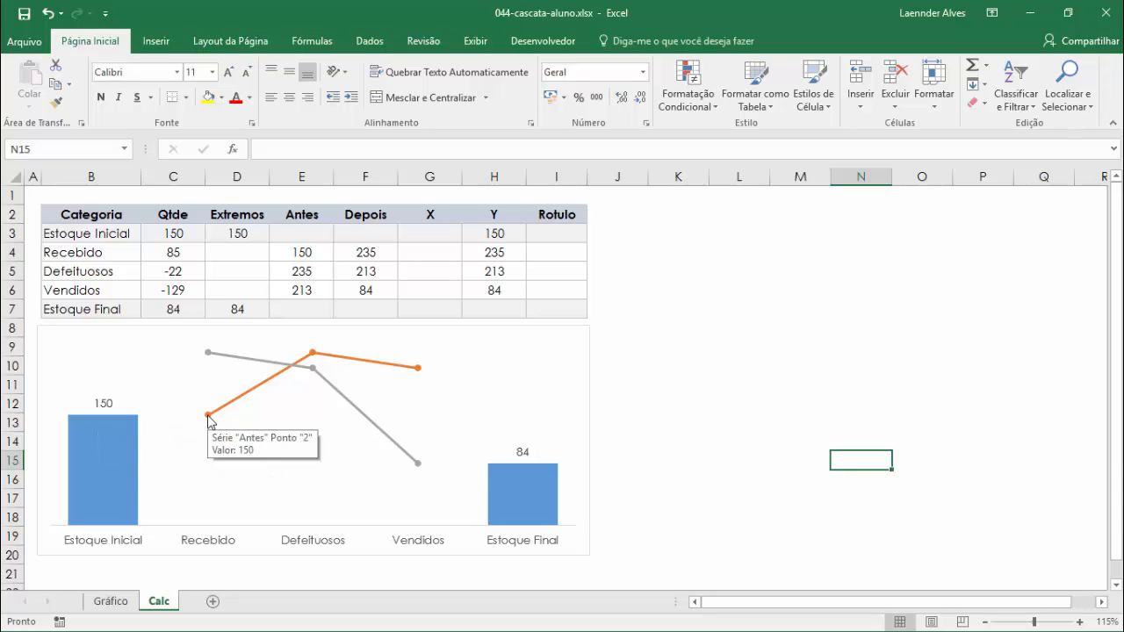
mouse_move(210, 356)
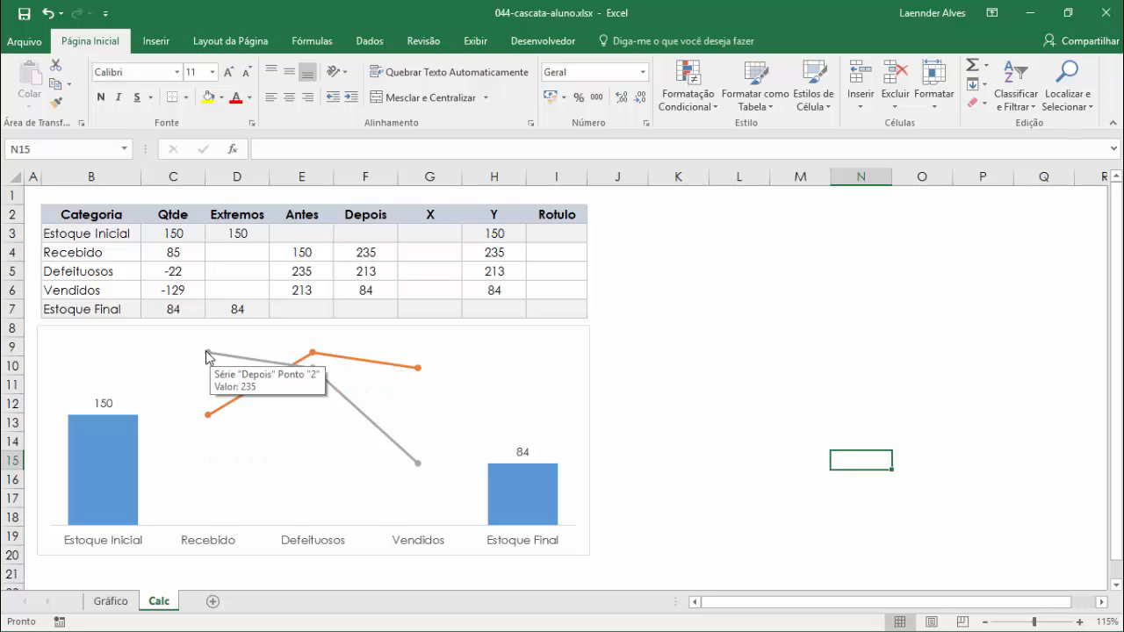
mouse_move(205, 352)
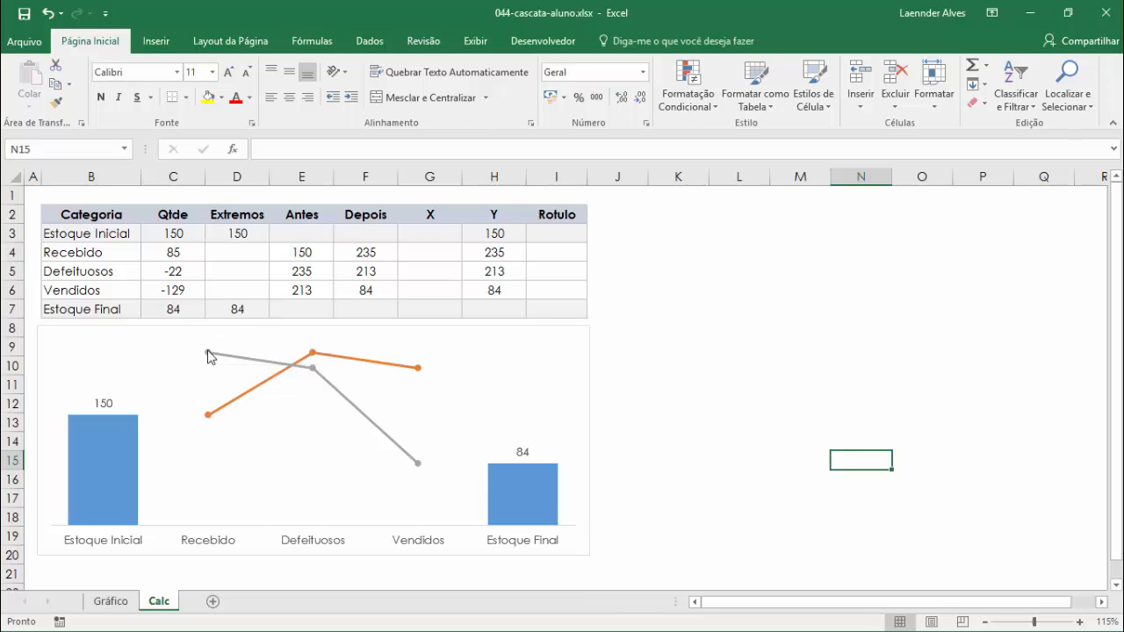
mouse_move(313, 355)
mouse_move(418, 369)
mouse_move(418, 471)
mouse_move(209, 419)
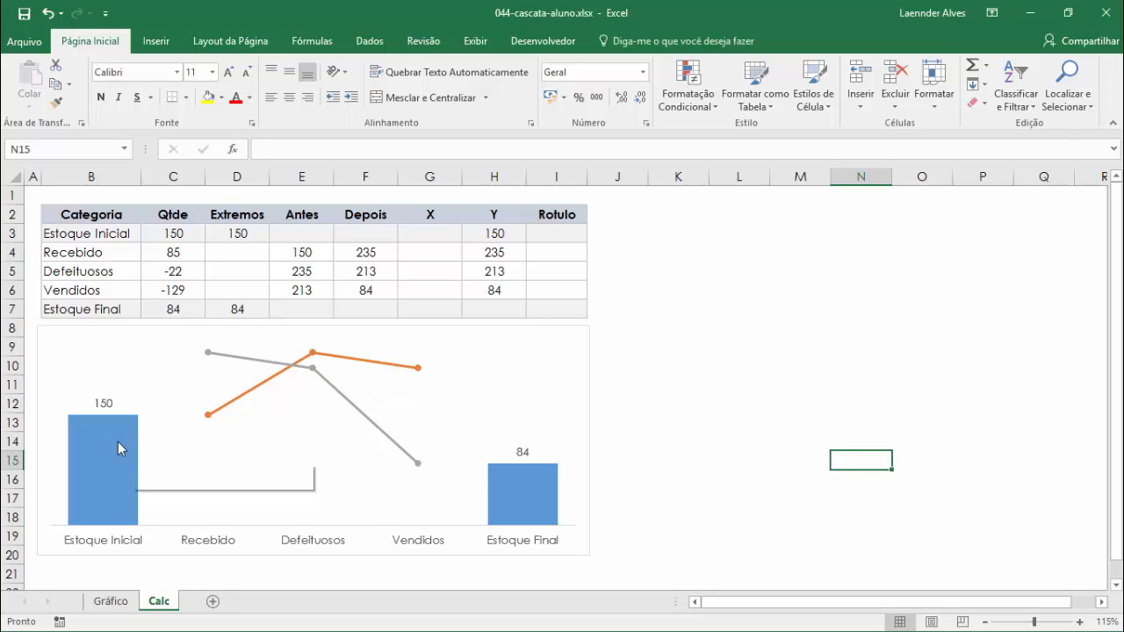
- Add Barras Superiores/Inferiores between the Antes and Depois lines of the chart
click(249, 358)
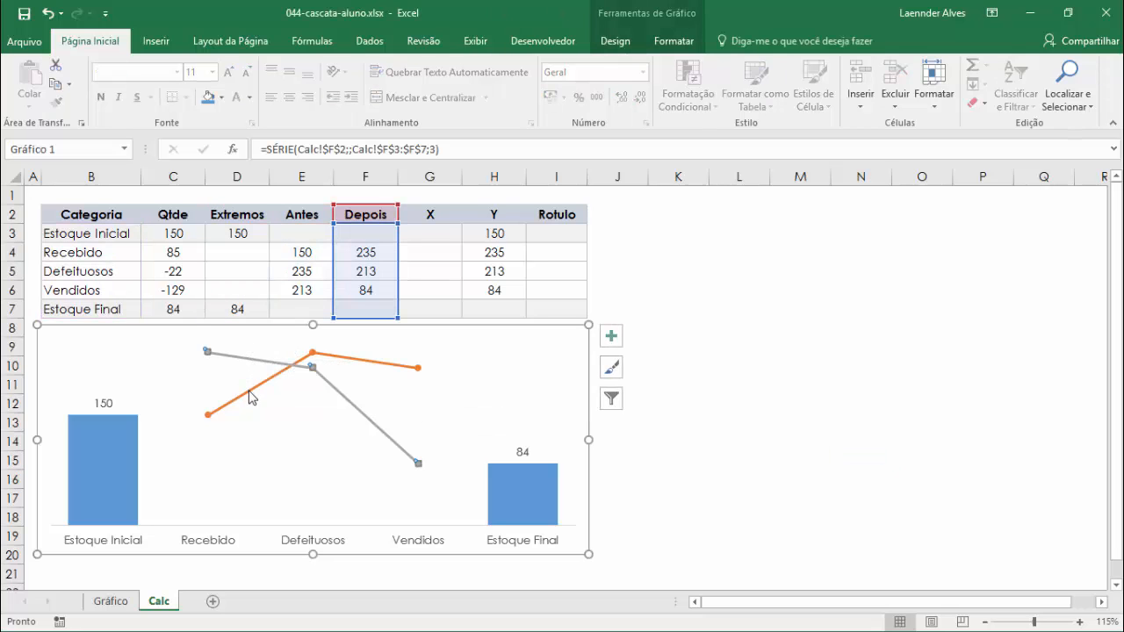
click(258, 371)
click(265, 368)
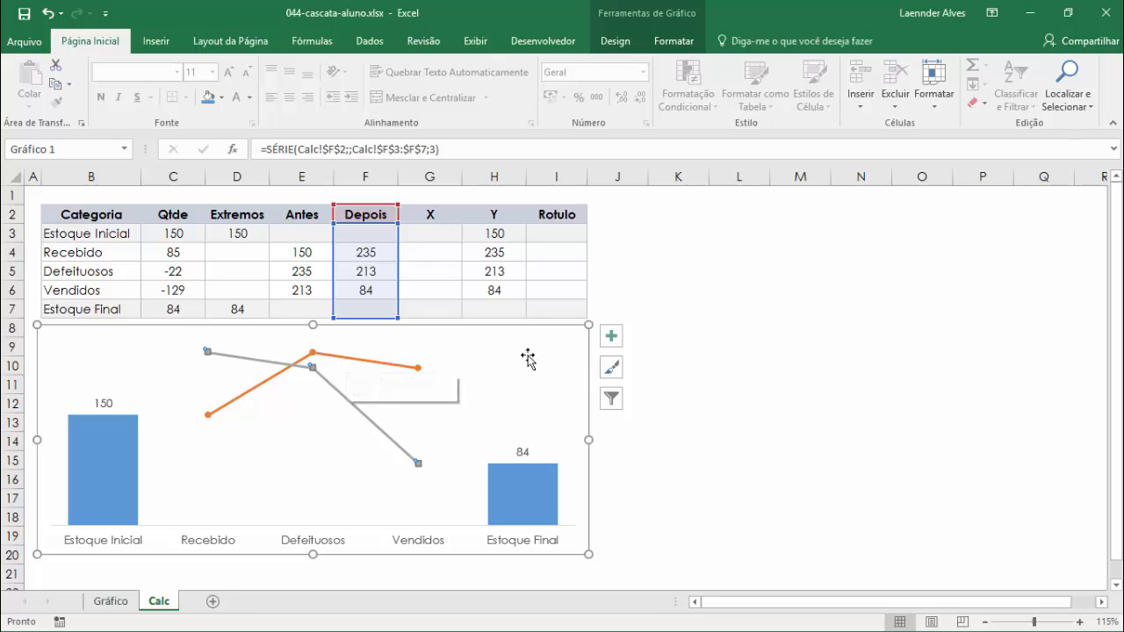
click(612, 337)
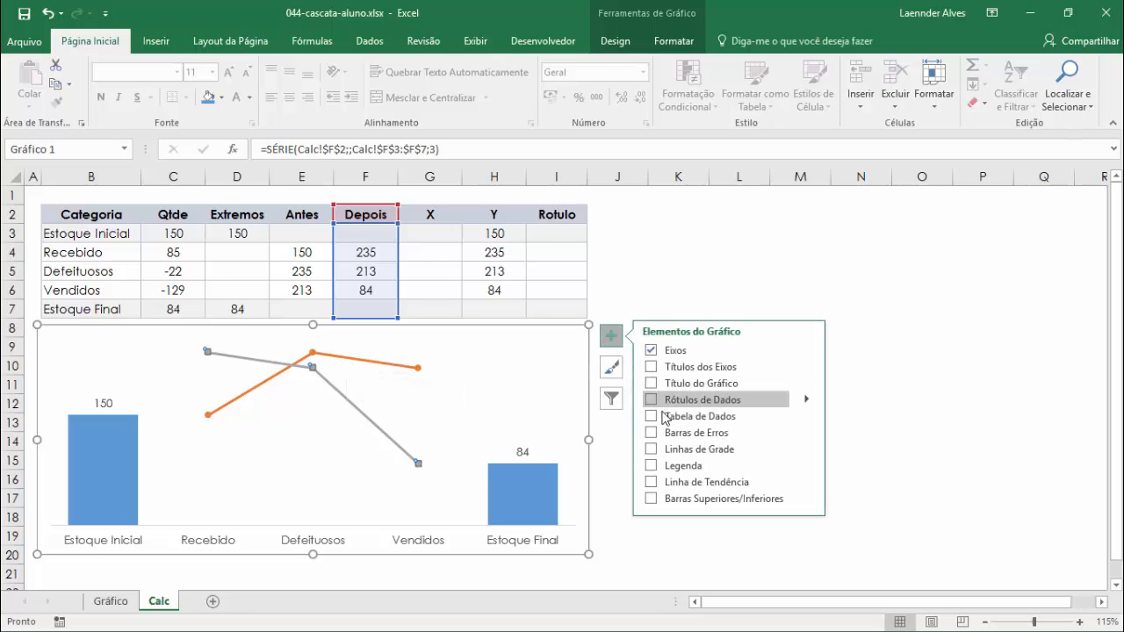
click(652, 502)
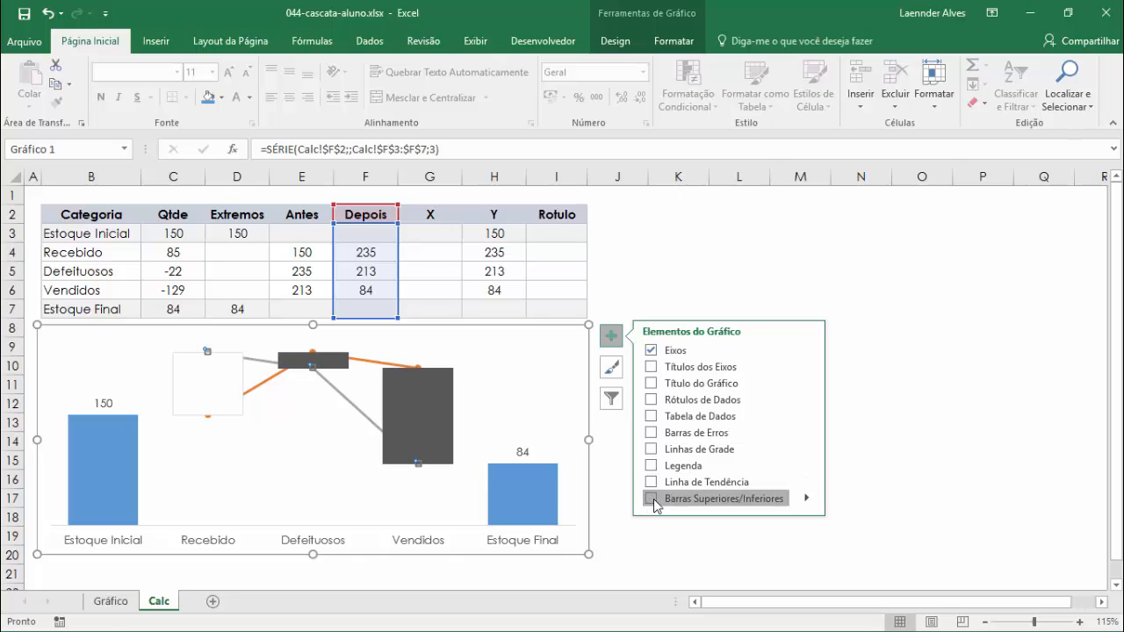
- Fill the chart's upper bar at Recebido with the green theme color
click(212, 387)
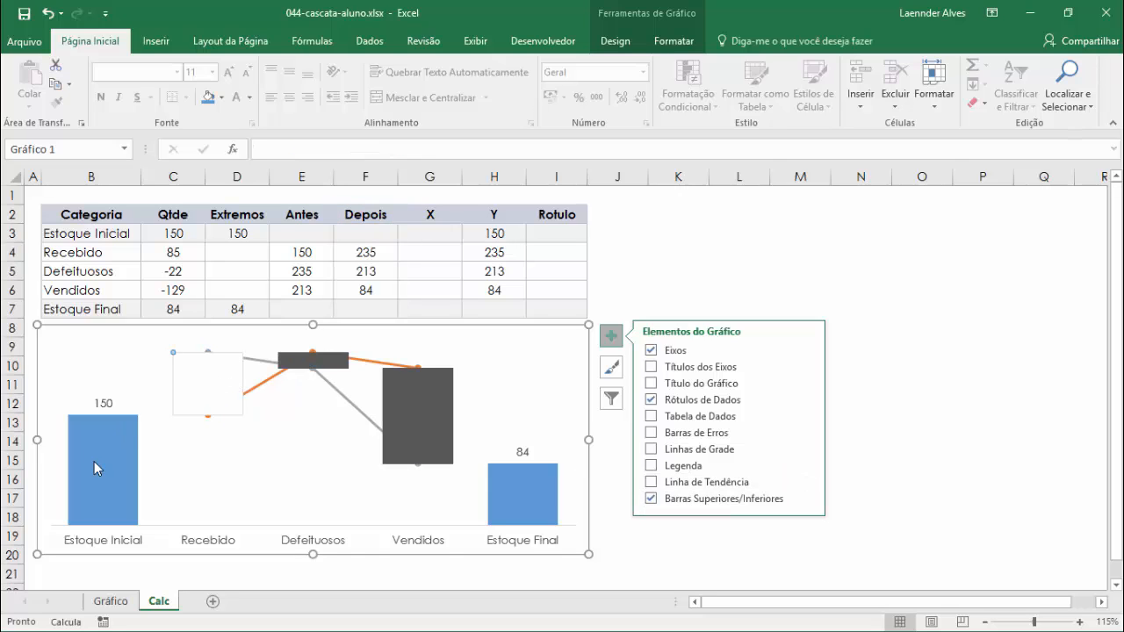
click(411, 418)
click(211, 383)
click(222, 99)
click(334, 155)
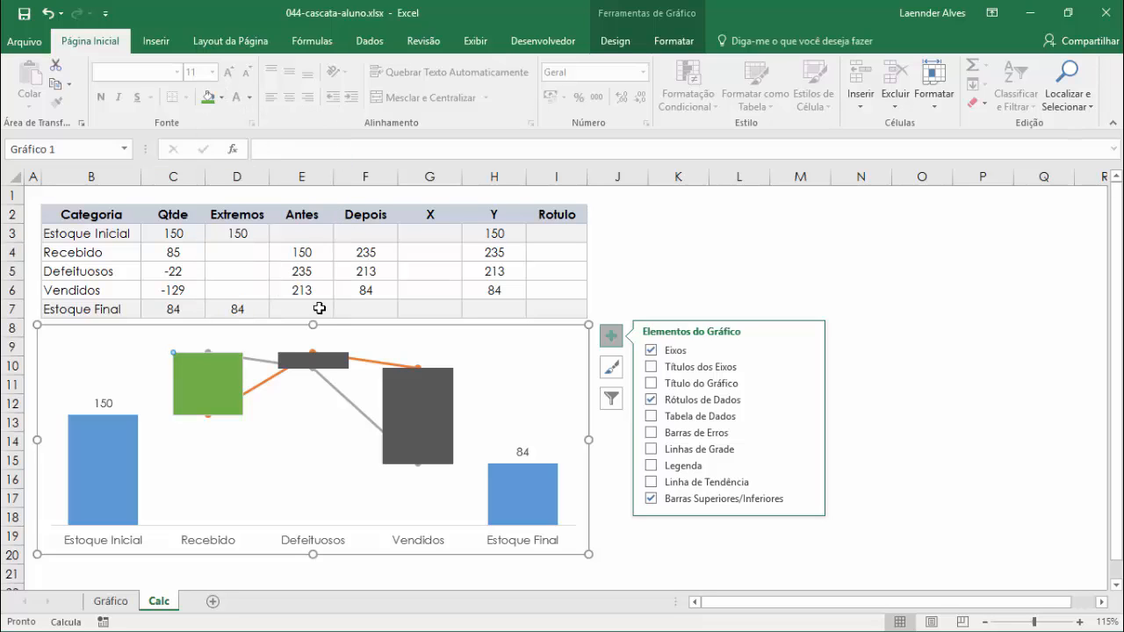
- Fill the chart's lower bars at Defeituosos and Vendidos with the orange theme color
click(222, 97)
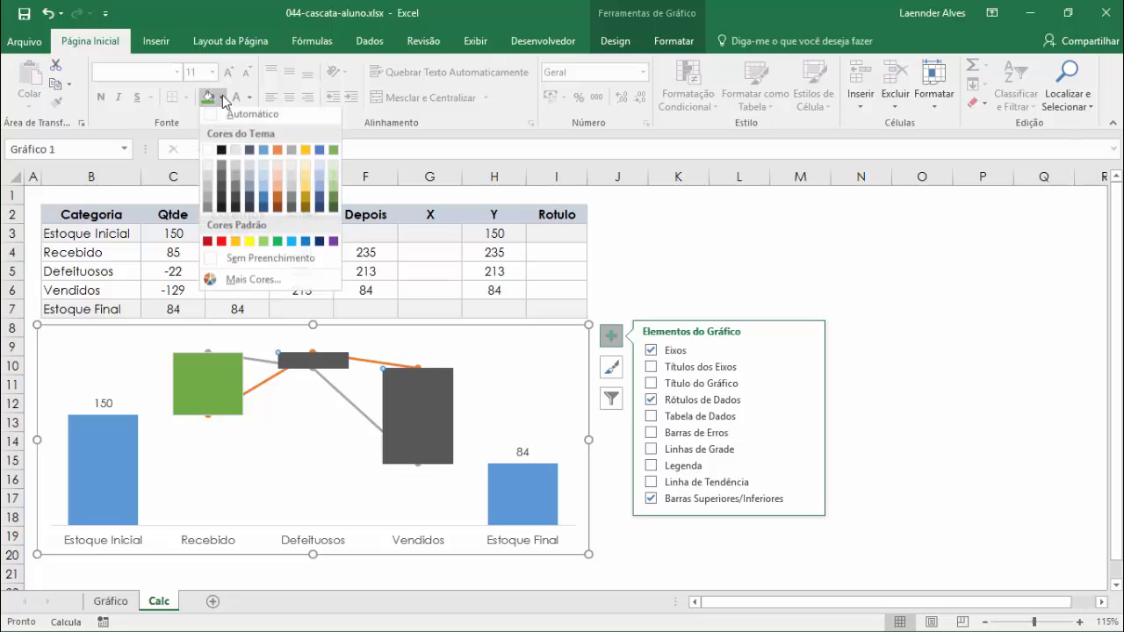
click(278, 156)
click(685, 288)
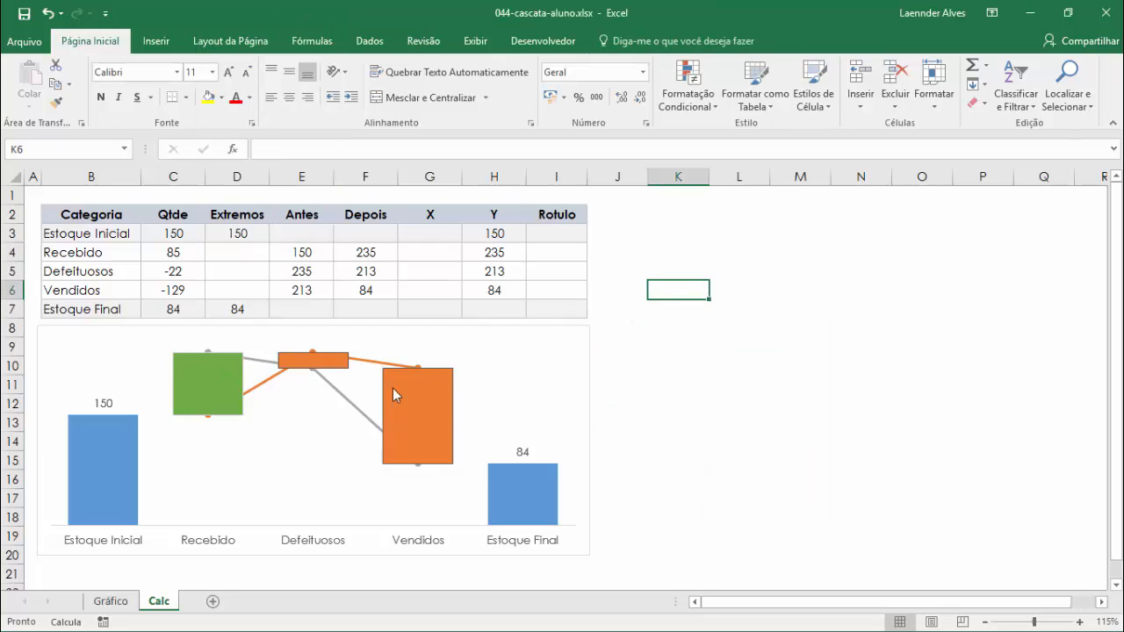
- Try deleting the Depois series from the chart, and undo the deletion
click(348, 406)
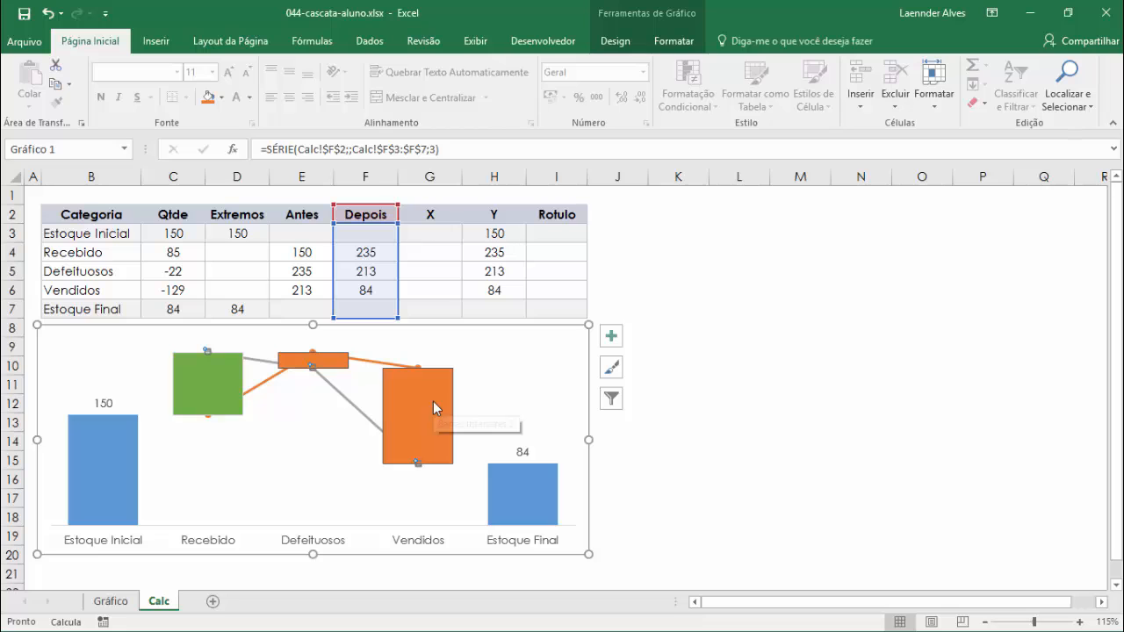
key(Delete)
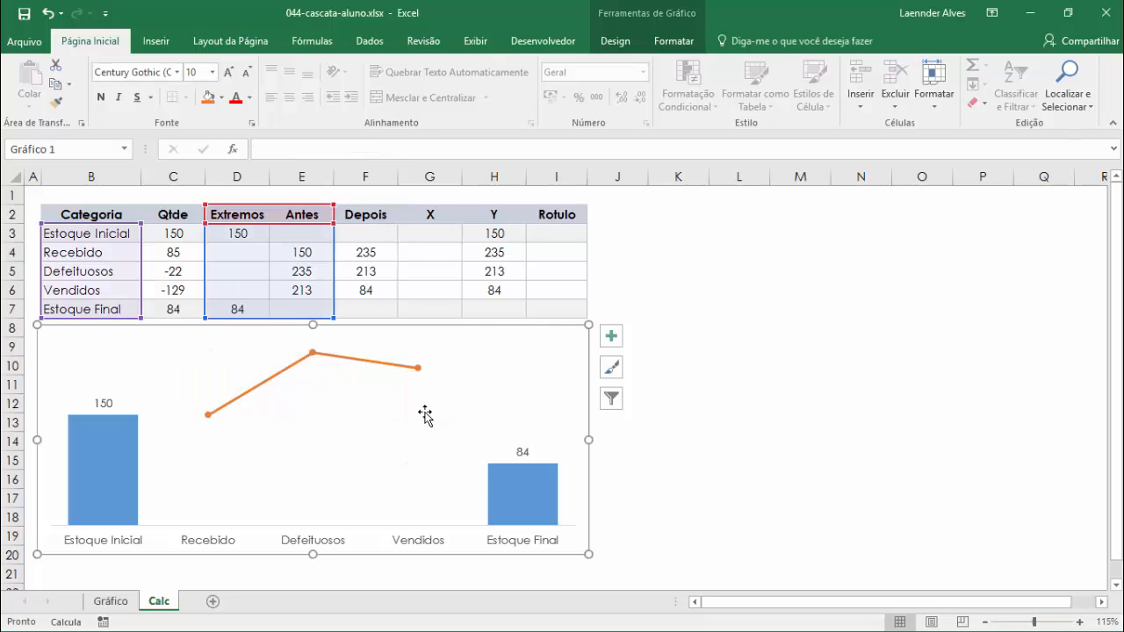
key(ctrl+z)
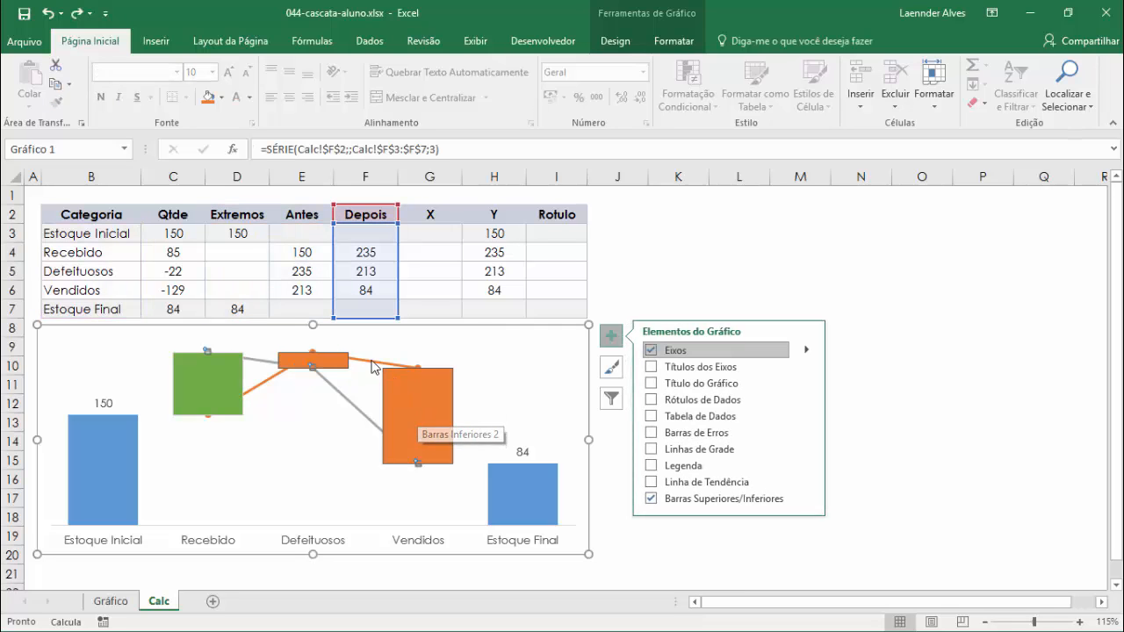
click(624, 284)
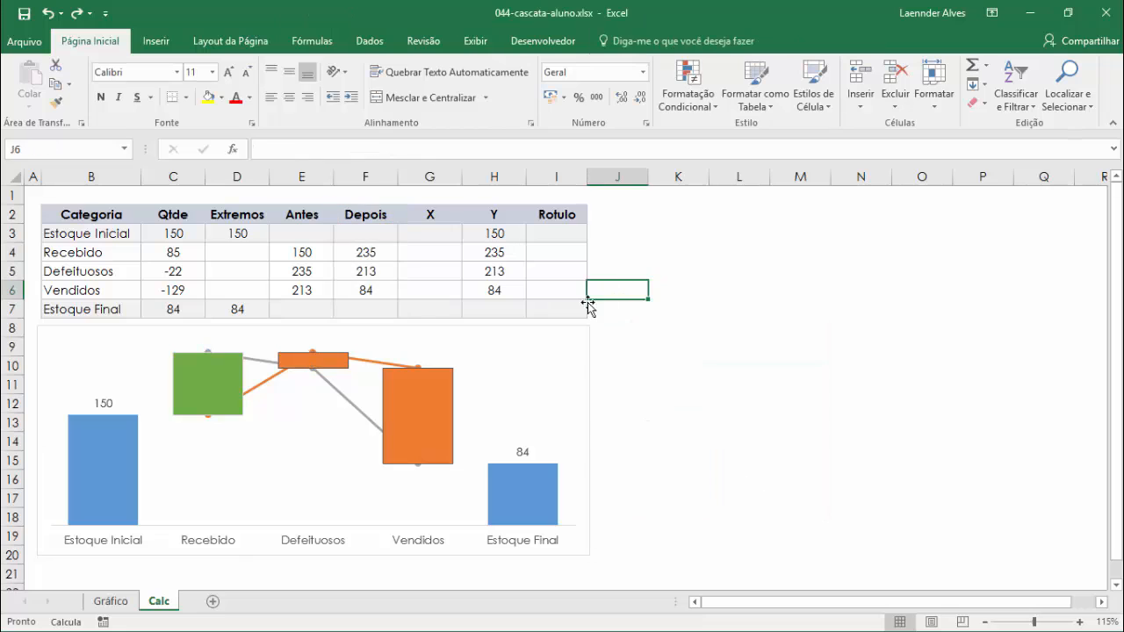
- Format the Depois series with Sem linha to hide its connecting line
right_click(352, 407)
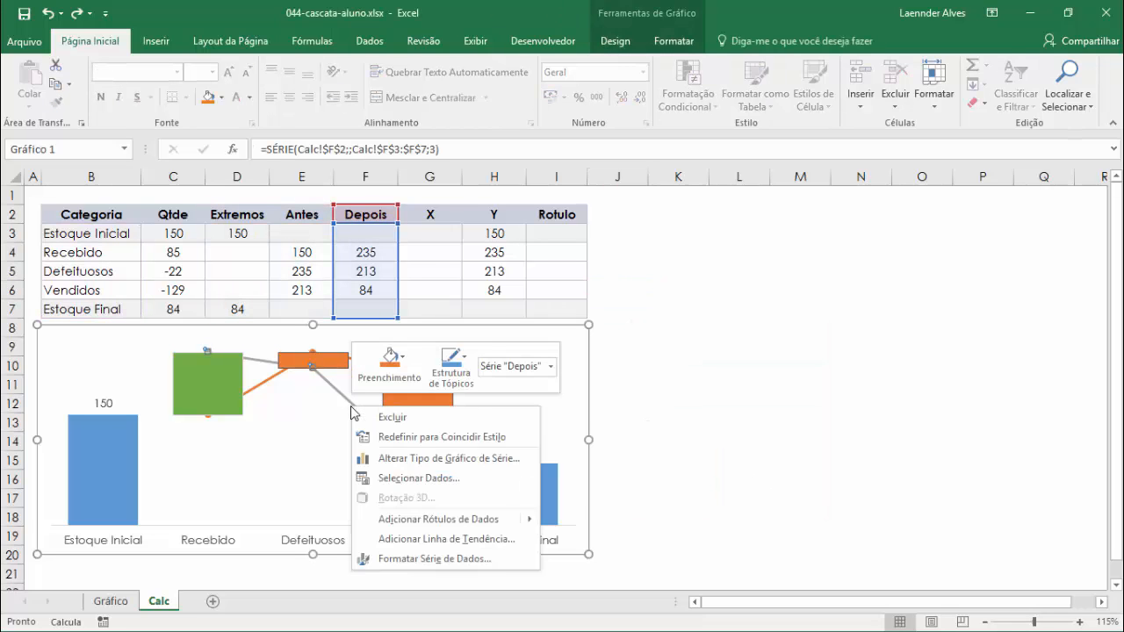
click(459, 559)
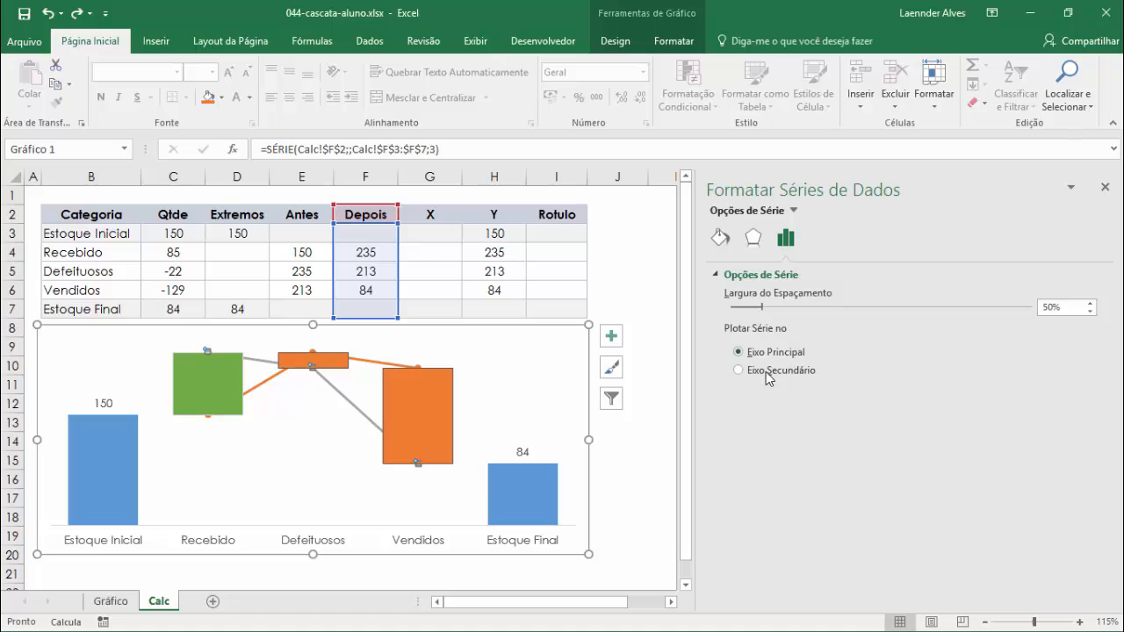
click(720, 239)
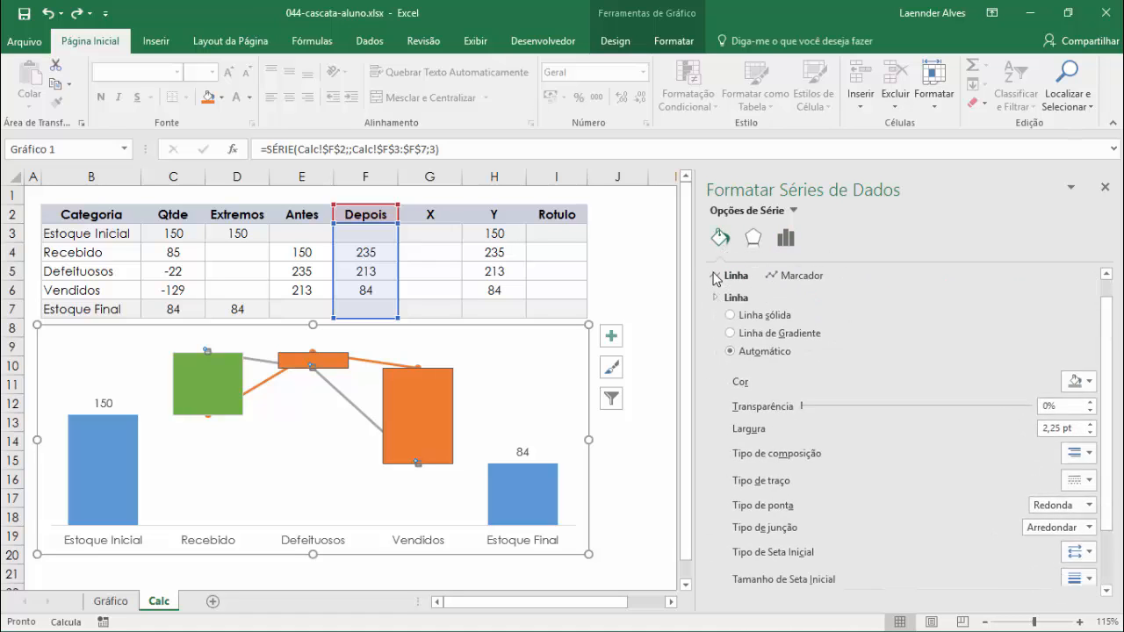
click(729, 286)
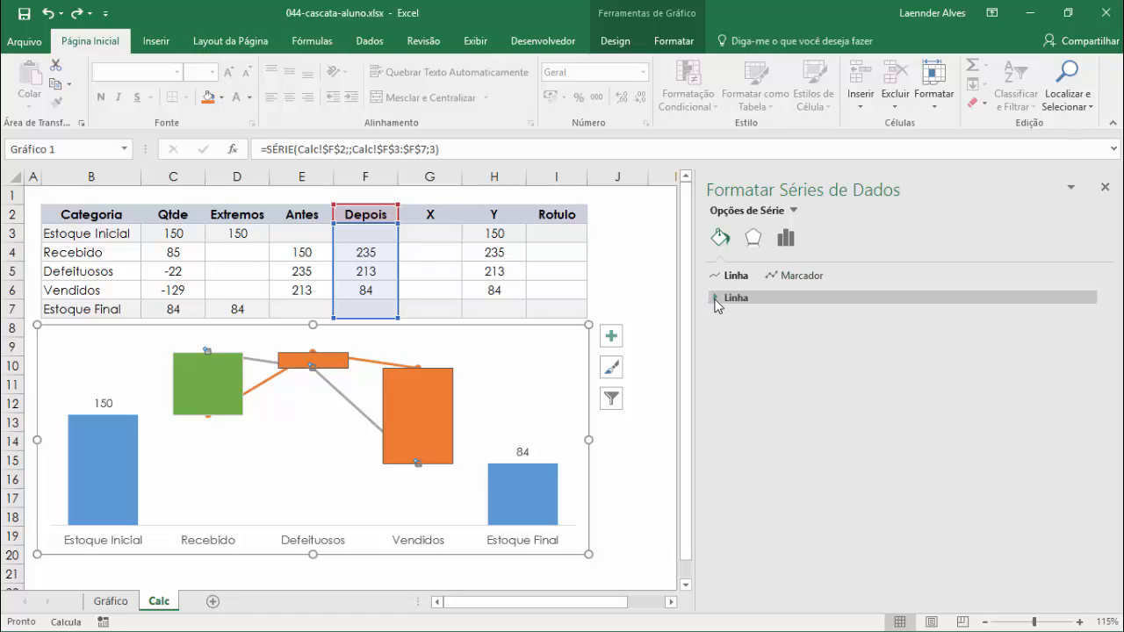
click(716, 298)
click(730, 322)
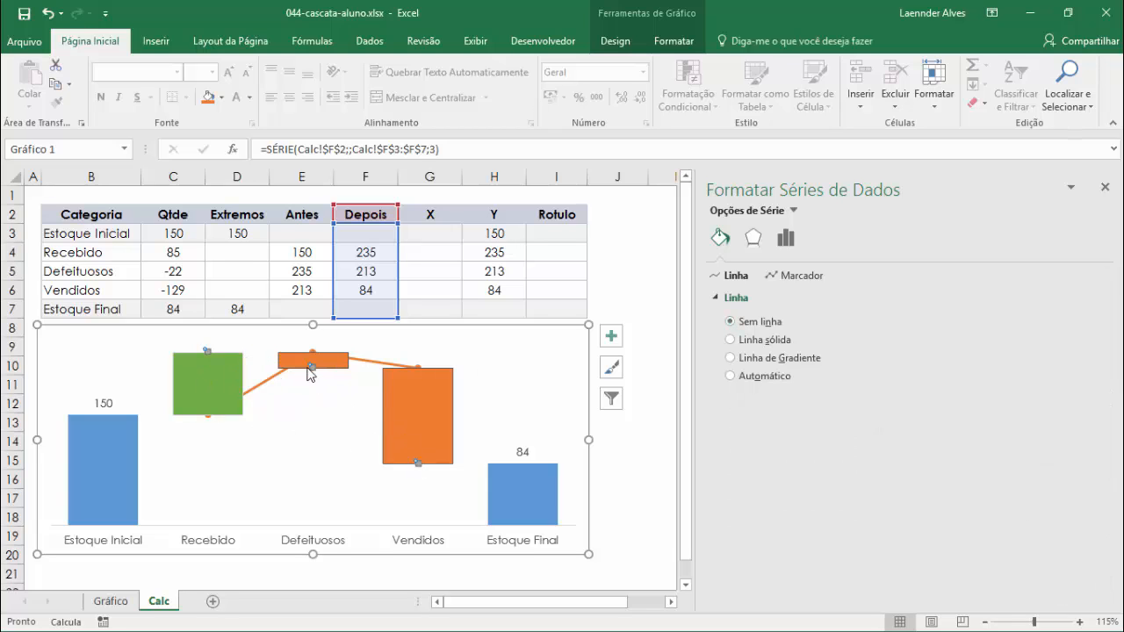
- Set the Depois series' marker option to Nenhum
click(801, 275)
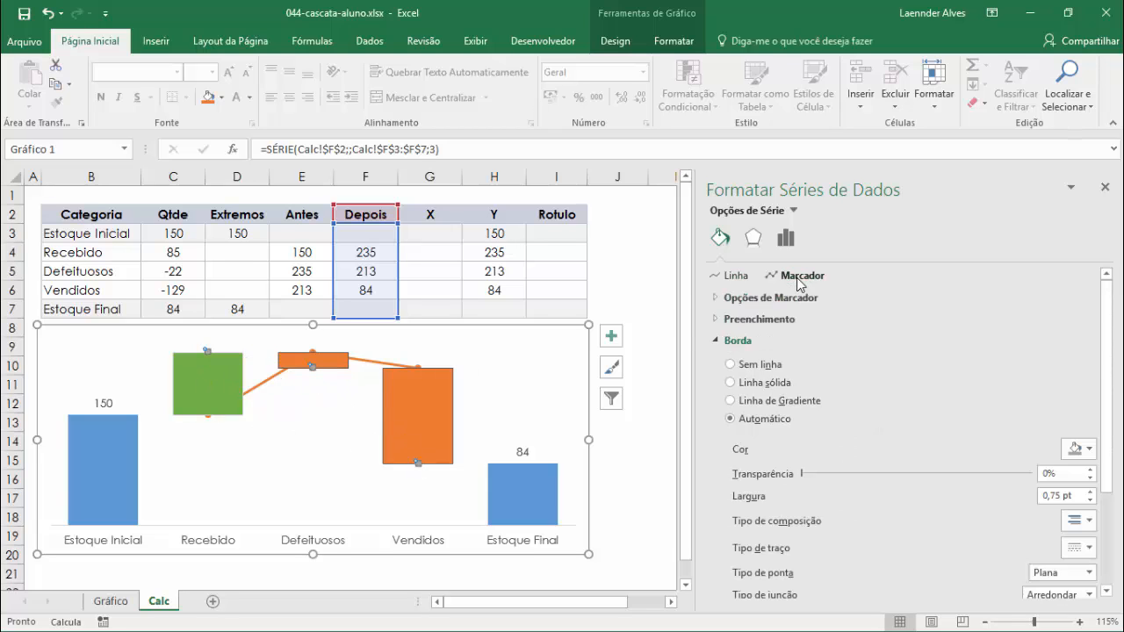
click(716, 341)
click(716, 298)
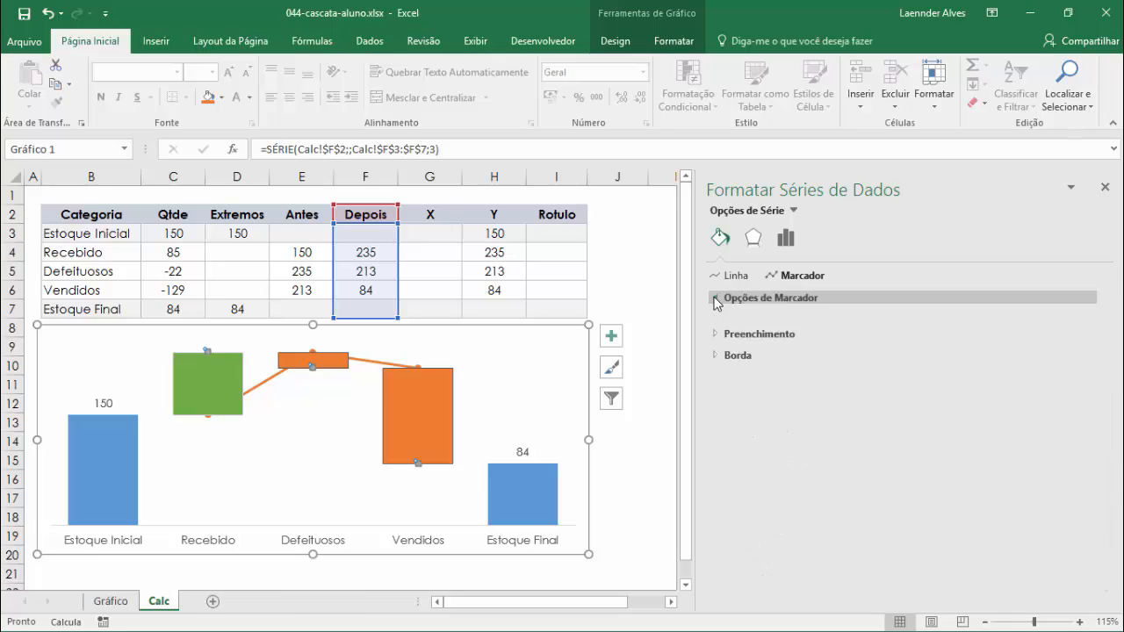
click(730, 338)
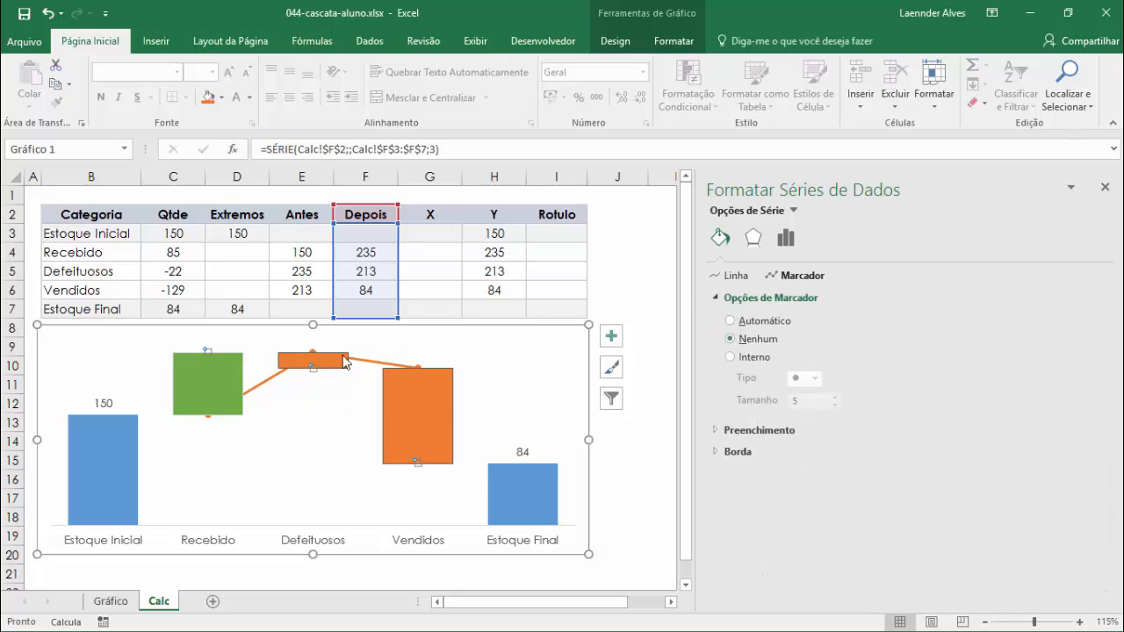
- Hide the Antes series by setting its markers to Nenhum and its line to Sem linha, and close the series formatting
click(371, 366)
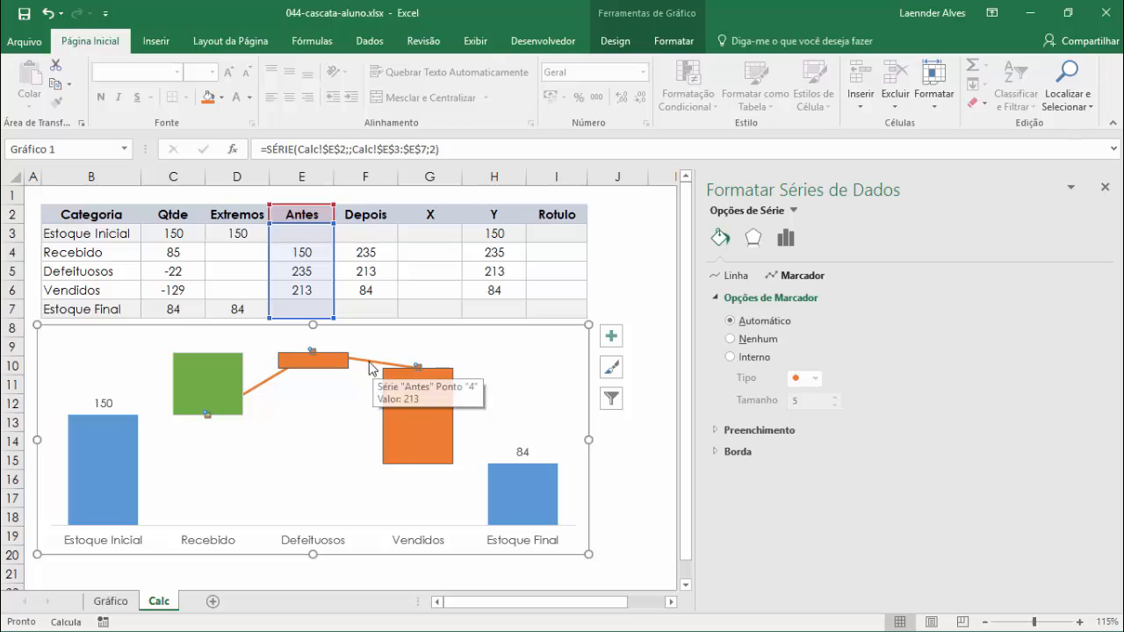
click(731, 339)
click(732, 278)
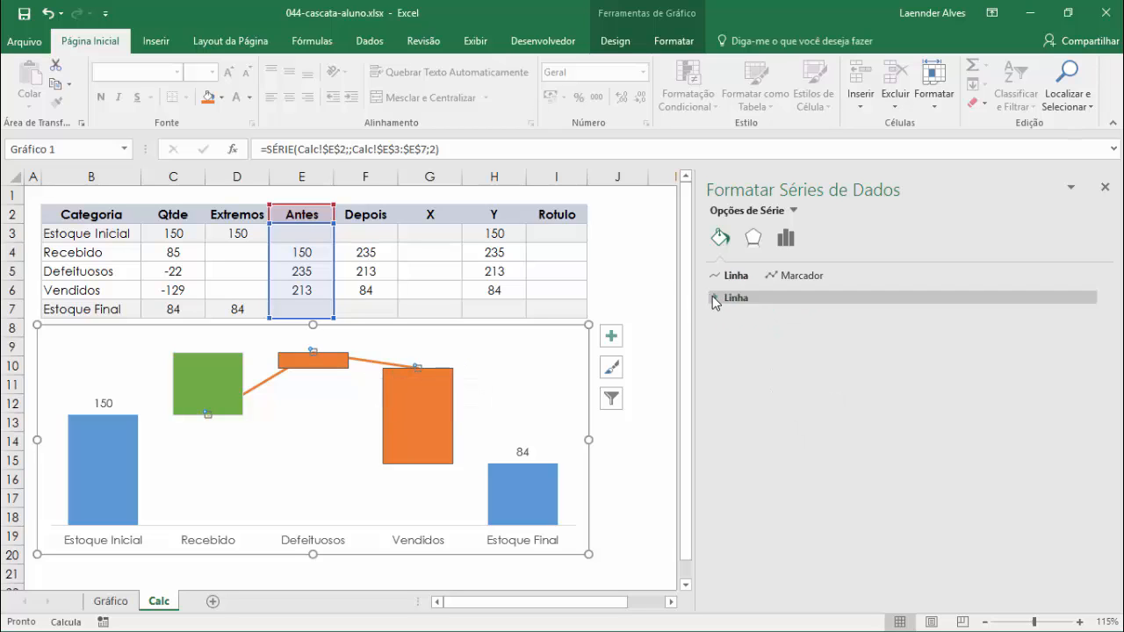
click(718, 296)
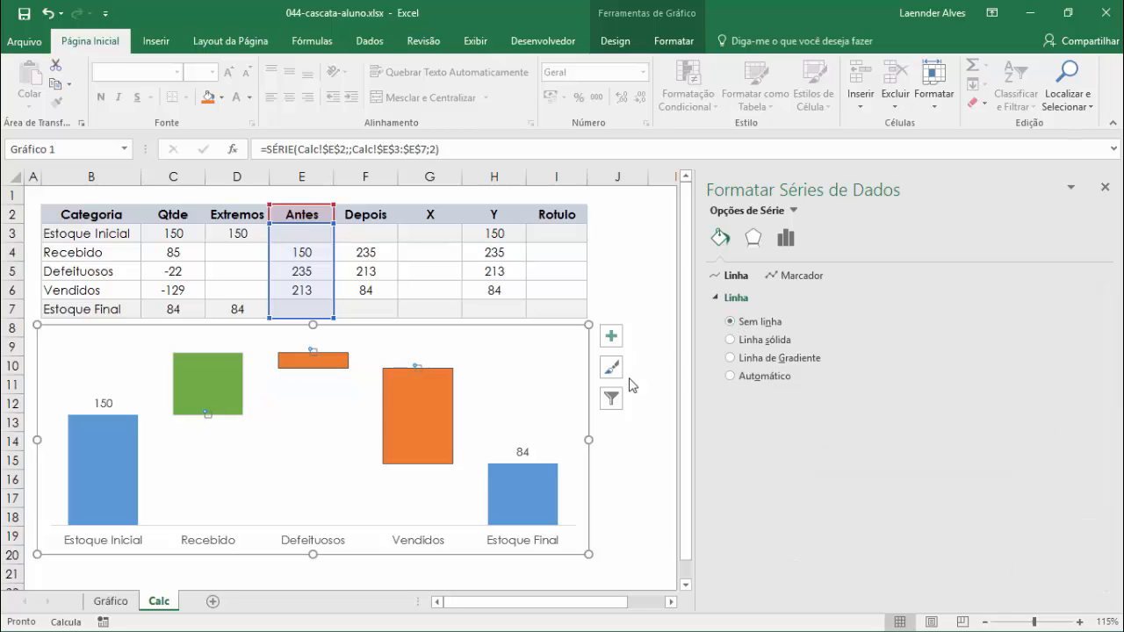
click(661, 346)
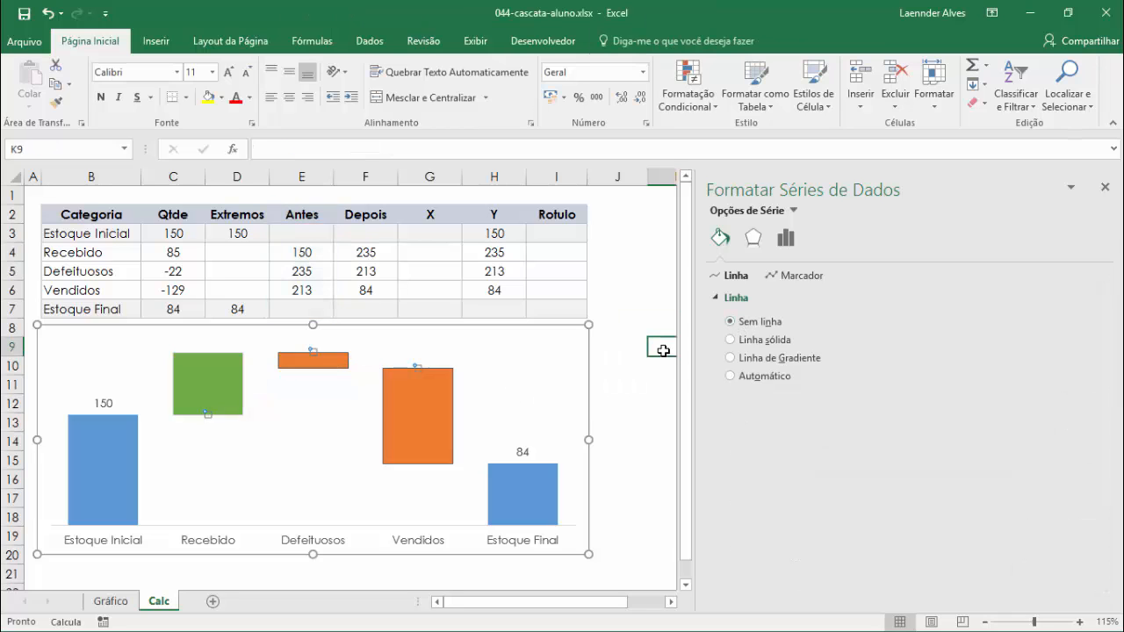
click(1105, 187)
click(776, 366)
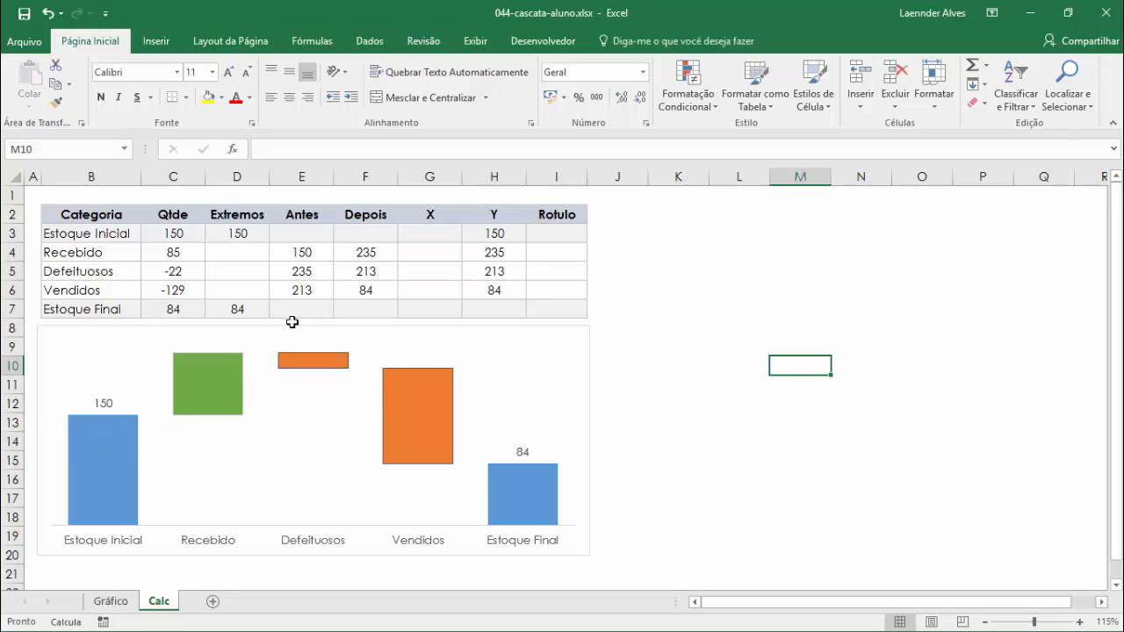
- Inspect the commands available for the upper bar at Recebido, and compare consecutive Depois values with the upper edges of the floating bars
right_click(218, 382)
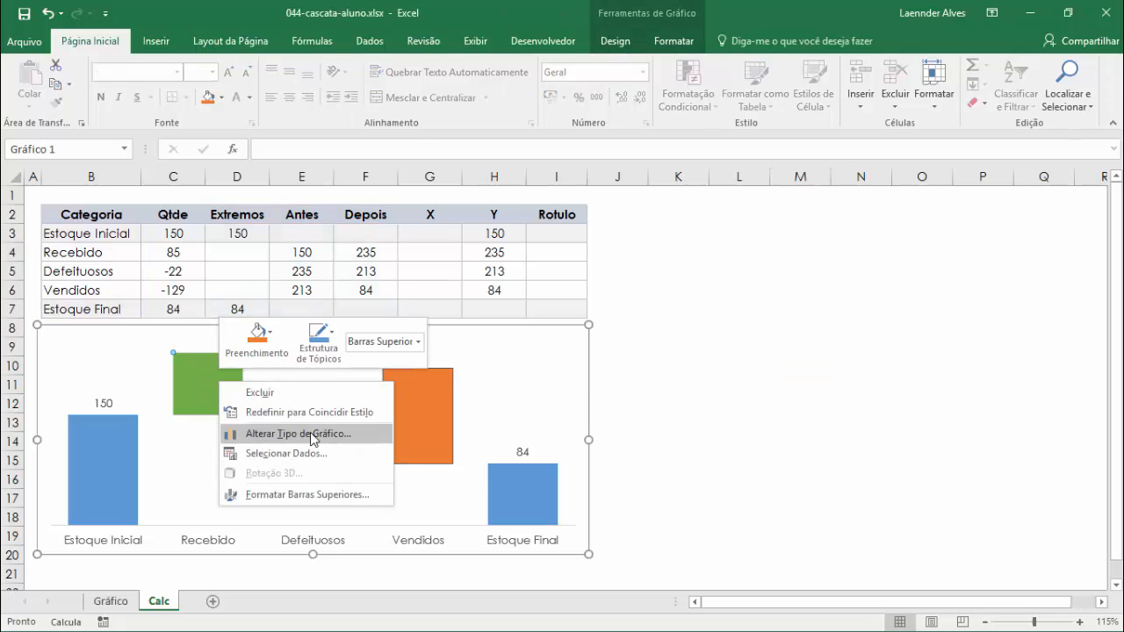
key(Escape)
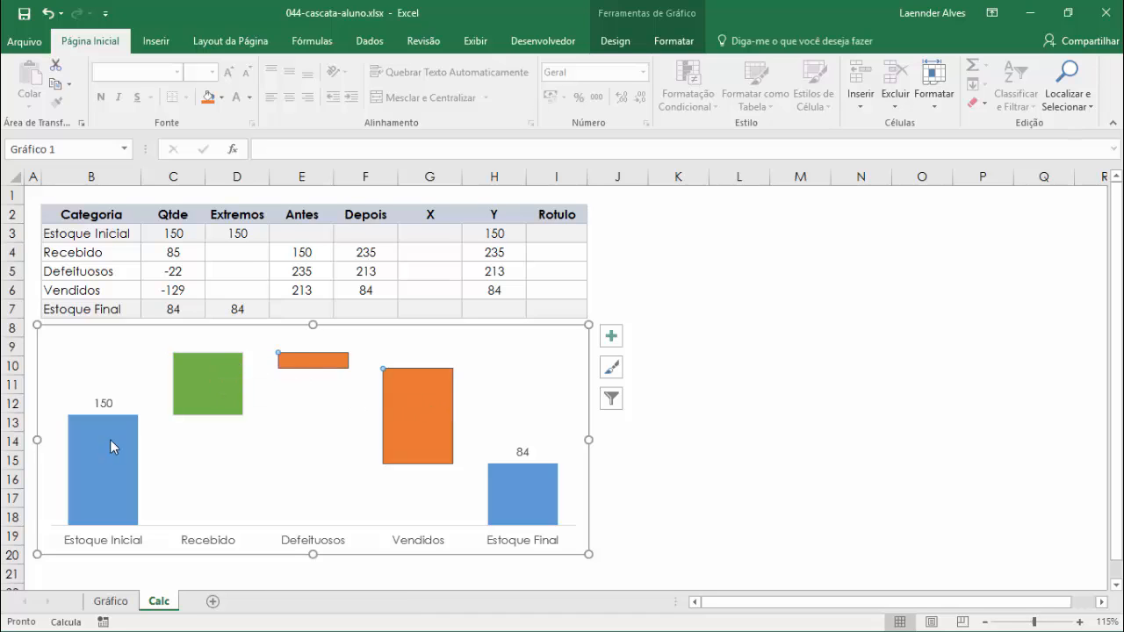
mouse_move(111, 451)
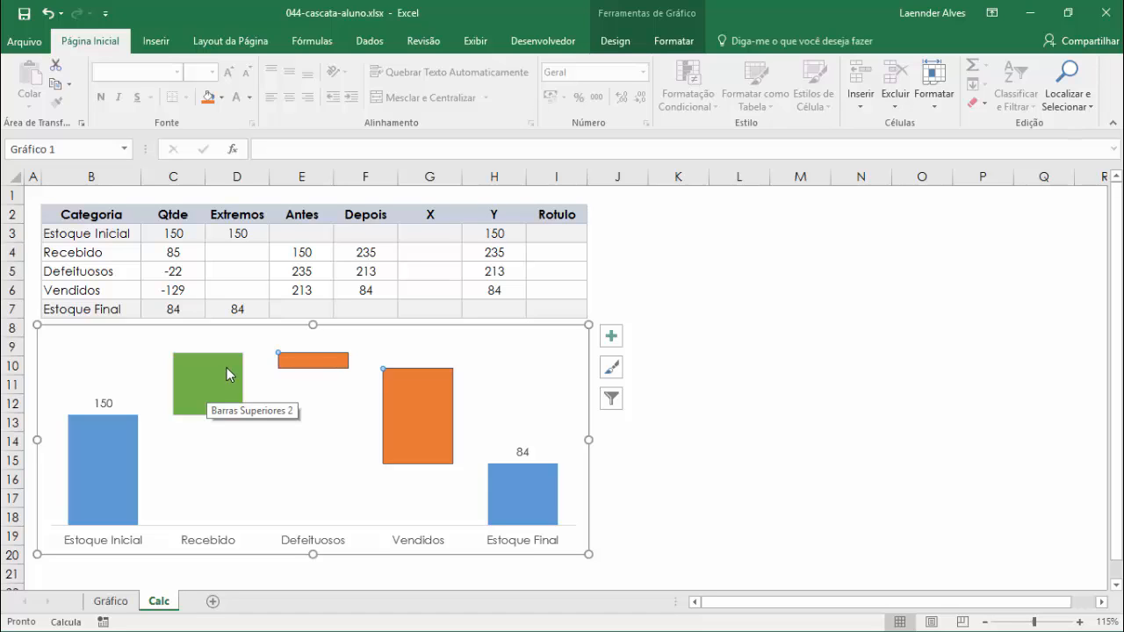
mouse_move(213, 353)
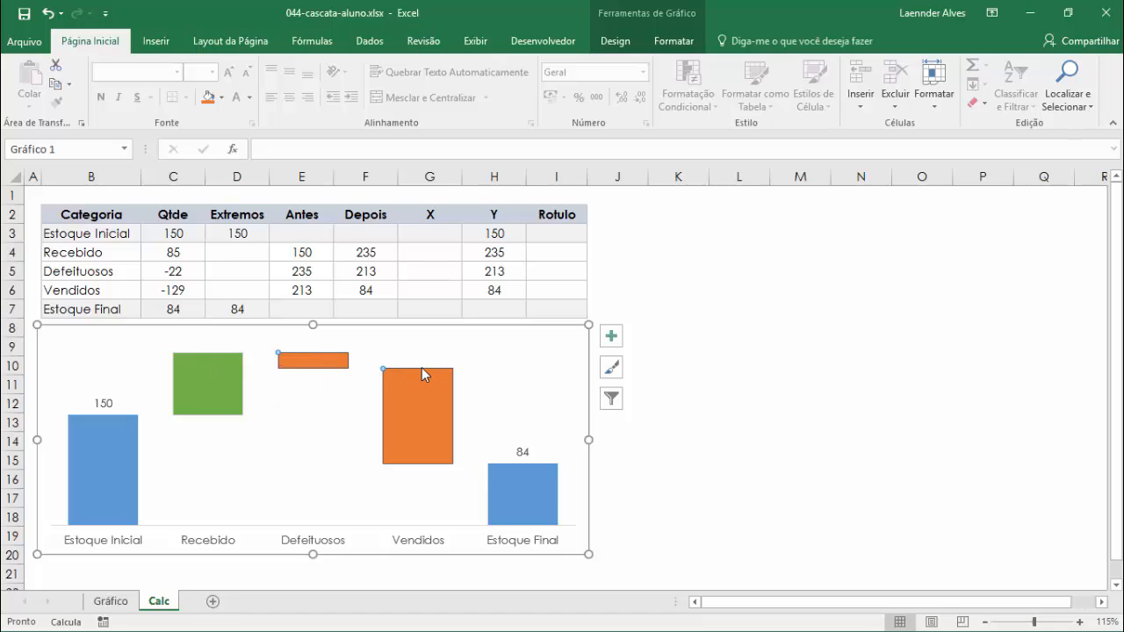
mouse_move(422, 369)
click(550, 251)
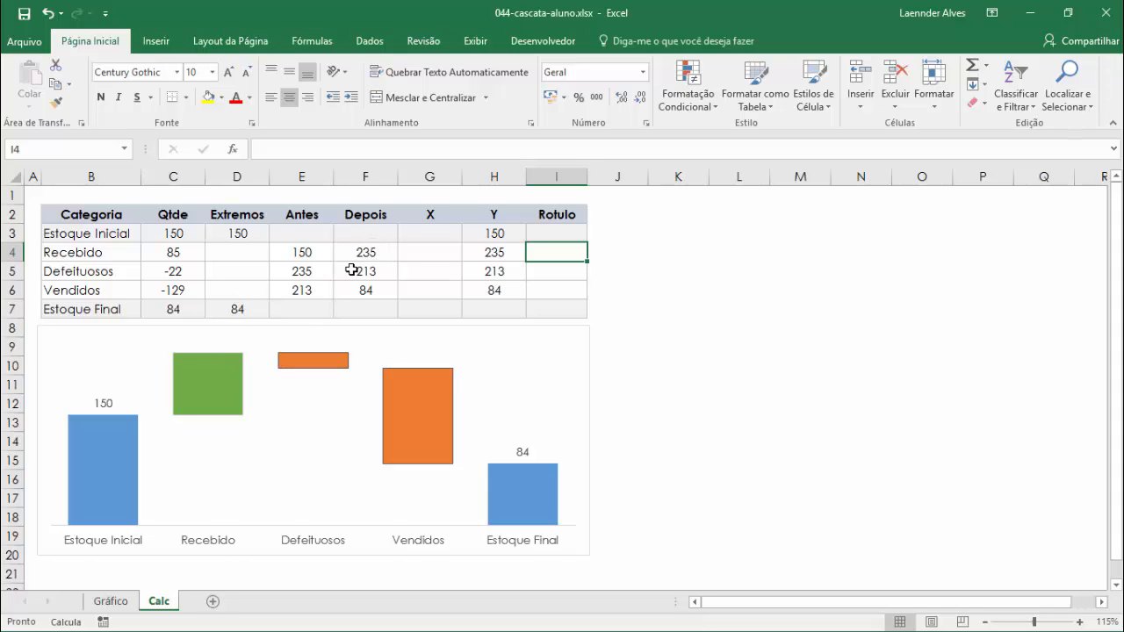
drag(366, 234, 367, 249)
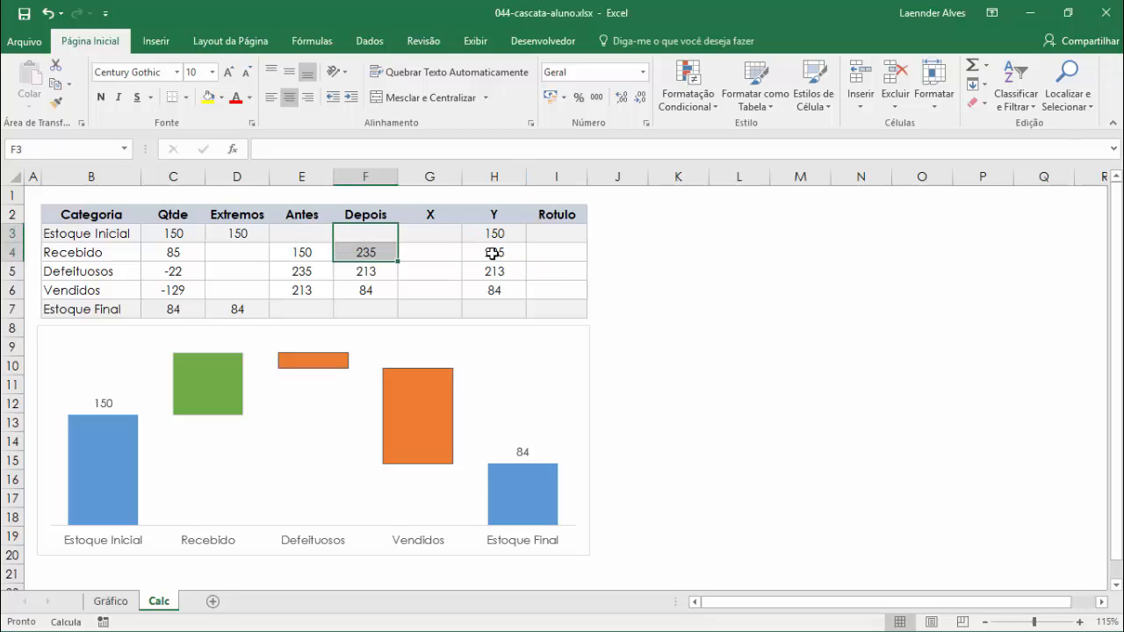
click(565, 255)
click(366, 254)
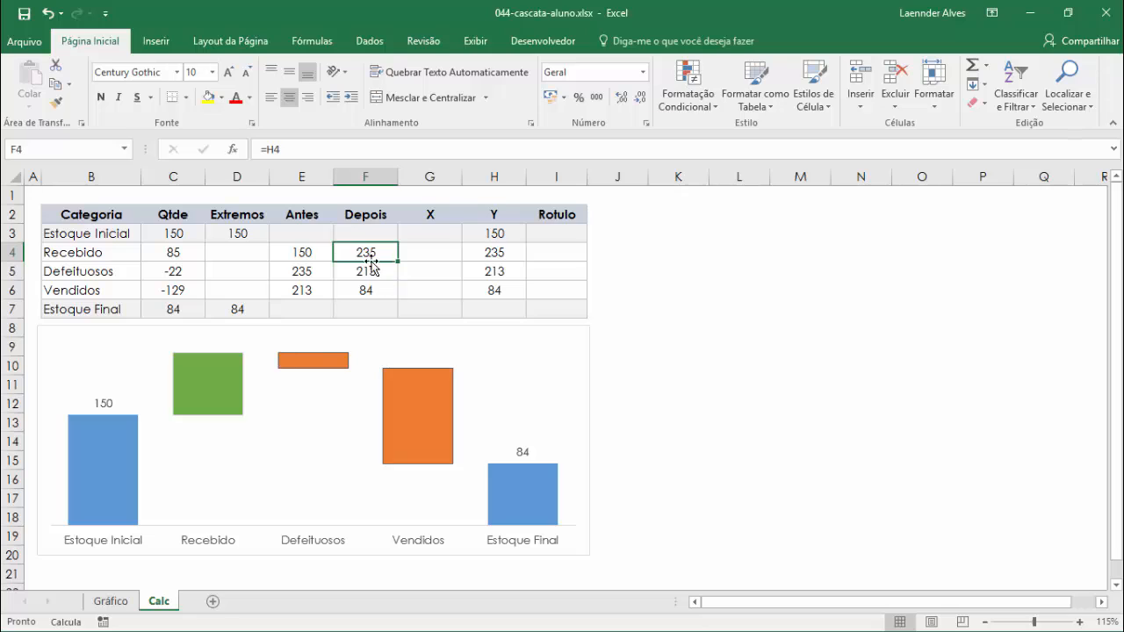
drag(369, 257, 368, 271)
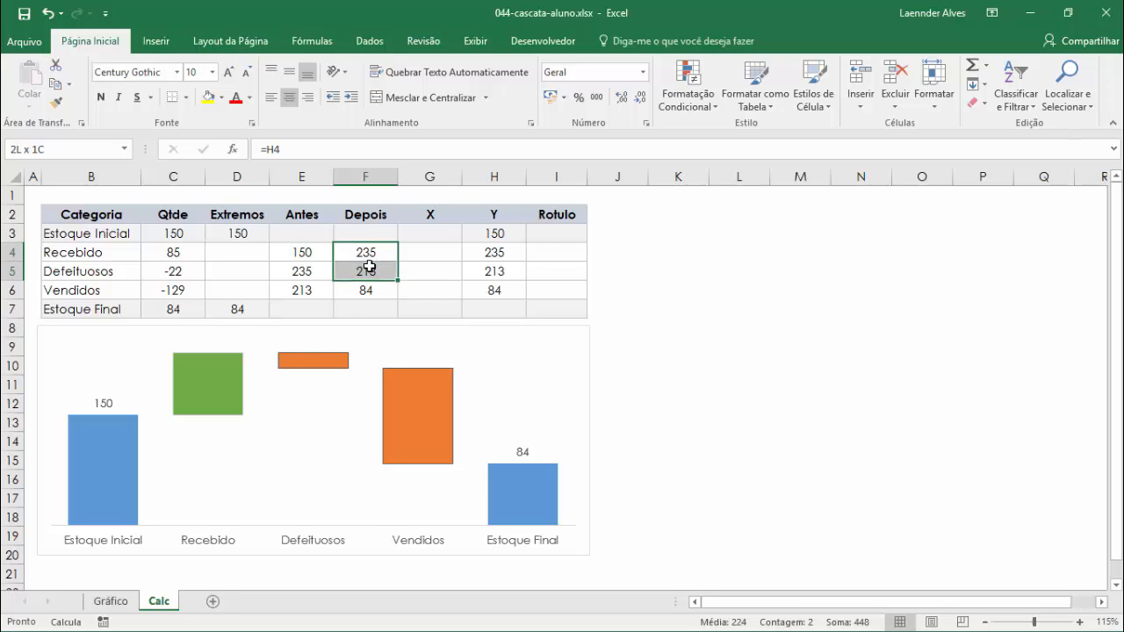
click(550, 270)
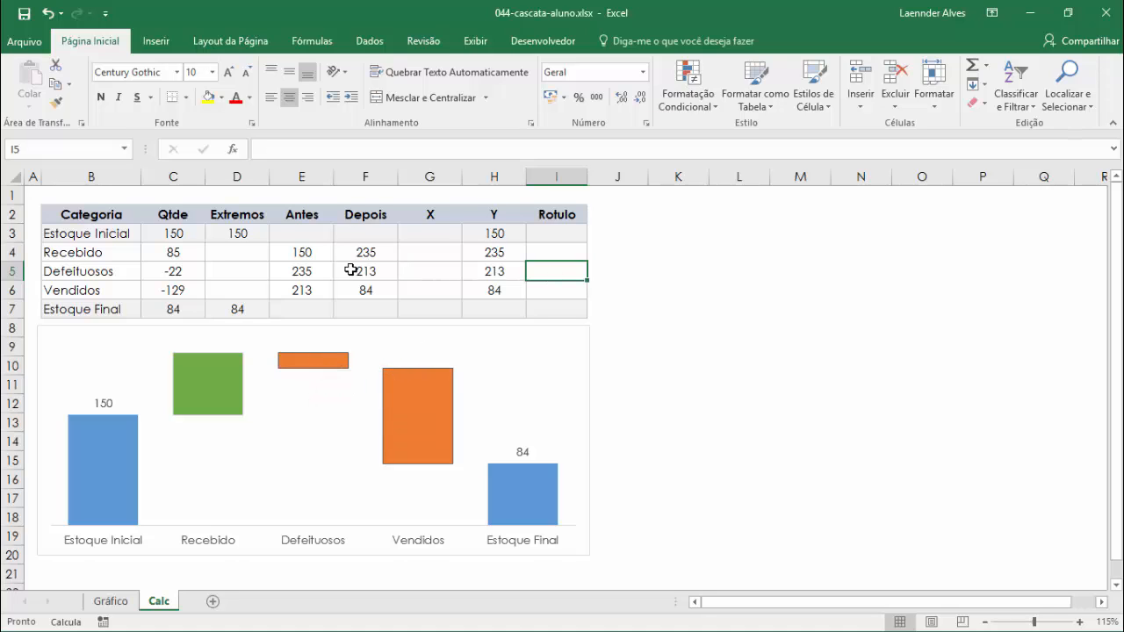
drag(368, 274, 370, 289)
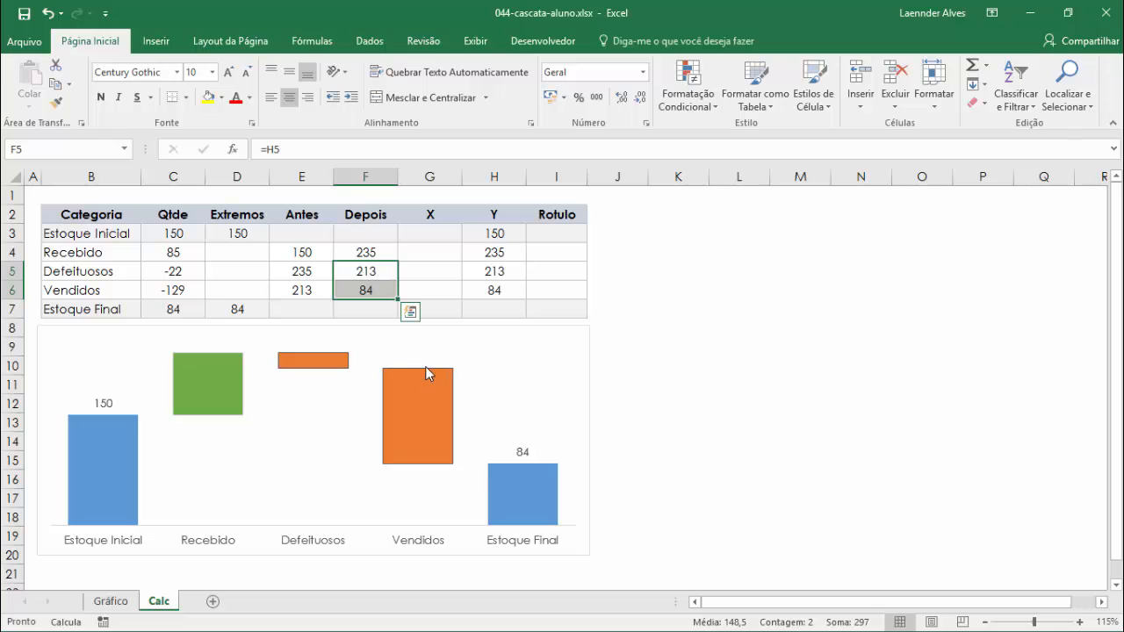
mouse_move(422, 375)
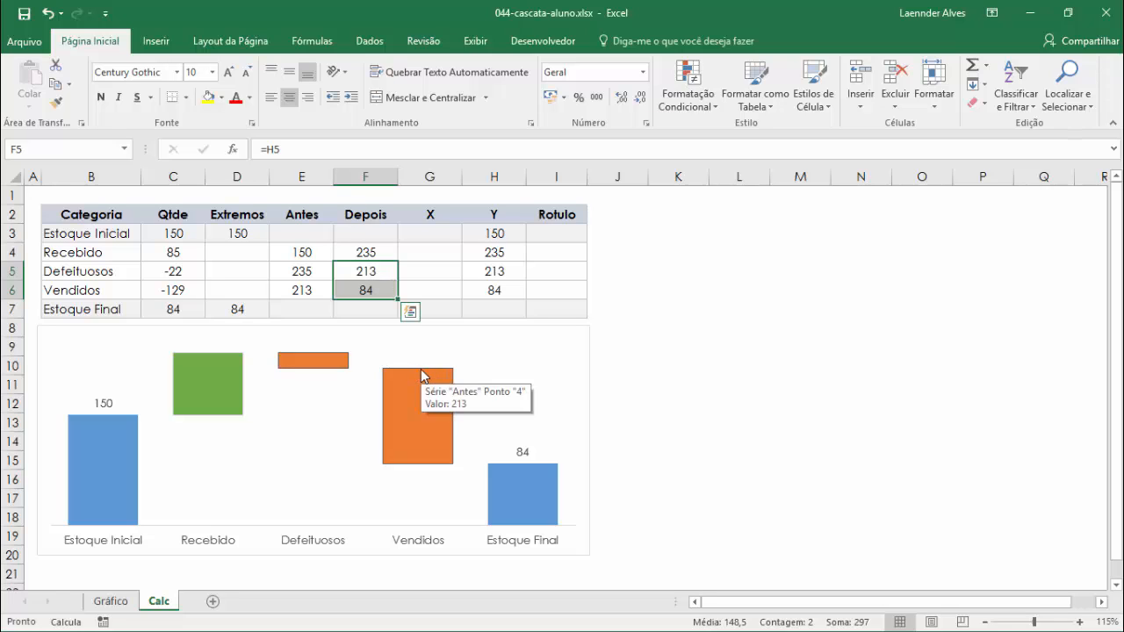
- Enter =MÁXIMO(F3:F4) in cell I4, the Rotulo column of the Recebido row
click(556, 258)
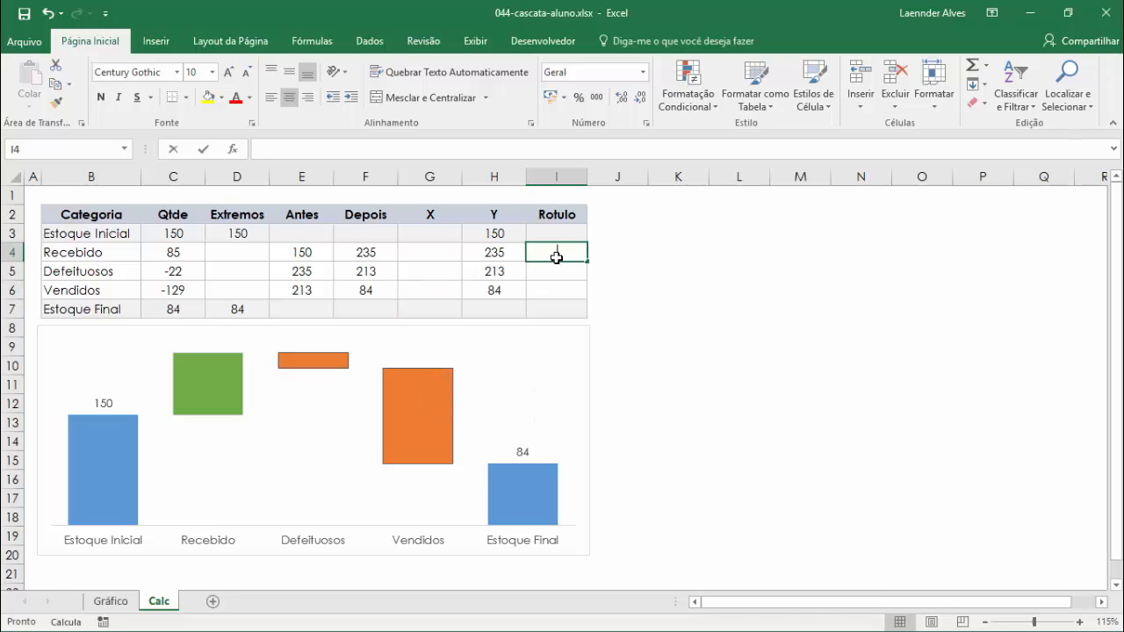
text(=máx)
key(Tab)
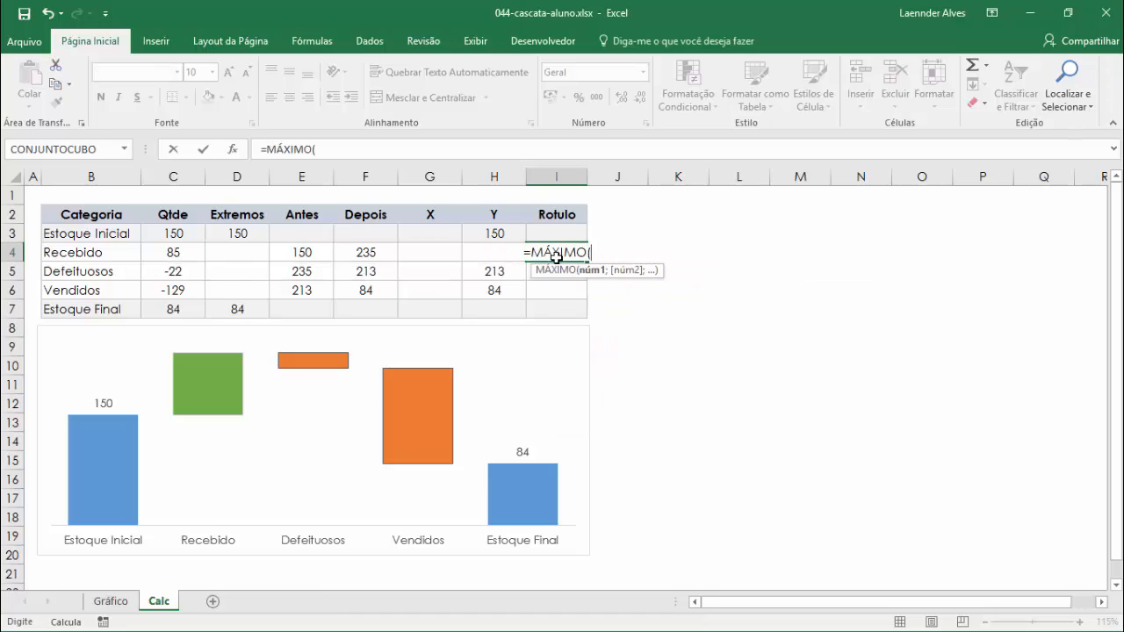
key(Left)
key(Left)
key(Left)
key(shift+Up)
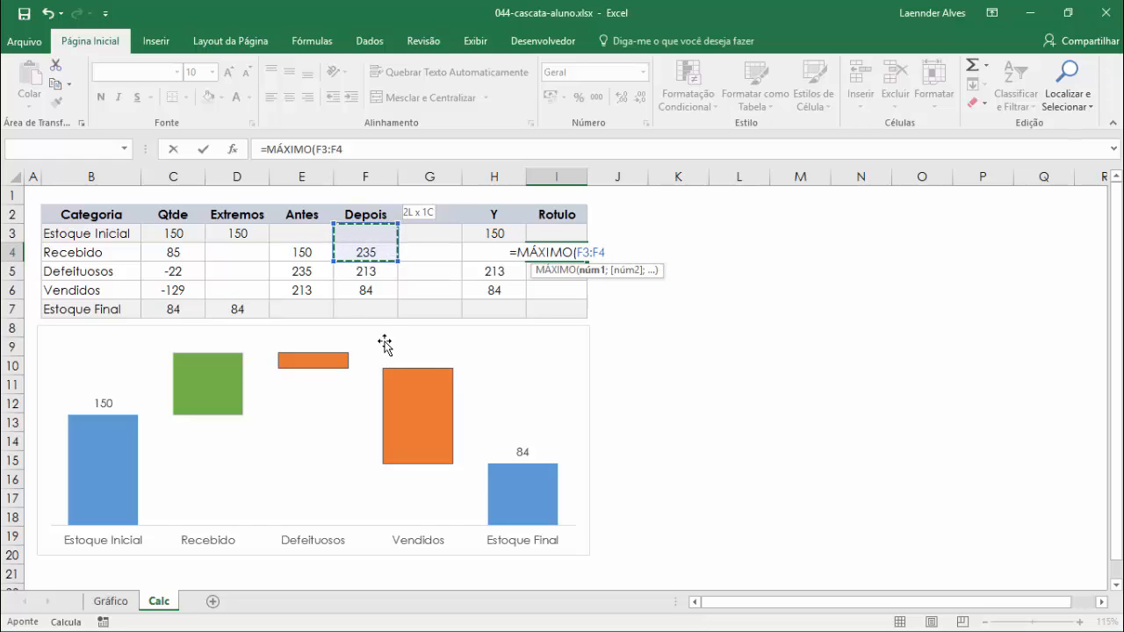
key(ctrl+Return)
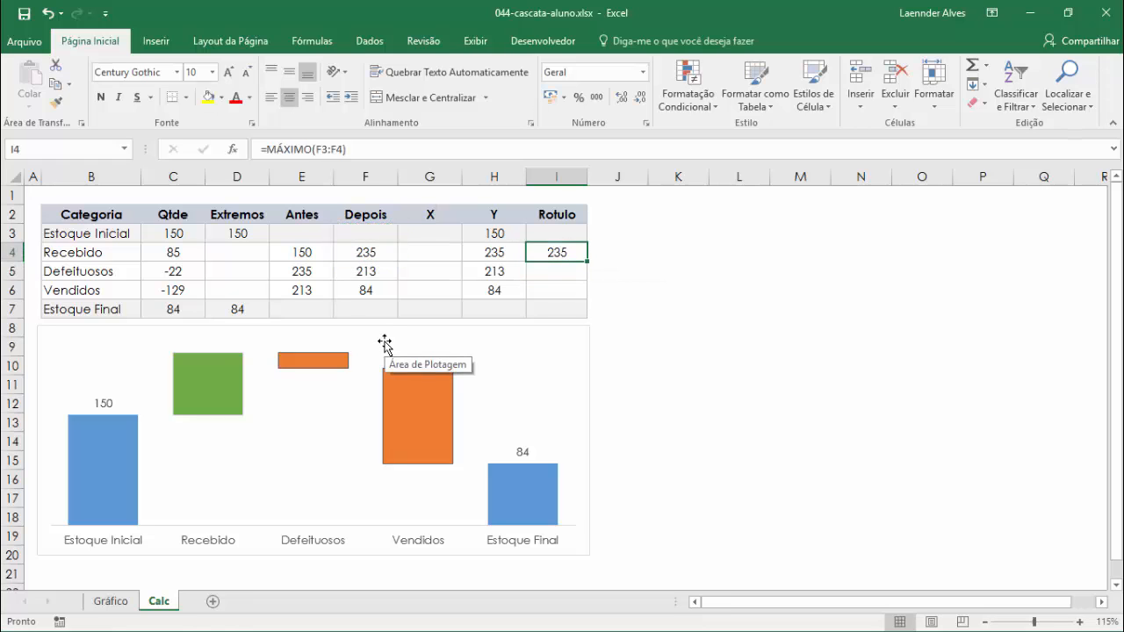
- Fill the Rotulo formula from I4 down to I6 and check the copied formulas
key(ctrl+c)
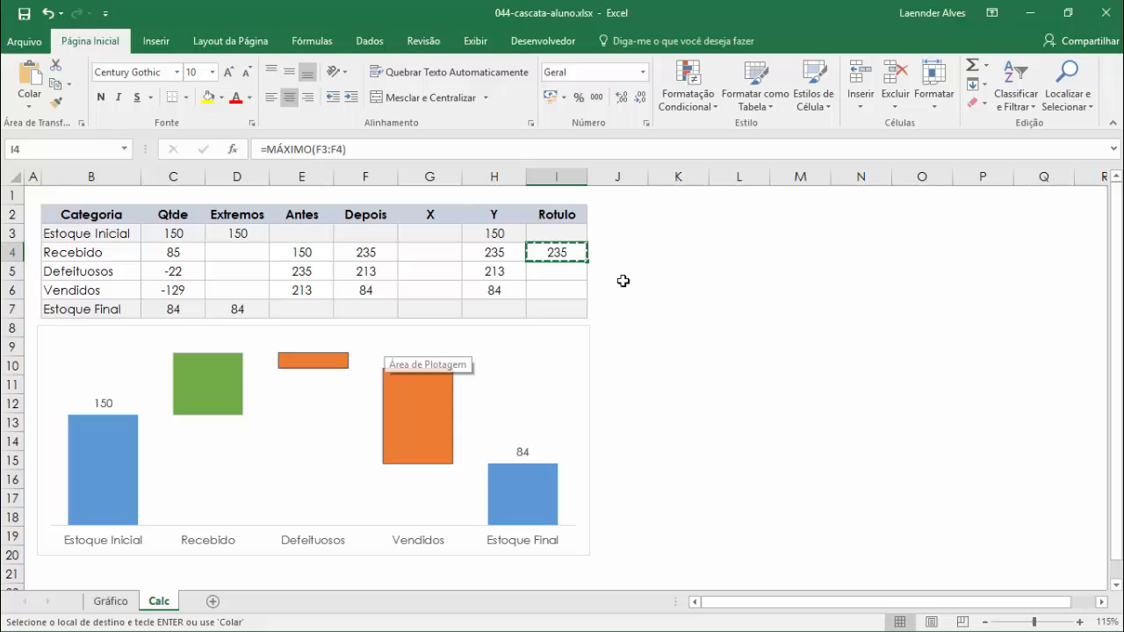
drag(586, 262, 582, 295)
click(580, 274)
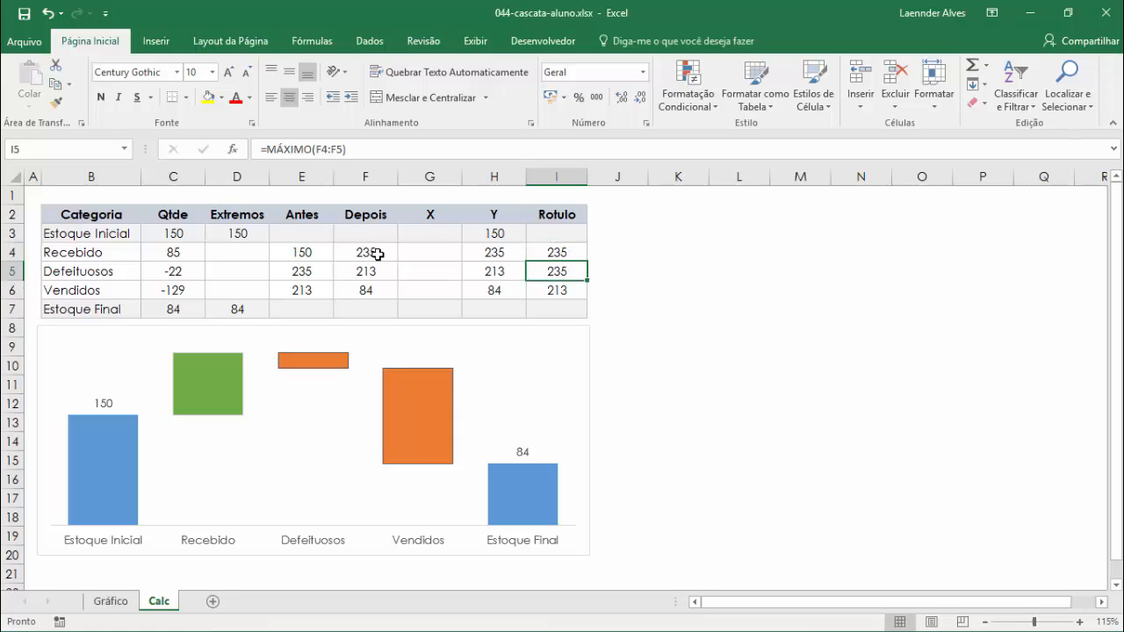
click(573, 287)
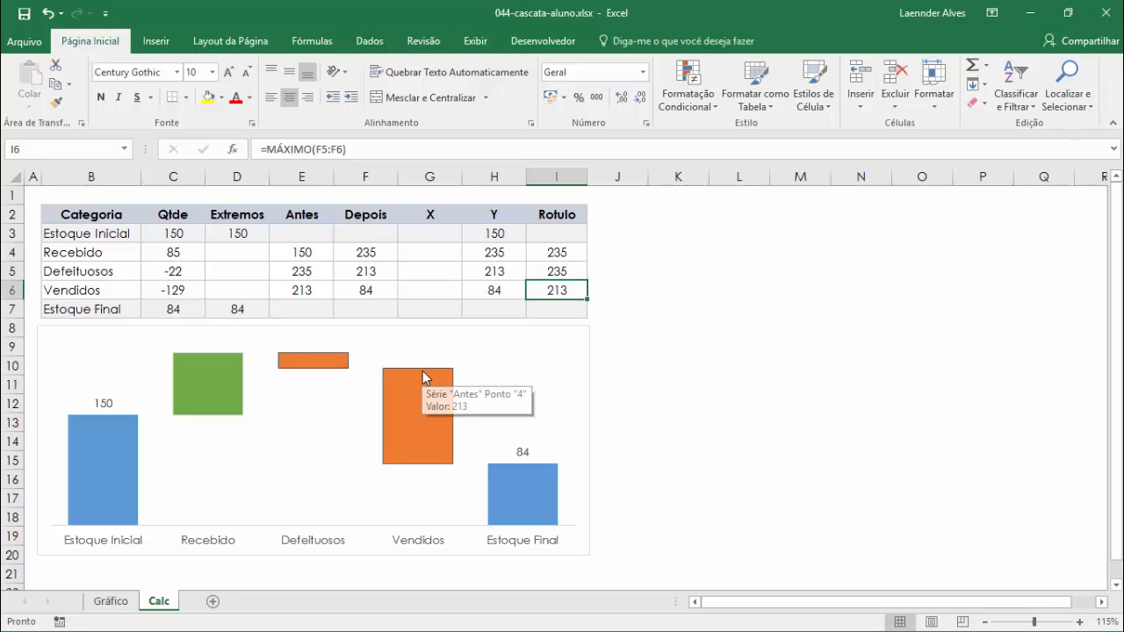
- Add a data series named Rótulo to the chart with the values =Calc!$I$3:$I$7
click(578, 336)
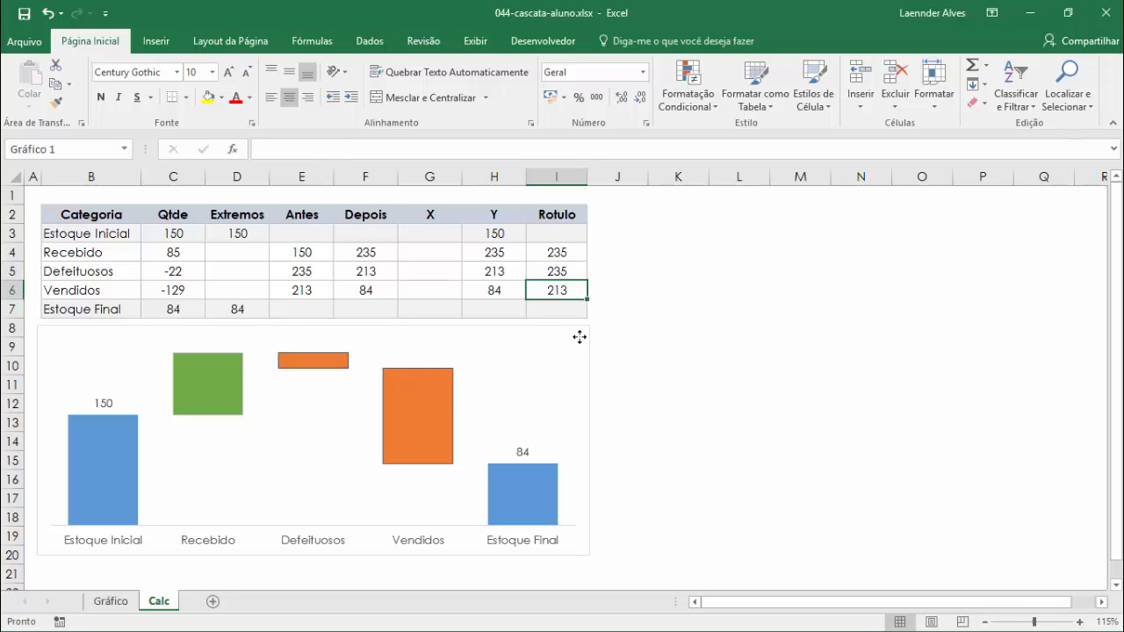
click(614, 42)
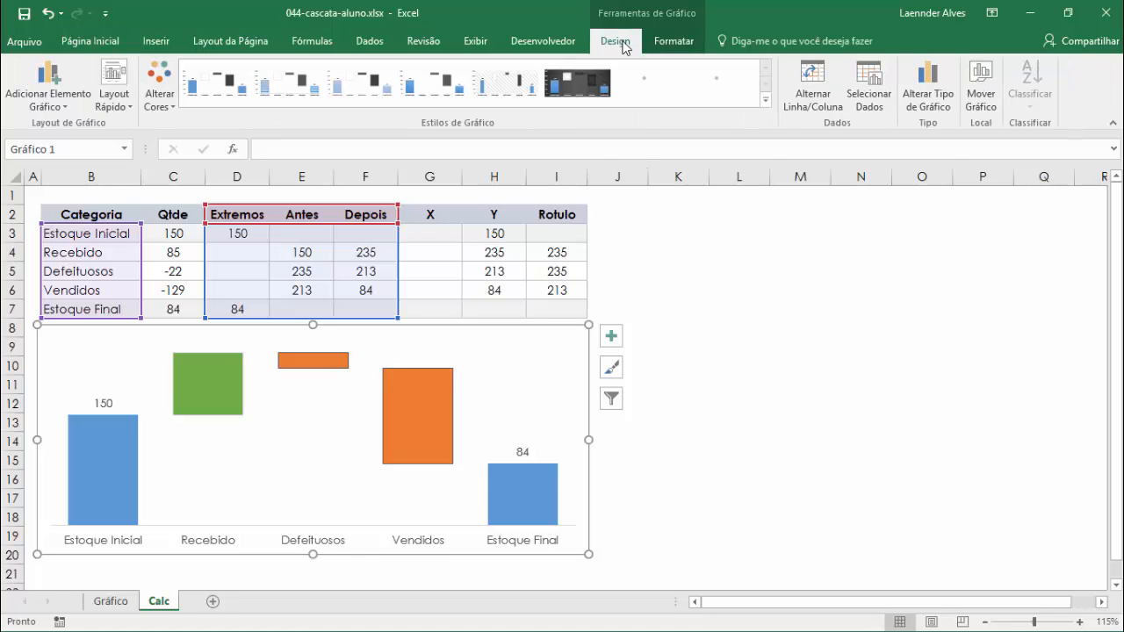
click(868, 92)
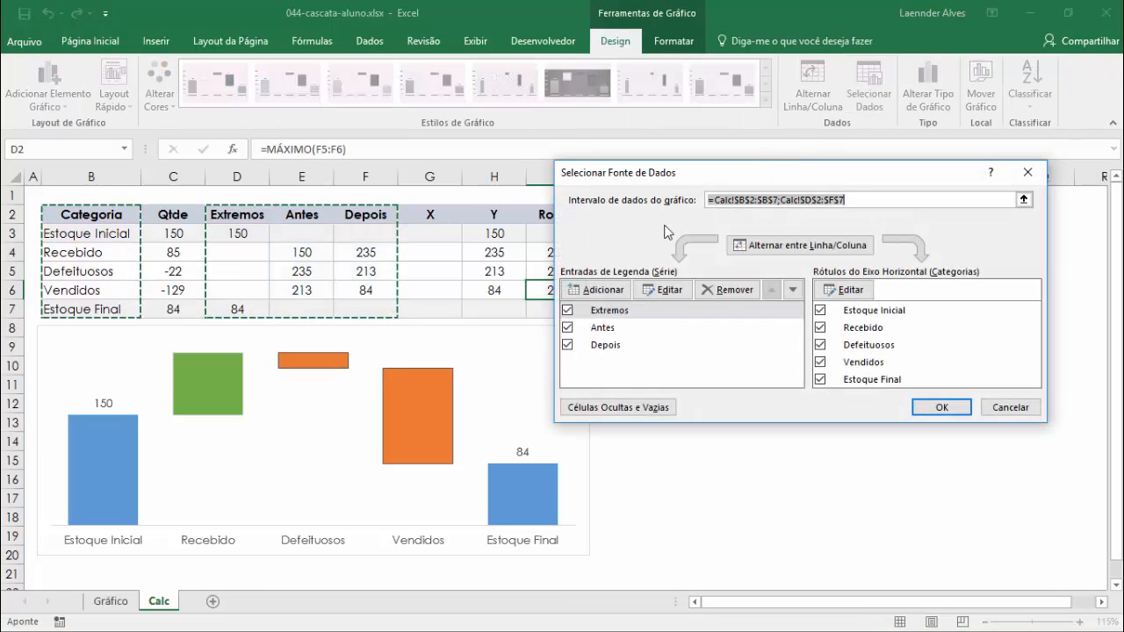
click(598, 289)
text(R)
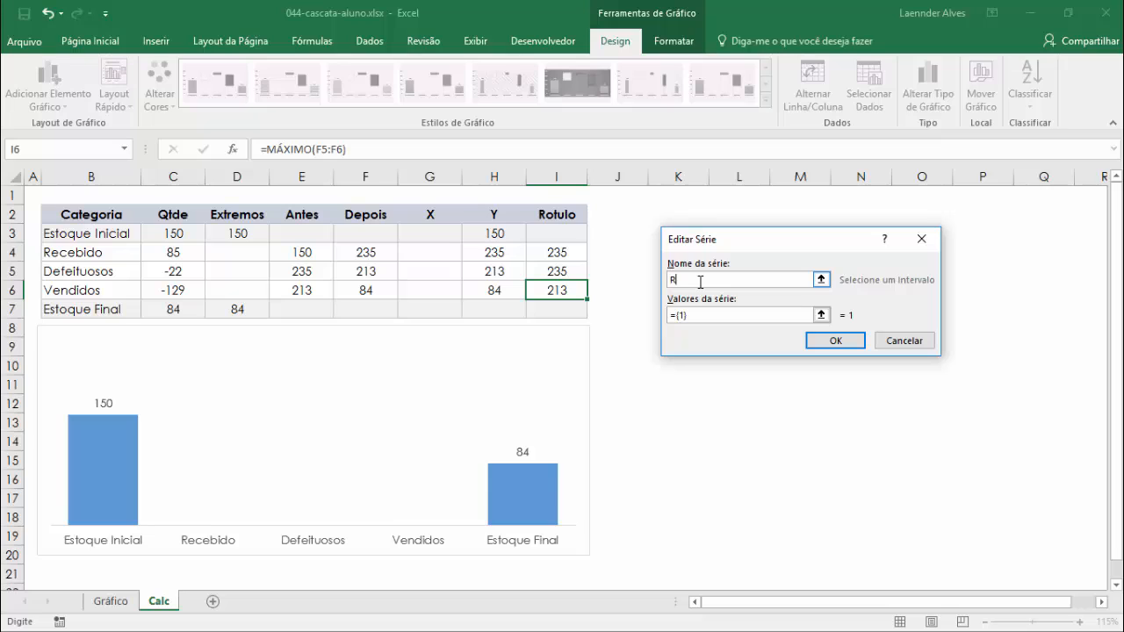
text(ótulo)
drag(709, 315, 669, 314)
key(BackSpace)
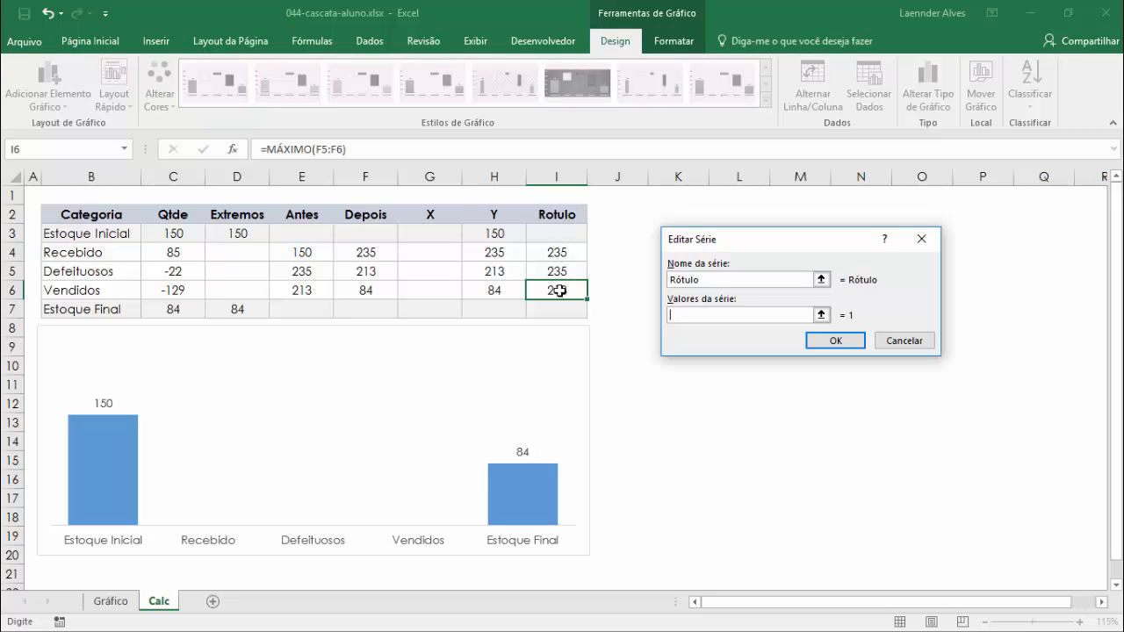
drag(565, 231, 560, 309)
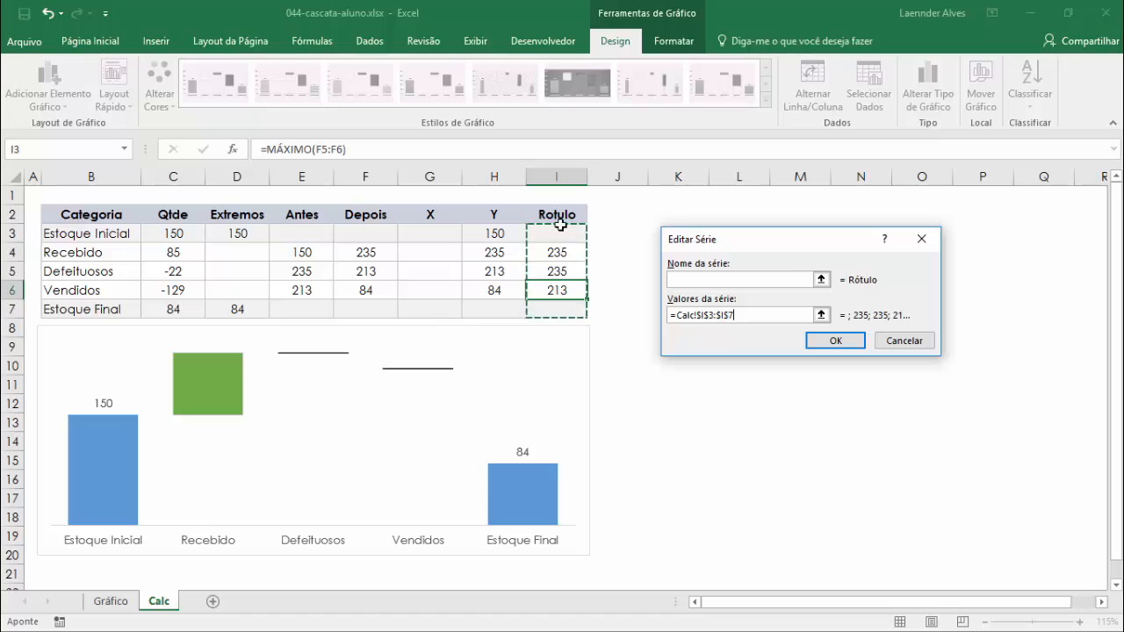
click(831, 342)
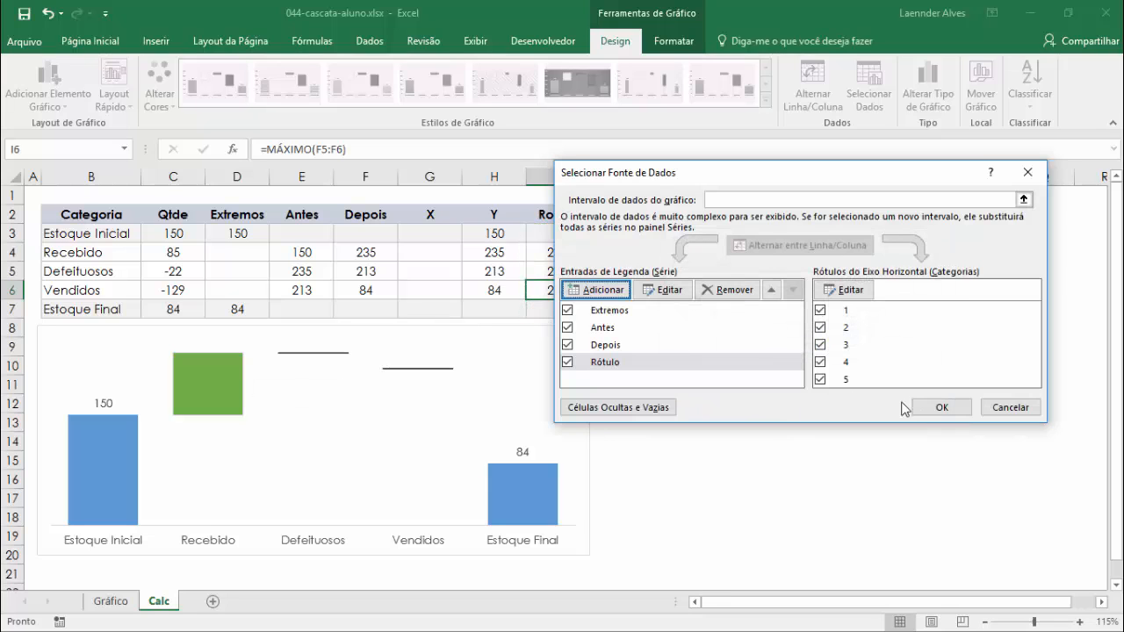
click(936, 407)
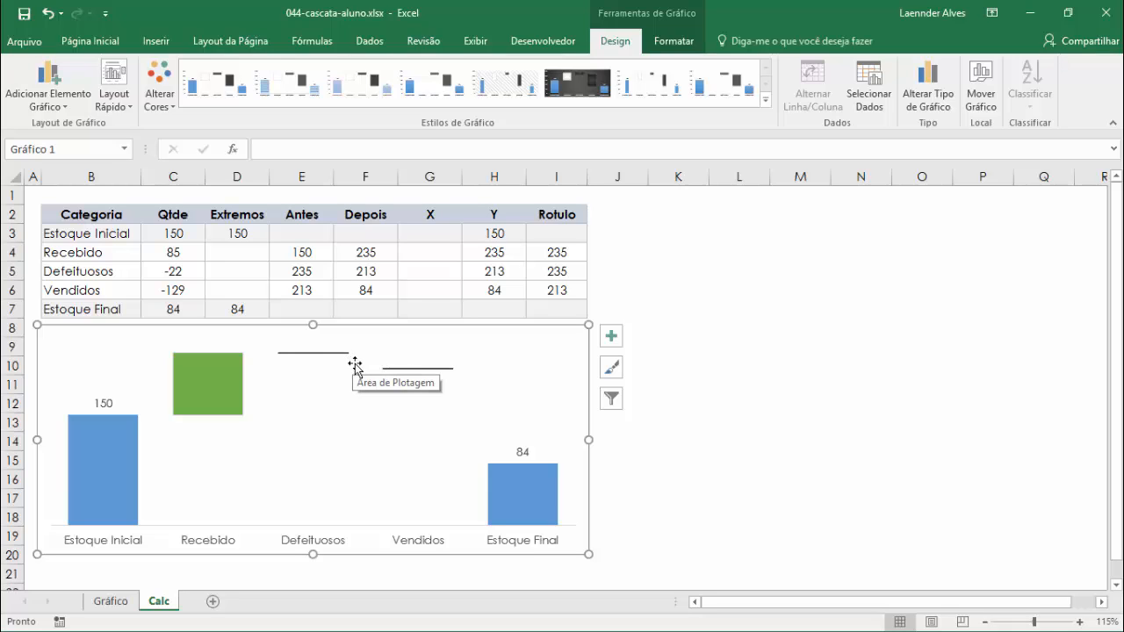
- Assign the Rótulo series to the secondary axis as a Linha in the chart's custom combination
right_click(221, 386)
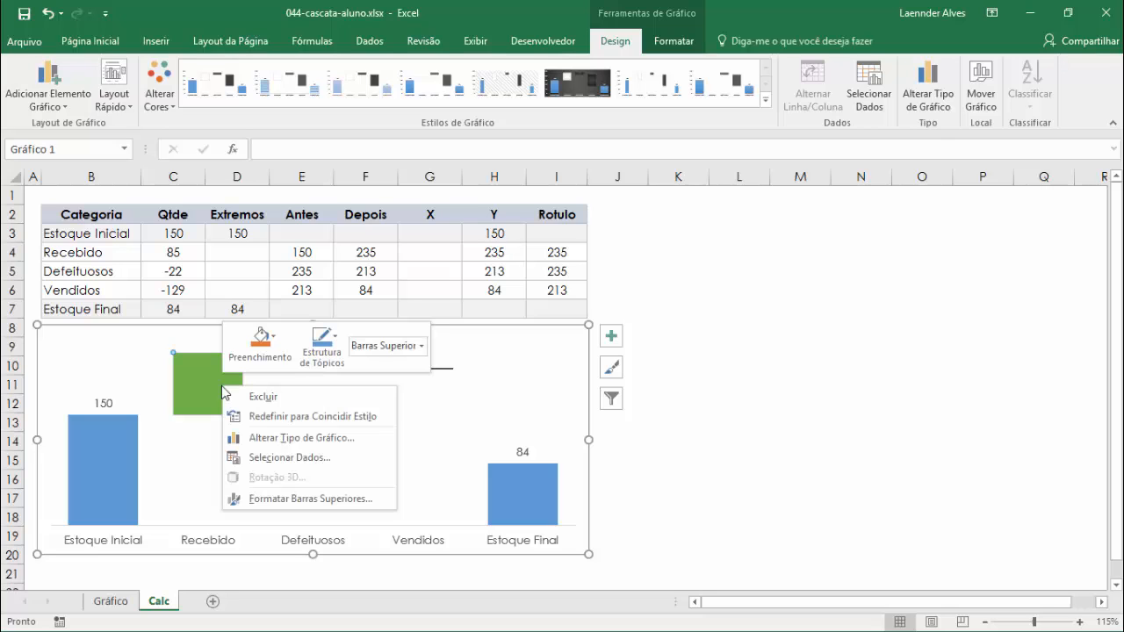
click(301, 437)
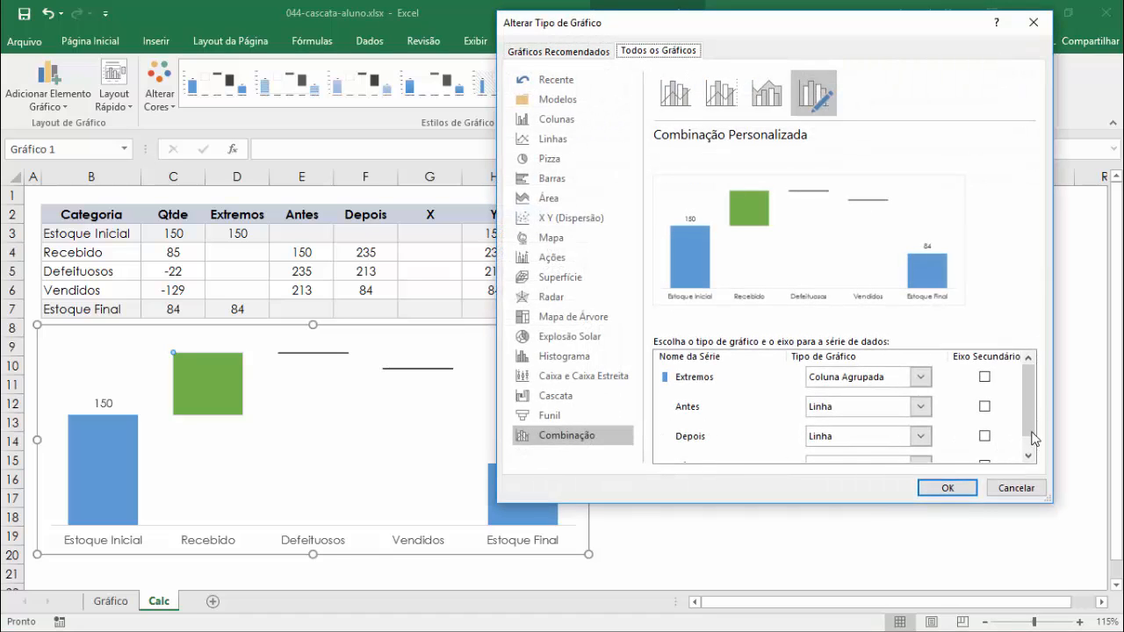
drag(1033, 439, 1025, 454)
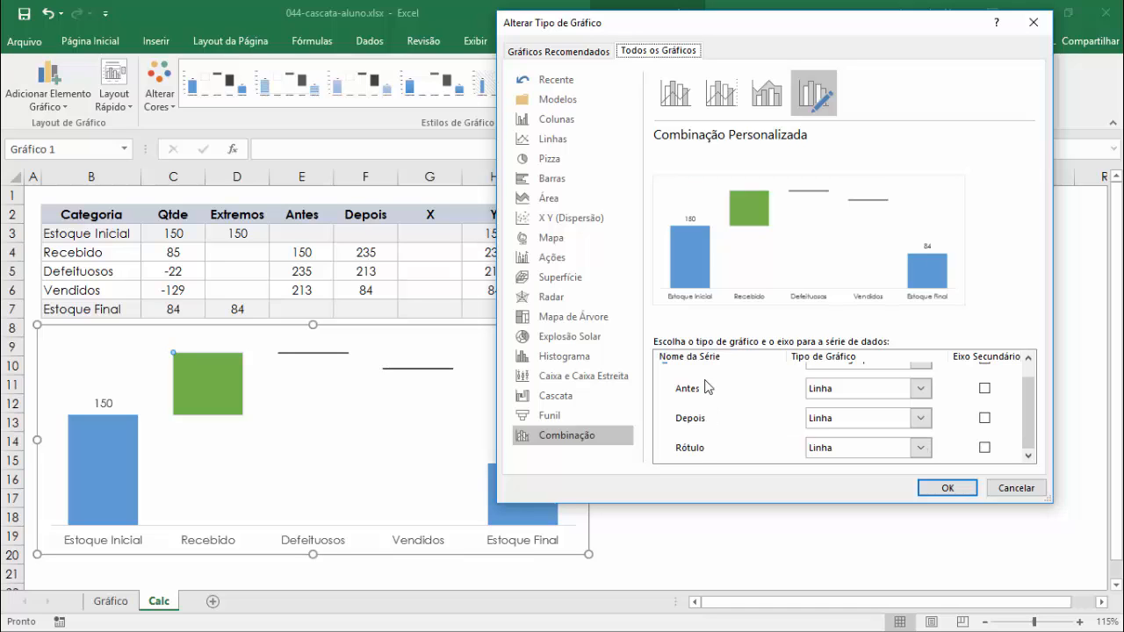
click(985, 449)
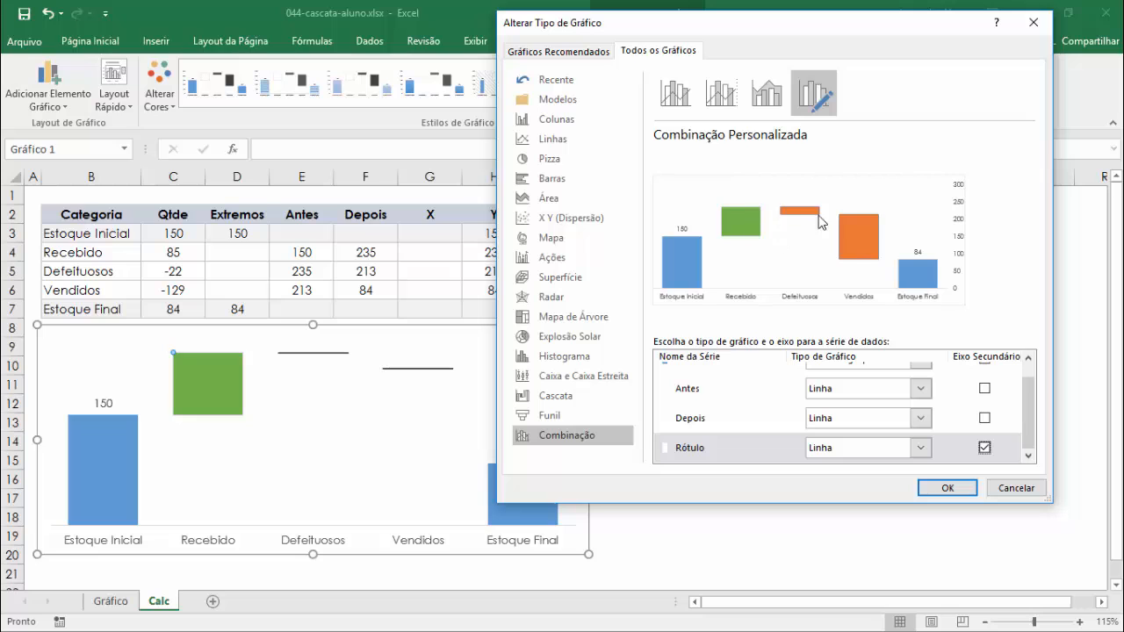
click(940, 490)
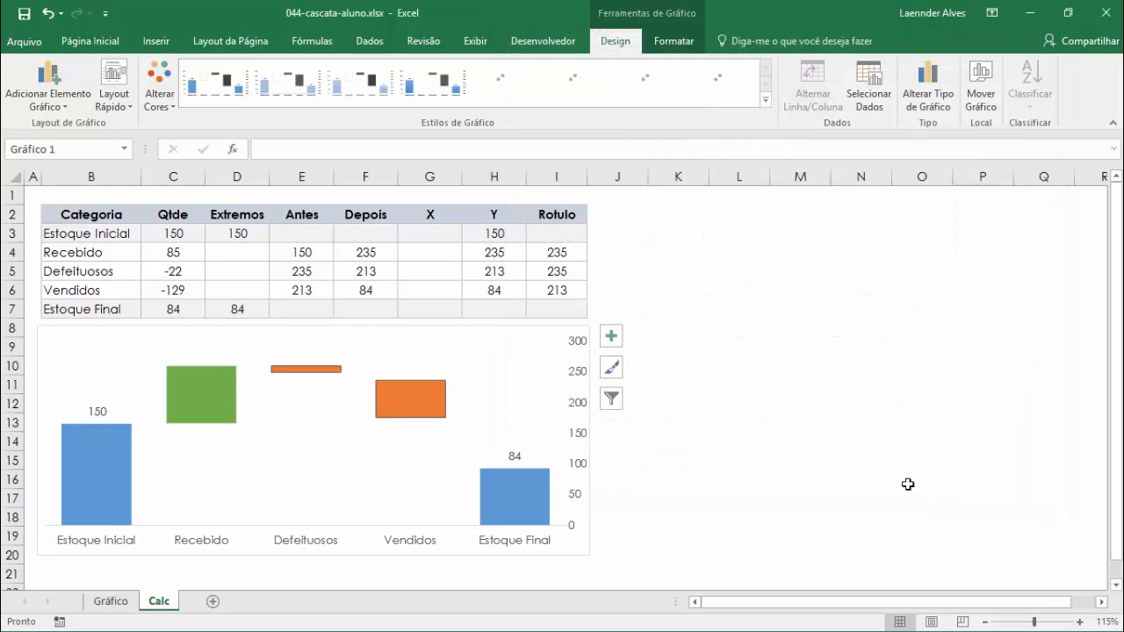
- Give the Rótulo series a solid line and Interno markers
click(199, 380)
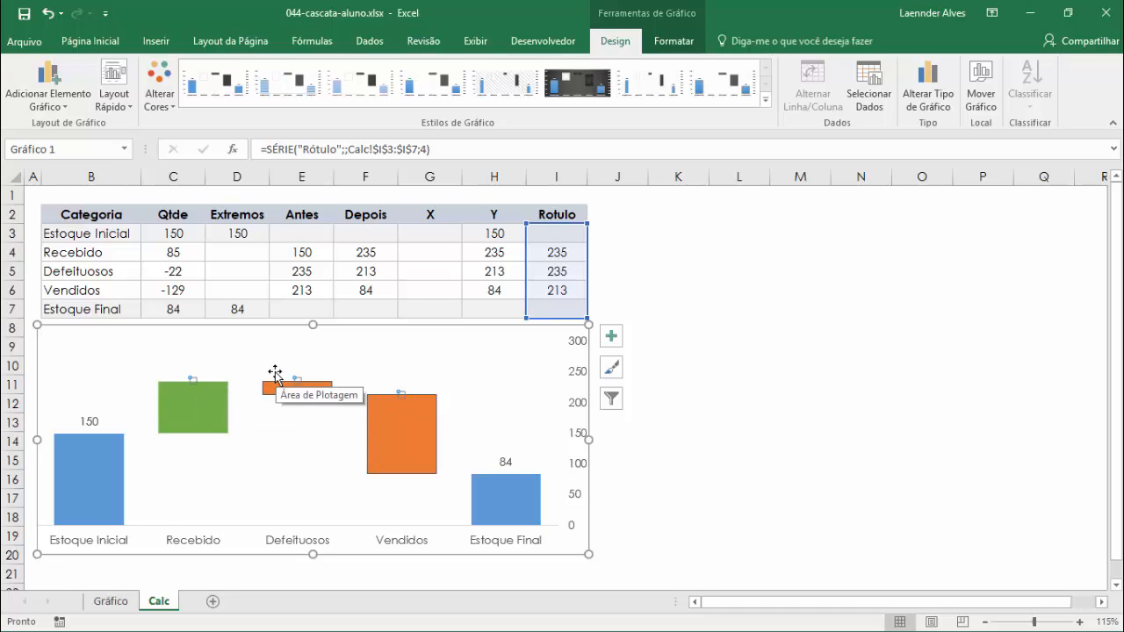
right_click(192, 379)
click(290, 534)
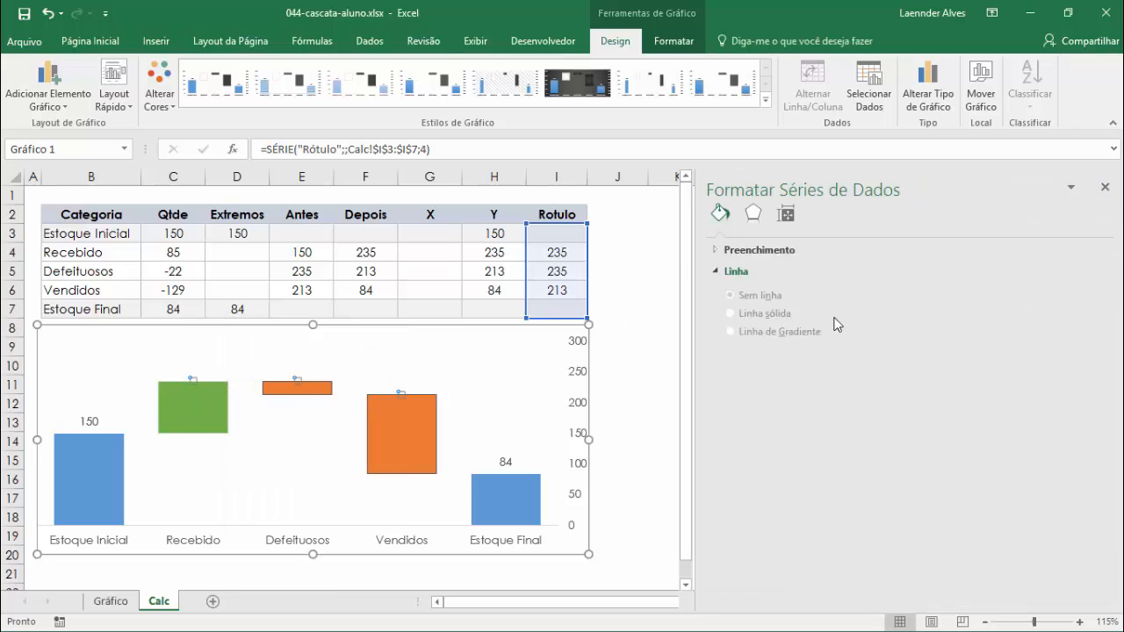
click(720, 237)
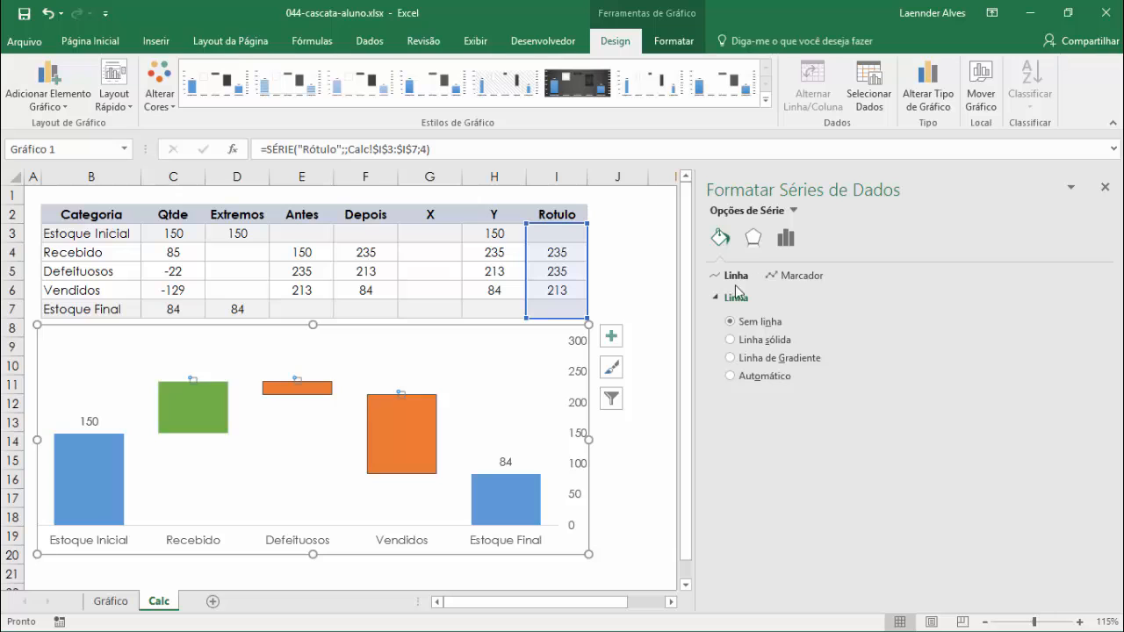
click(730, 341)
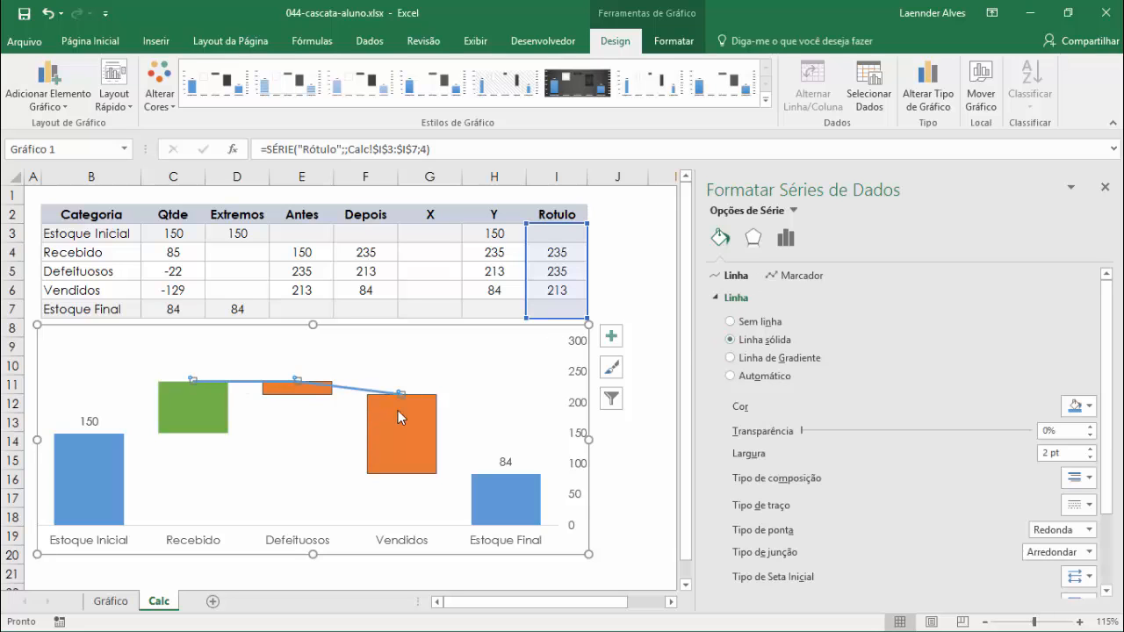
click(811, 275)
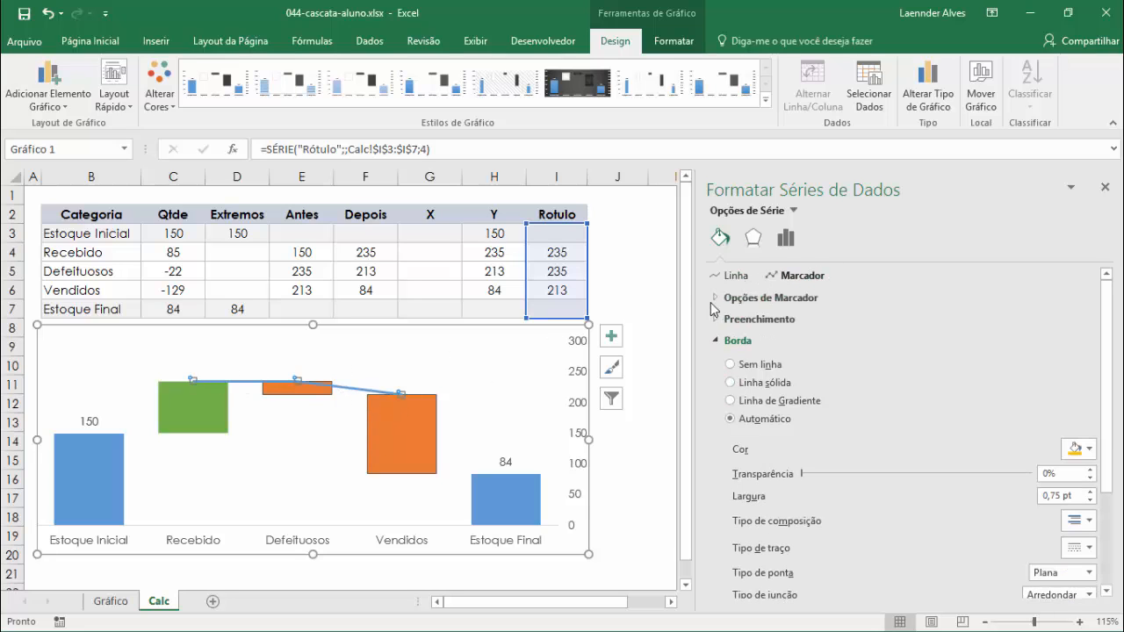
click(716, 299)
click(730, 339)
click(744, 359)
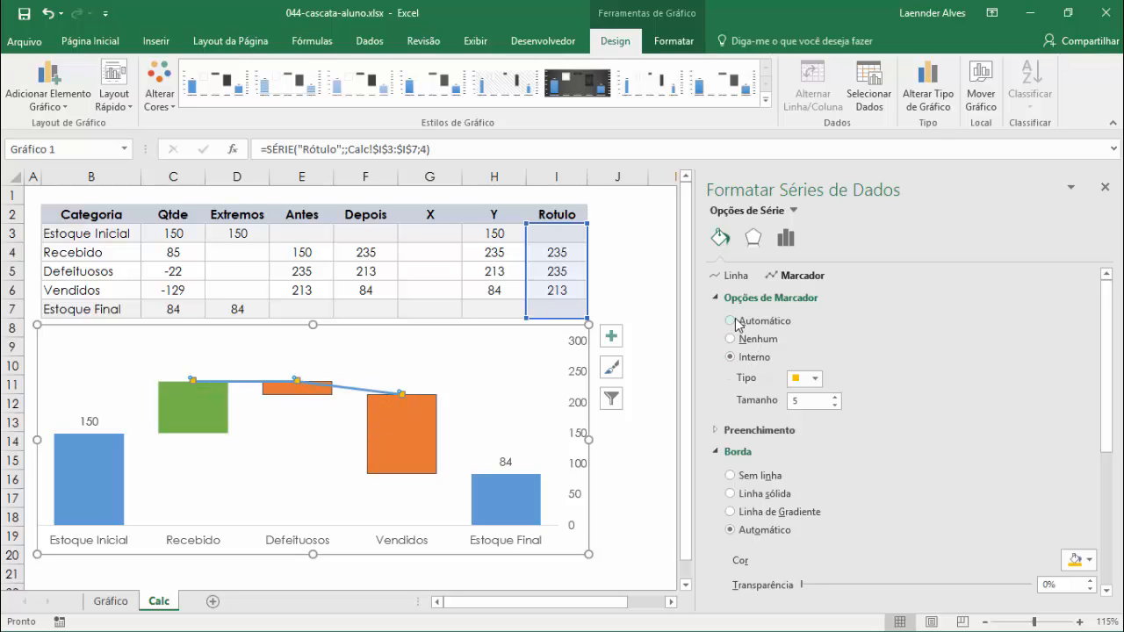
- Add data labels to the Rótulo series and set its markers to Nenhum and its line to Sem linha
right_click(342, 386)
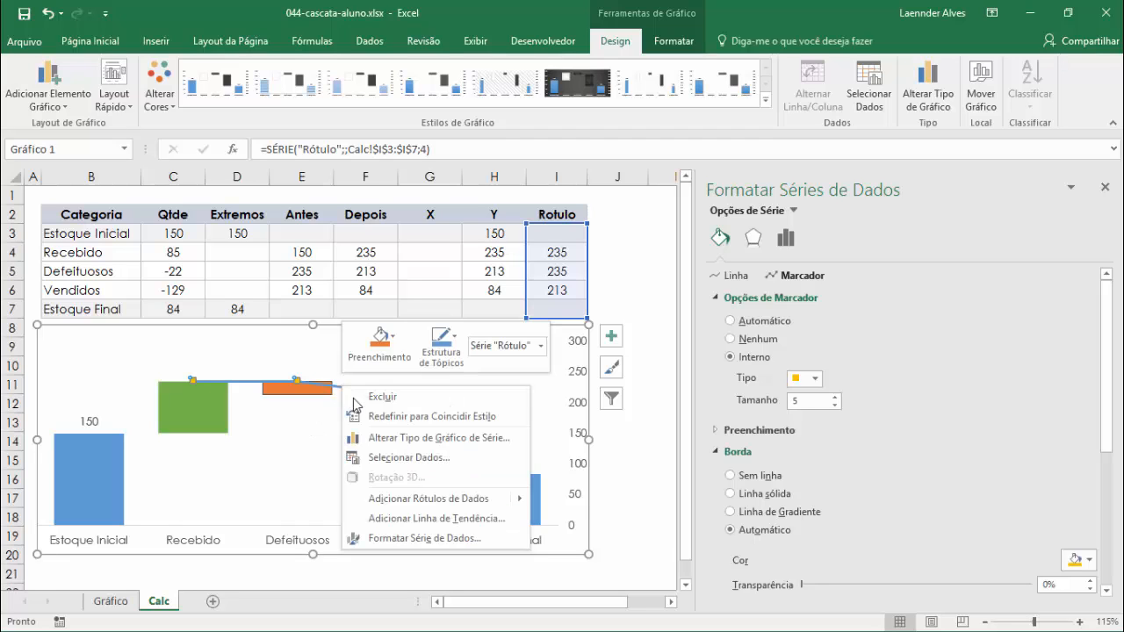
click(410, 499)
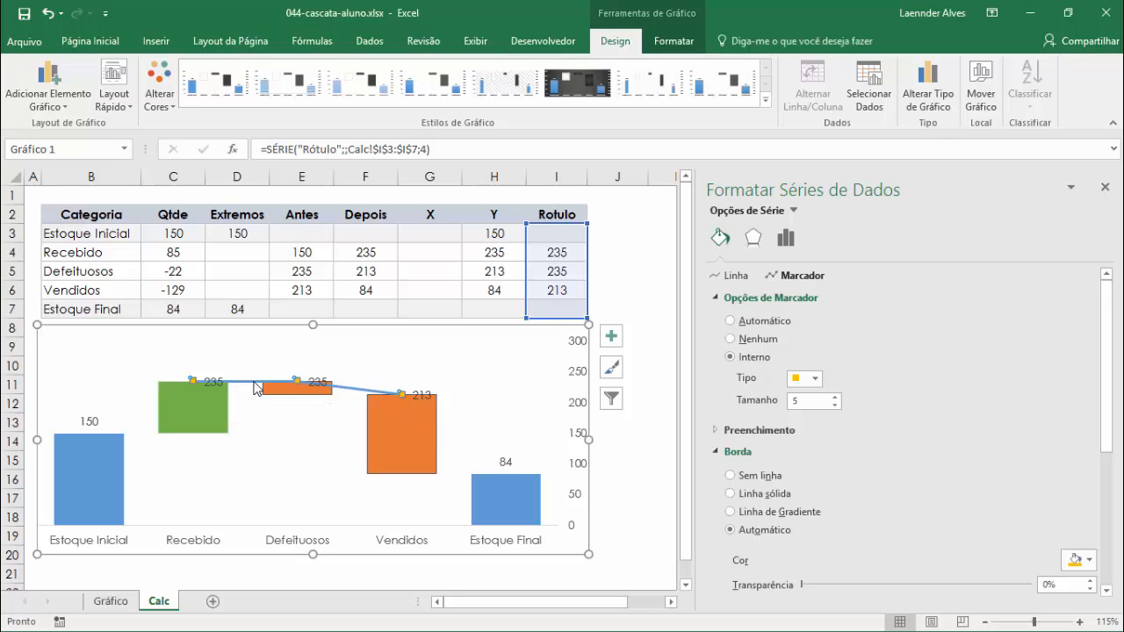
click(731, 339)
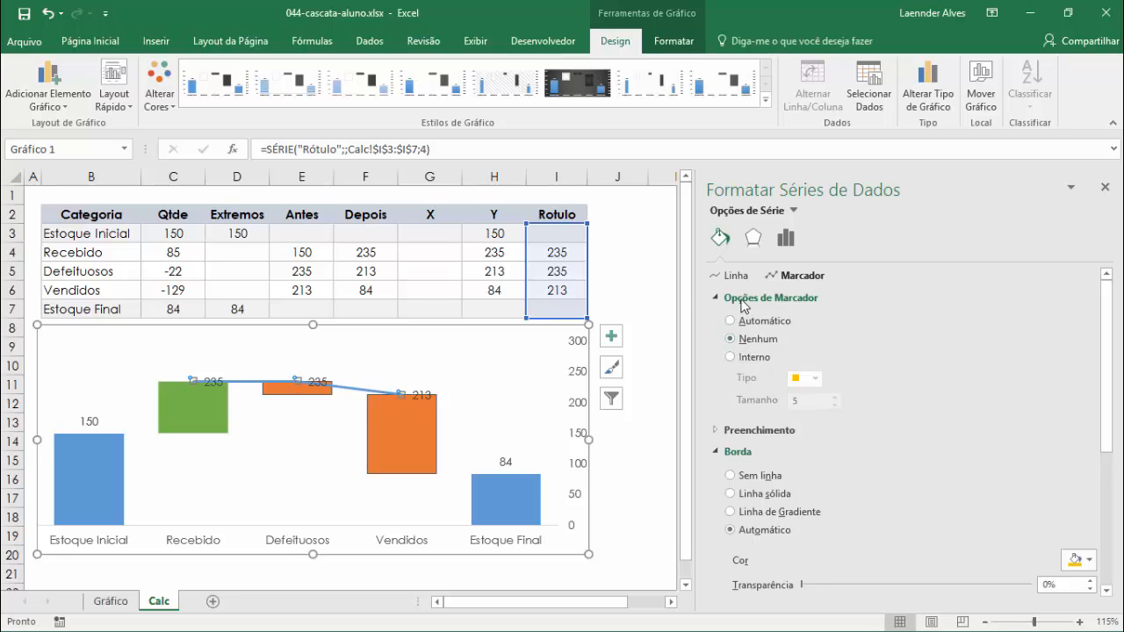
click(731, 276)
click(729, 322)
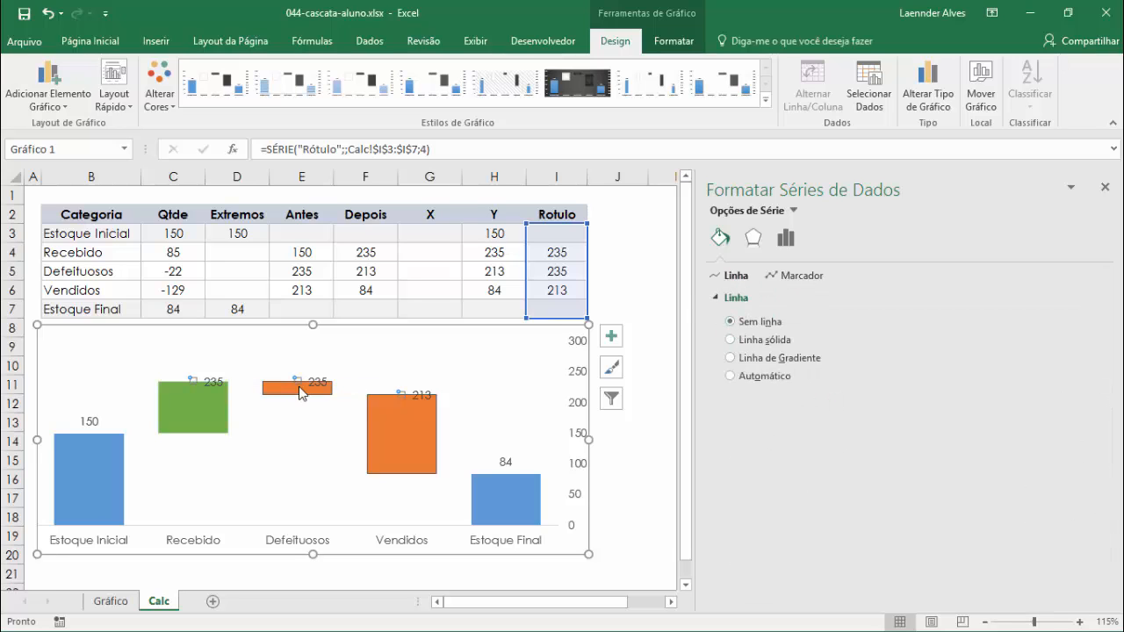
- Set the label position of the Rótulo series' data labels to Acima
right_click(217, 392)
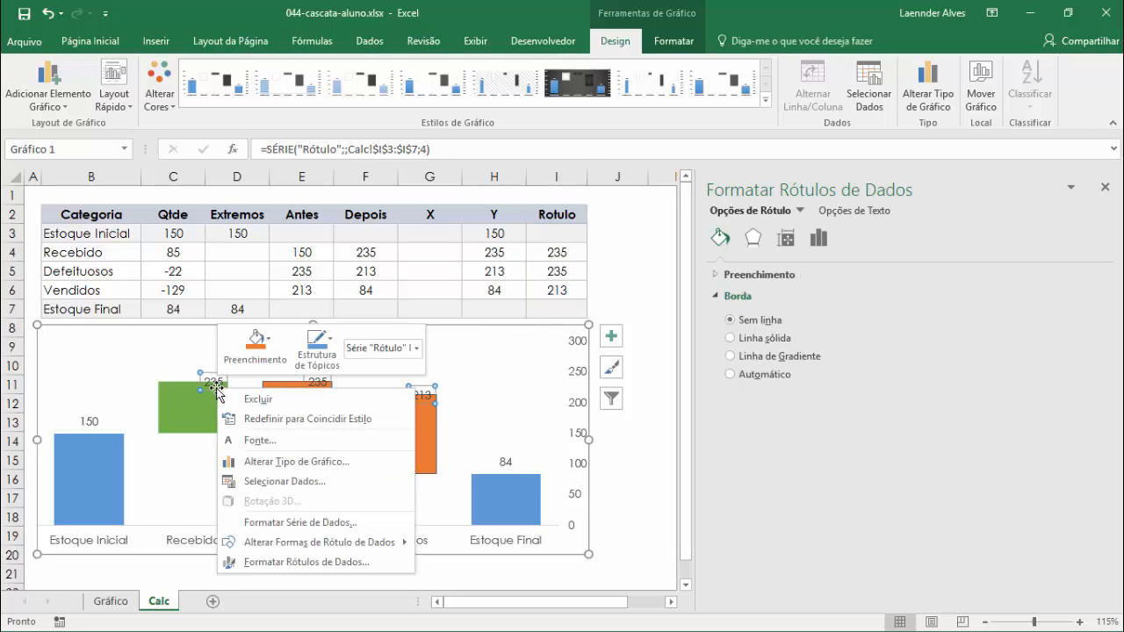
click(326, 563)
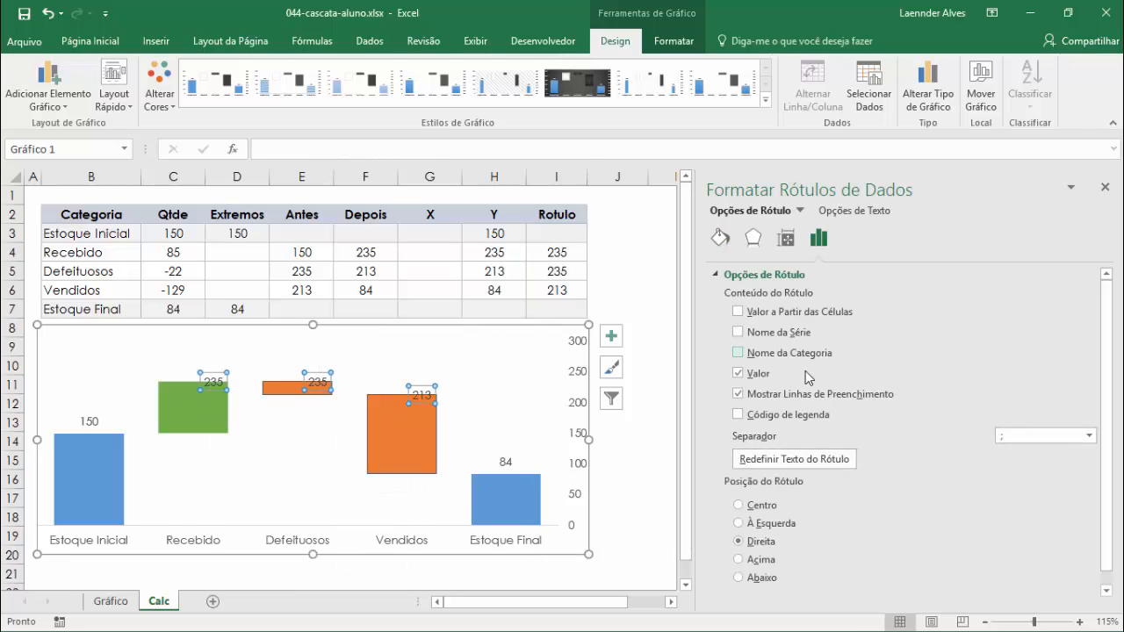
click(757, 560)
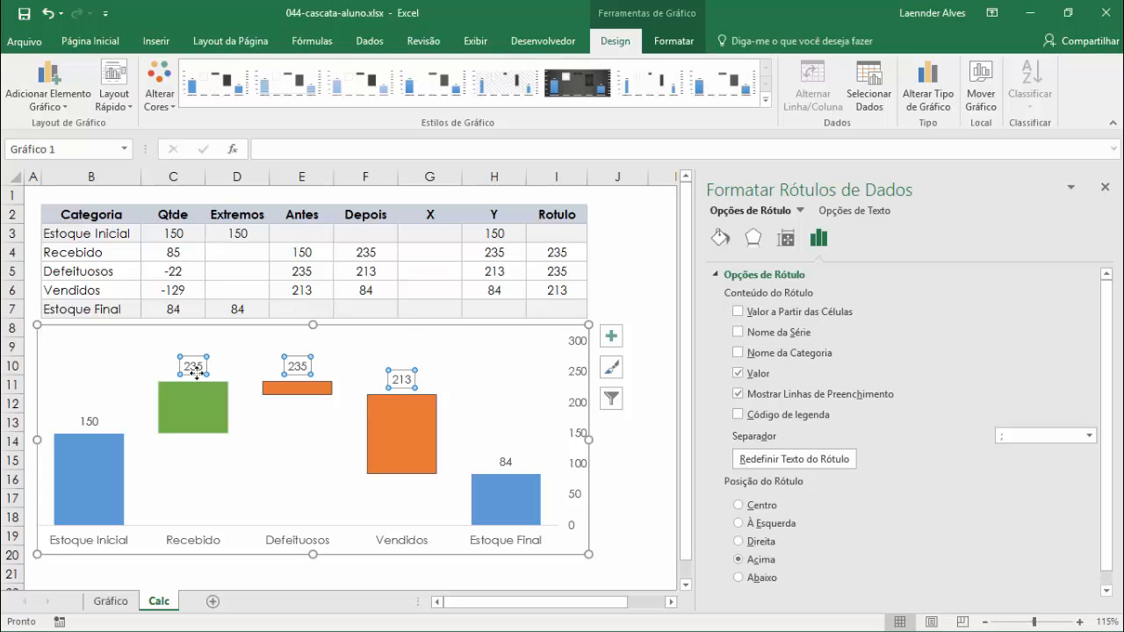
right_click(196, 374)
key(Escape)
- Take the Rótulo label text from the cells =Calc!$C$3:$C$7 and turn off Valor in the labels
click(779, 313)
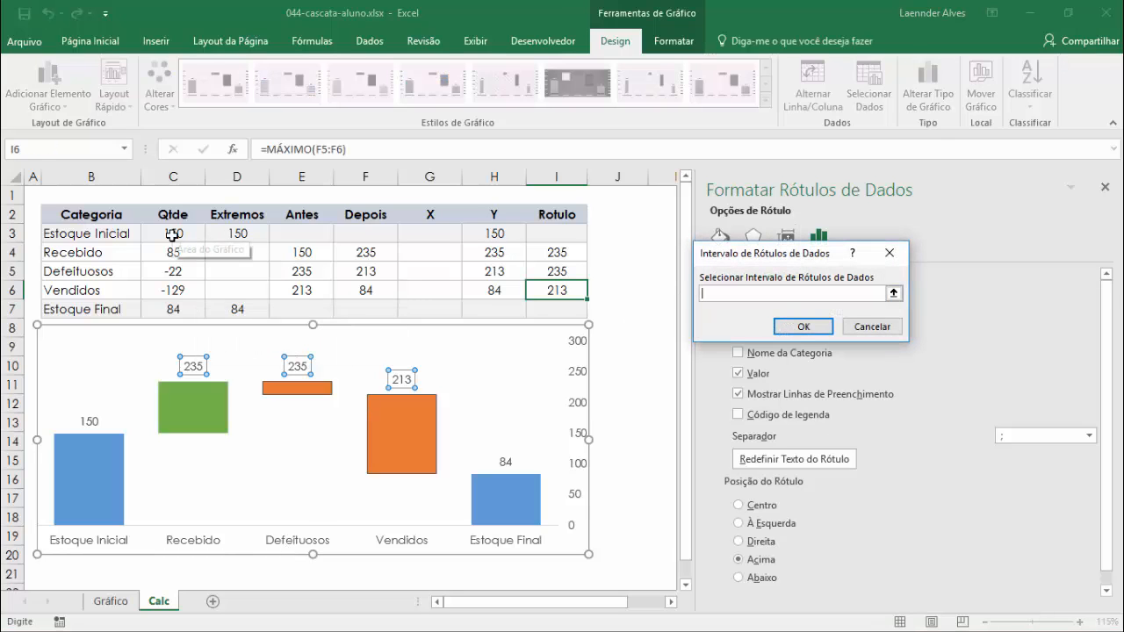
drag(170, 234, 179, 303)
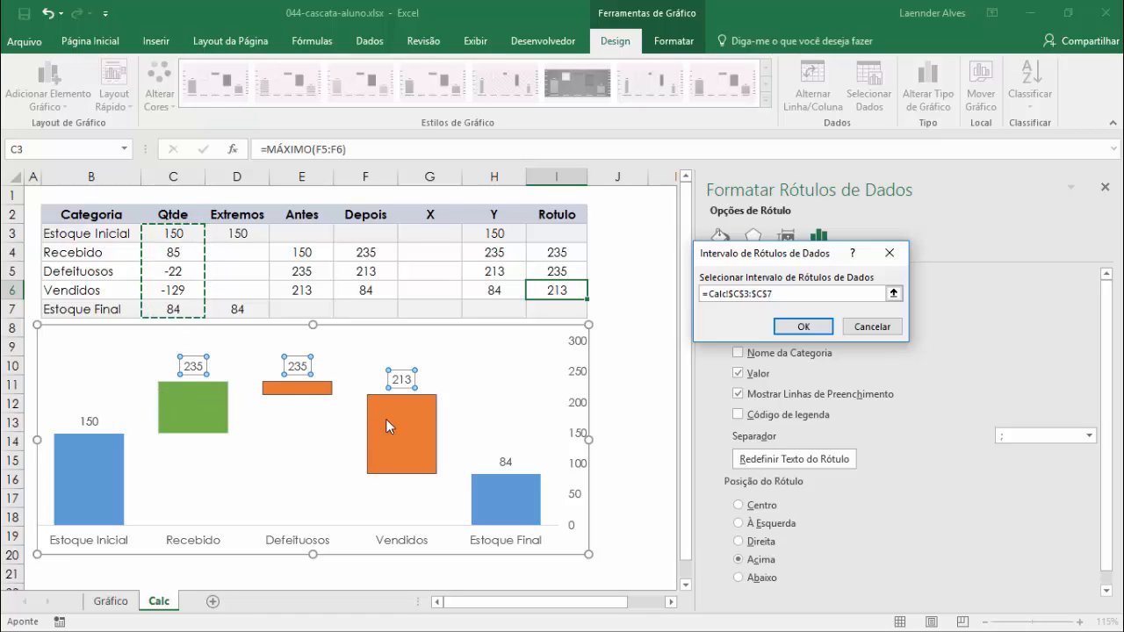
click(803, 325)
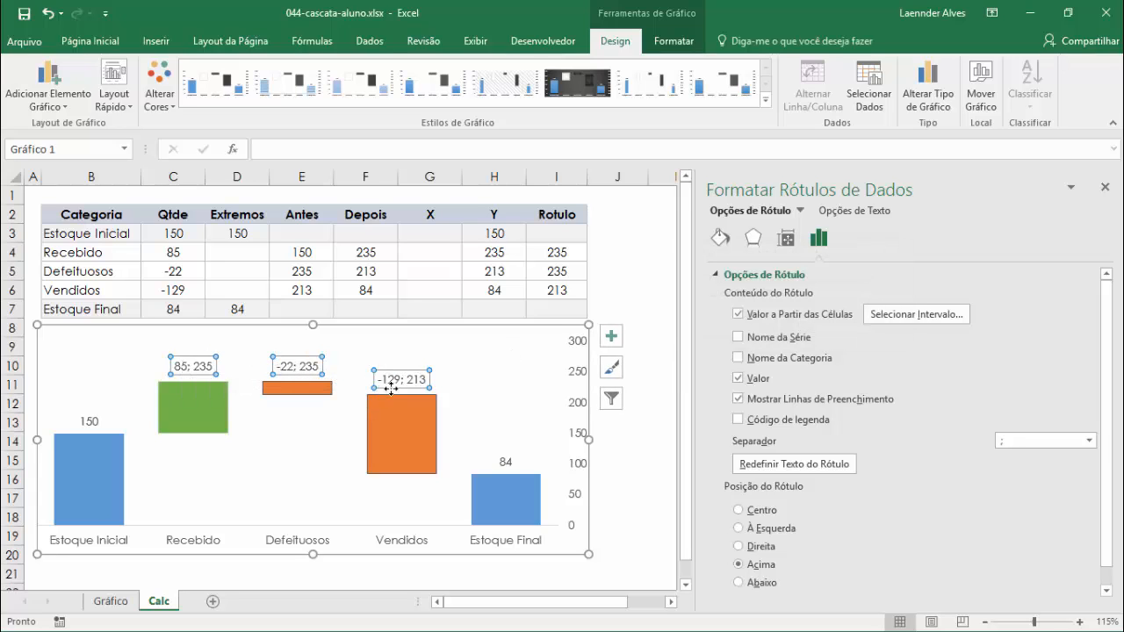
click(737, 397)
click(739, 378)
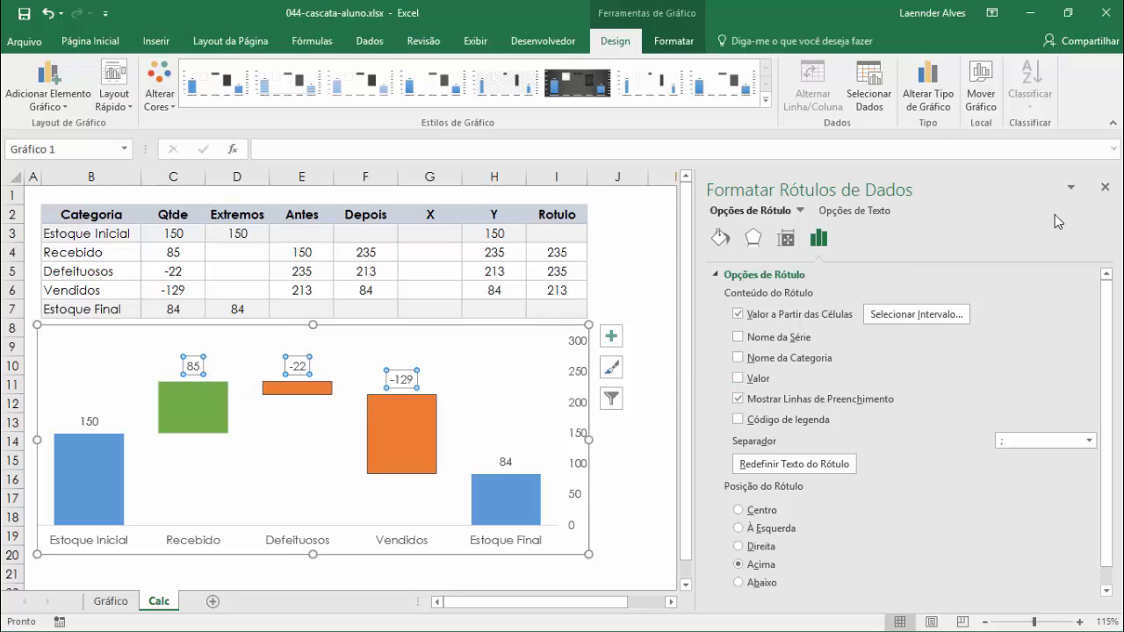
click(1105, 187)
click(746, 400)
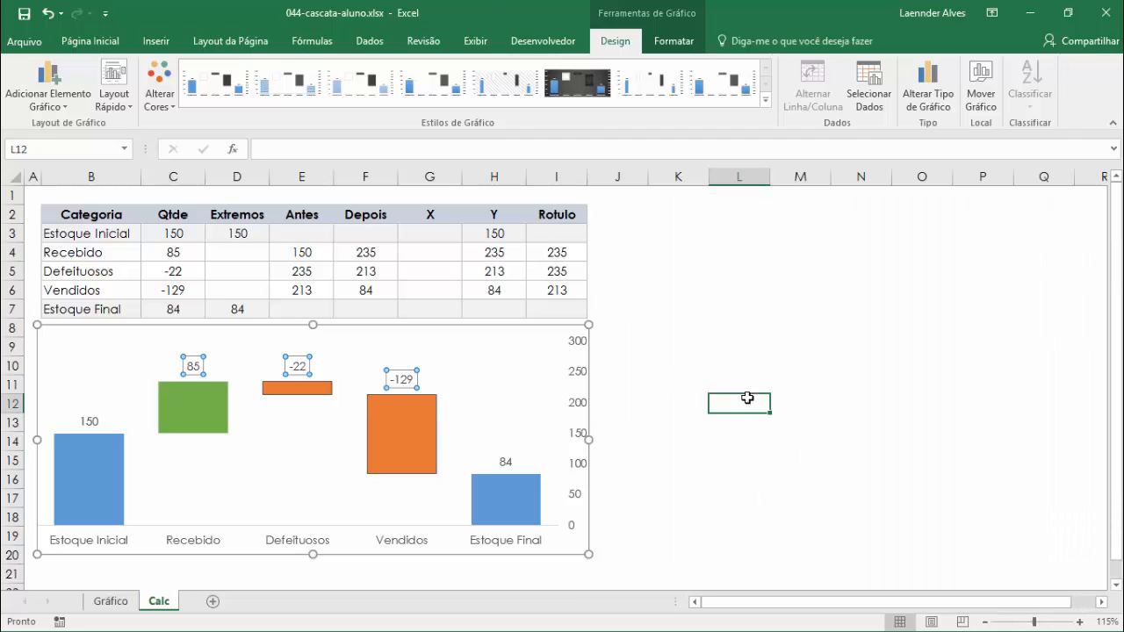
- Delete the secondary vertical axis from the chart
click(580, 345)
key(Delete)
click(663, 342)
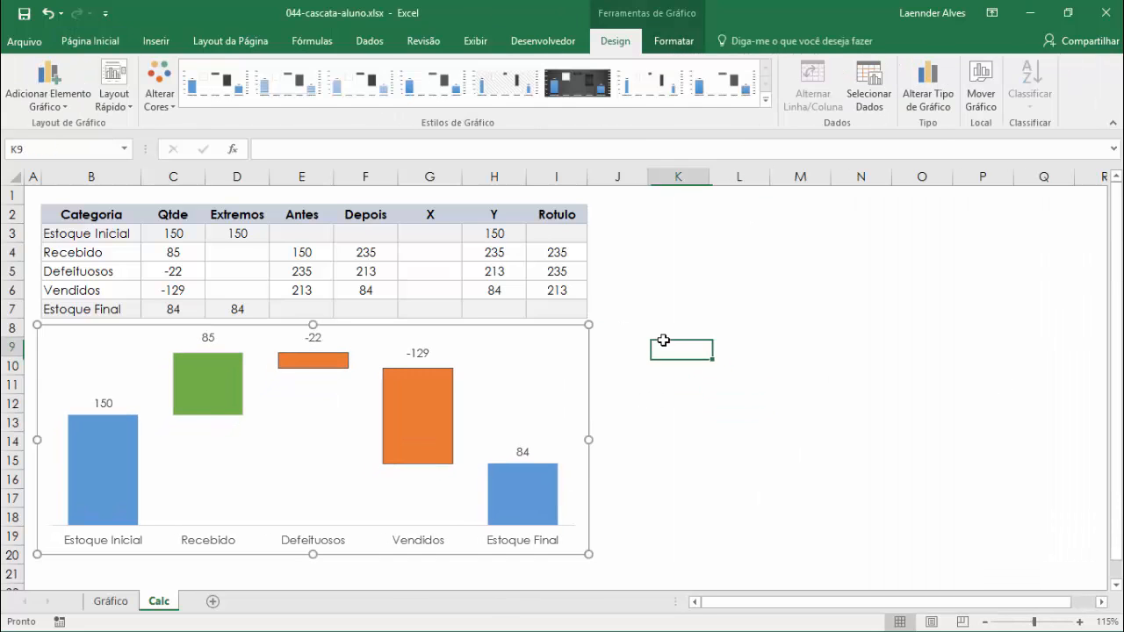
- Lower the upper edge of the chart's plot area slightly to leave room above the data labels
click(297, 384)
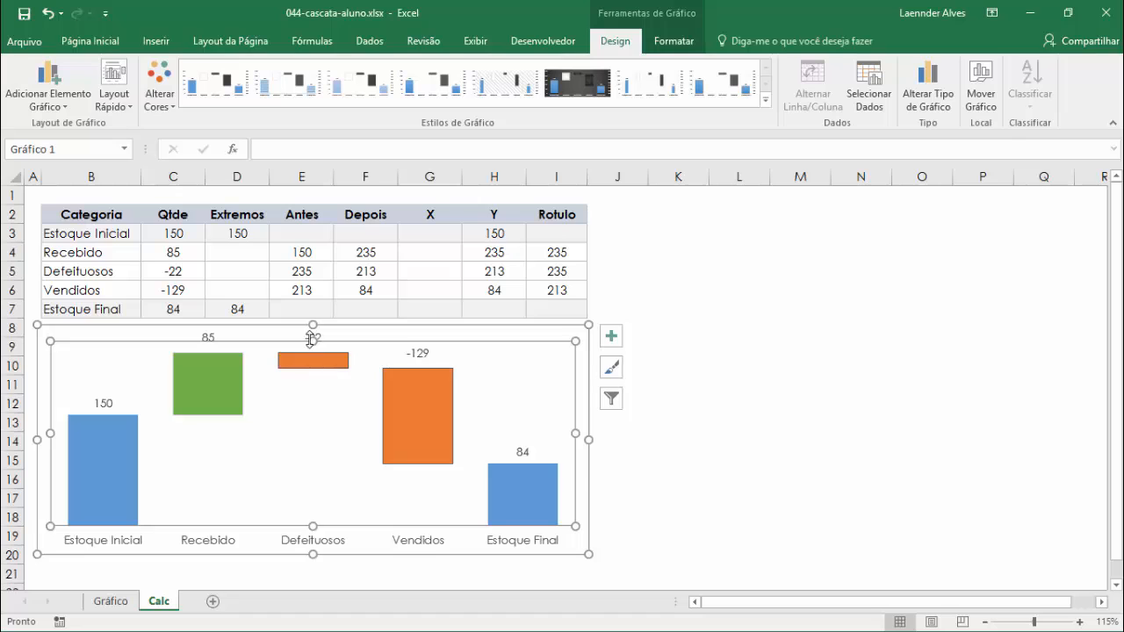
click(315, 351)
drag(315, 350, 315, 352)
click(894, 398)
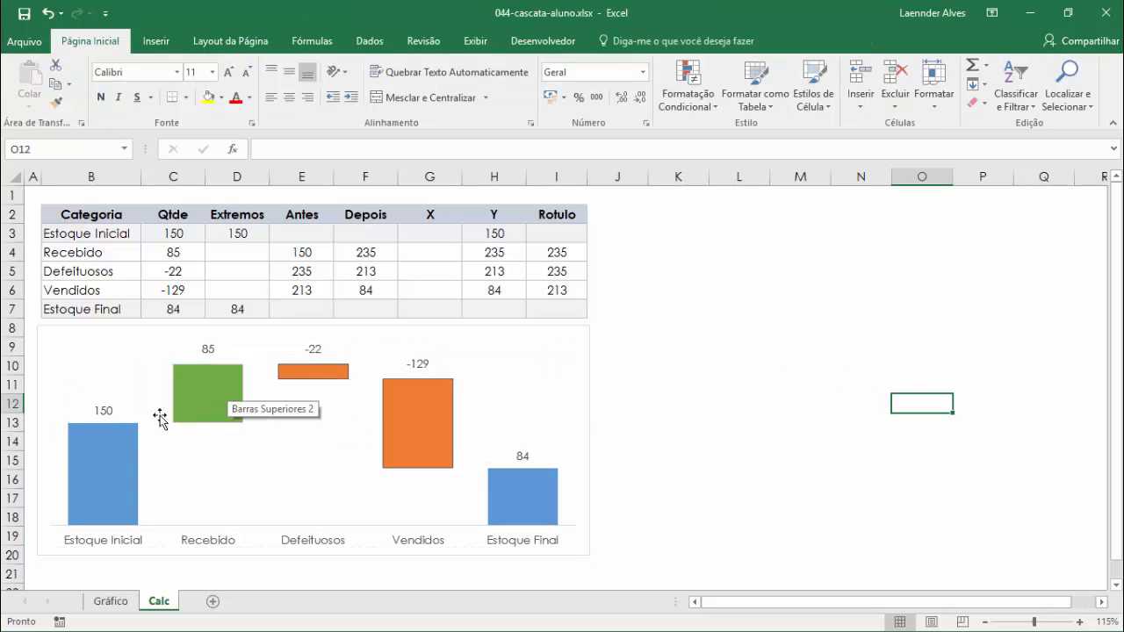
- On the Gráfico sheet, apply a black shape outline to the QTDE series of the waterfall chart
click(111, 600)
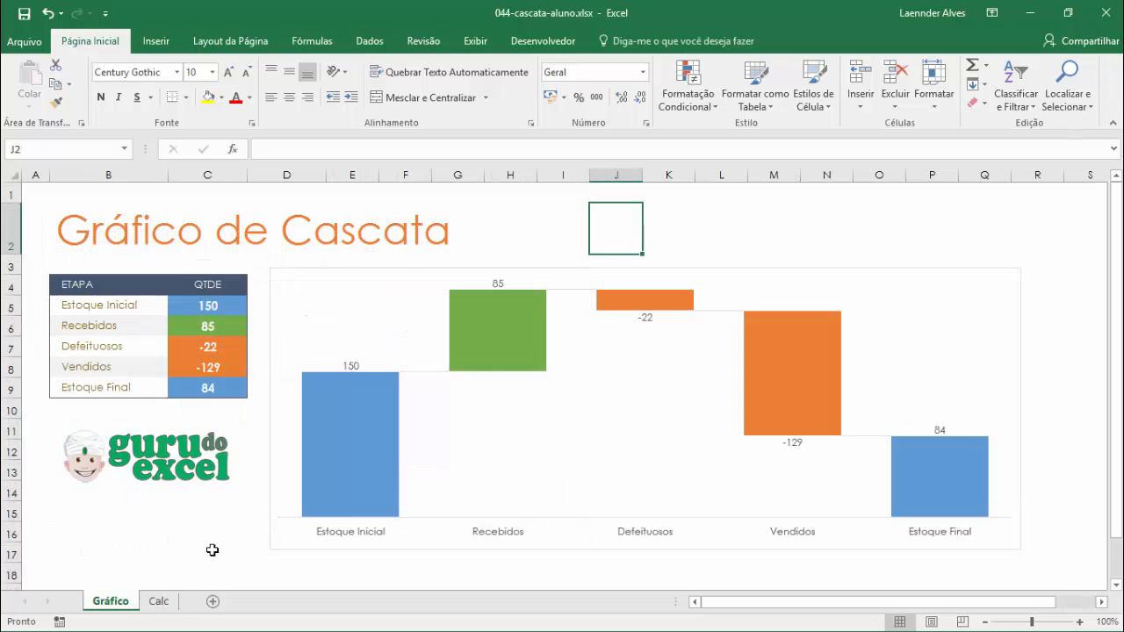
click(427, 373)
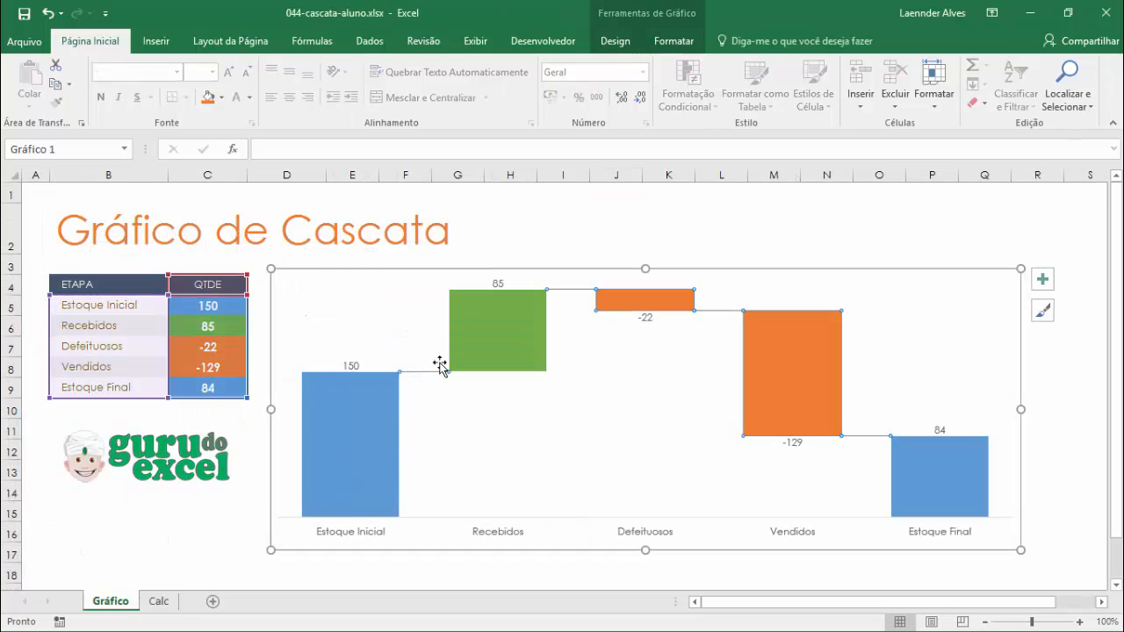
click(222, 99)
click(645, 42)
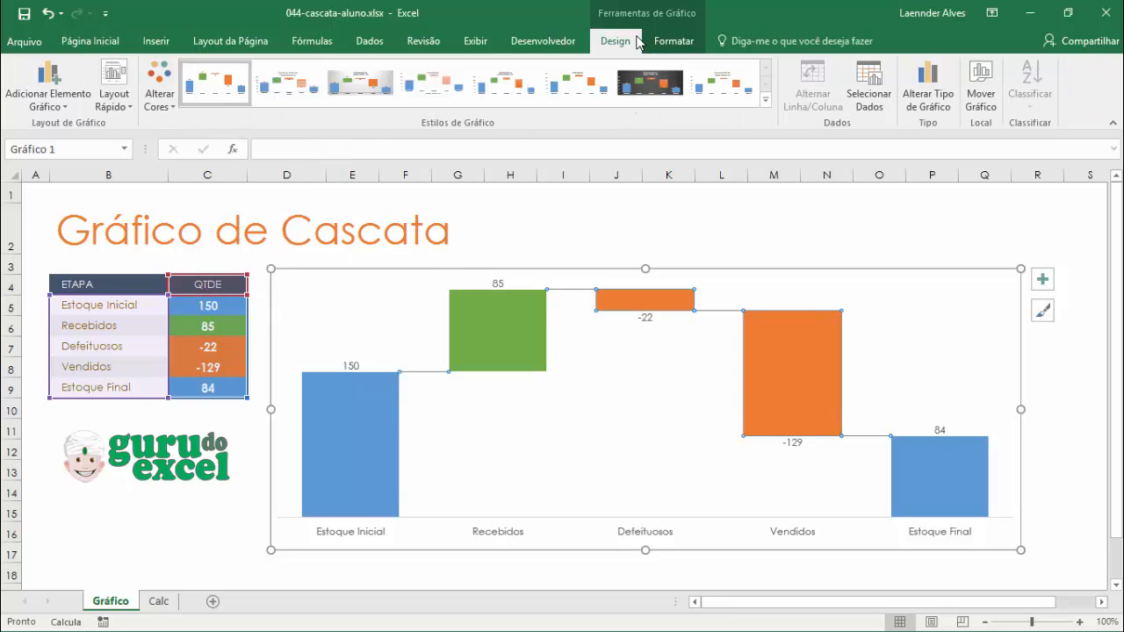
click(673, 41)
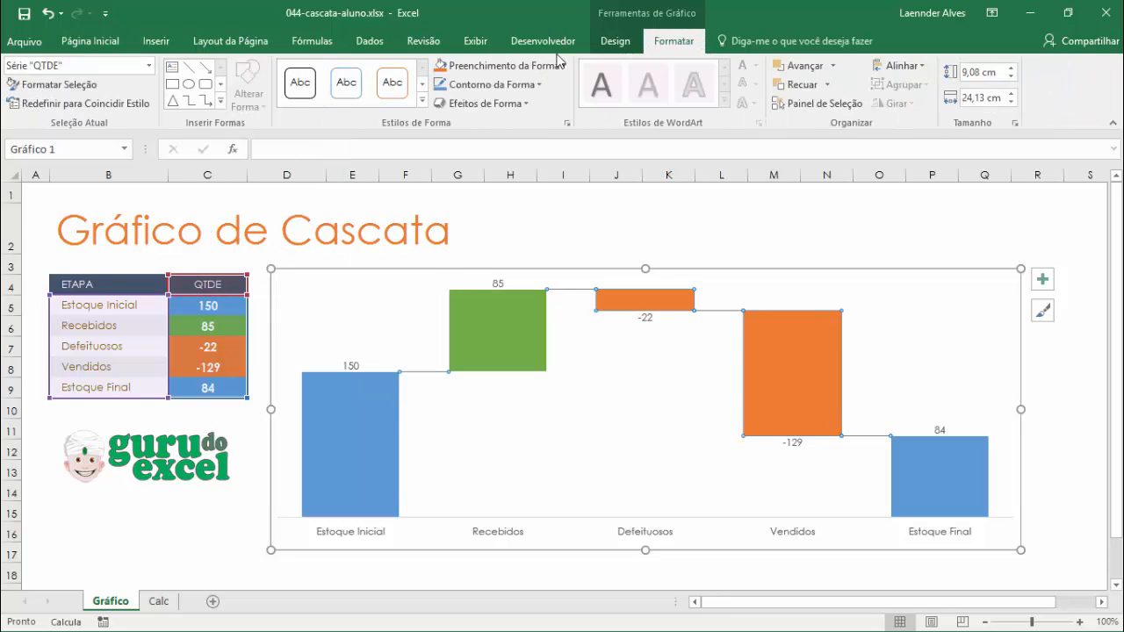
click(537, 85)
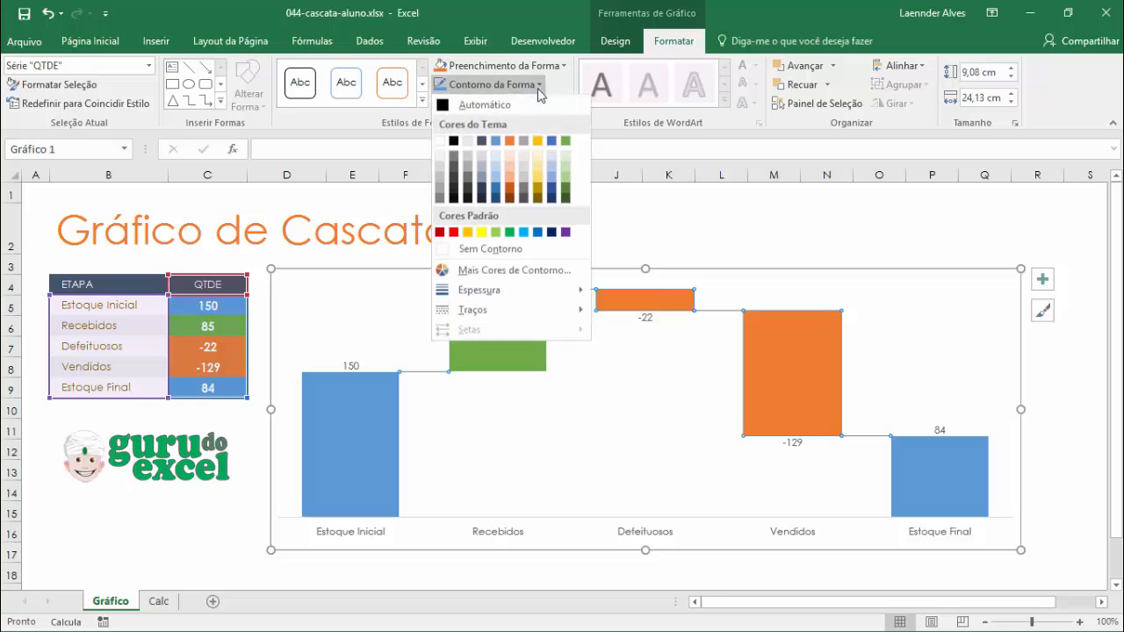
click(454, 142)
click(760, 224)
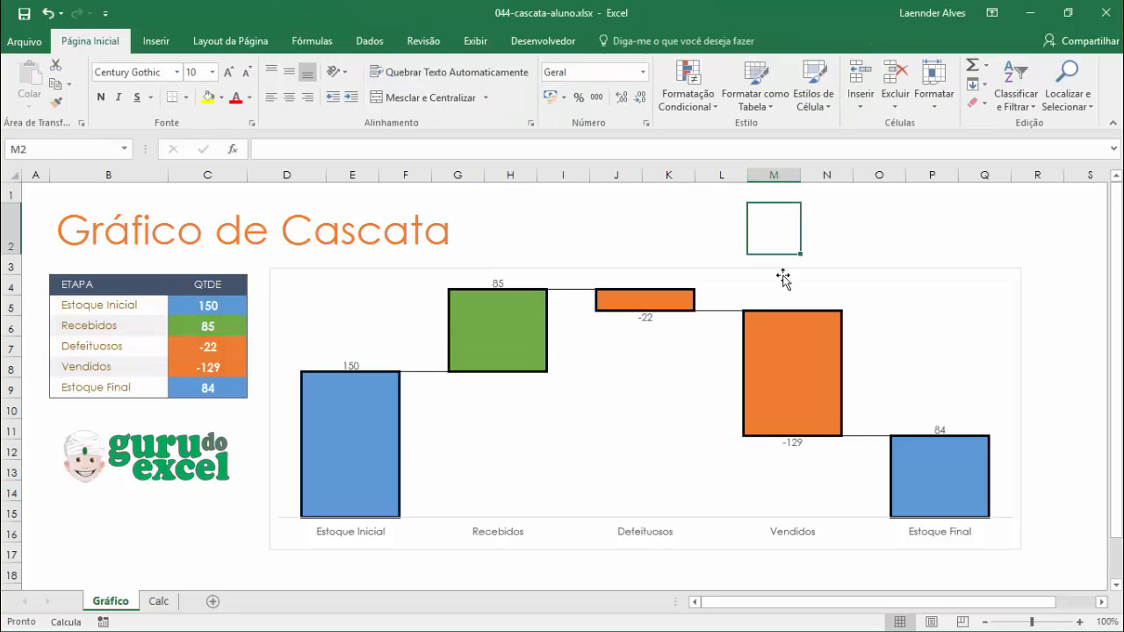
- Return to the Calc sheet and review the X and Y columns of the table
click(158, 602)
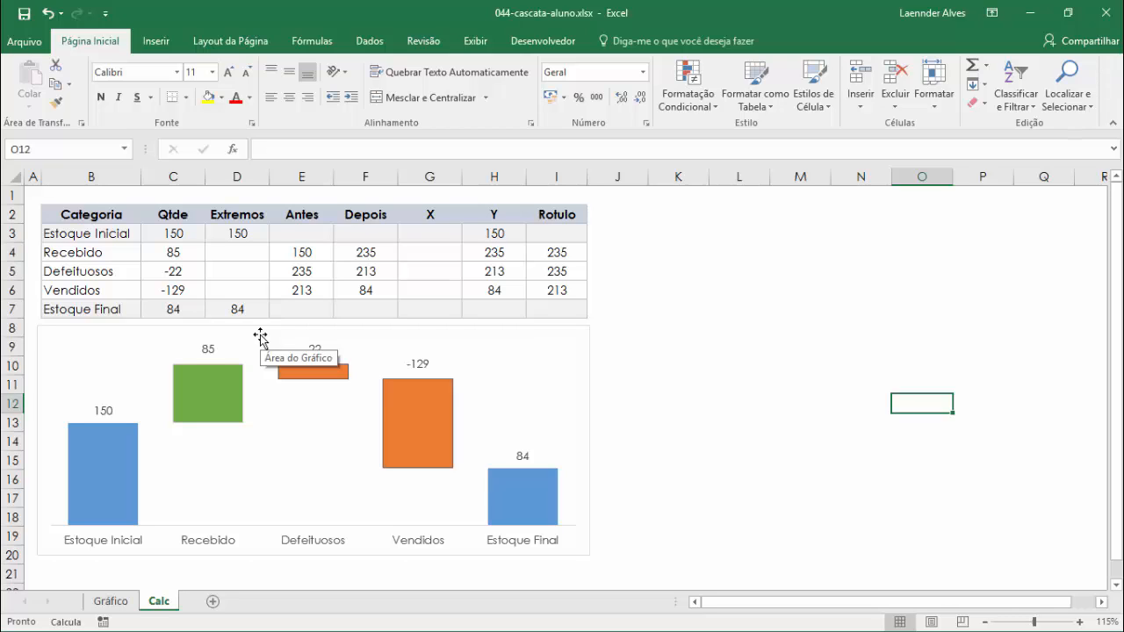
drag(439, 213, 498, 309)
click(635, 311)
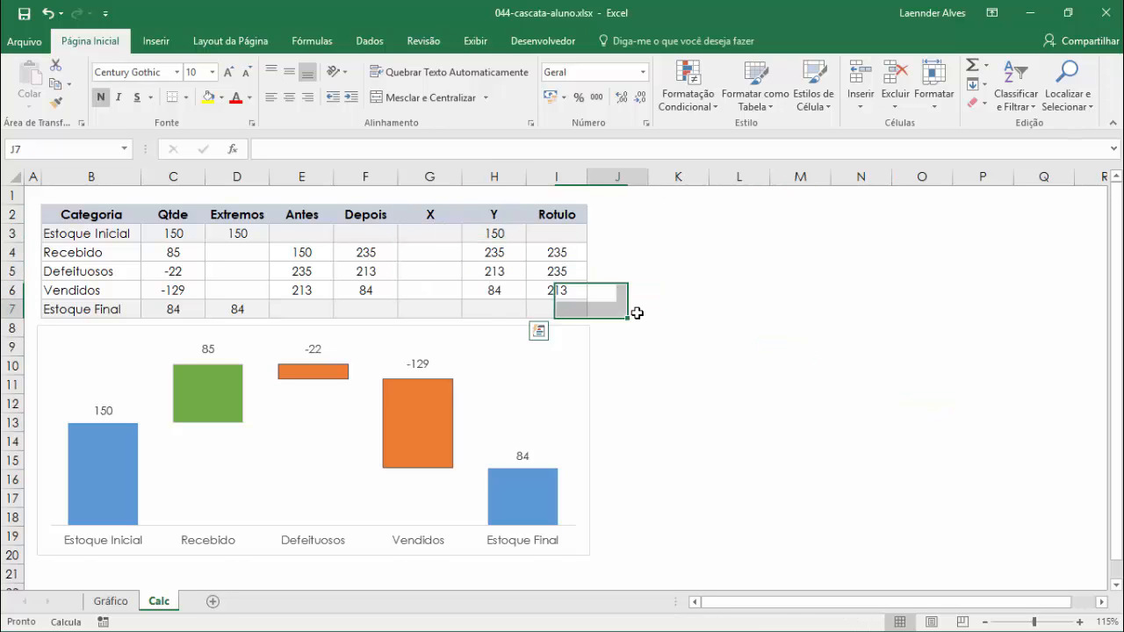
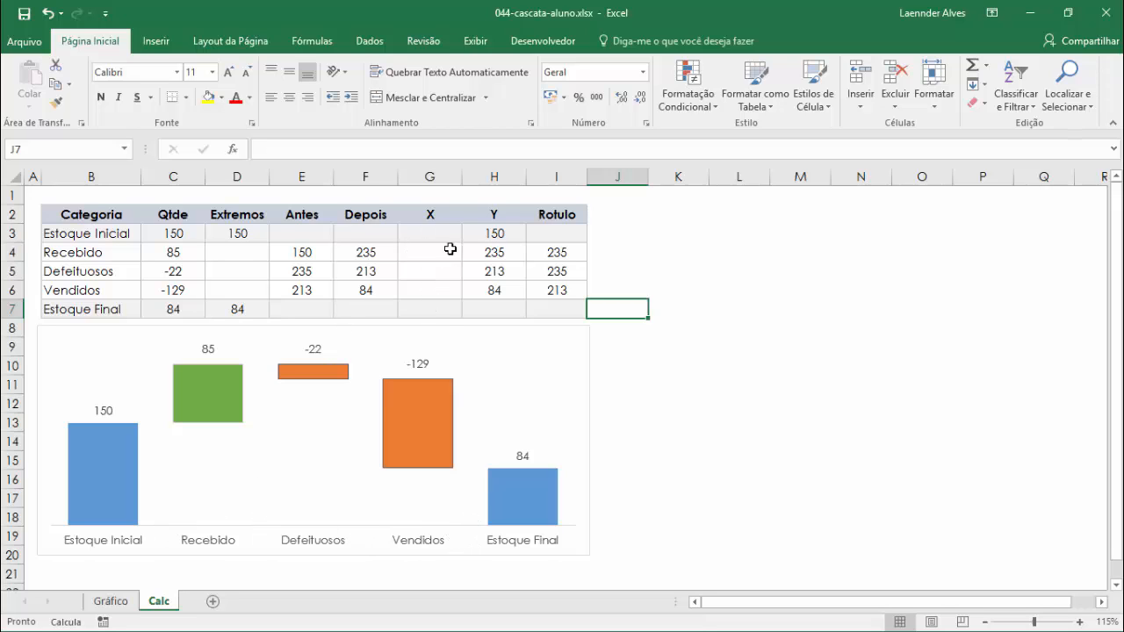
- Enter 1,5 in the X column for Estoque Inicial (cell G3)
drag(501, 236, 497, 293)
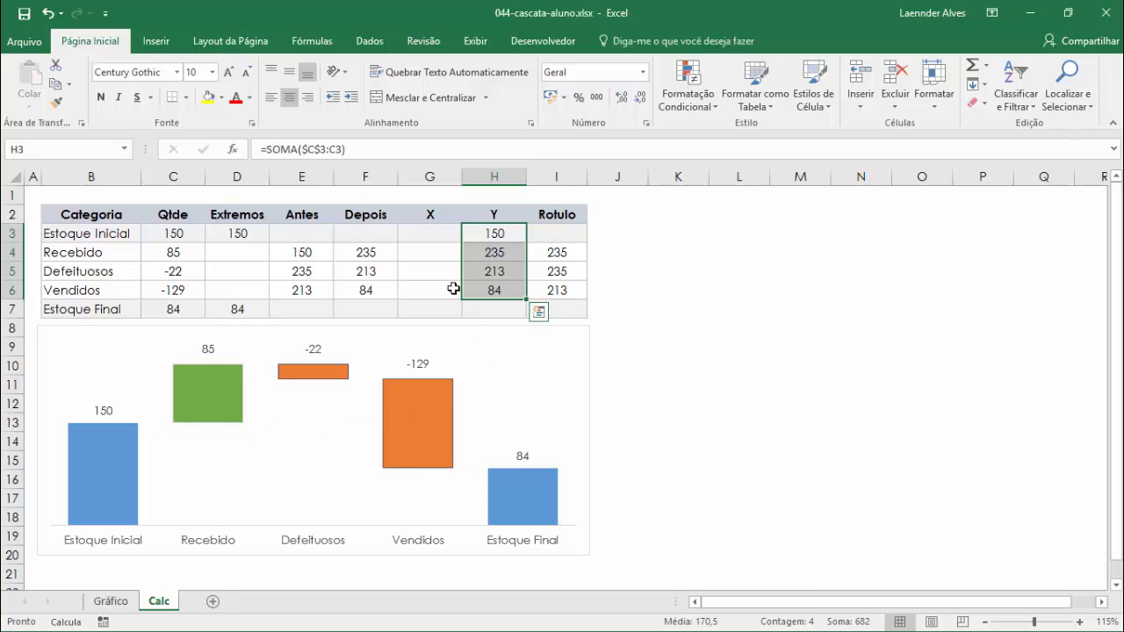
click(433, 231)
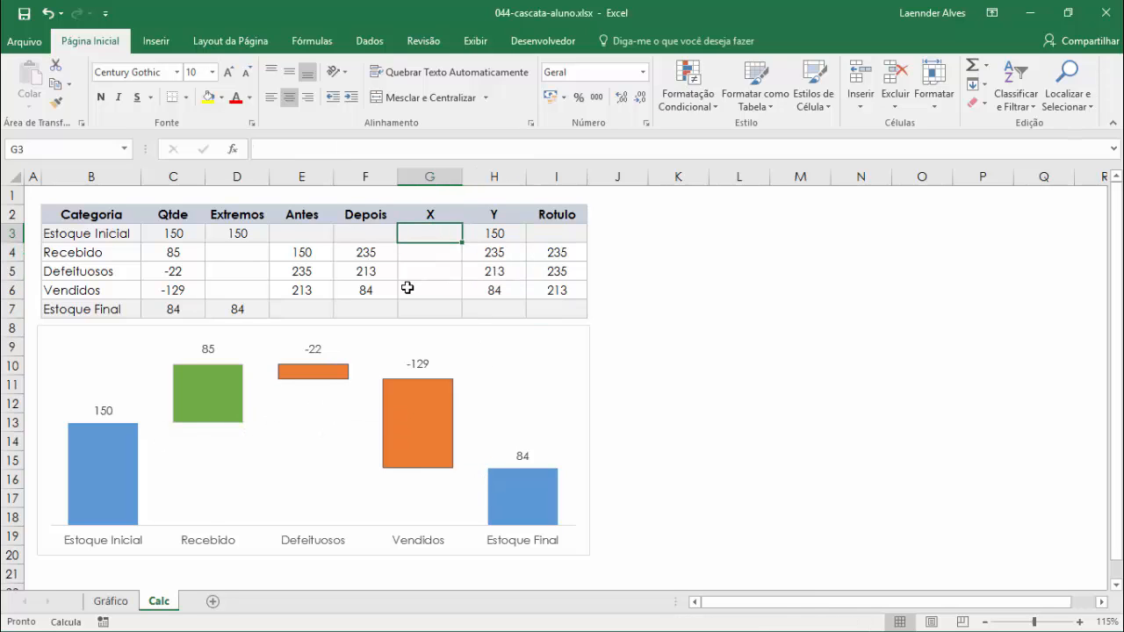
text(1,5)
key(Return)
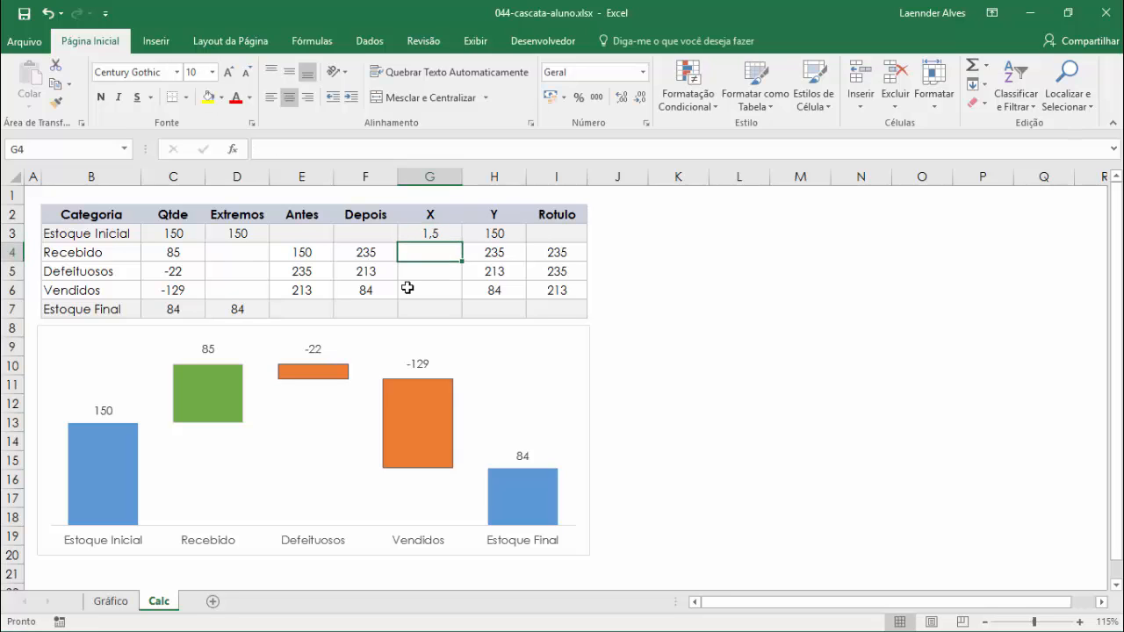
- Enter the formula =G3+1 as the X value for Recebido in G4 and copy it down to G5:G6
text(=G3++++)
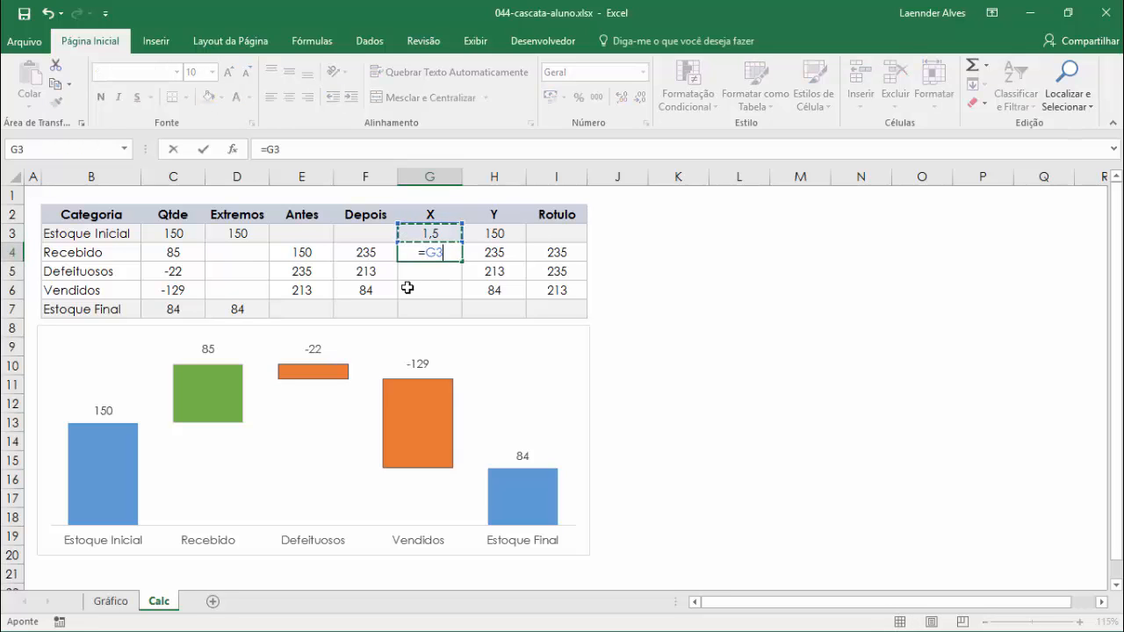
key(BackSpace)
key(BackSpace)
key(BackSpace)
text(1)
key(Return)
key(Up)
key(ctrl+c)
key(shift+Down)
key(shift+Down)
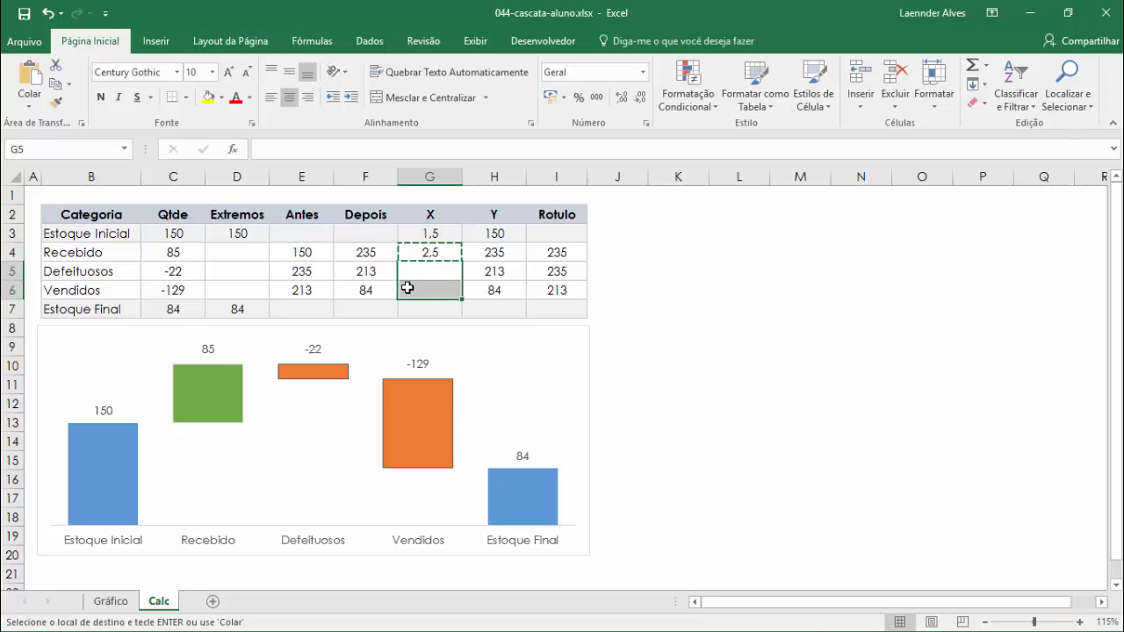
key(ctrl+v)
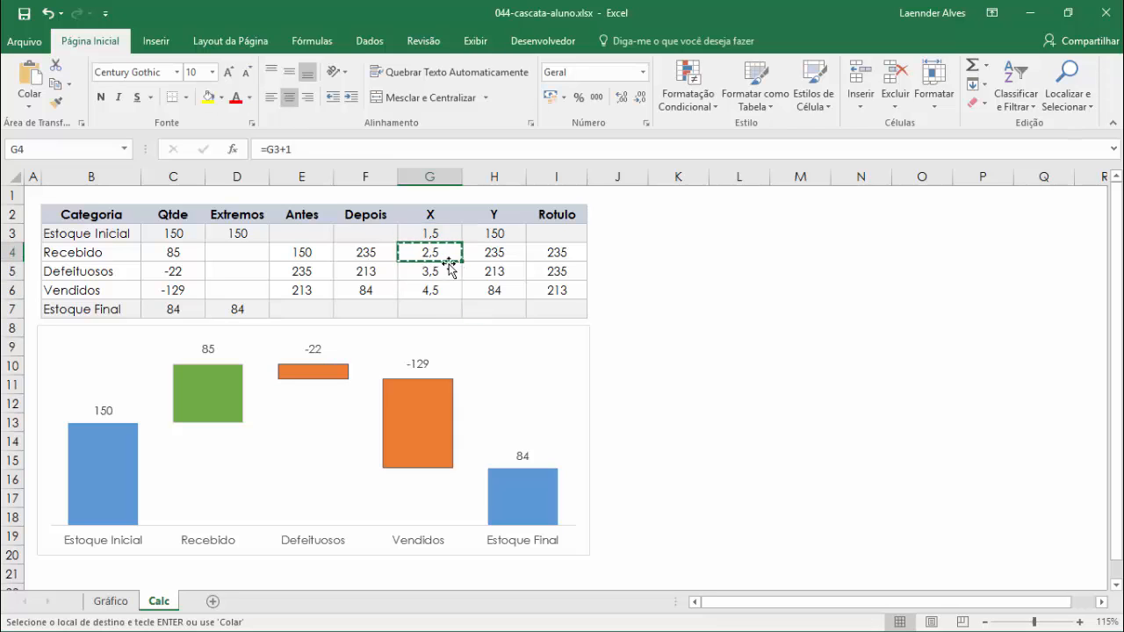
- Check the X column formulas in cells G4 to G6
key(Down)
key(Down)
key(Escape)
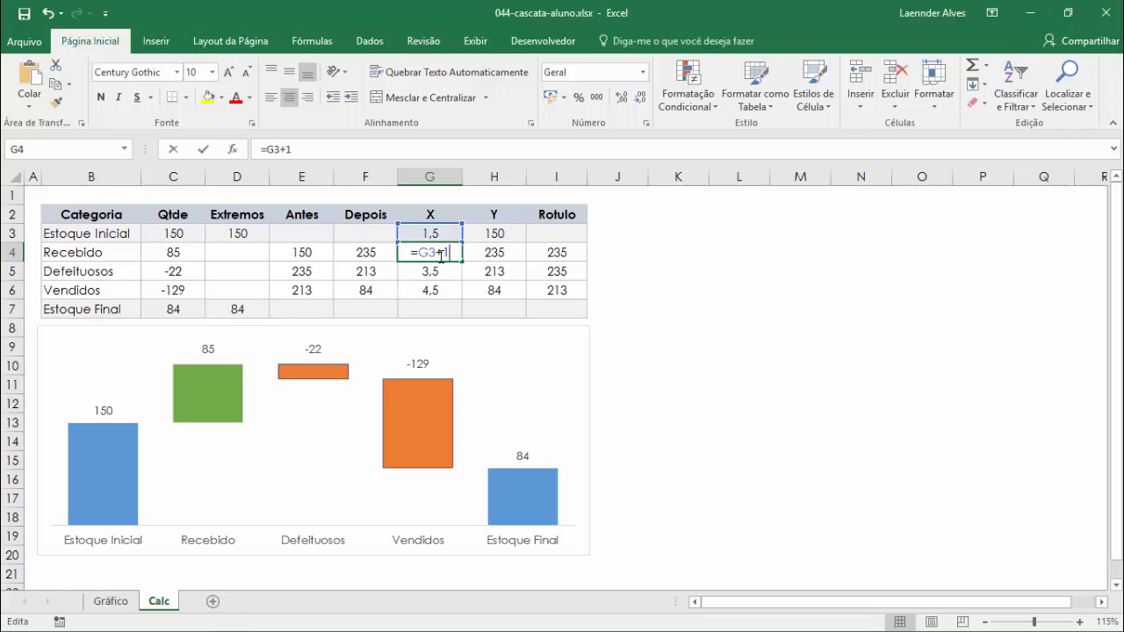
drag(434, 252, 444, 290)
key(F2)
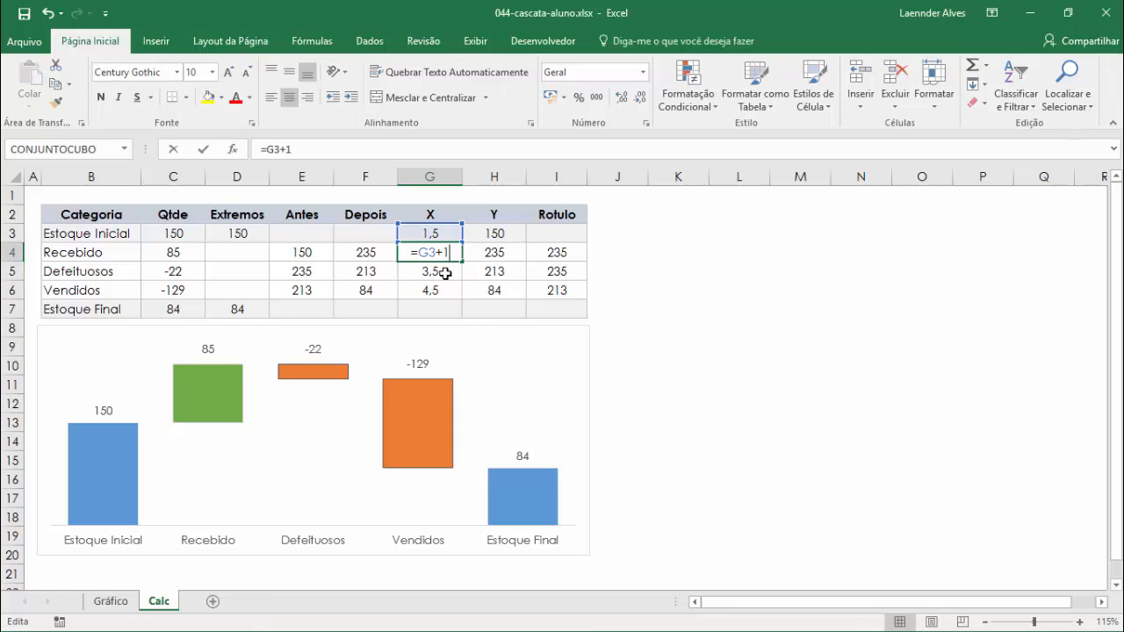
key(Return)
key(F2)
key(Return)
key(F2)
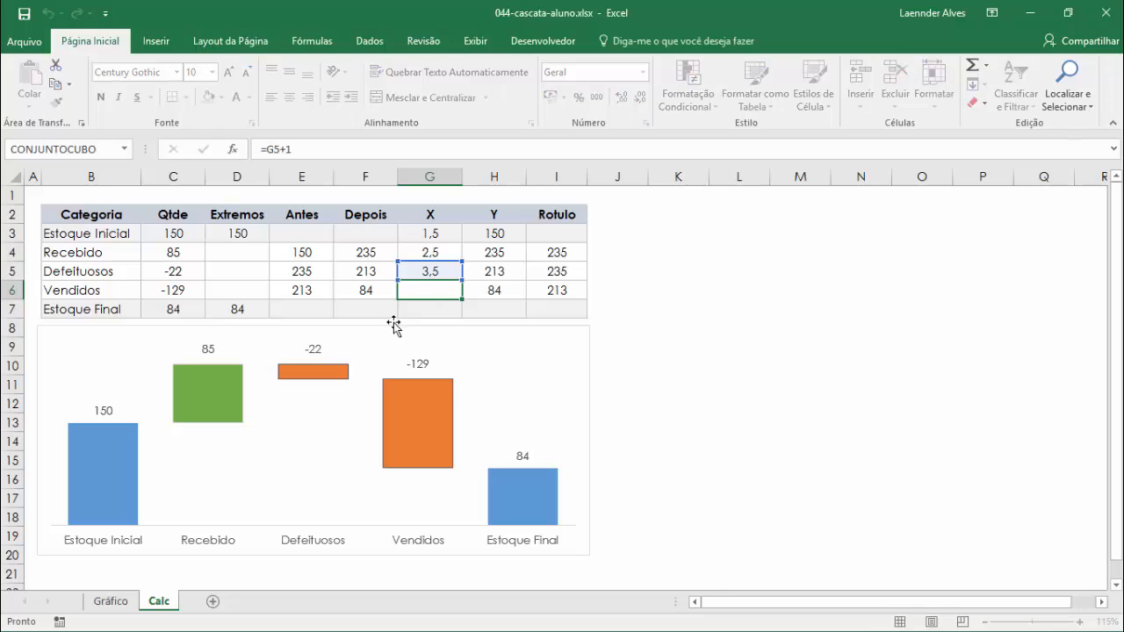
key(Escape)
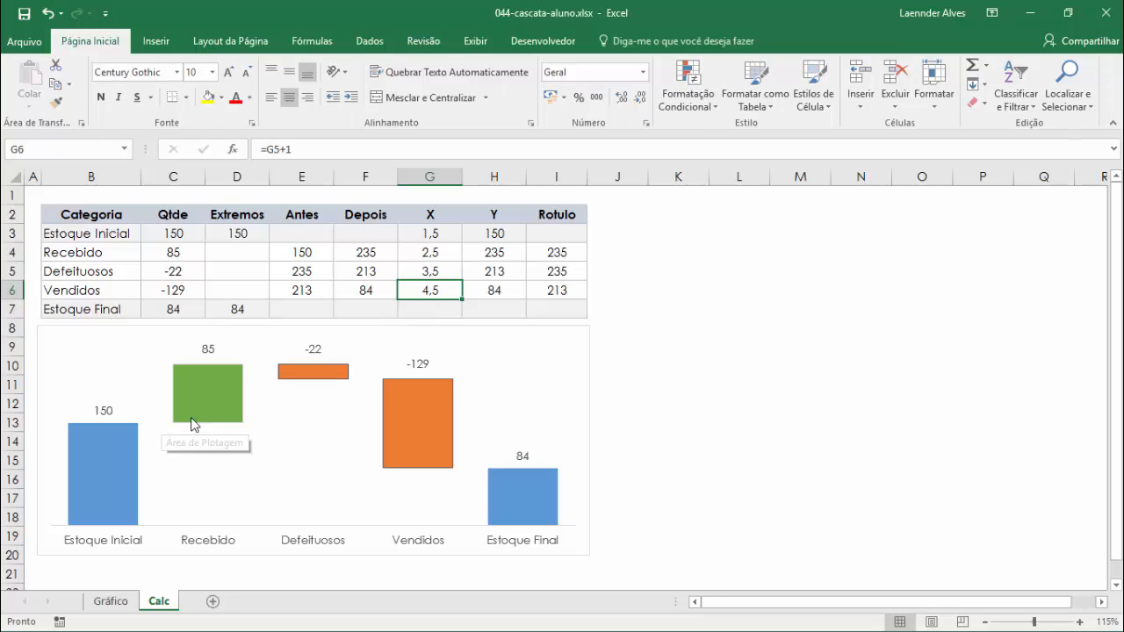
- Add a new data series named Linha to the waterfall chart, keeping its default values
click(512, 342)
click(614, 41)
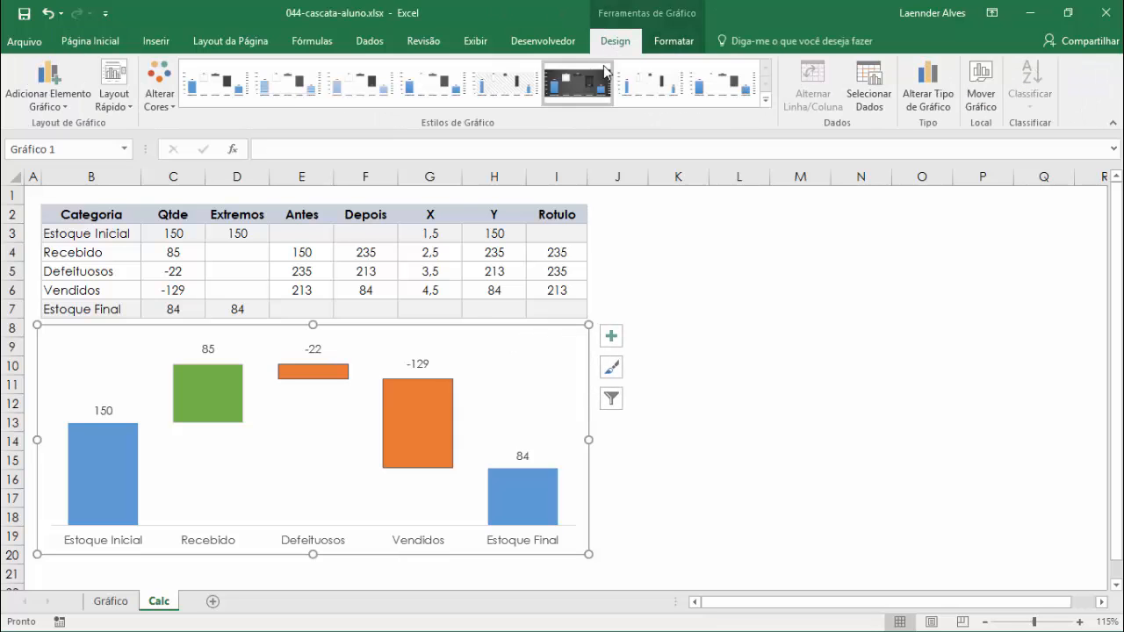
click(872, 99)
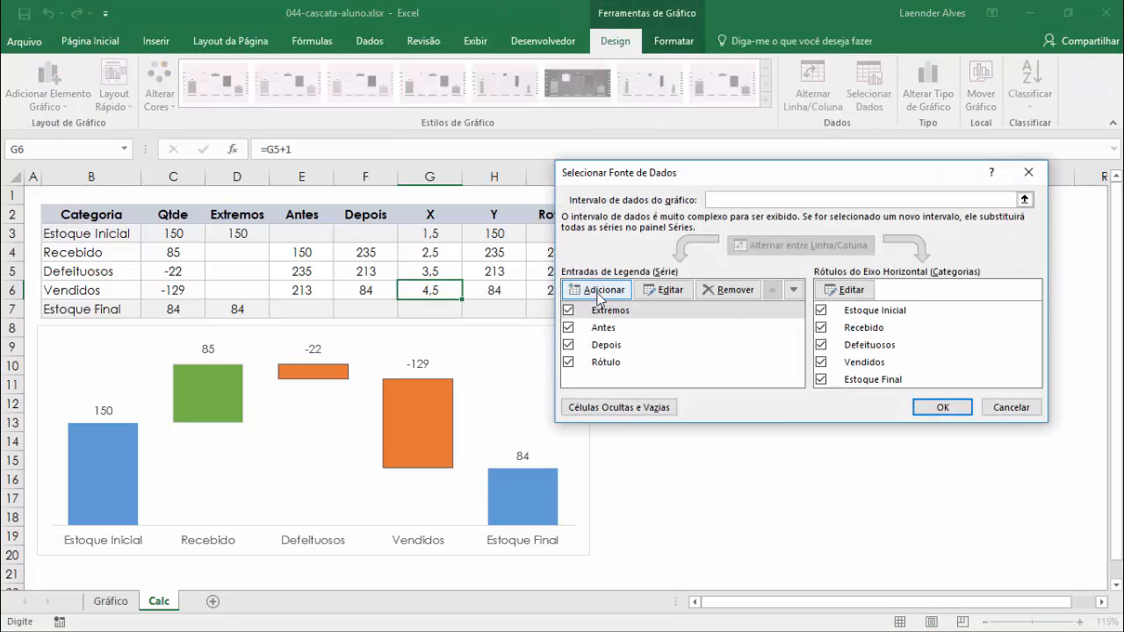
click(602, 289)
text(L)
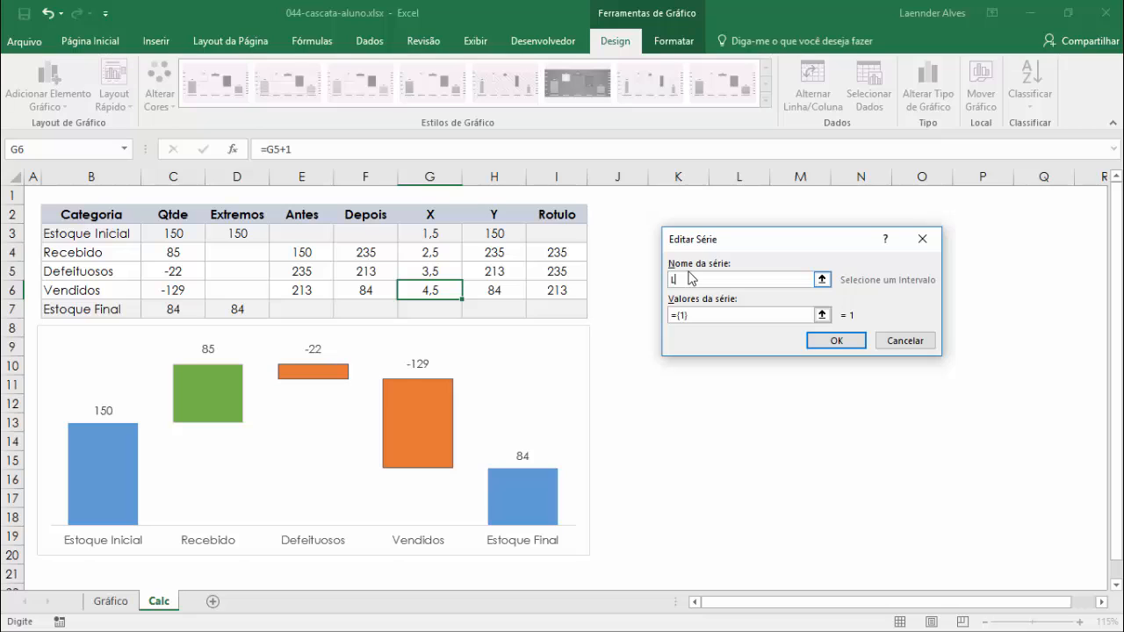
text(inha)
click(710, 316)
click(676, 279)
click(777, 318)
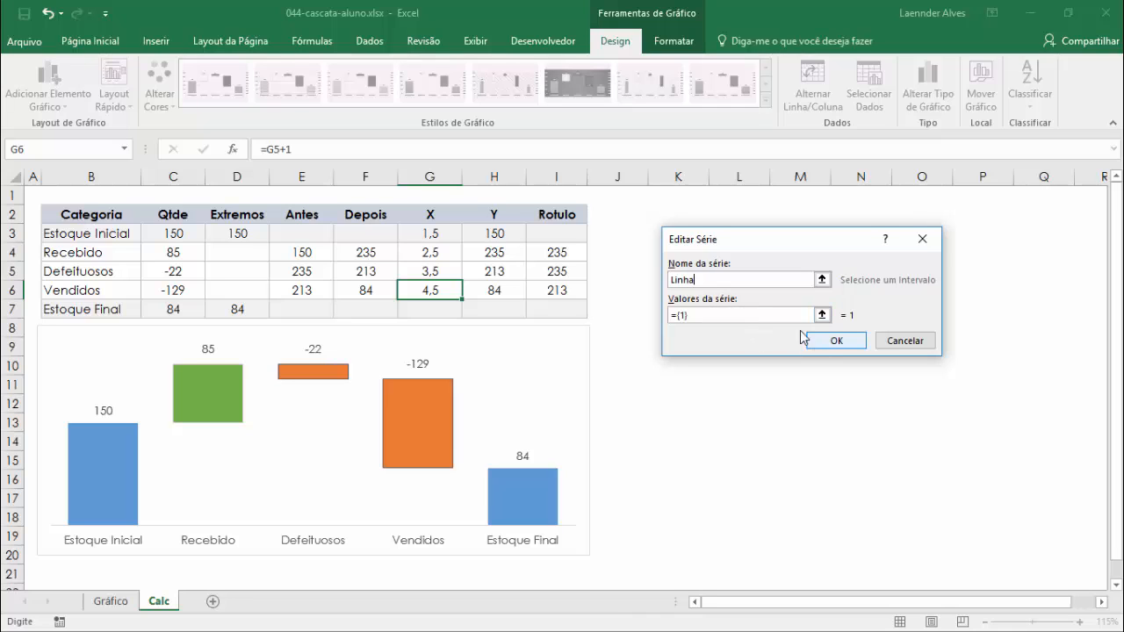
click(840, 342)
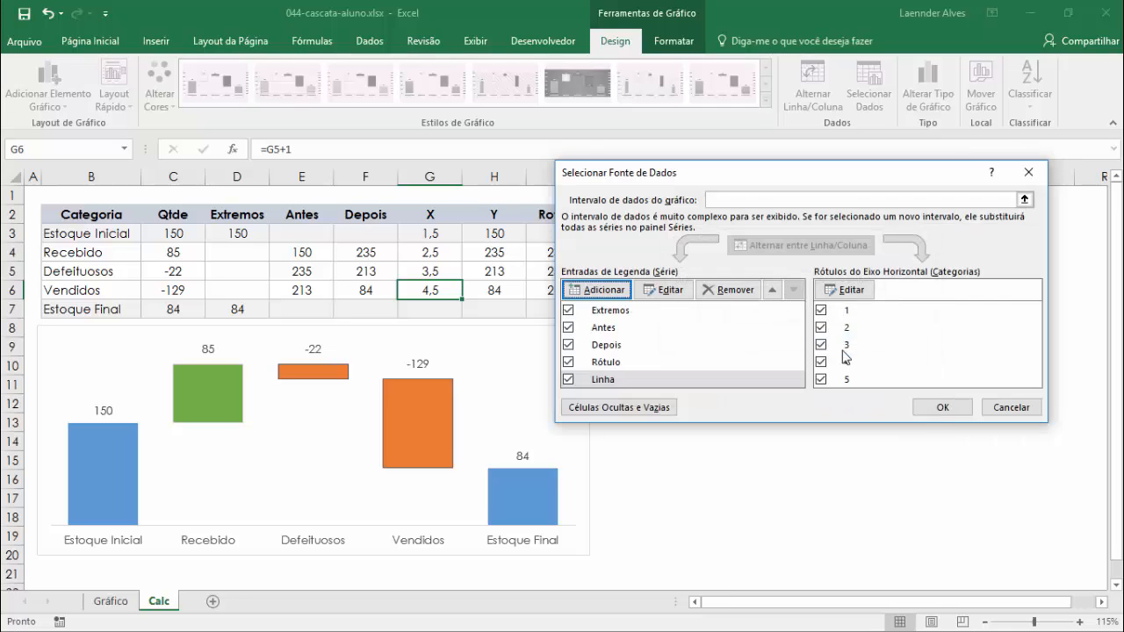
click(928, 409)
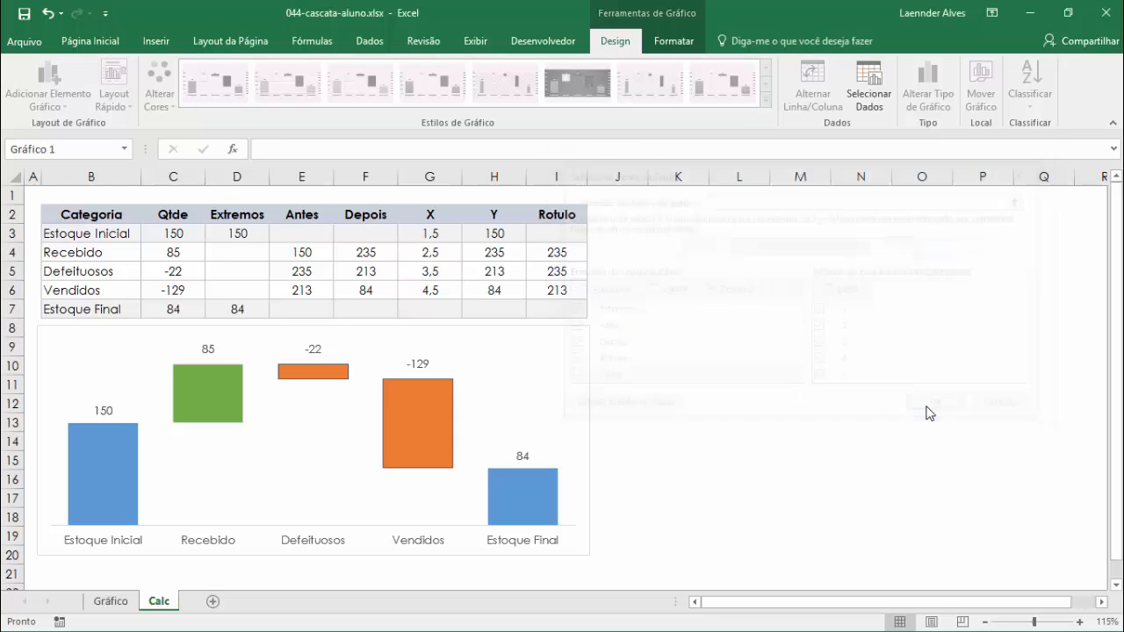
click(794, 397)
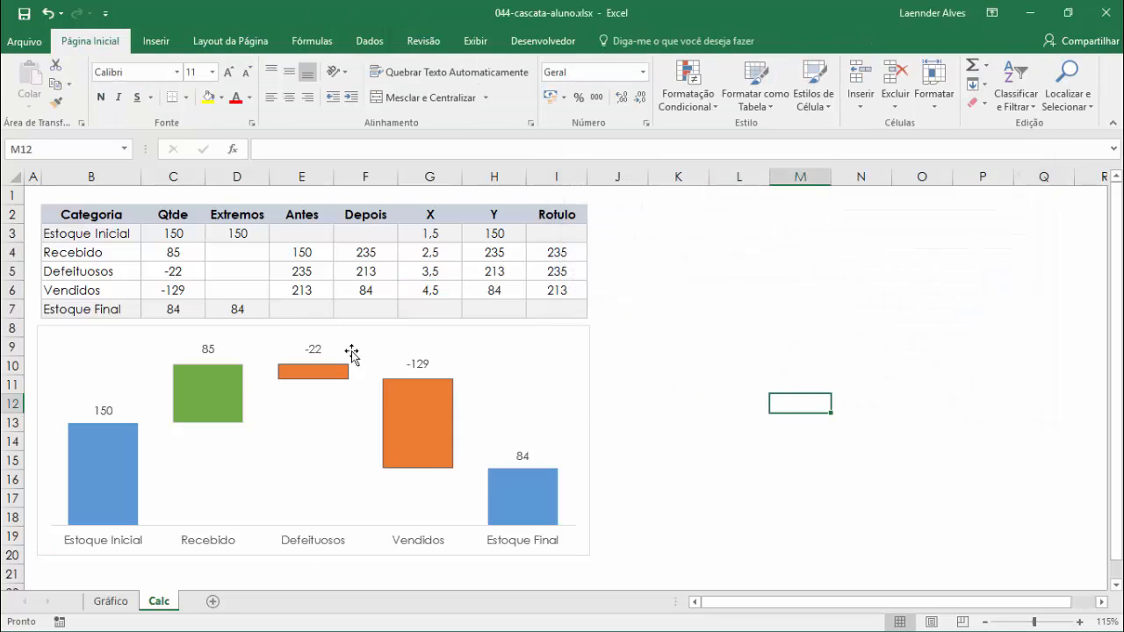
- Change the chart type of the Linha series to Dispersão (scatter), keeping it on the secondary axis
click(487, 338)
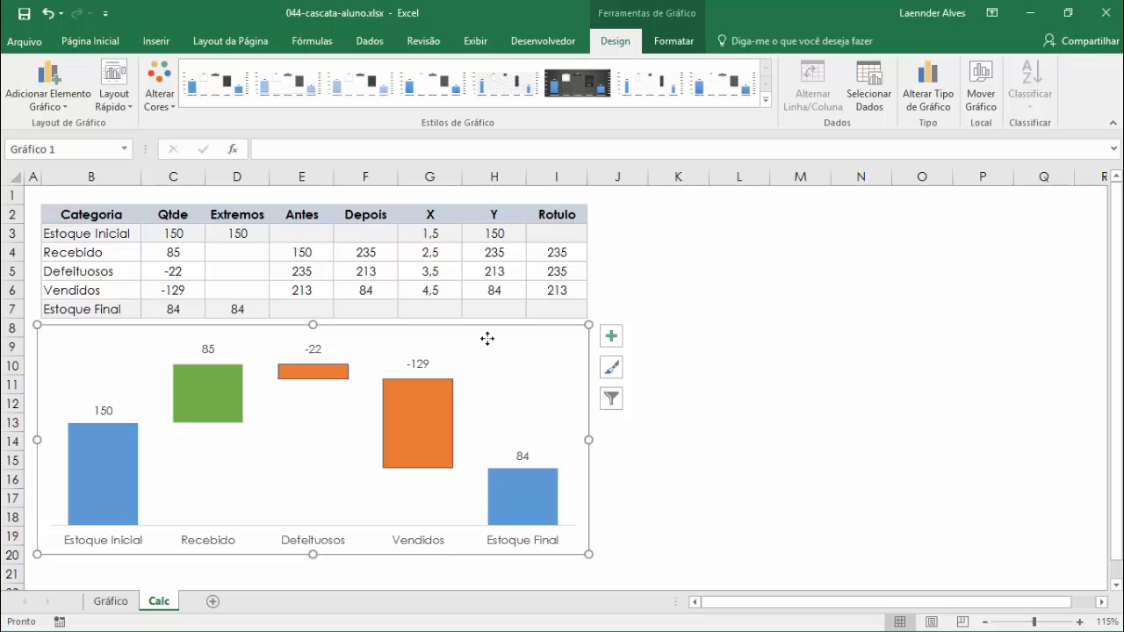
right_click(439, 411)
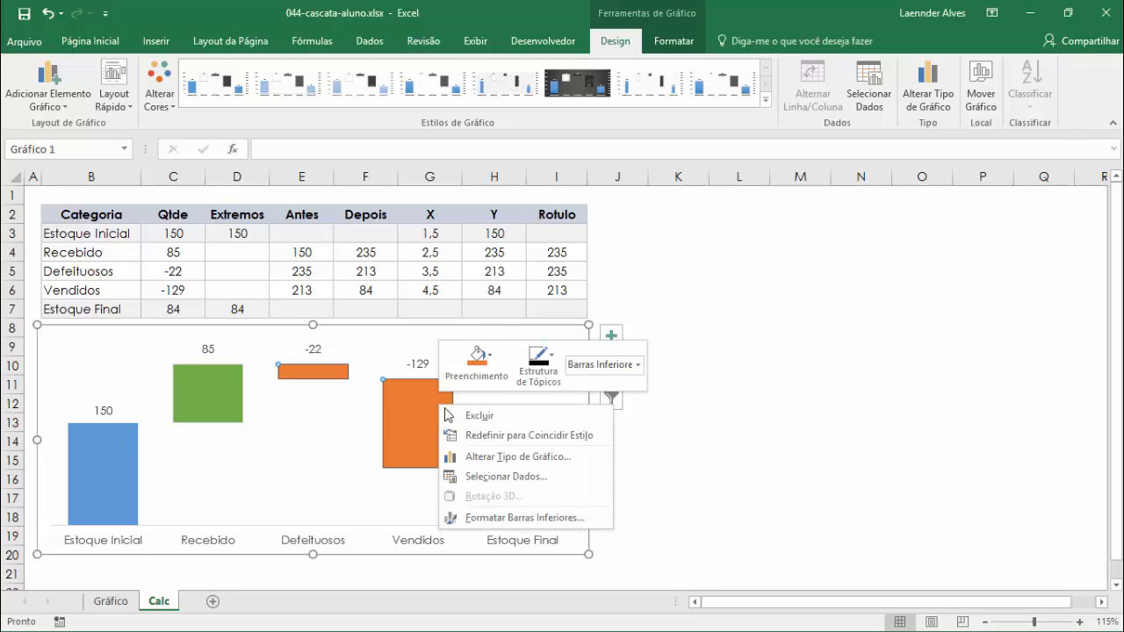
click(518, 456)
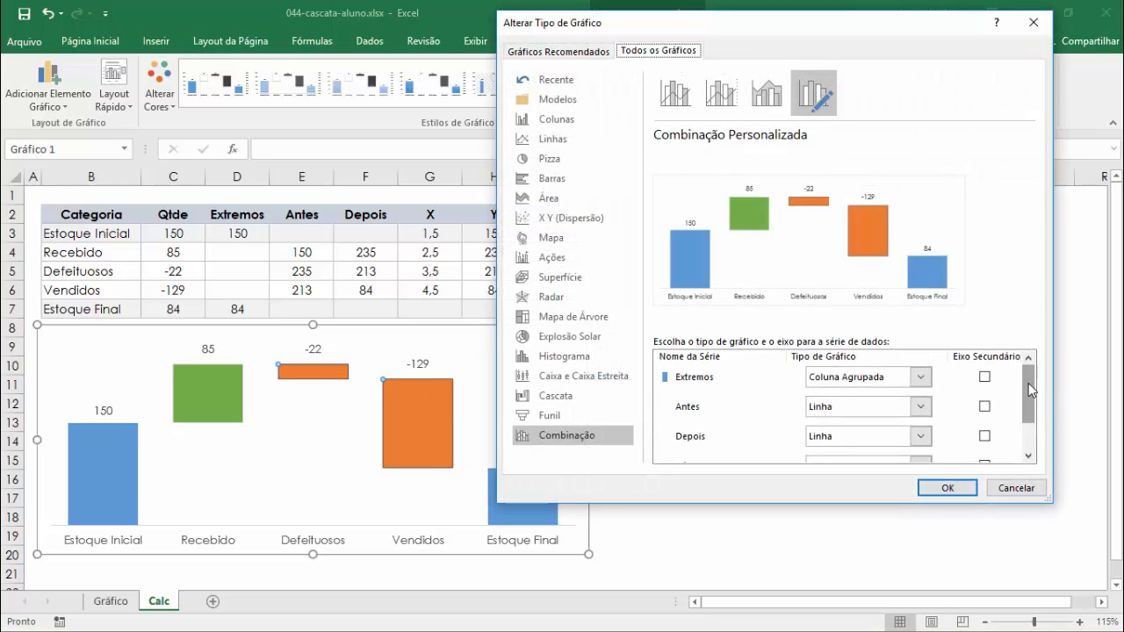
drag(1030, 391, 1031, 421)
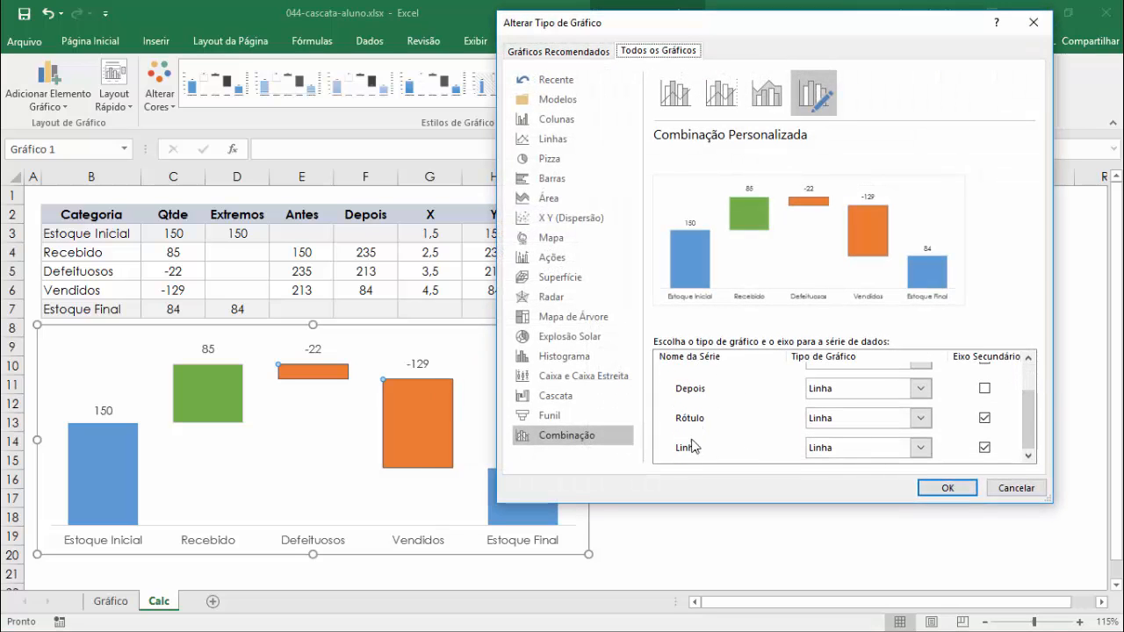
click(857, 451)
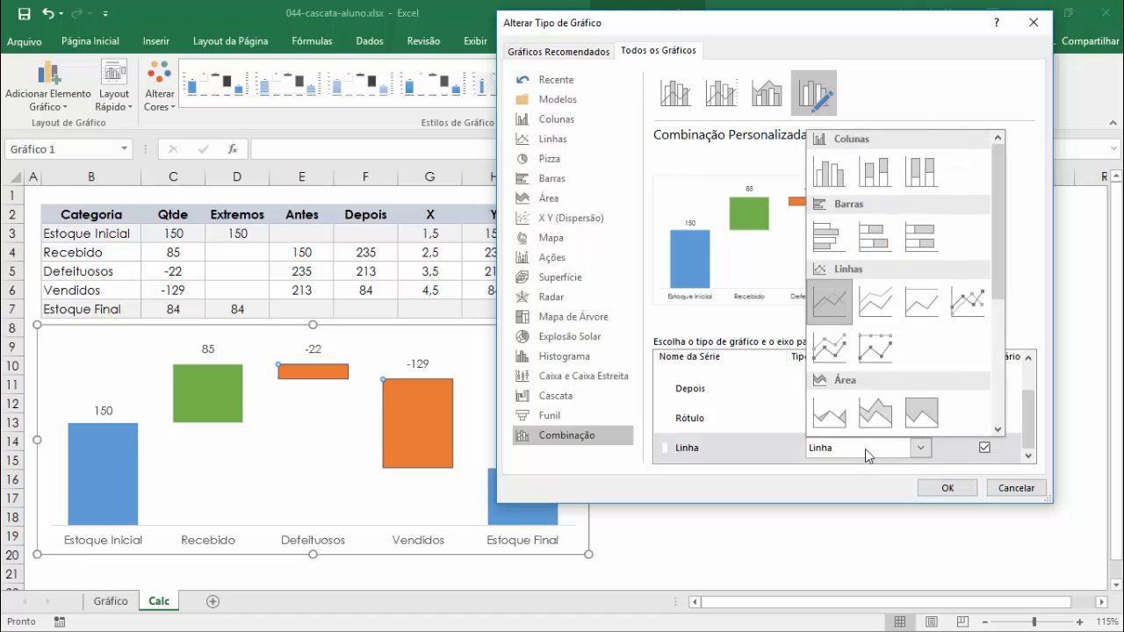
drag(997, 298, 996, 375)
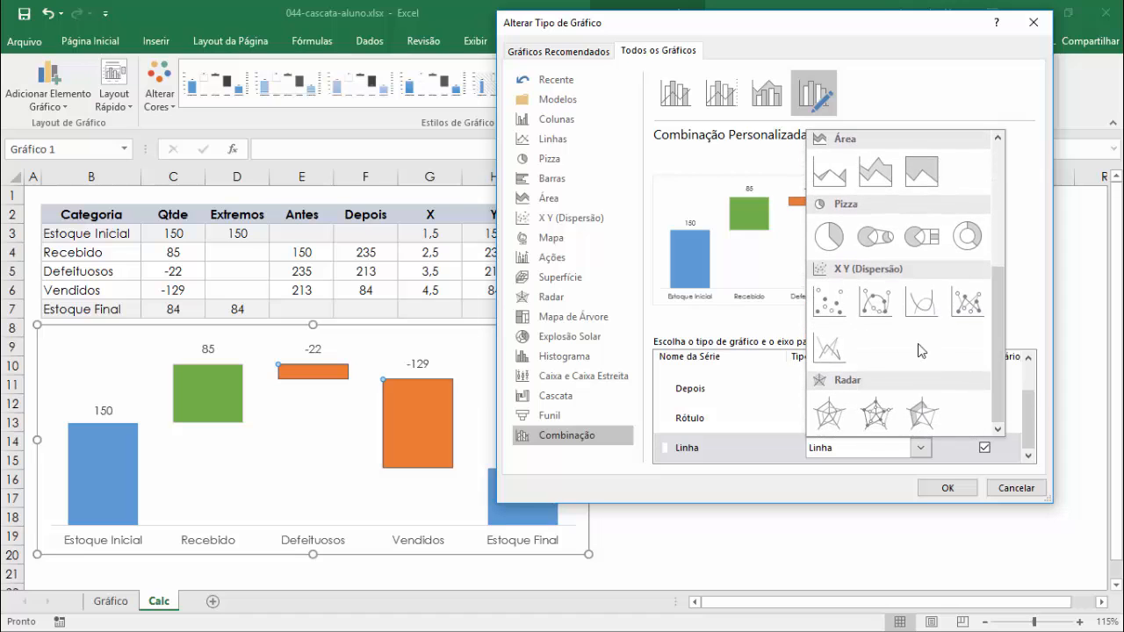
click(829, 302)
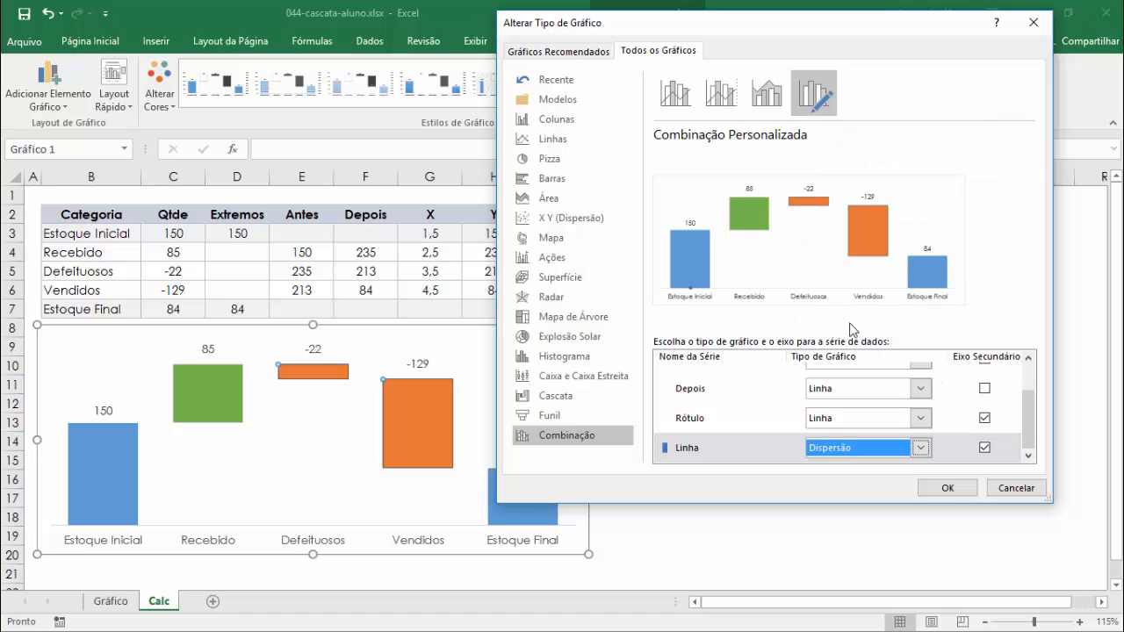
click(946, 487)
click(824, 443)
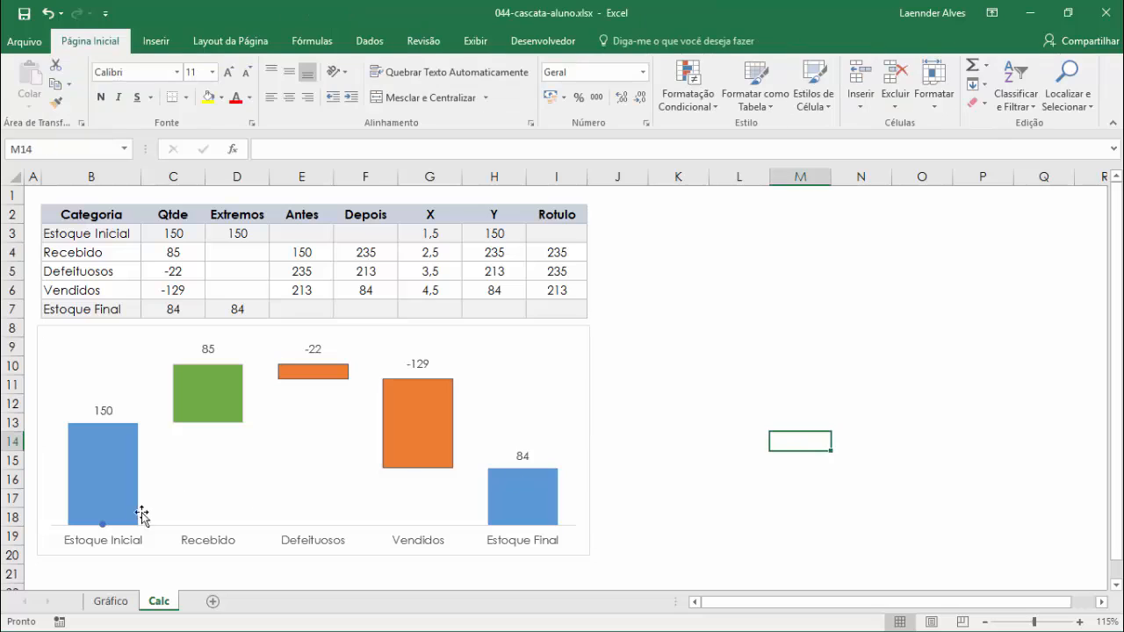
- Edit the Linha series in the chart's data source and set its X values to Calc!$G$3:$G$6
mouse_move(105, 530)
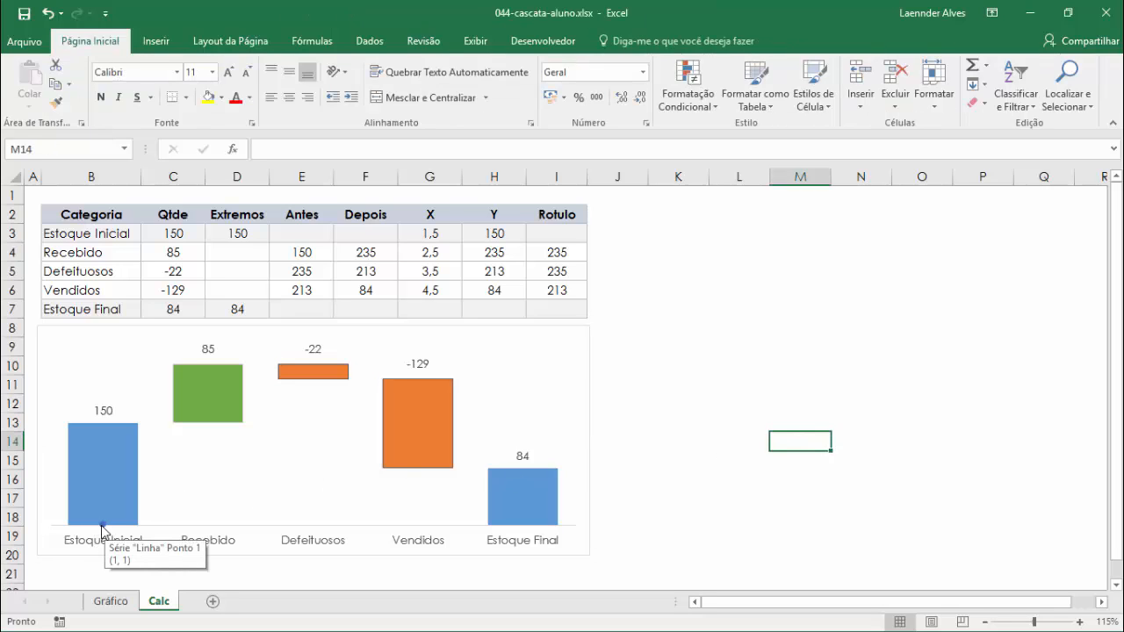
click(521, 362)
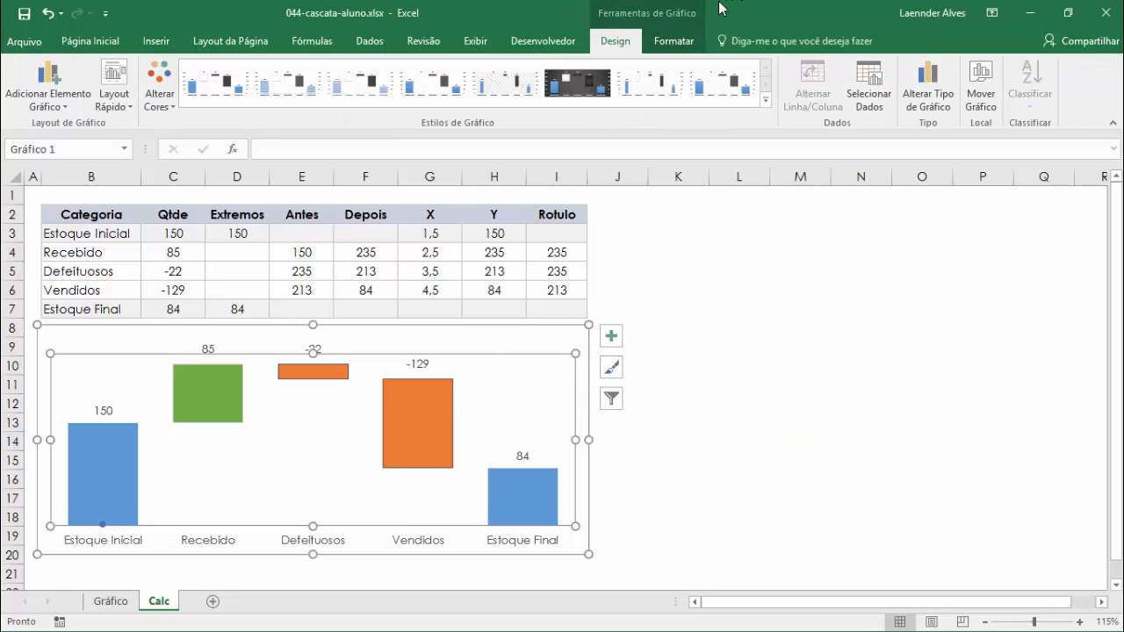
click(869, 90)
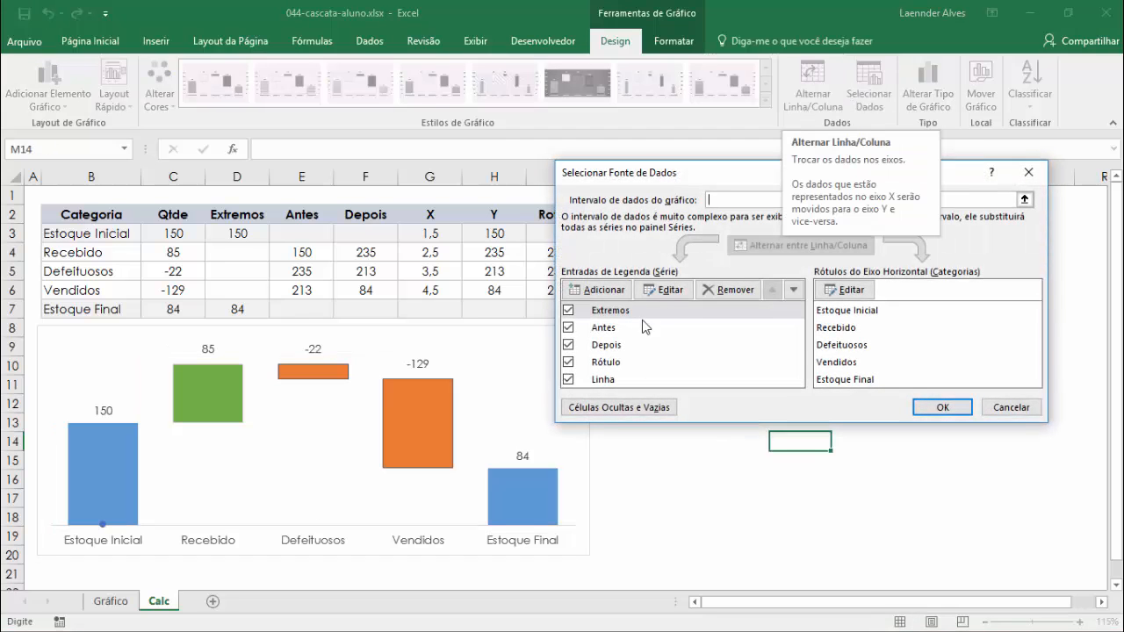
click(605, 385)
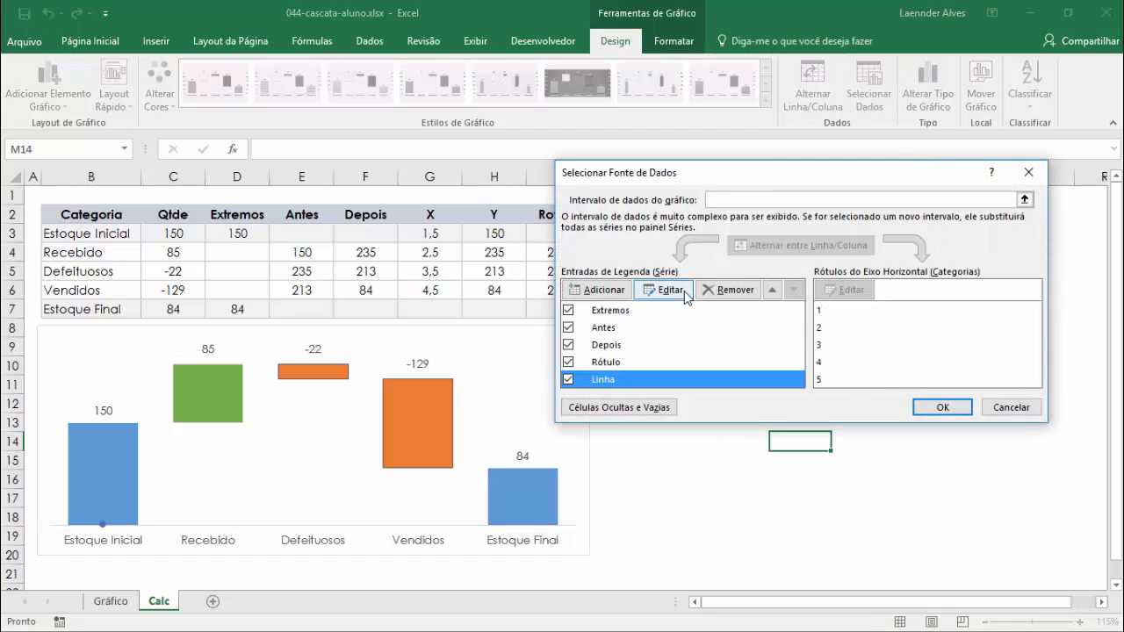
click(664, 290)
click(741, 296)
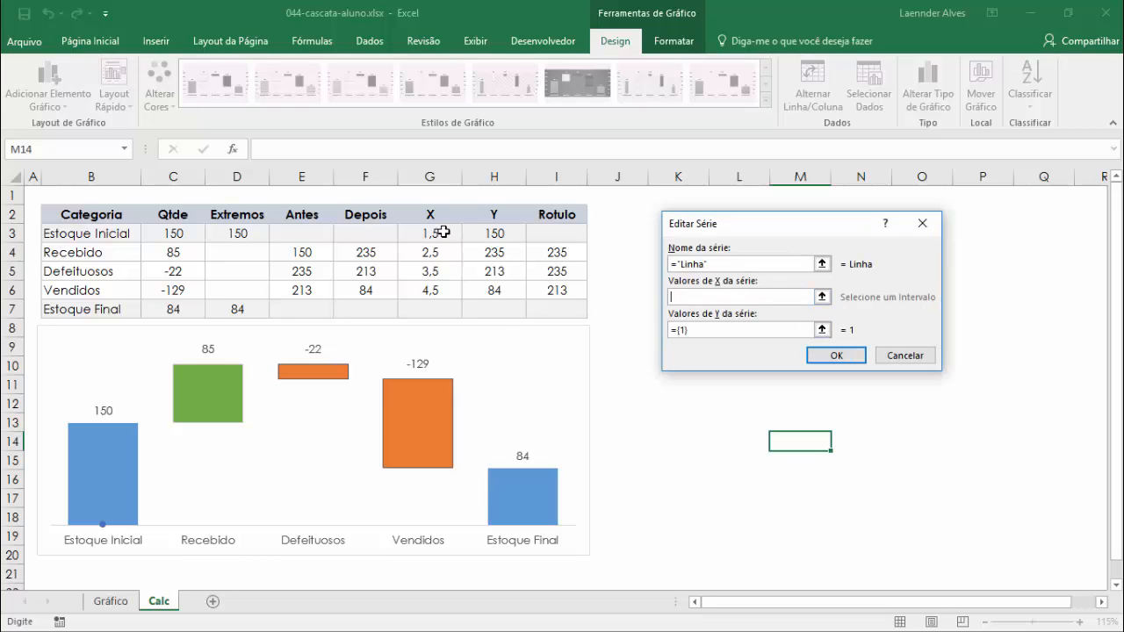
drag(443, 231, 444, 288)
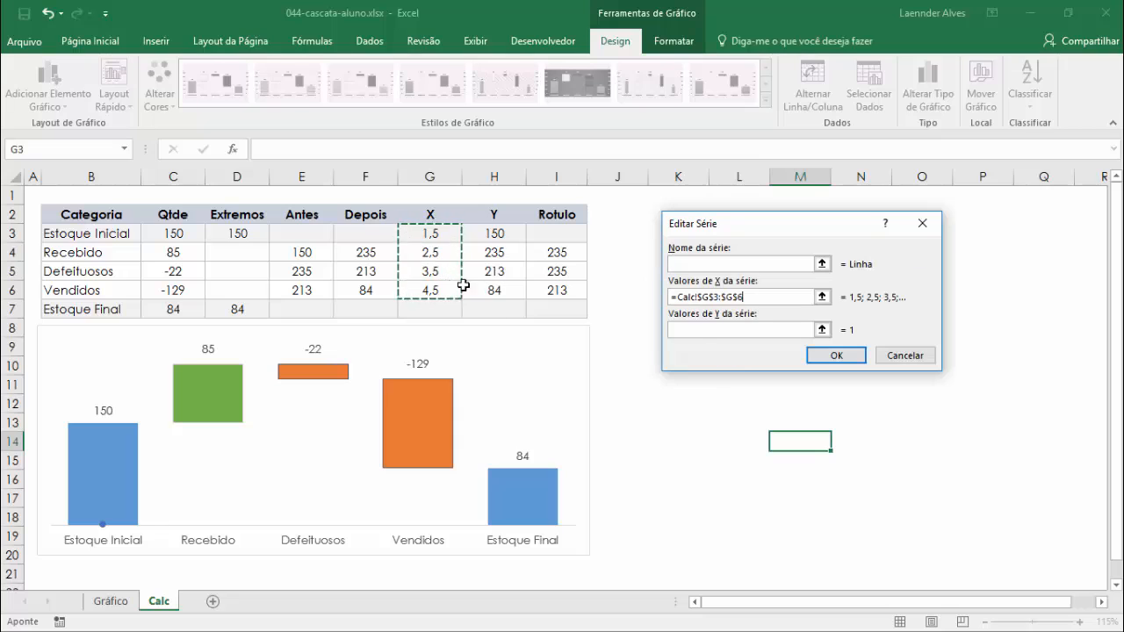
- Set the Linha series' Y values to the range H3:H6 and accept the data source changes
click(822, 329)
drag(501, 237, 501, 294)
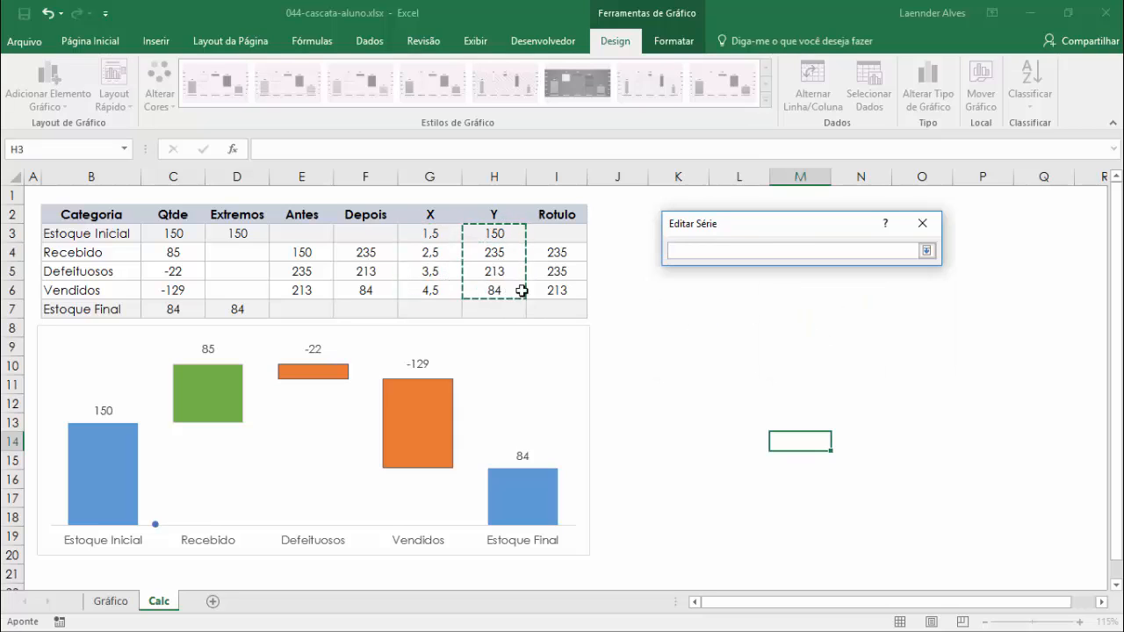
click(926, 252)
click(853, 354)
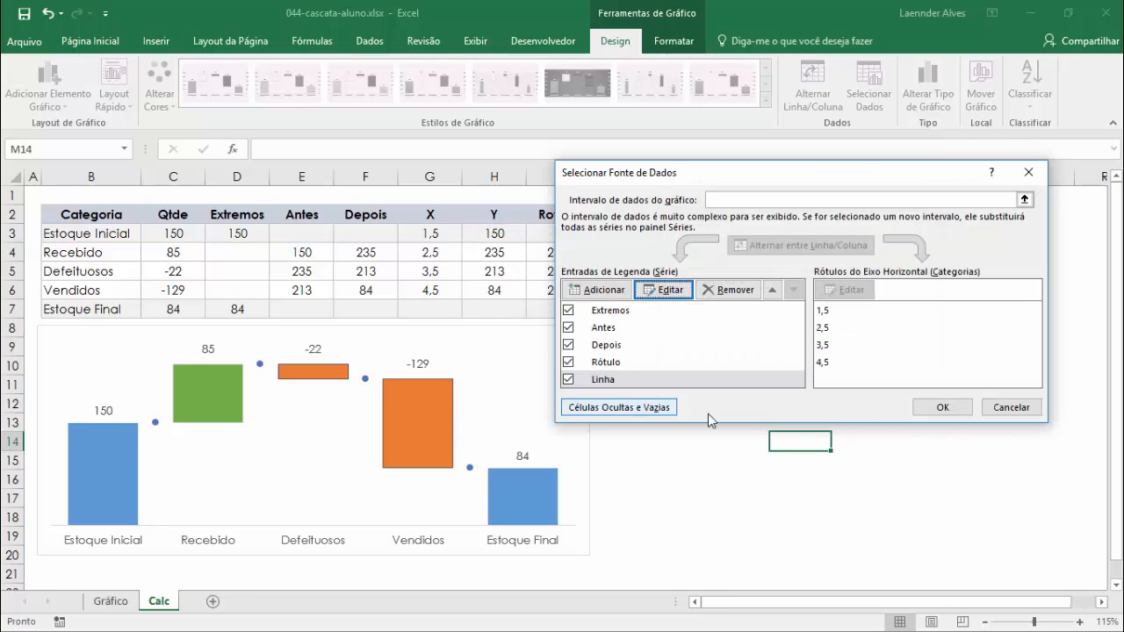
click(939, 404)
click(944, 403)
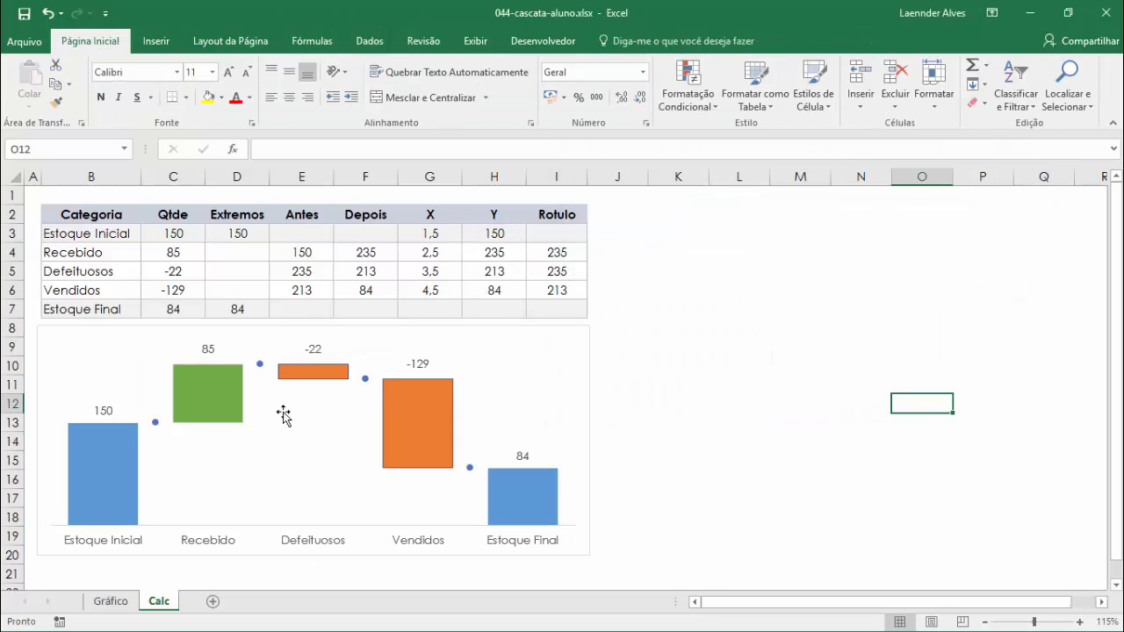
click(157, 424)
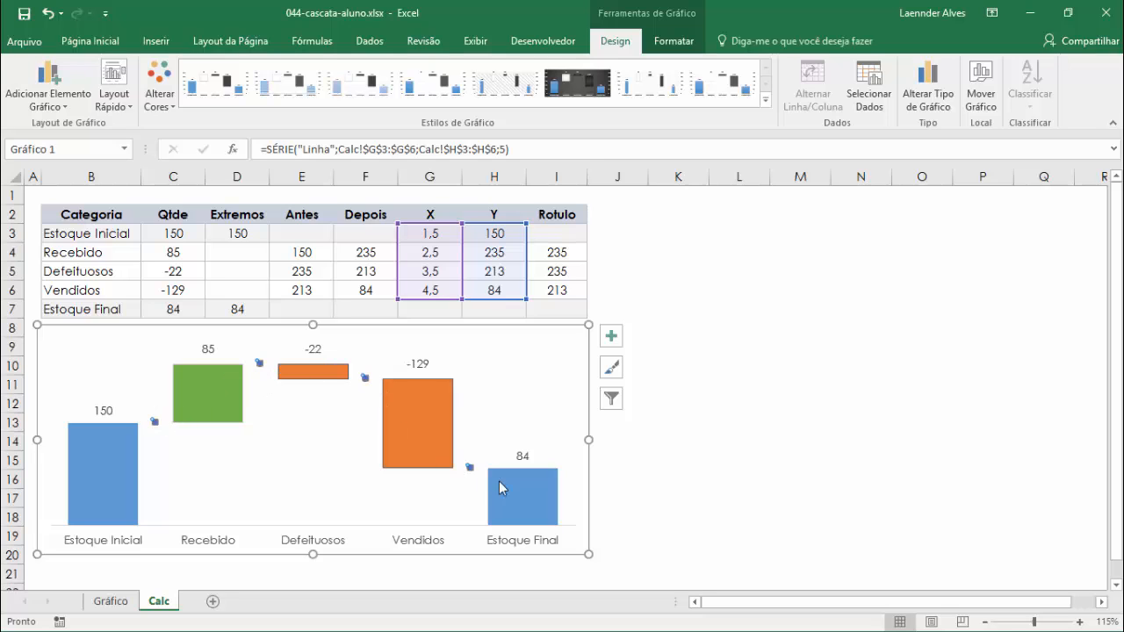
click(724, 437)
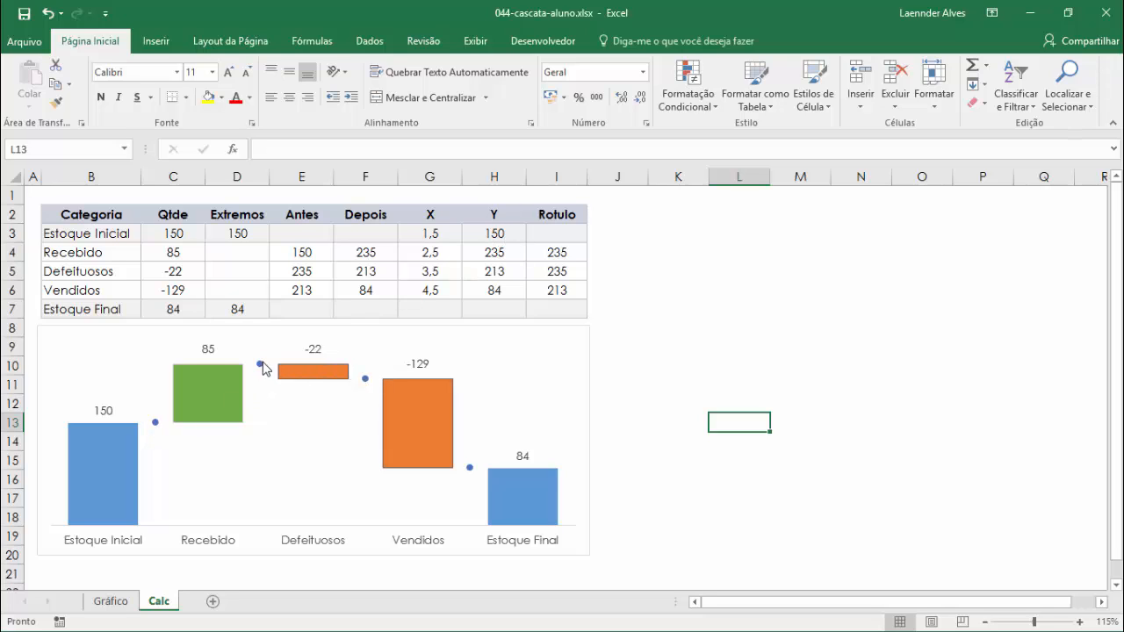
- Add error bars to the Linha scatter series in the waterfall chart
mouse_move(158, 425)
mouse_move(261, 367)
mouse_move(474, 471)
click(154, 424)
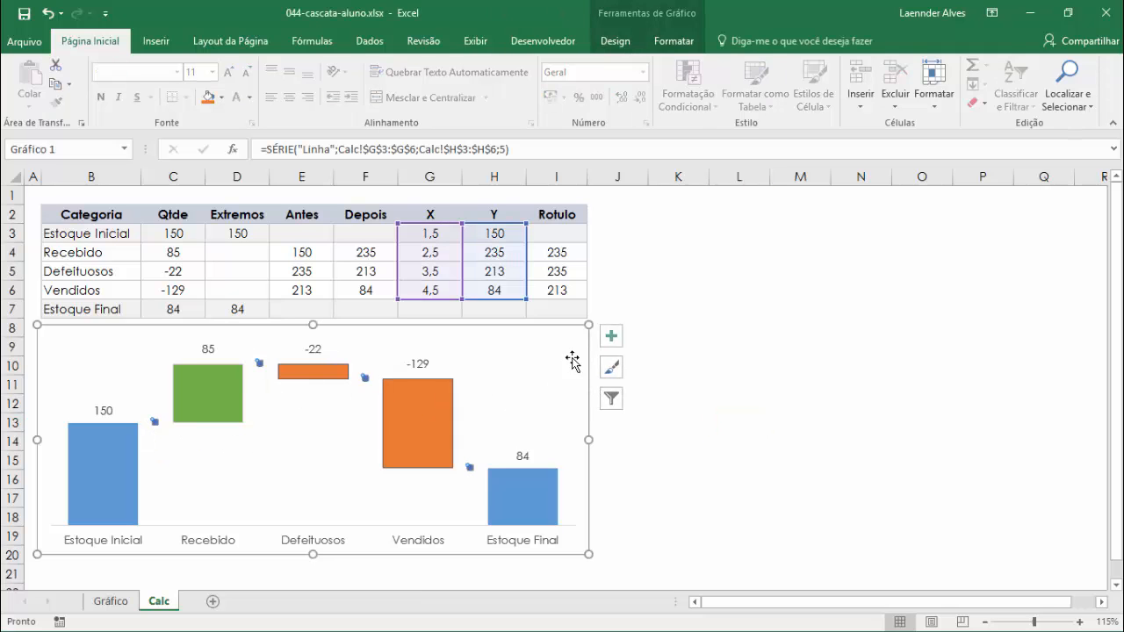
click(612, 337)
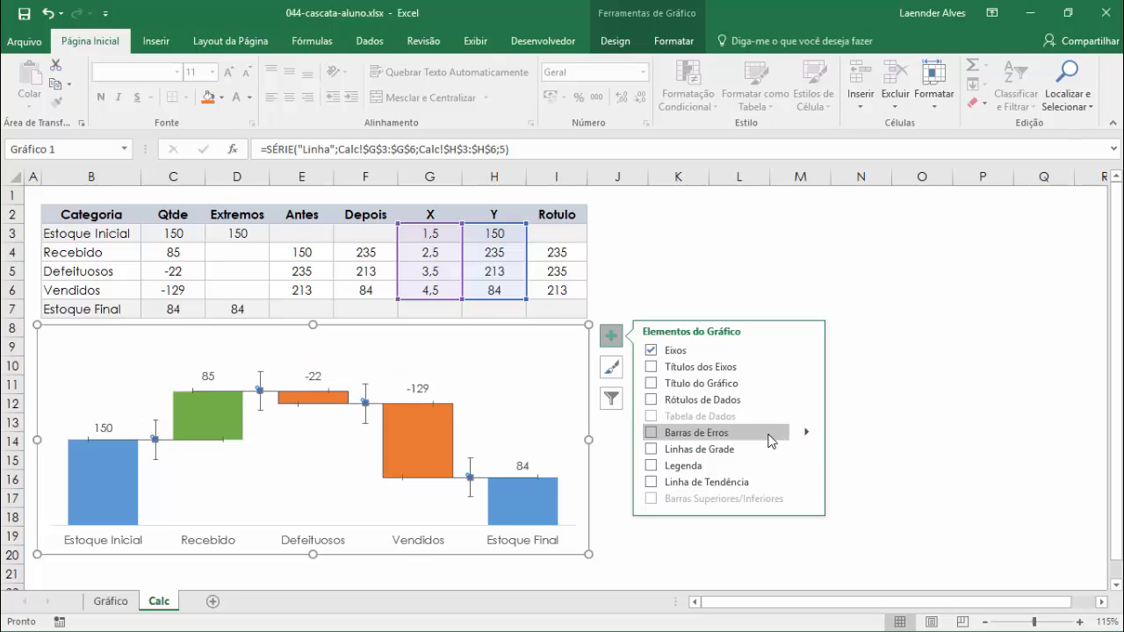
click(652, 434)
click(731, 291)
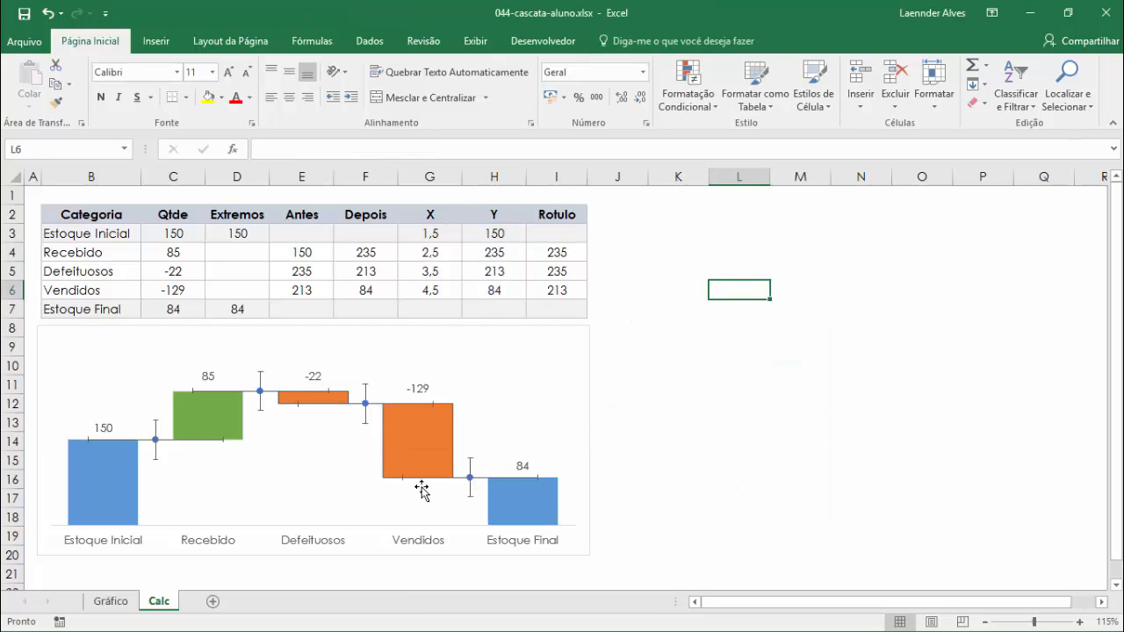
mouse_move(556, 489)
- Set the Linha series' marker option to Nenhum so its points have no marker
right_click(158, 448)
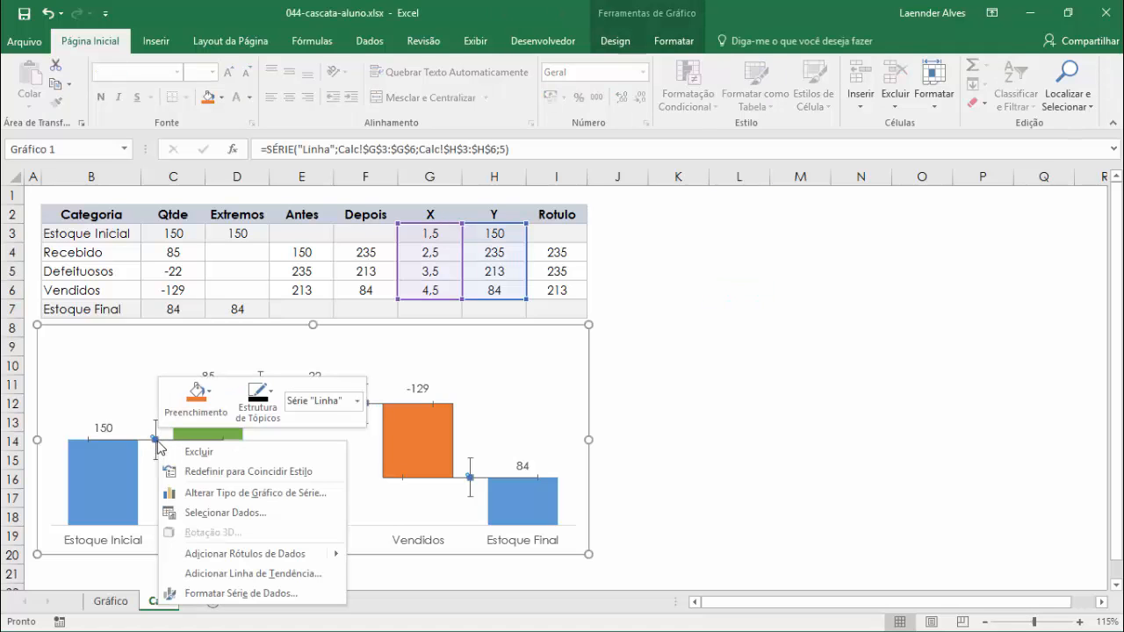
click(281, 576)
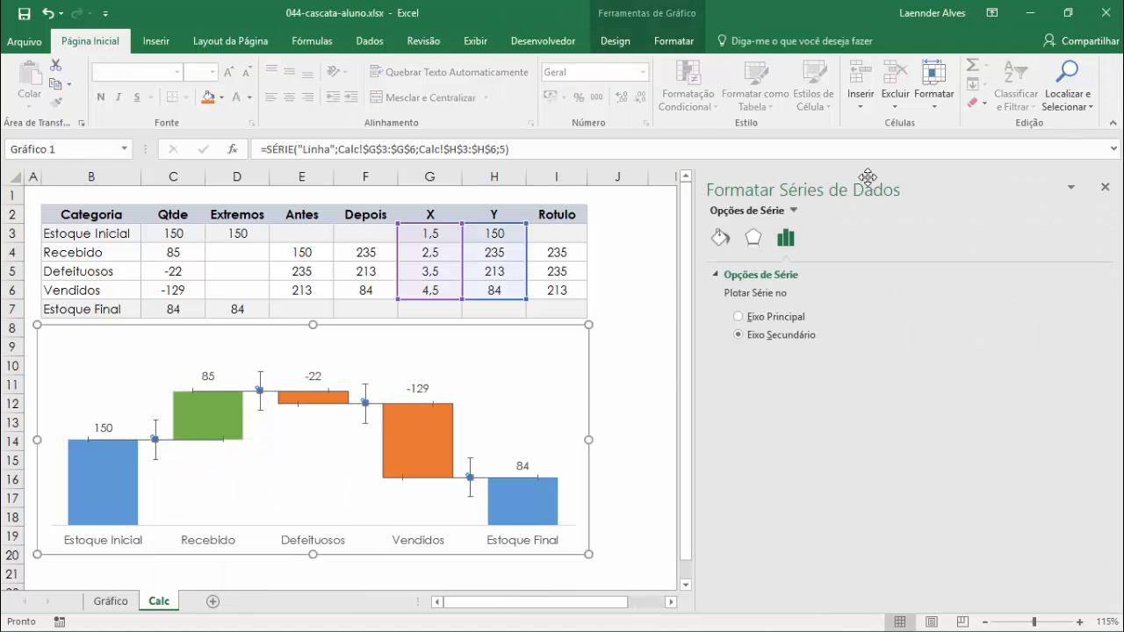
click(722, 243)
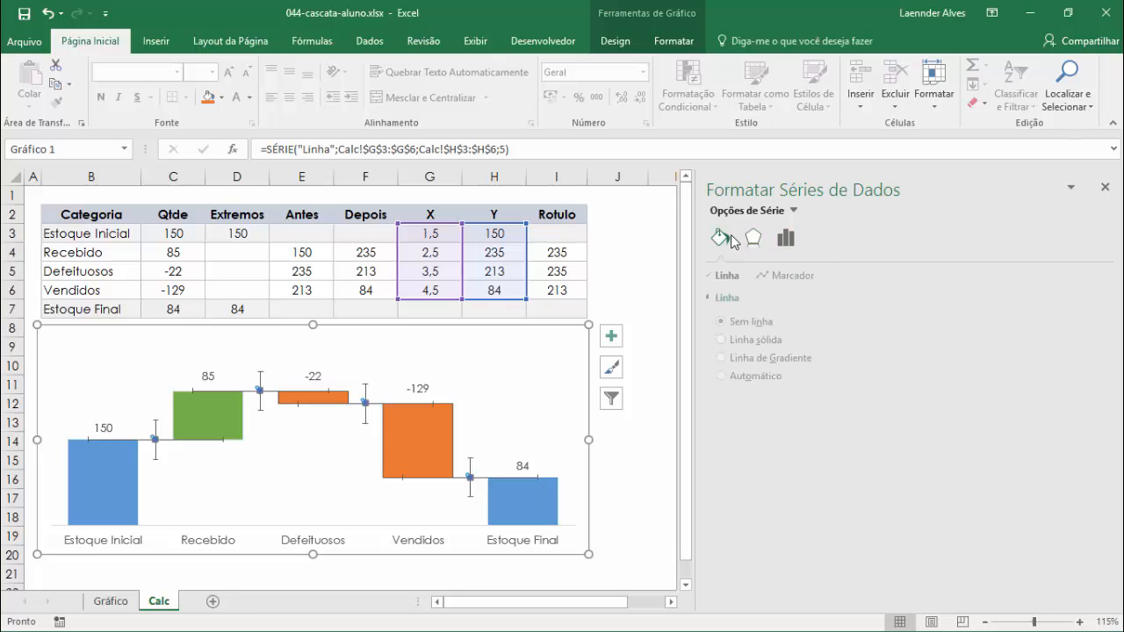
click(802, 278)
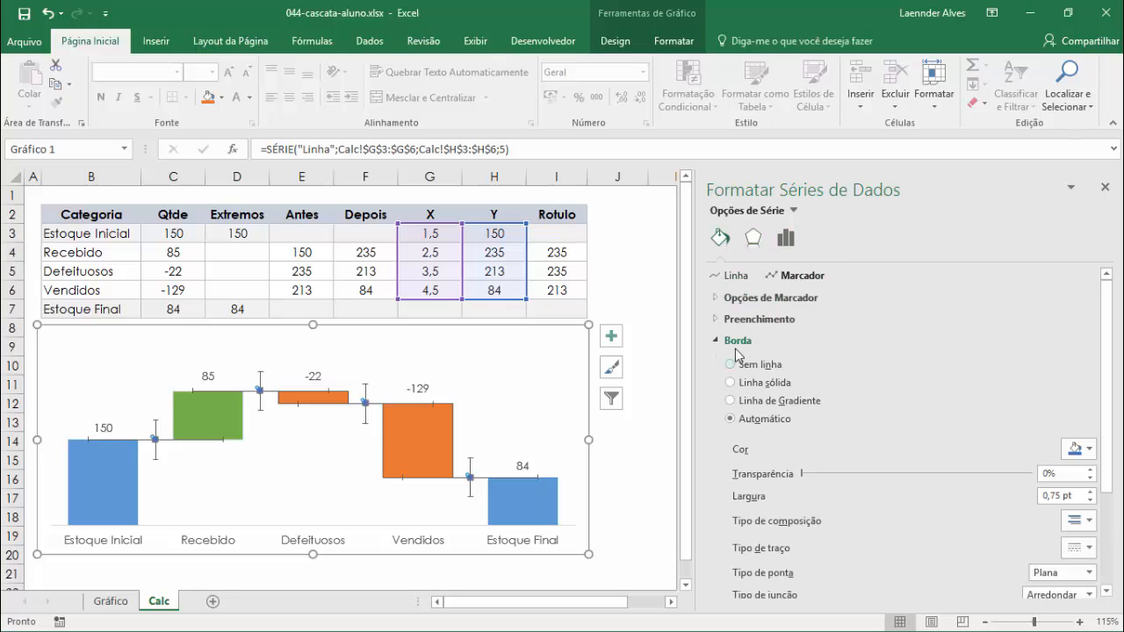
click(715, 298)
click(731, 339)
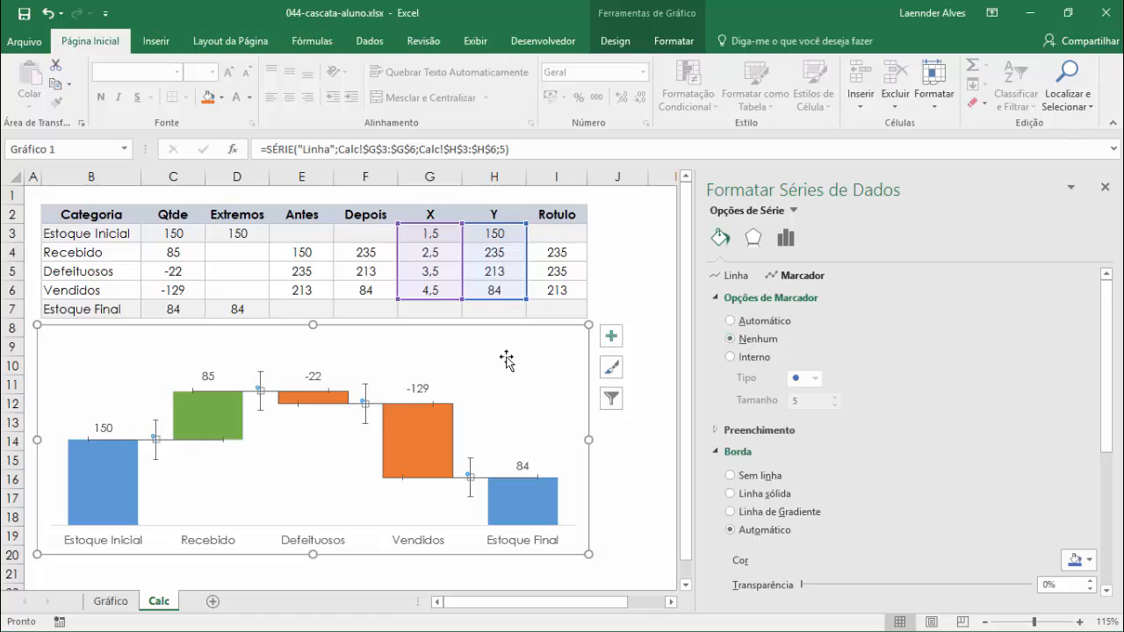
click(639, 332)
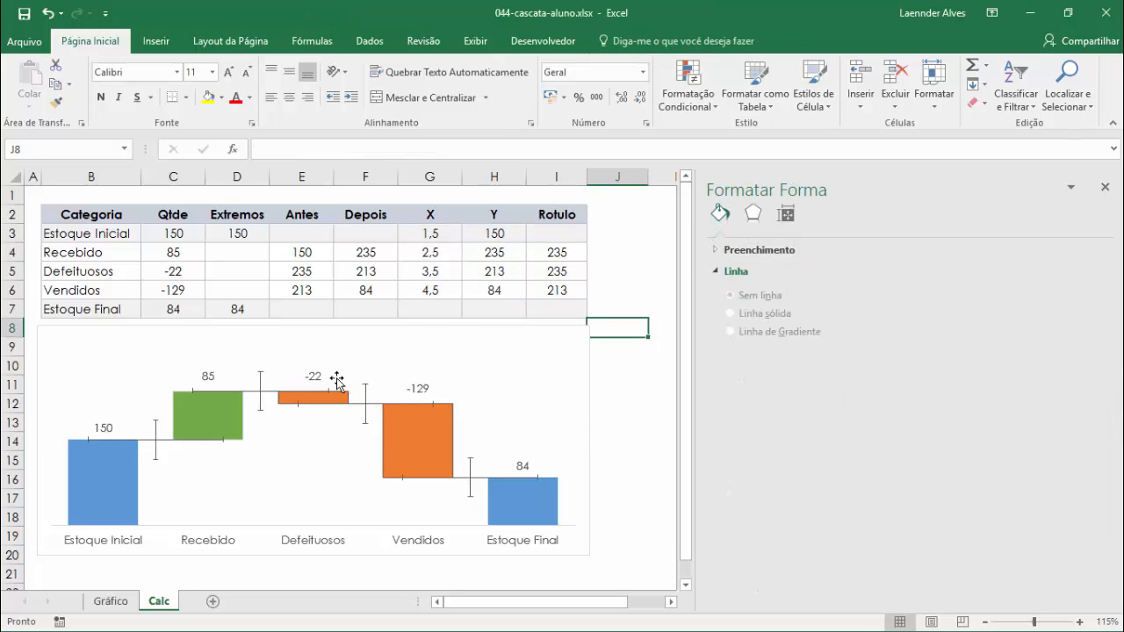
- Give the Linha series' vertical error bars a fixed error value (Valor fixo) of 0
click(262, 386)
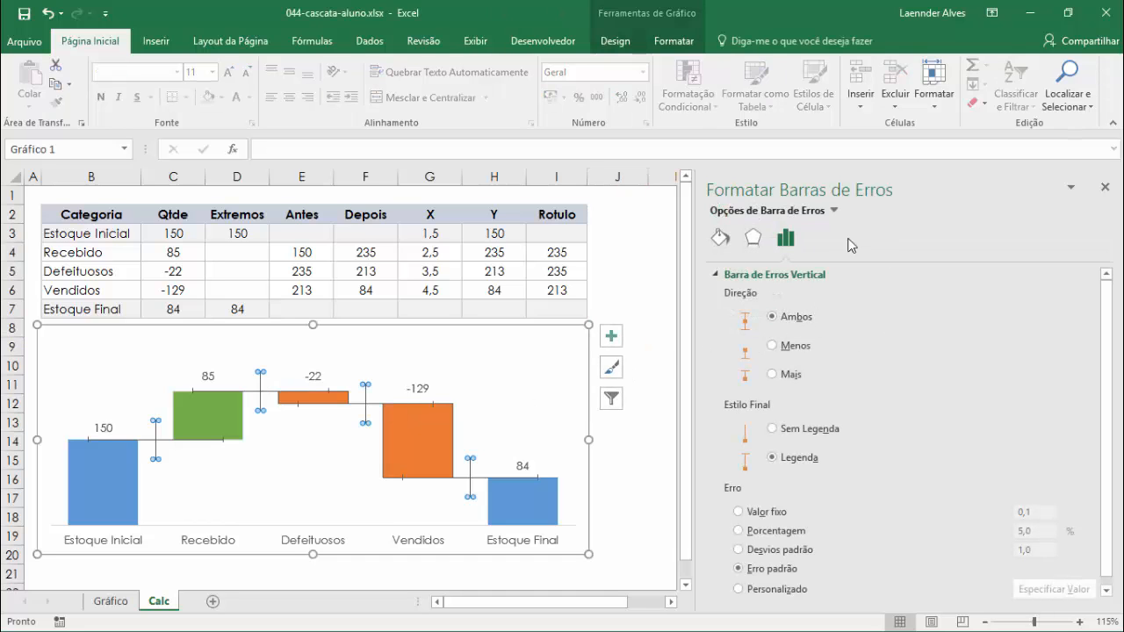
click(1105, 187)
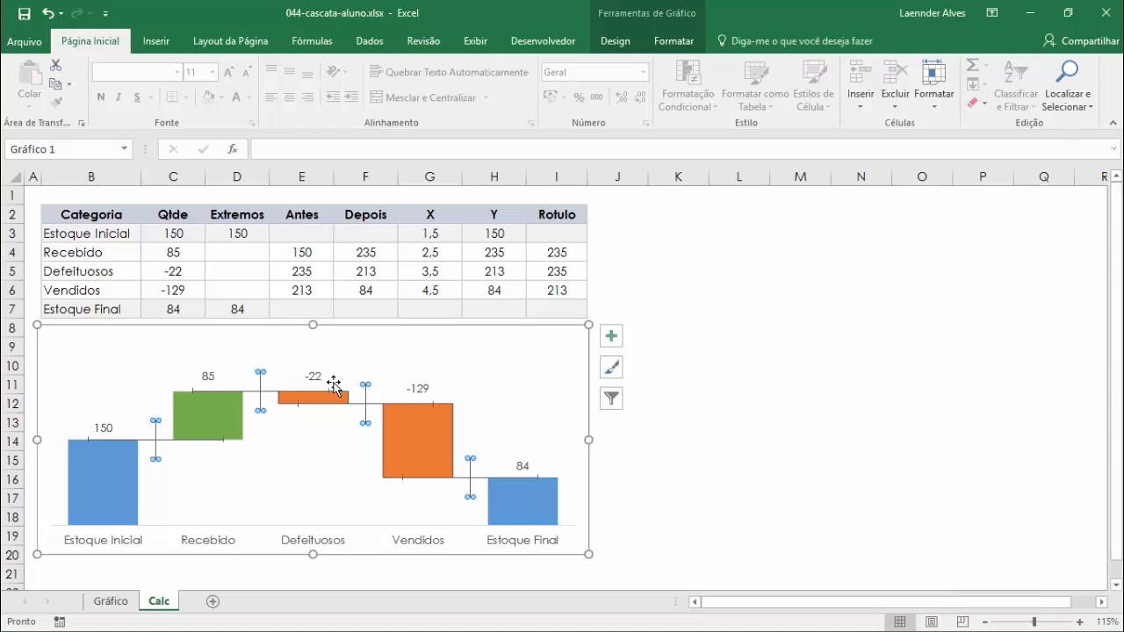
right_click(259, 380)
key(Escape)
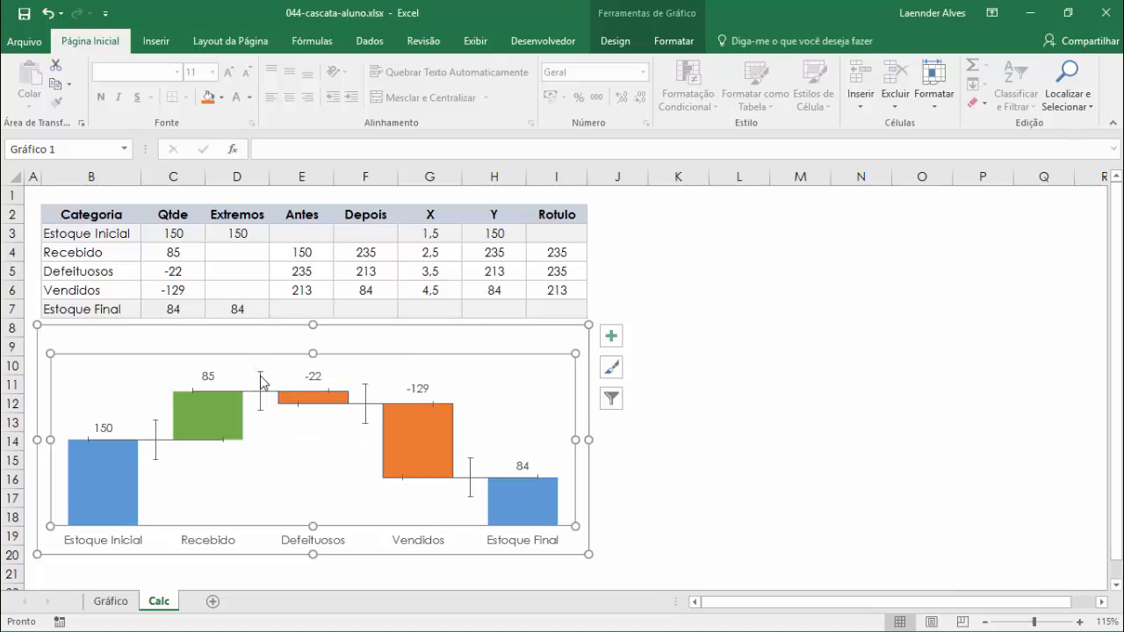
click(262, 380)
right_click(261, 380)
click(332, 490)
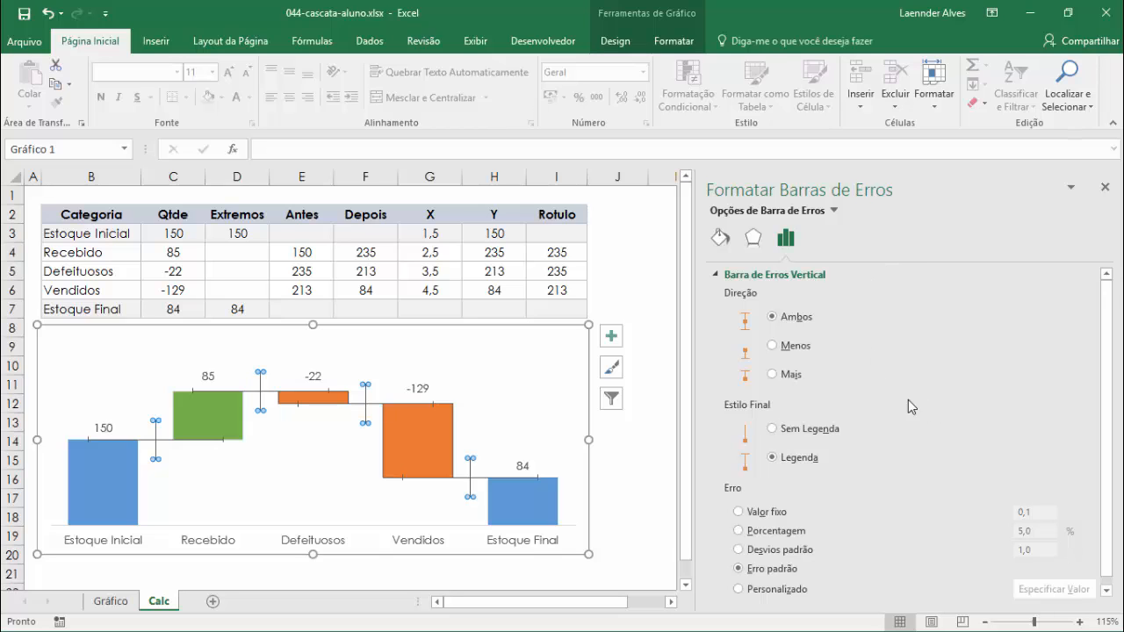
click(740, 512)
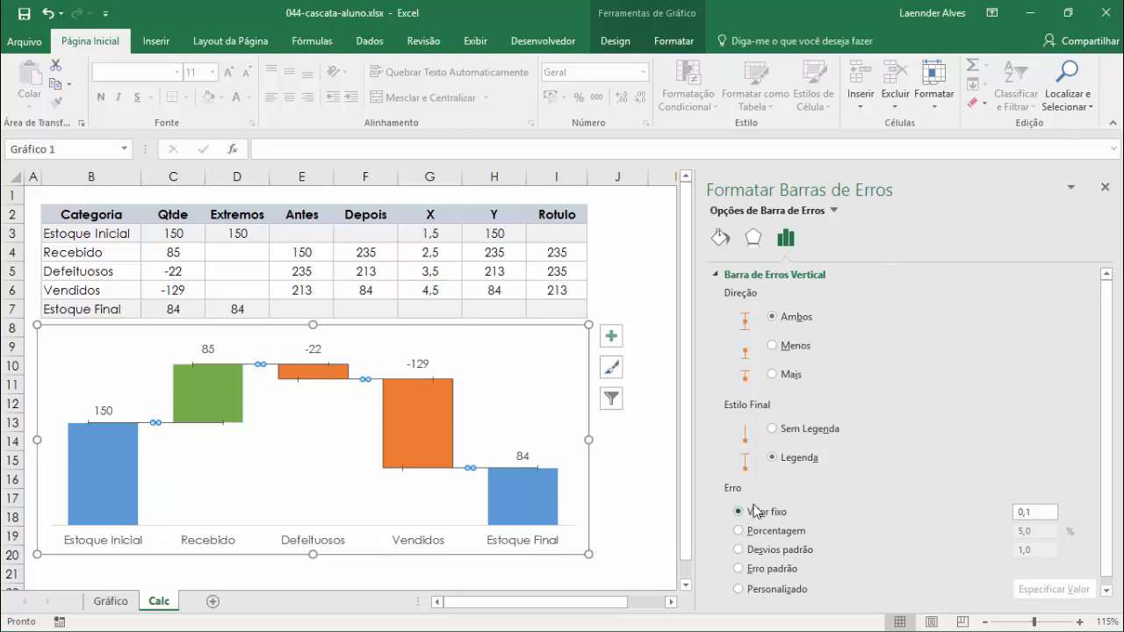
double_click(1024, 511)
text(0)
click(660, 424)
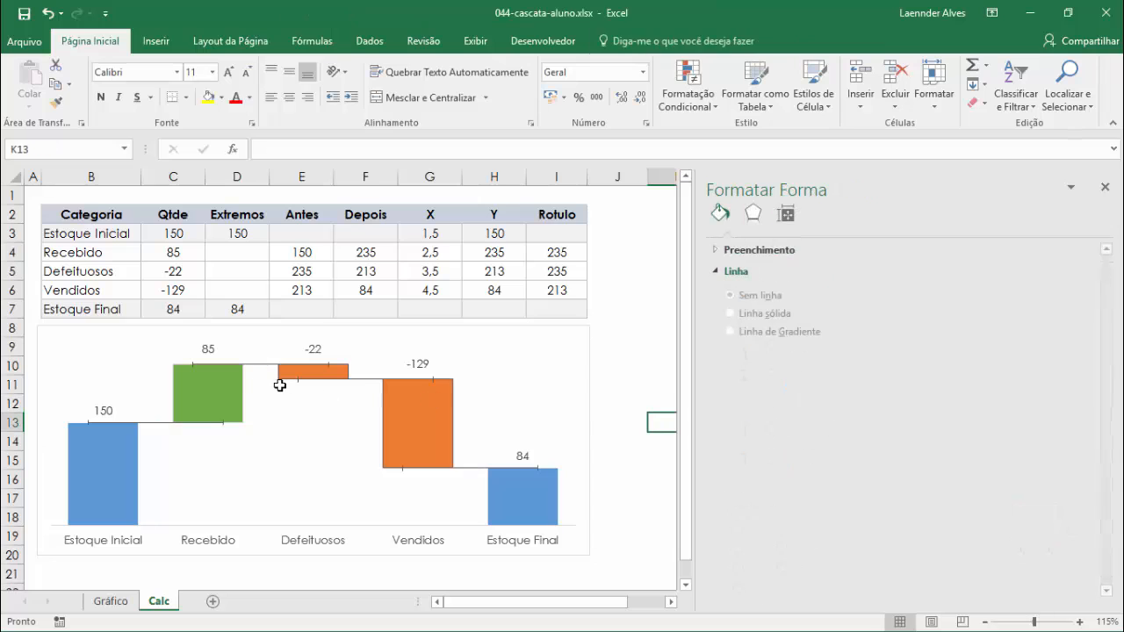
- Give the Linha series' horizontal error bars a fixed error value (Valor fixo) of 0,83
click(144, 429)
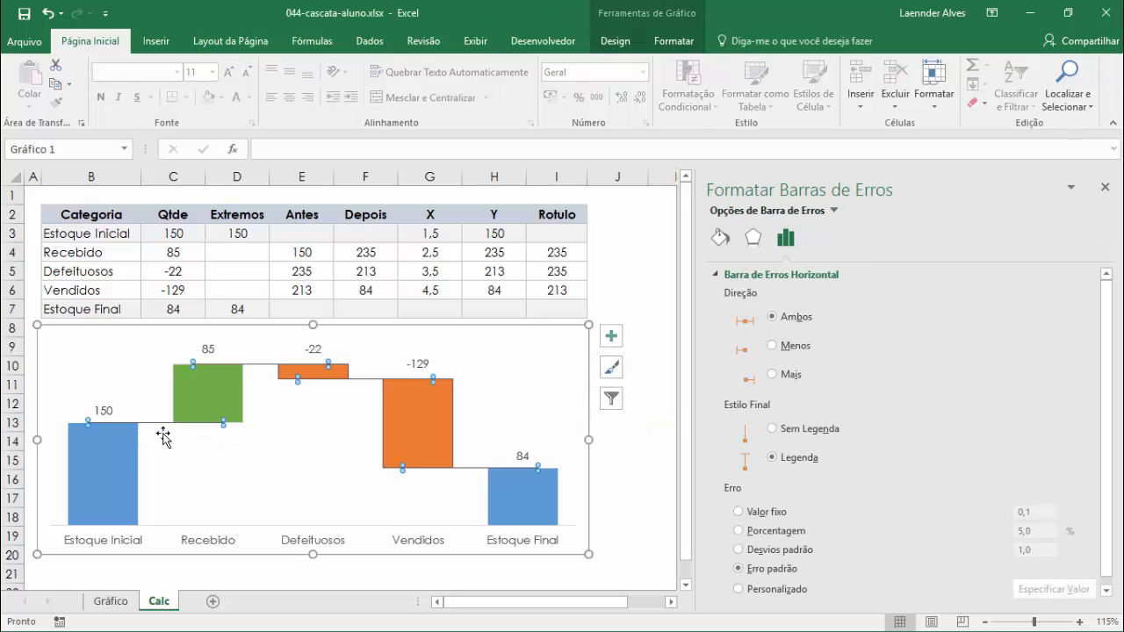
click(773, 513)
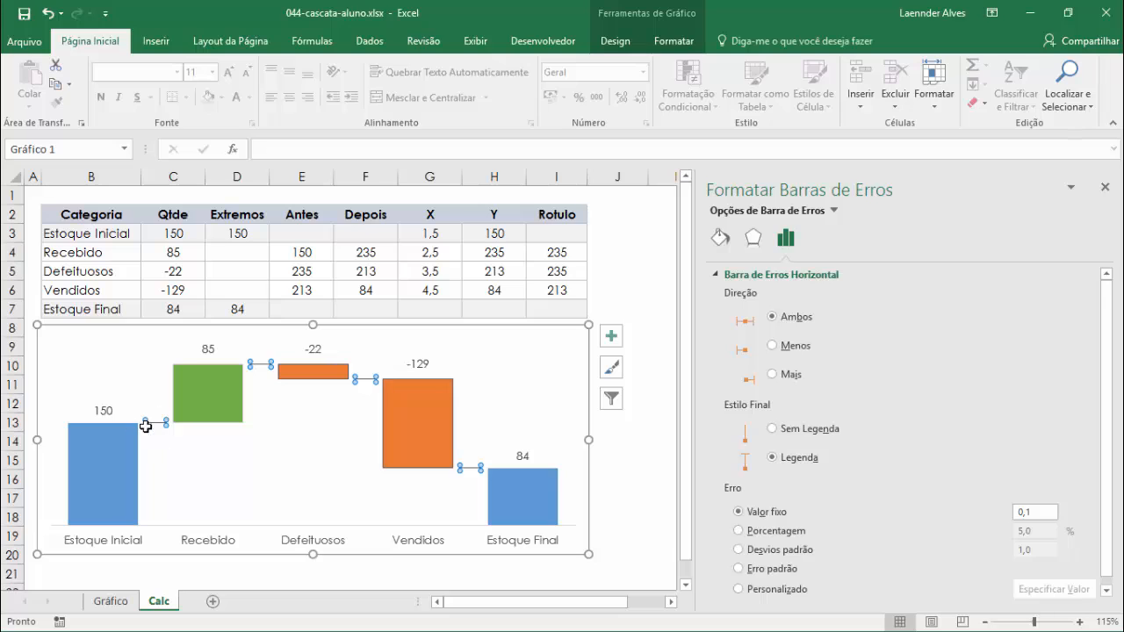
double_click(1034, 516)
text(0,83)
key(Return)
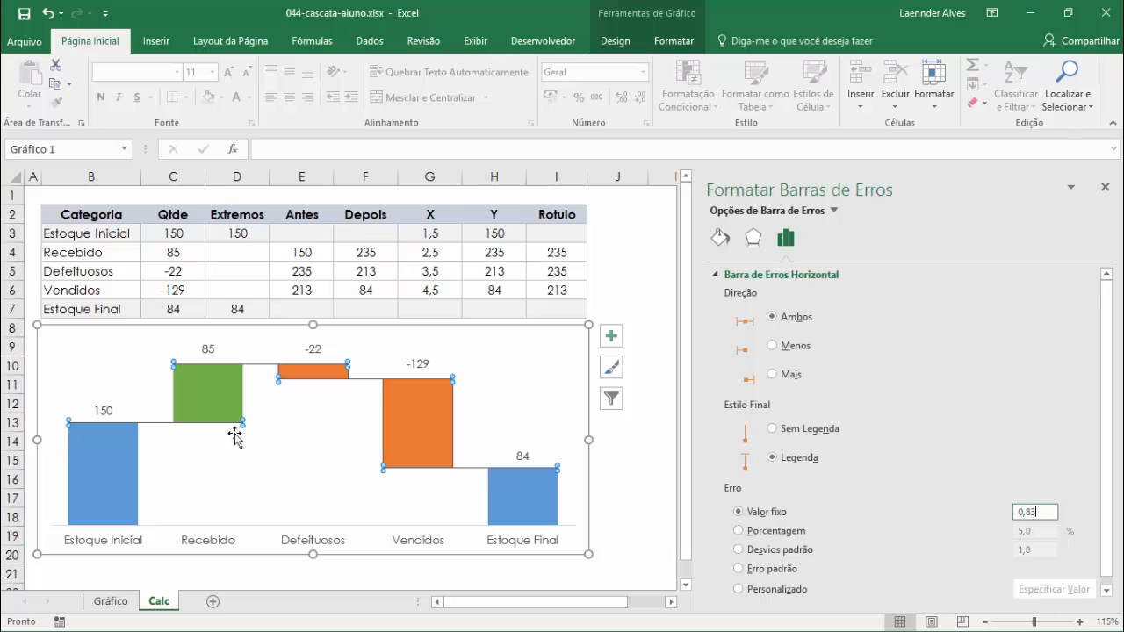
- Check the Extremos columns' gap width setting against the reach of the Linha series' horizontal error bars
right_click(123, 477)
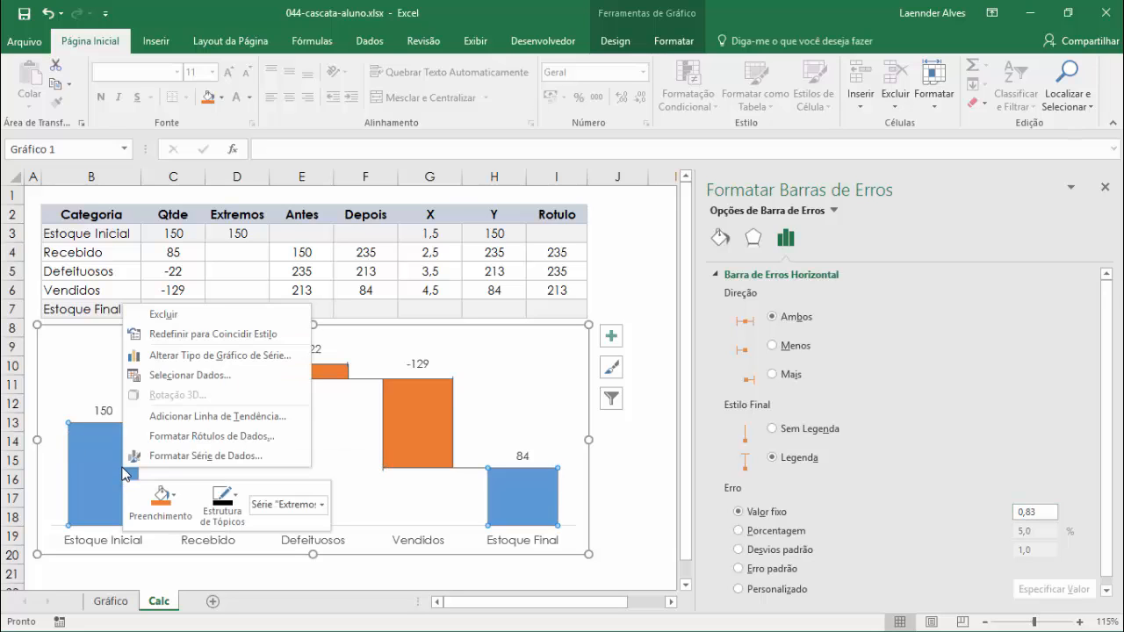
click(181, 456)
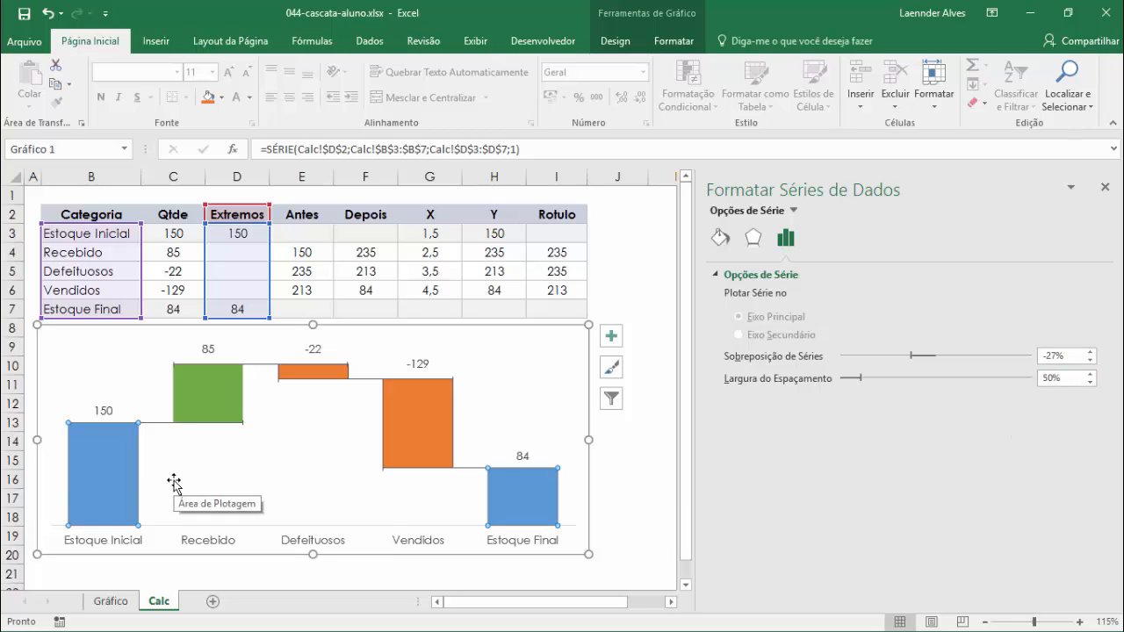
click(155, 425)
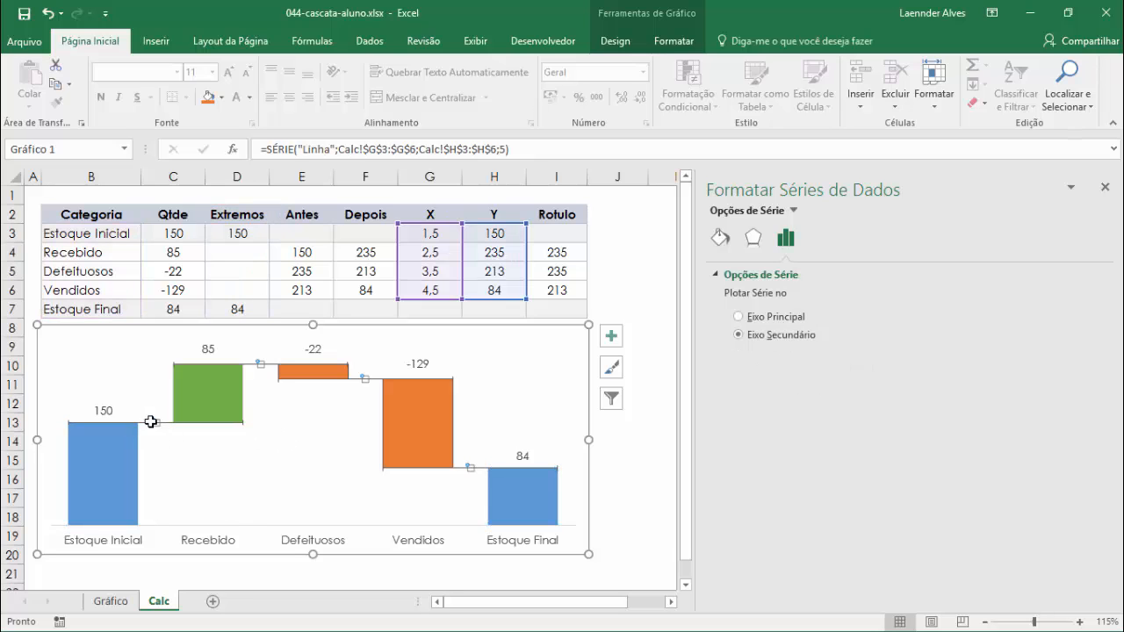
click(149, 423)
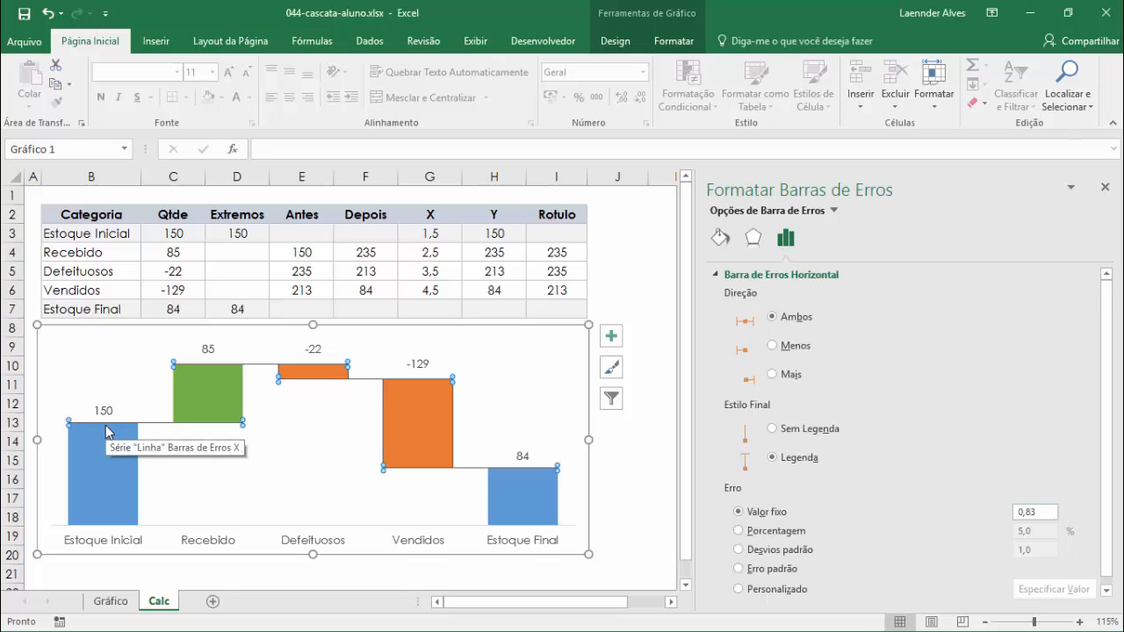
click(231, 437)
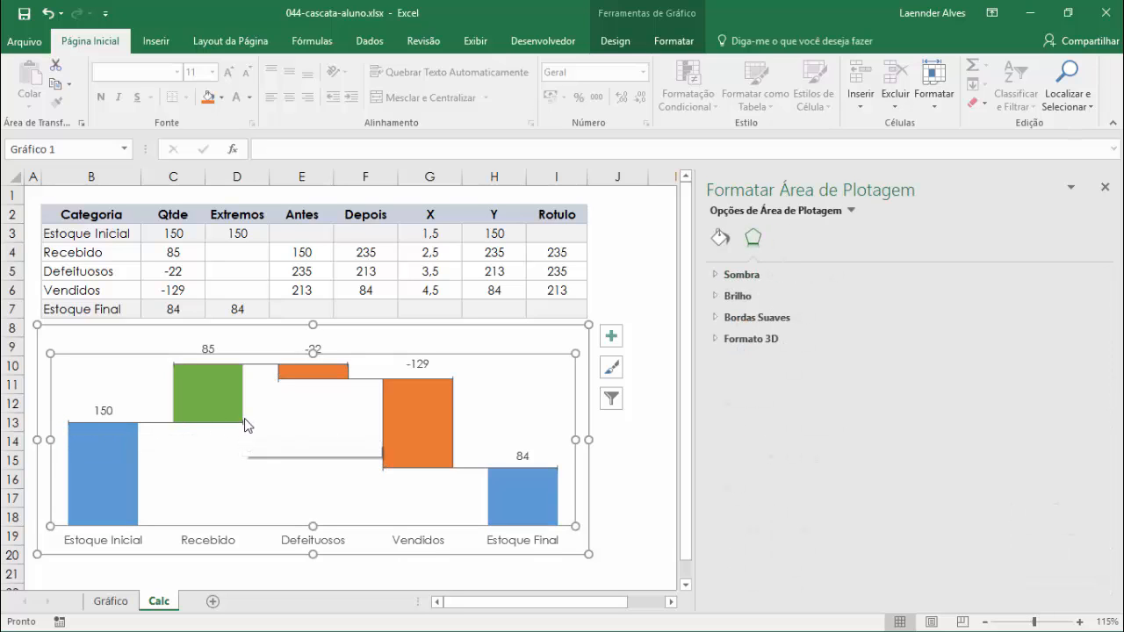
- Set the end style of the Linha series' horizontal error bars to Sem Legenda and close the formatting options
click(154, 424)
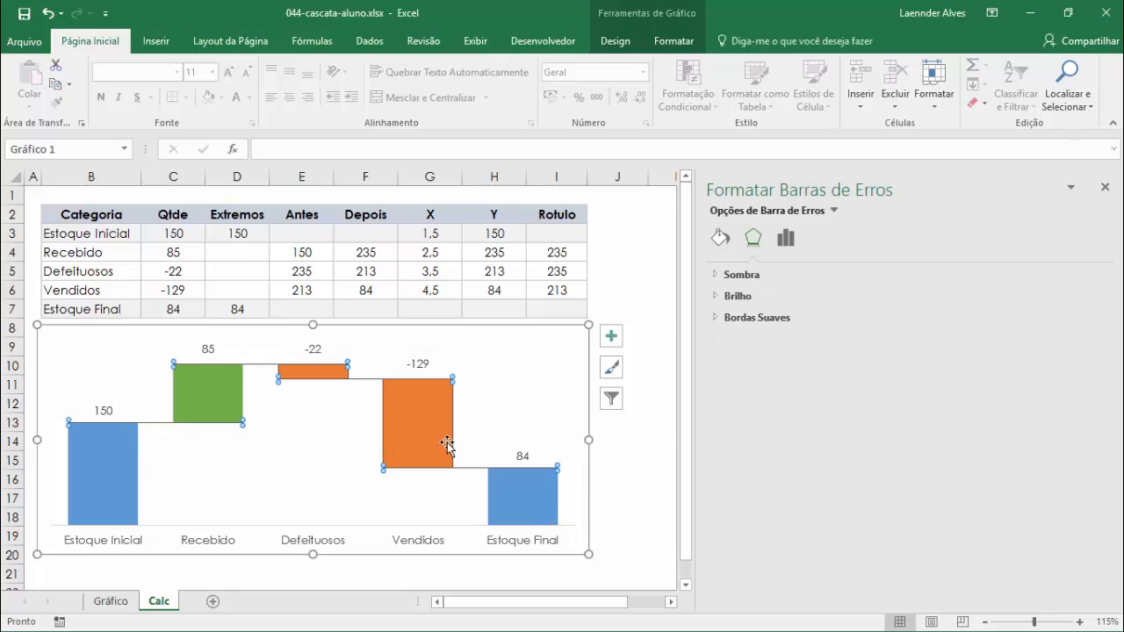
right_click(153, 423)
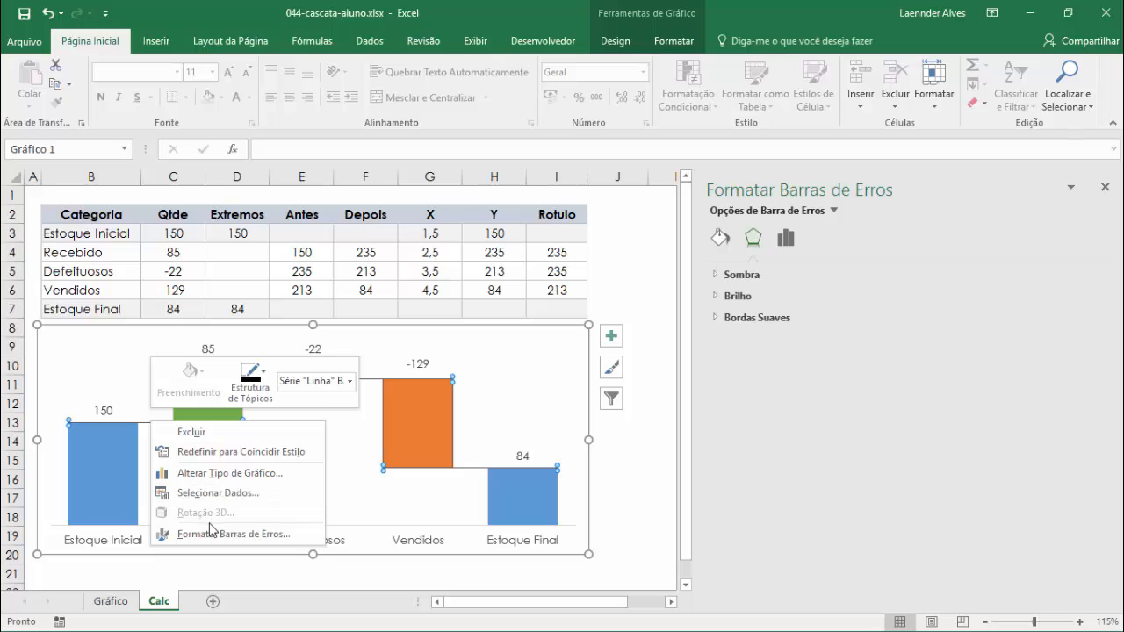
click(274, 535)
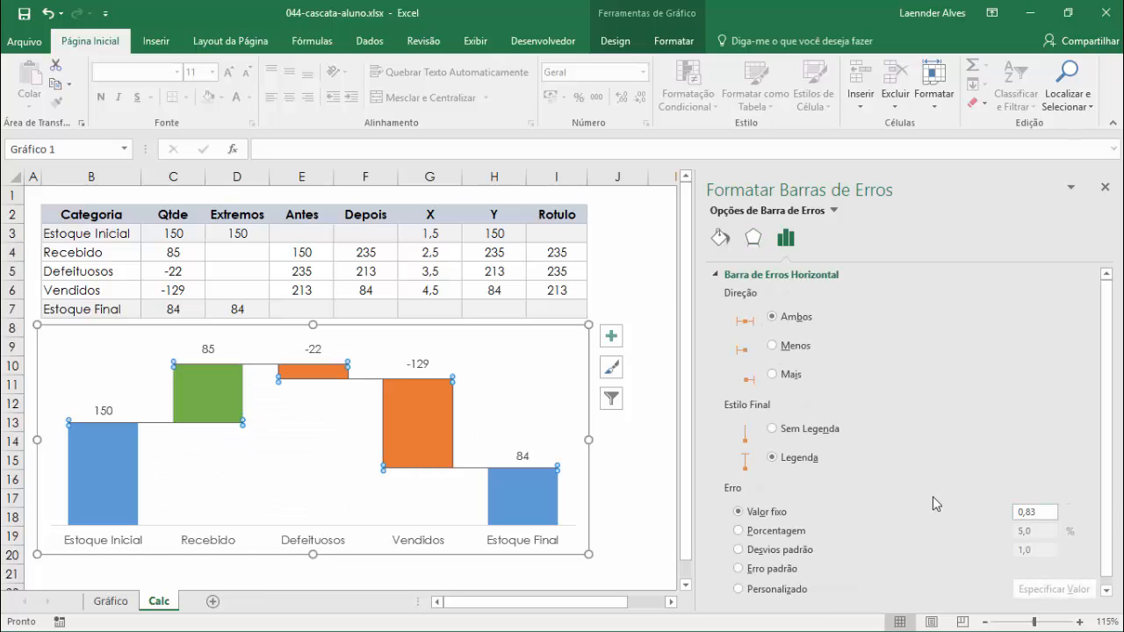
click(773, 430)
click(625, 443)
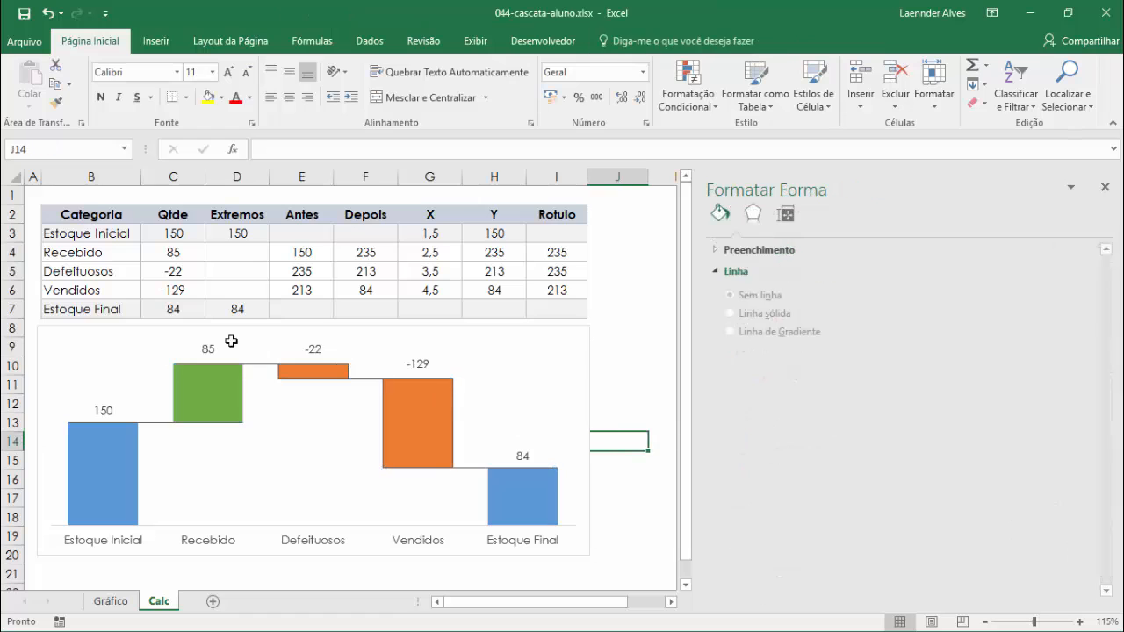
click(1105, 187)
click(725, 312)
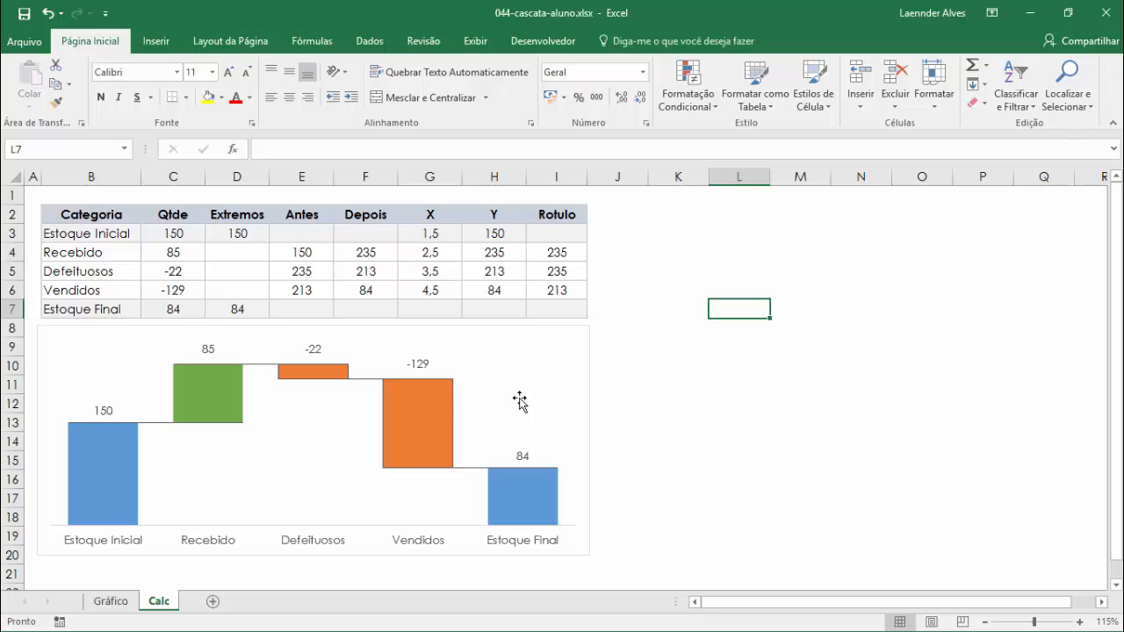
- Insert a new table row directly above the Defeituosos row
click(5, 270)
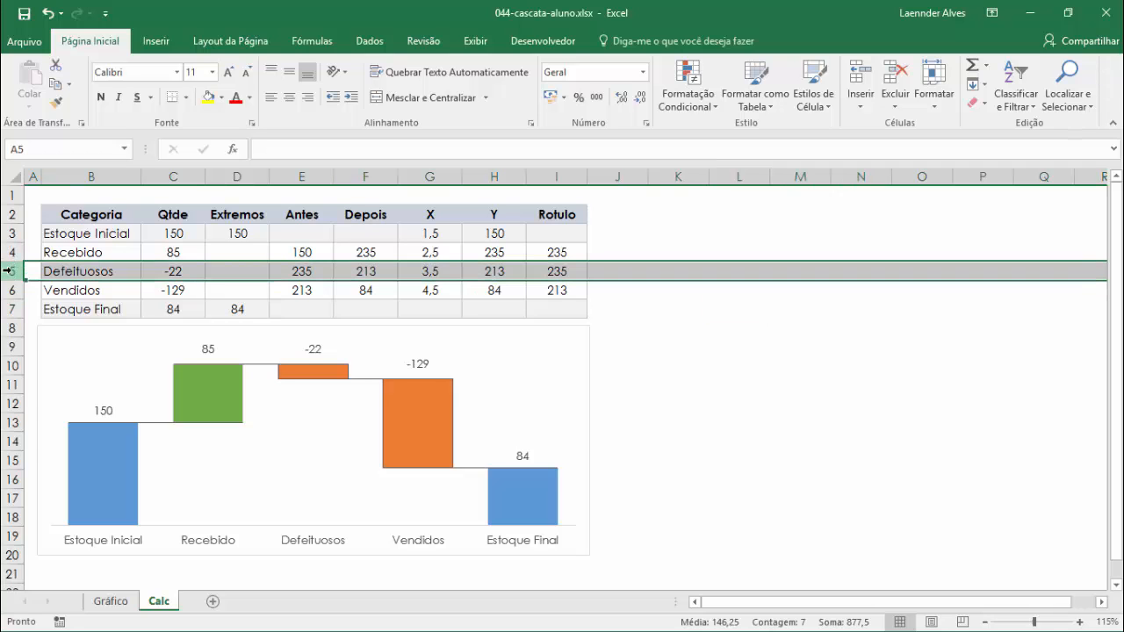
right_click(12, 272)
click(53, 386)
click(773, 421)
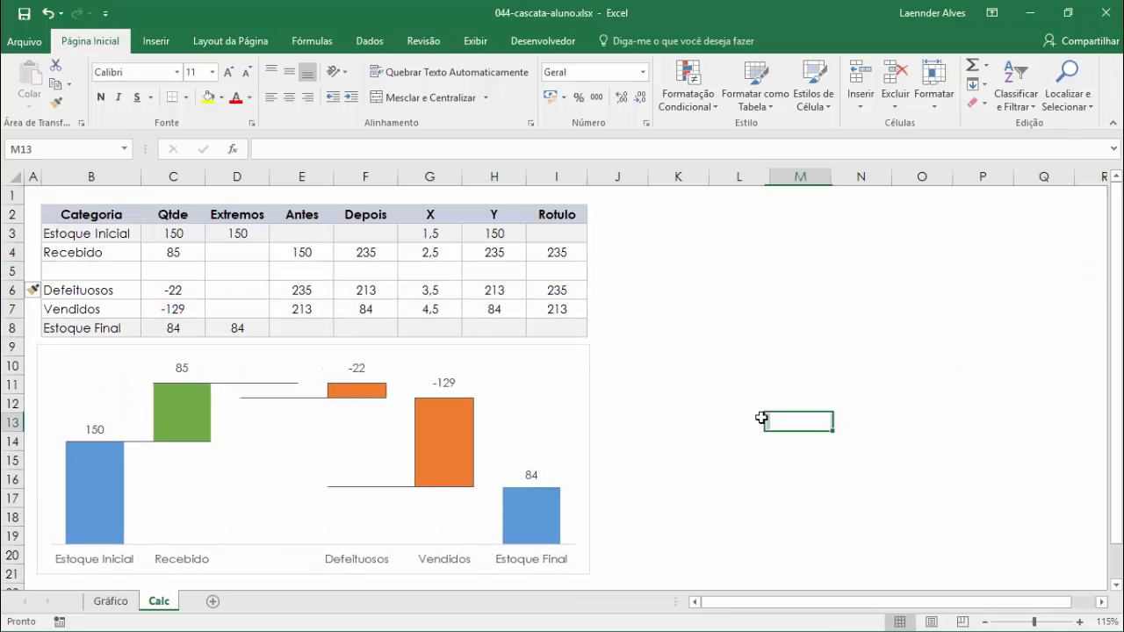
- Enter Devolvidos as the category in the empty row and set its Qtde to 50
click(101, 275)
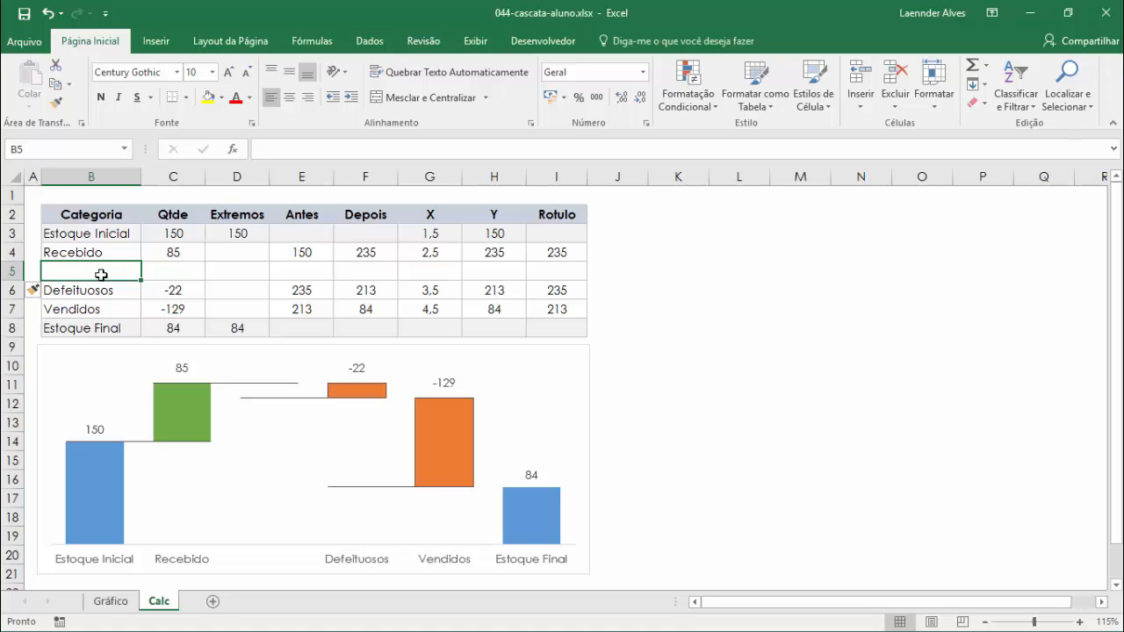
text(D)
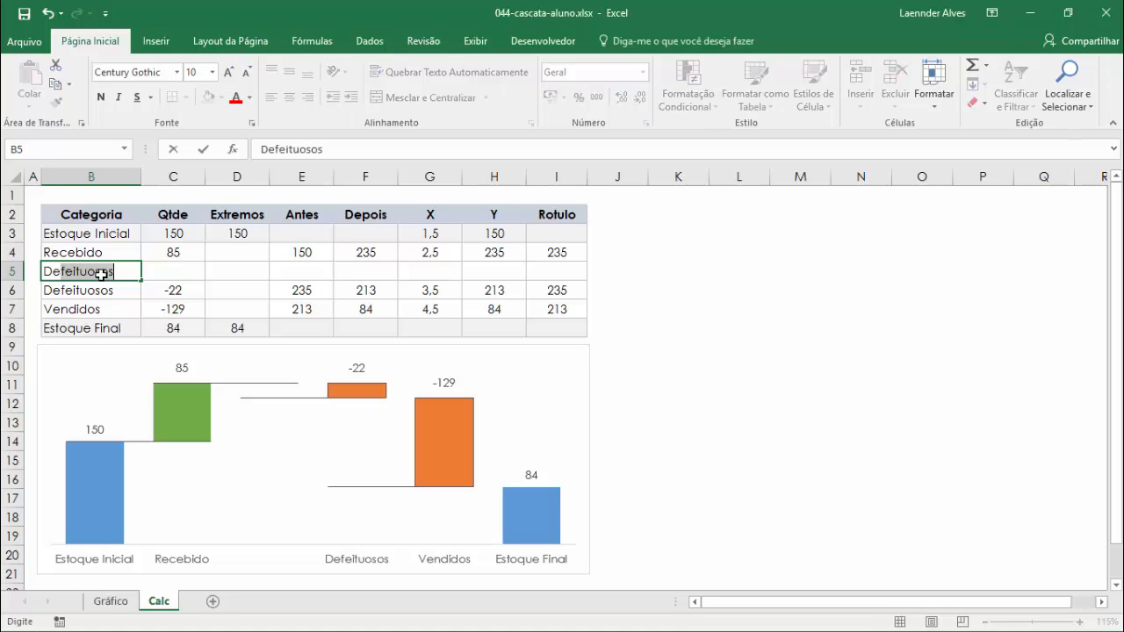
text(evolvidos)
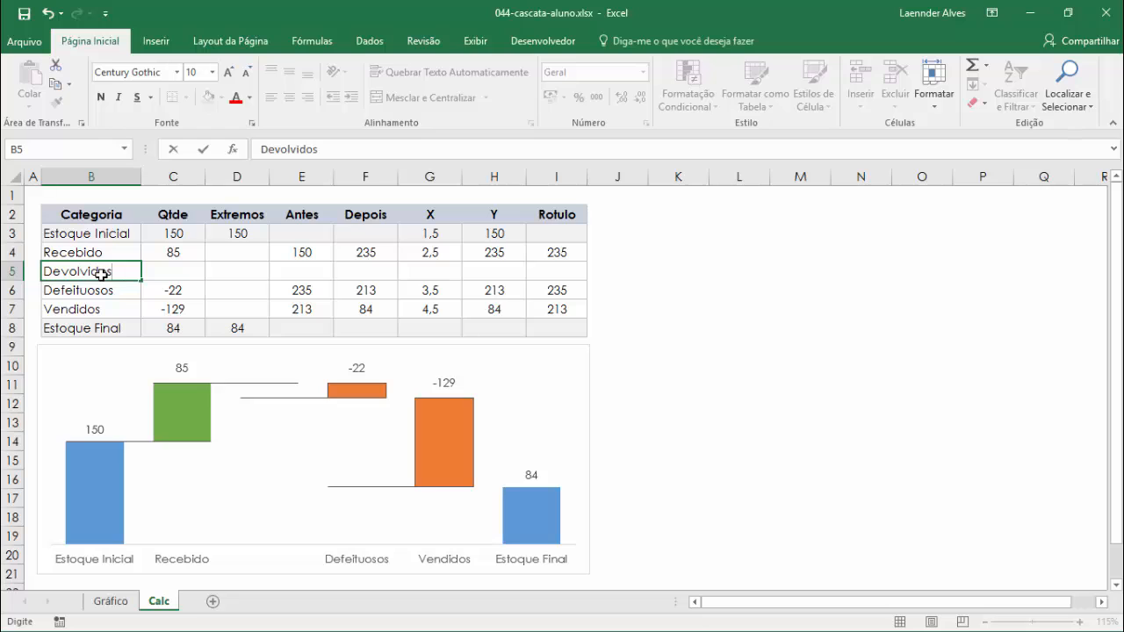
key(Tab)
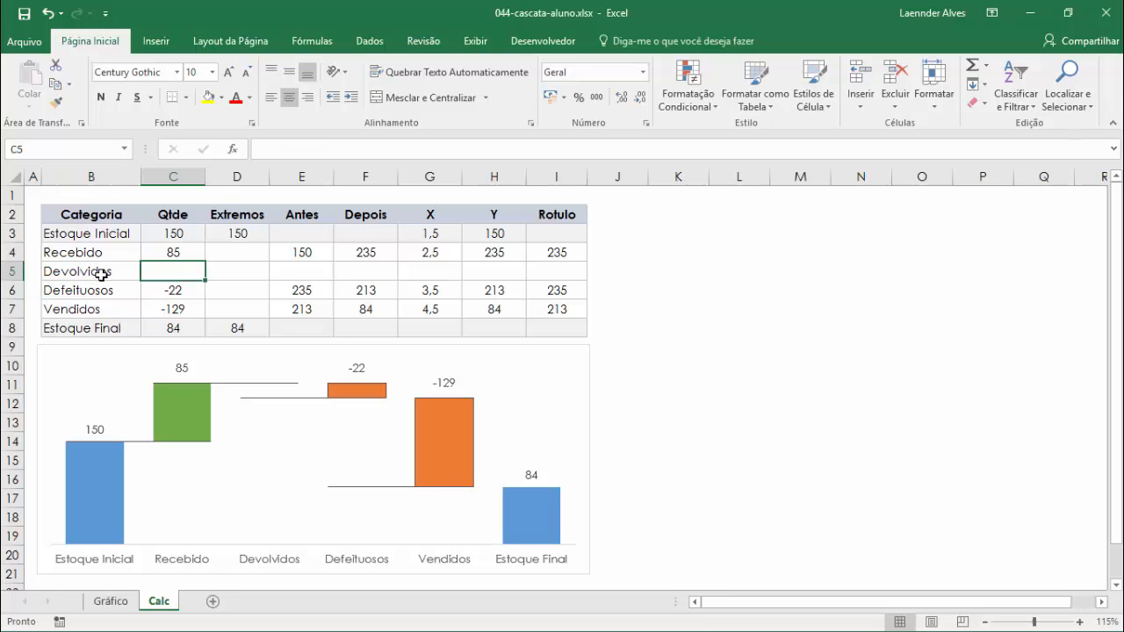
text(50)
key(Return)
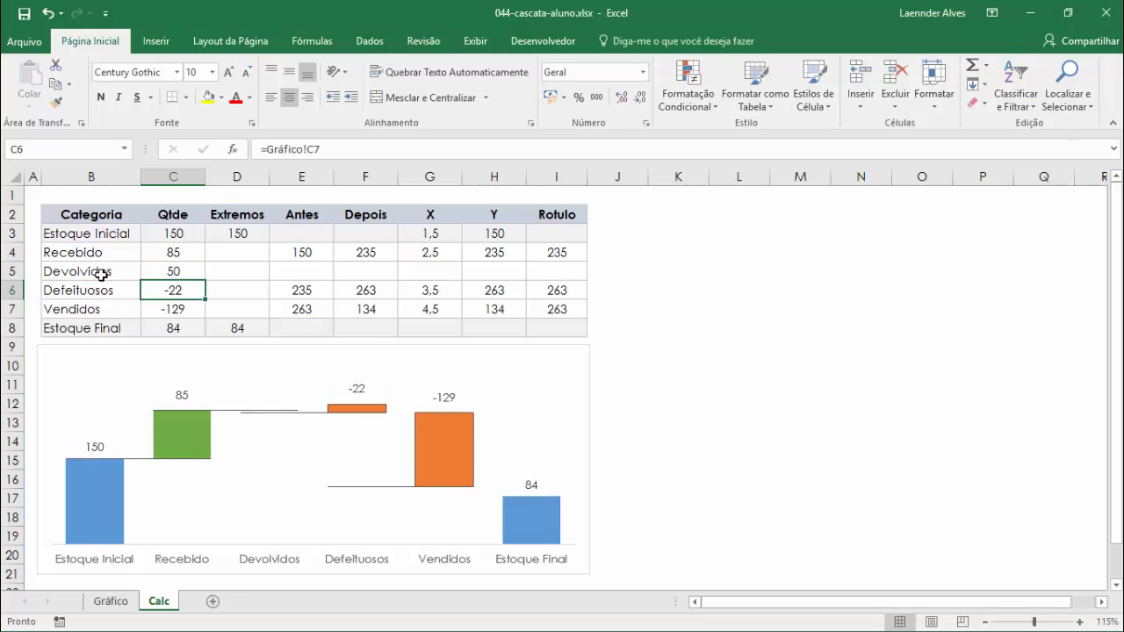
key(Up)
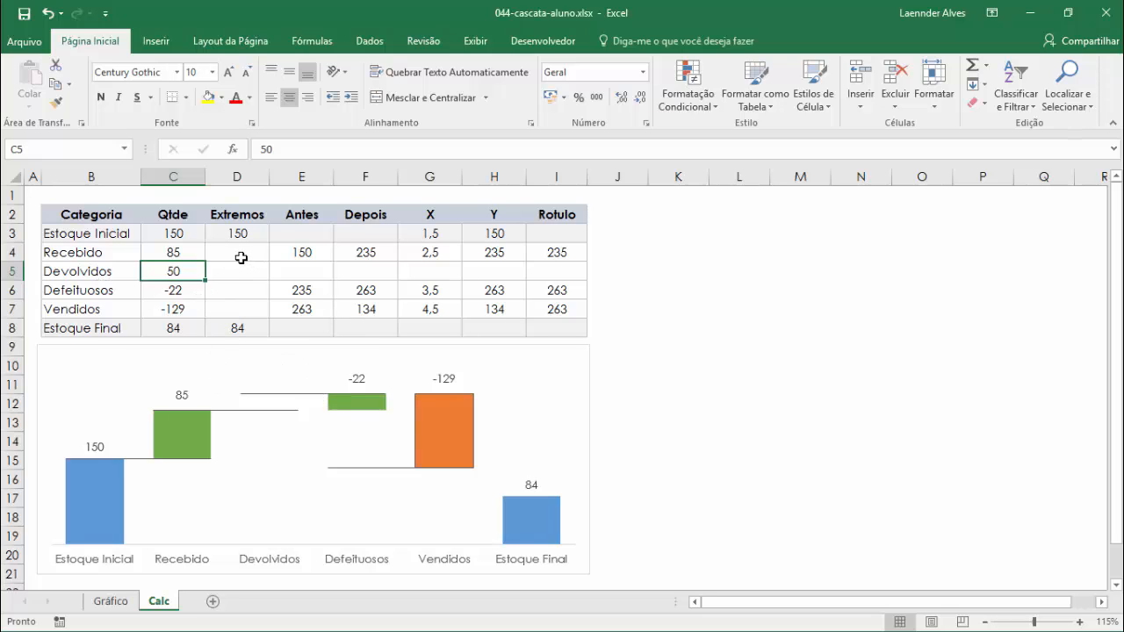
- Fill the Recebido row's Extremos to Rotulo formulas down through the Vendidos row, covering Devolvidos
drag(242, 257, 571, 251)
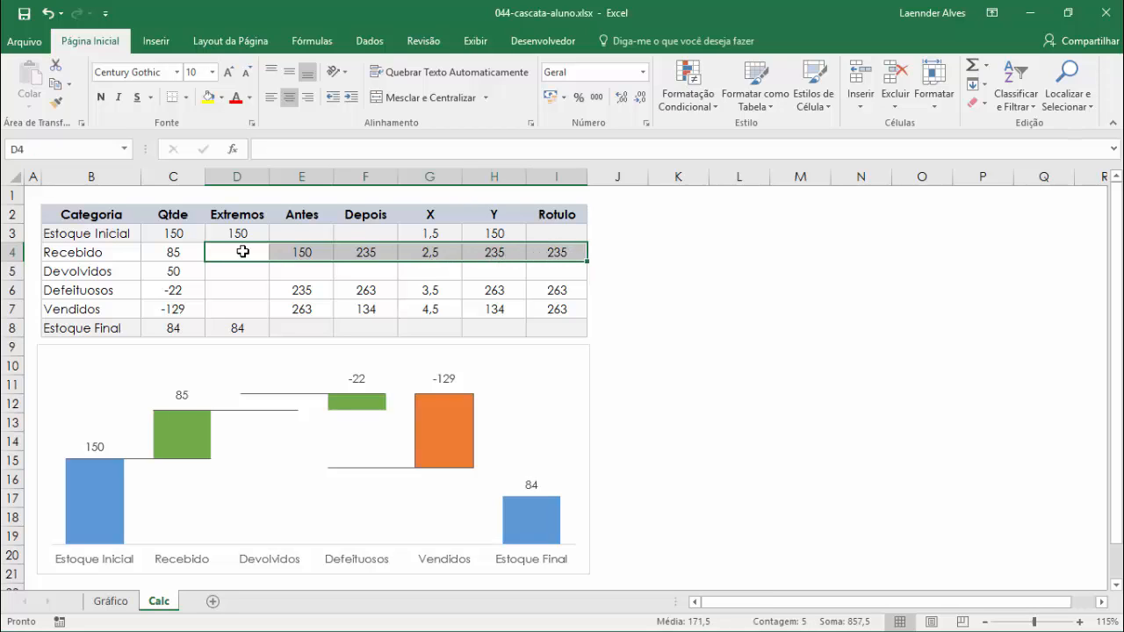
drag(587, 261, 589, 316)
click(709, 397)
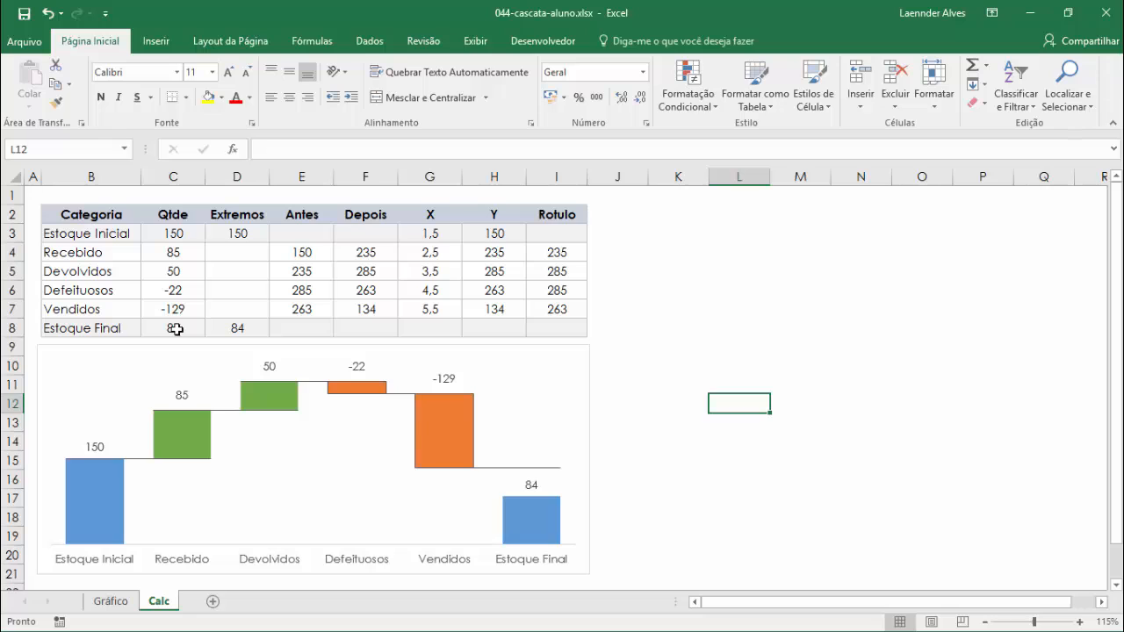
- Replace the Estoque Final quantity's link to the Gráfico sheet with a SOMA of the quantities in C3:C7
click(232, 328)
double_click(231, 328)
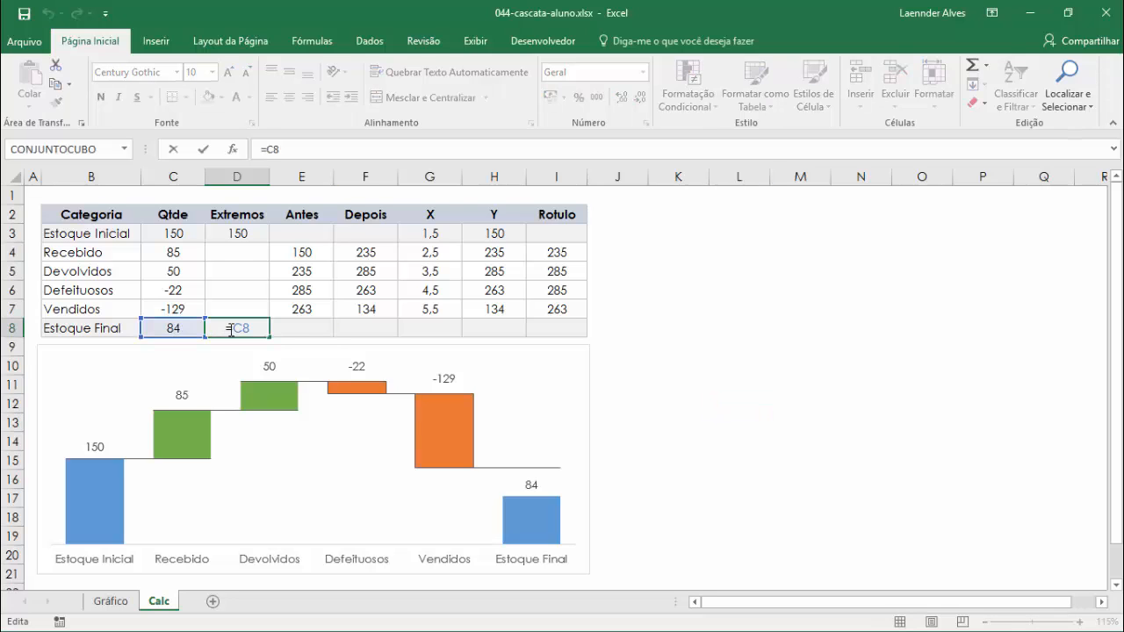
click(189, 330)
key(Escape)
double_click(189, 330)
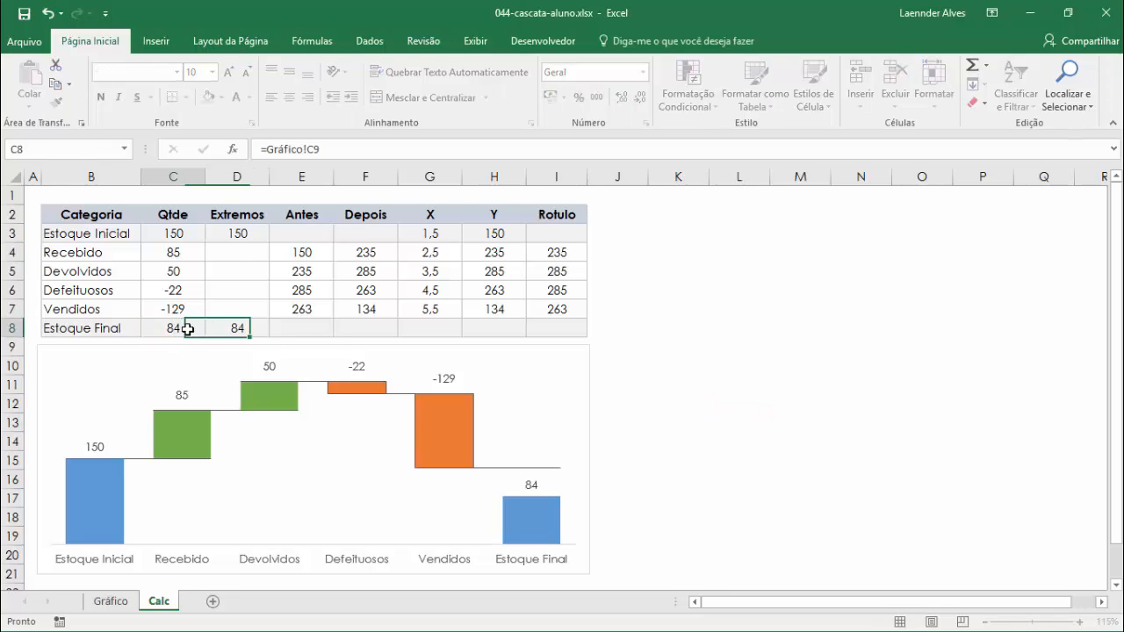
key(Escape)
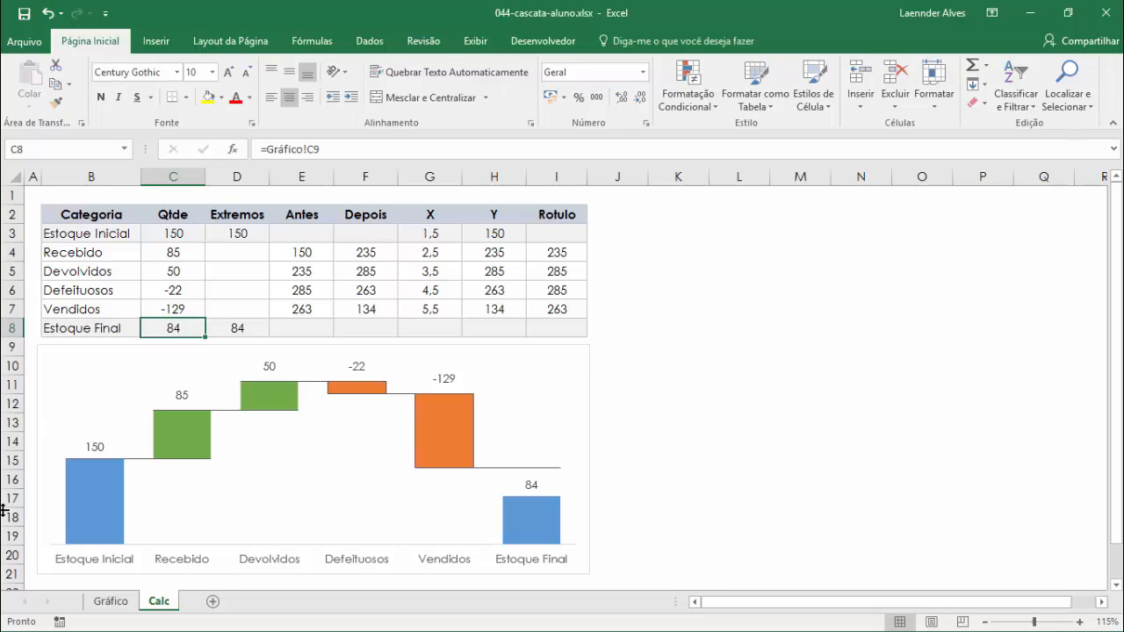
text(=smoa()
key(BackSpace)
key(BackSpace)
key(BackSpace)
key(BackSpace)
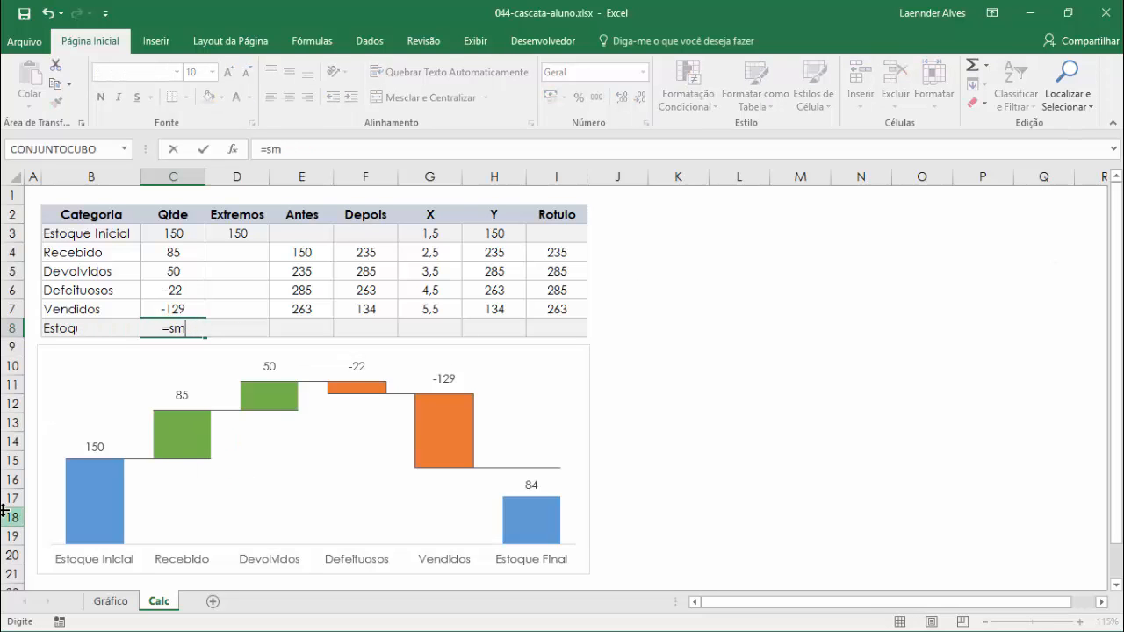
text(oma()
key(Up)
key(shift+Up)
key(shift+Up)
key(shift+Up)
key(shift+Up)
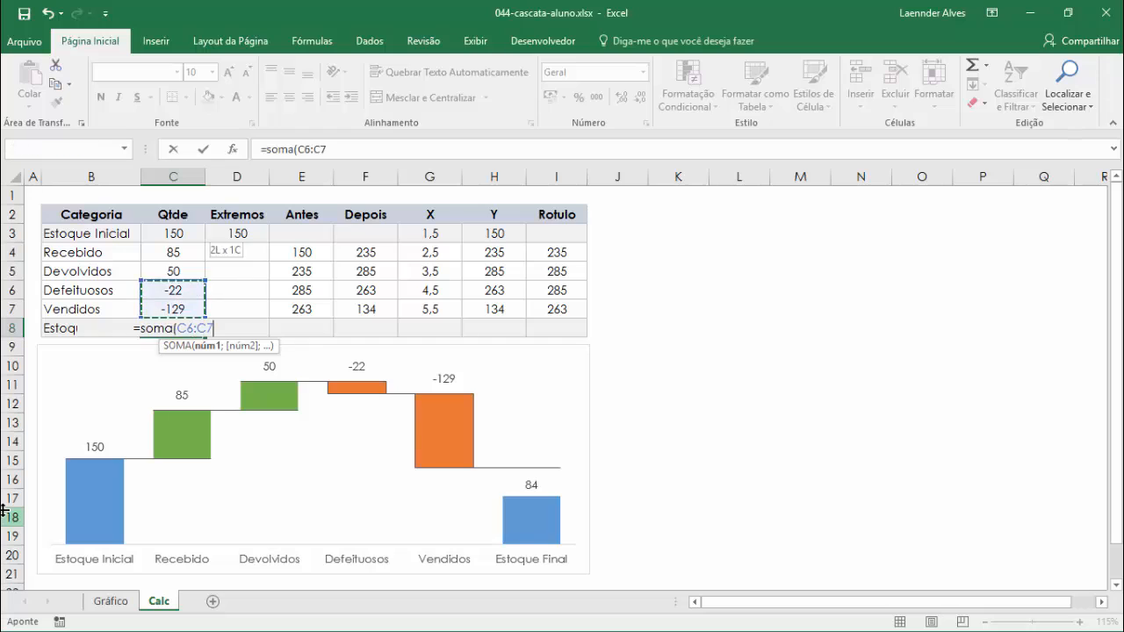
key(Return)
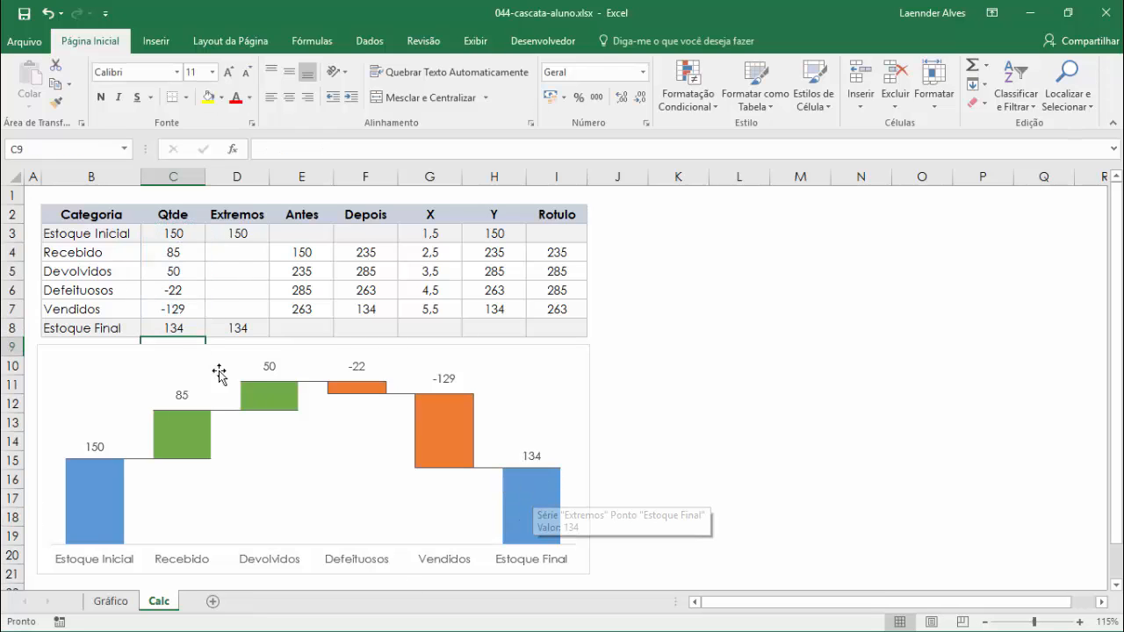
- Insert a row above Defeituosos and enter the category Exportados with a Qtde of -38
click(12, 290)
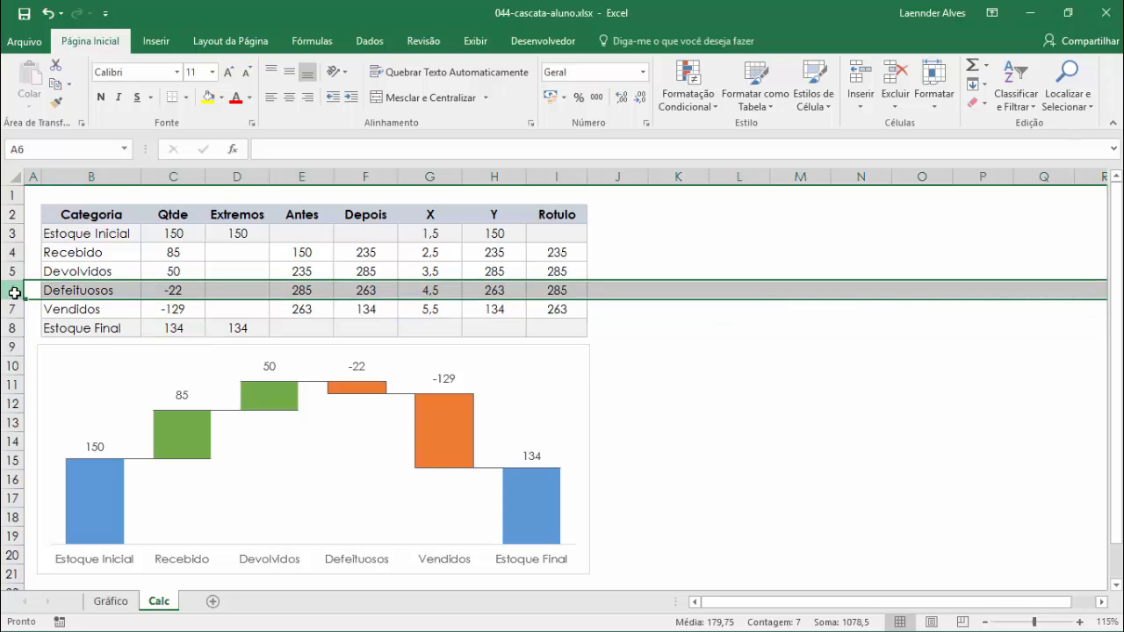
key(ctrl+plus)
click(44, 290)
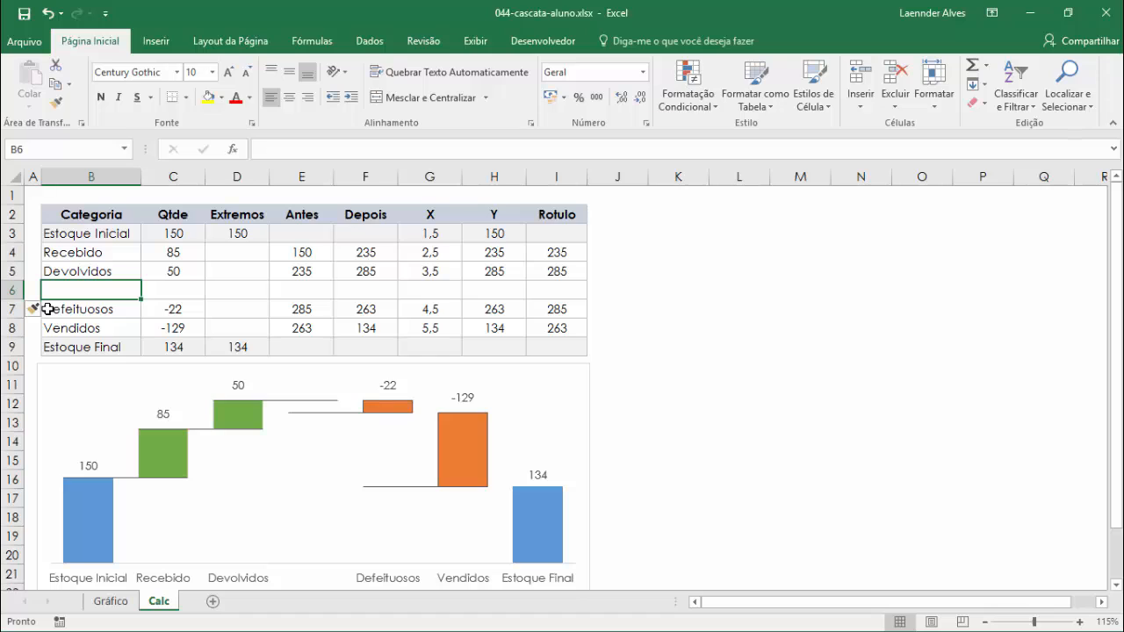
text(Exp)
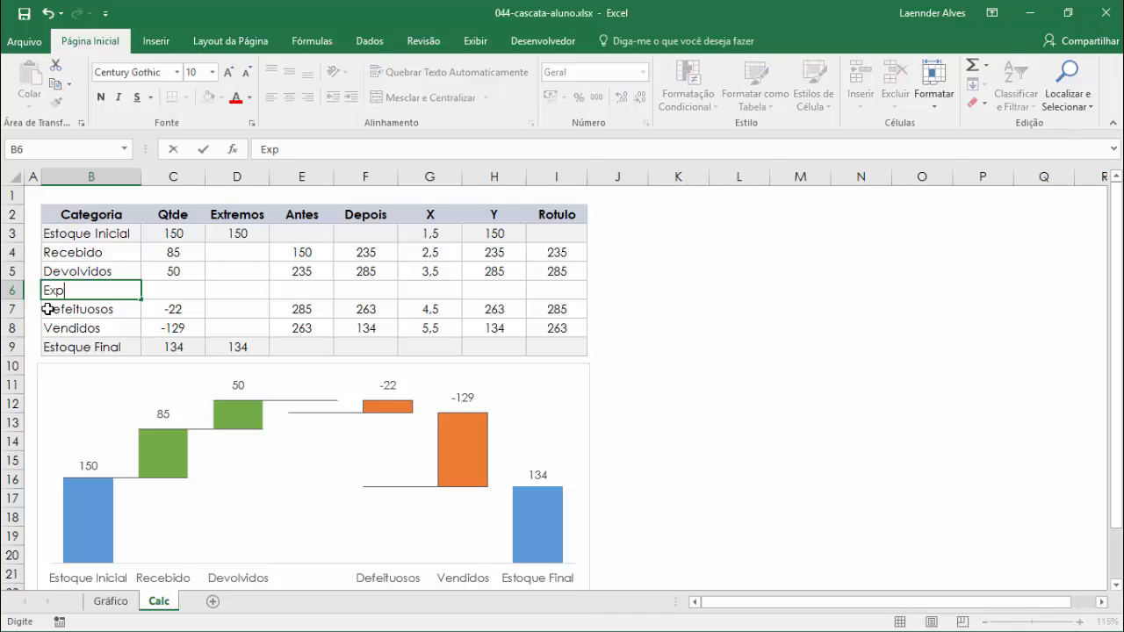
text(ortados)
key(Tab)
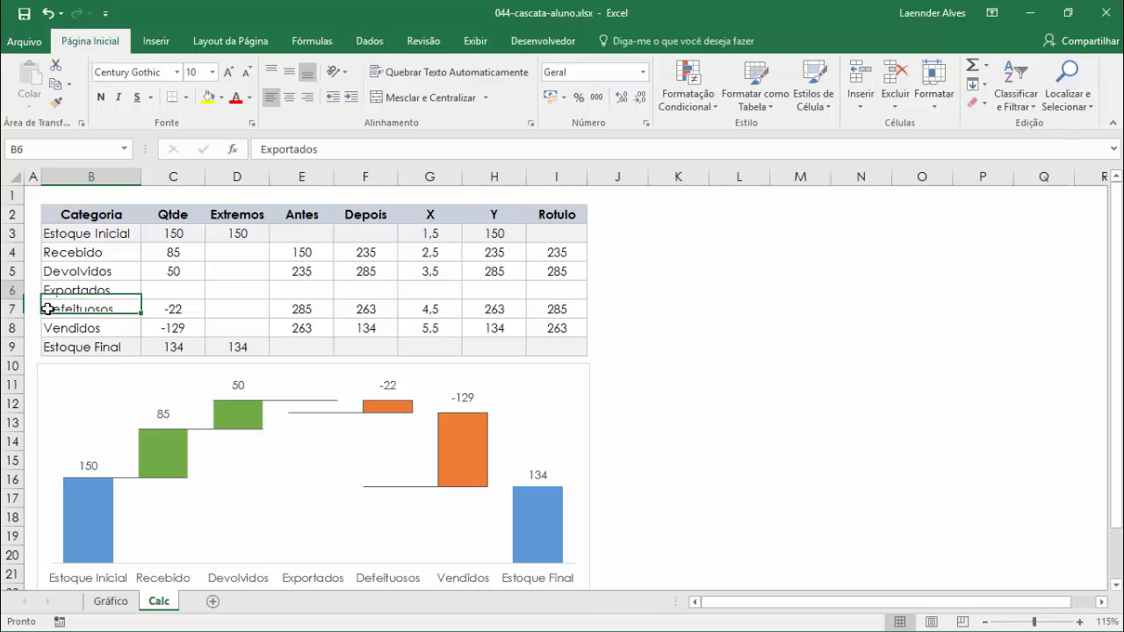
text(-38)
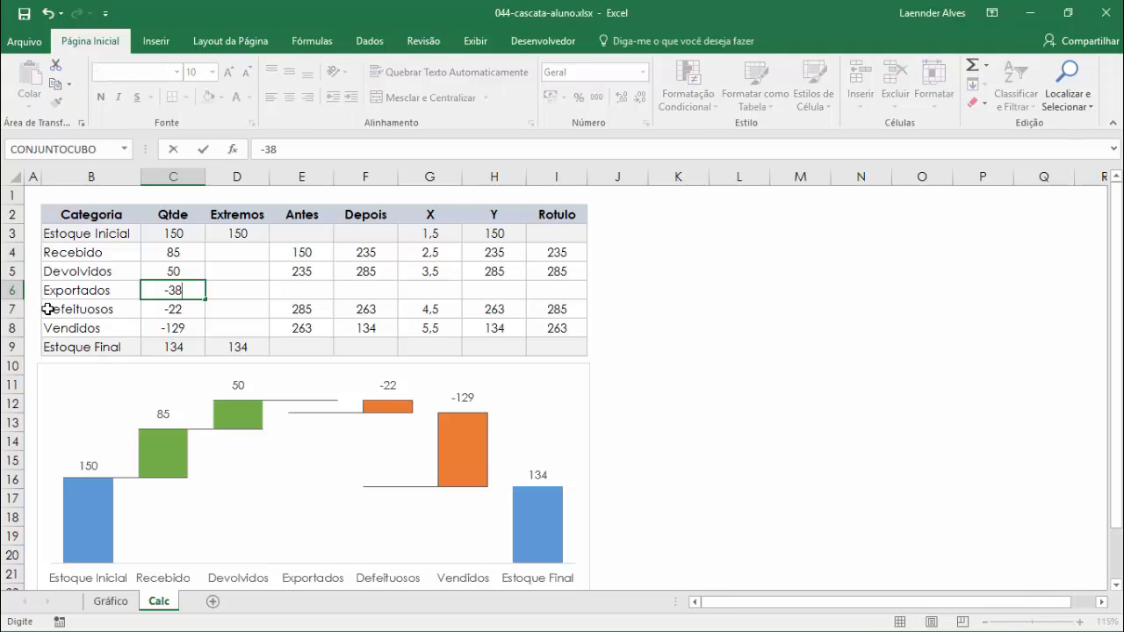
key(Return)
- Extend the Recebido row's calculation formulas, Extremos to Rotulo, down to Vendidos so the Exportados row is filled
drag(230, 247, 584, 338)
click(850, 526)
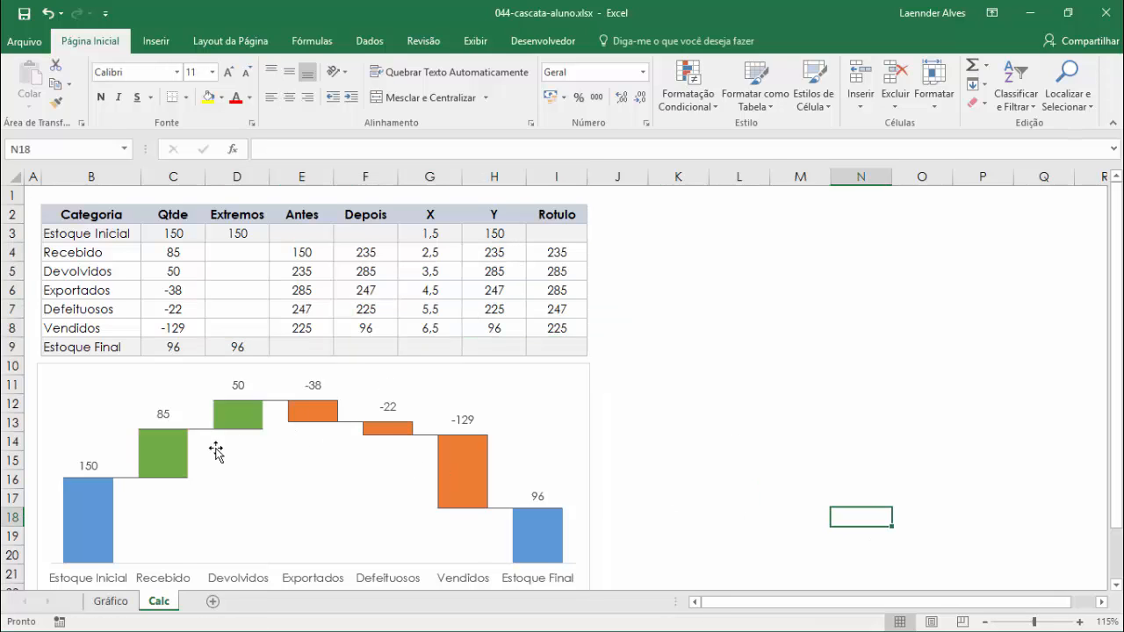